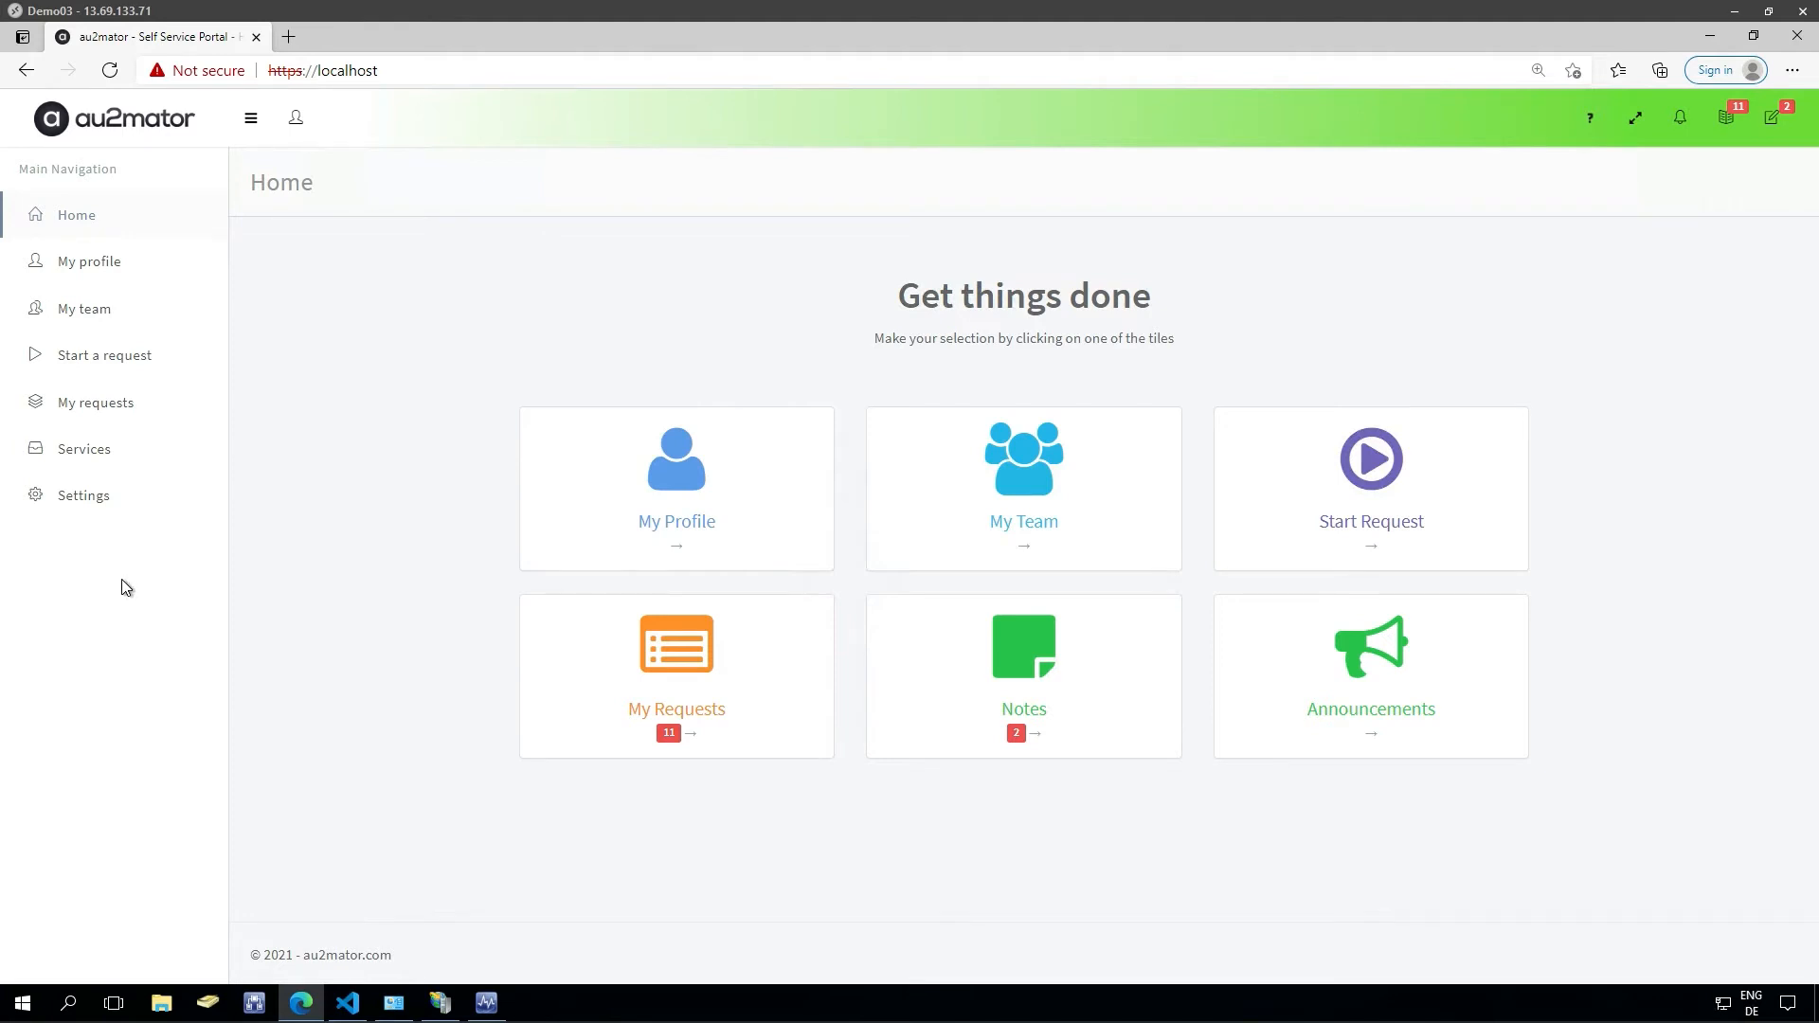
Switch to Visual Studio Code and review the input parameters and custom maintenance code in SCOM-Start Maintenance Mode.ps1.
click(349, 1002)
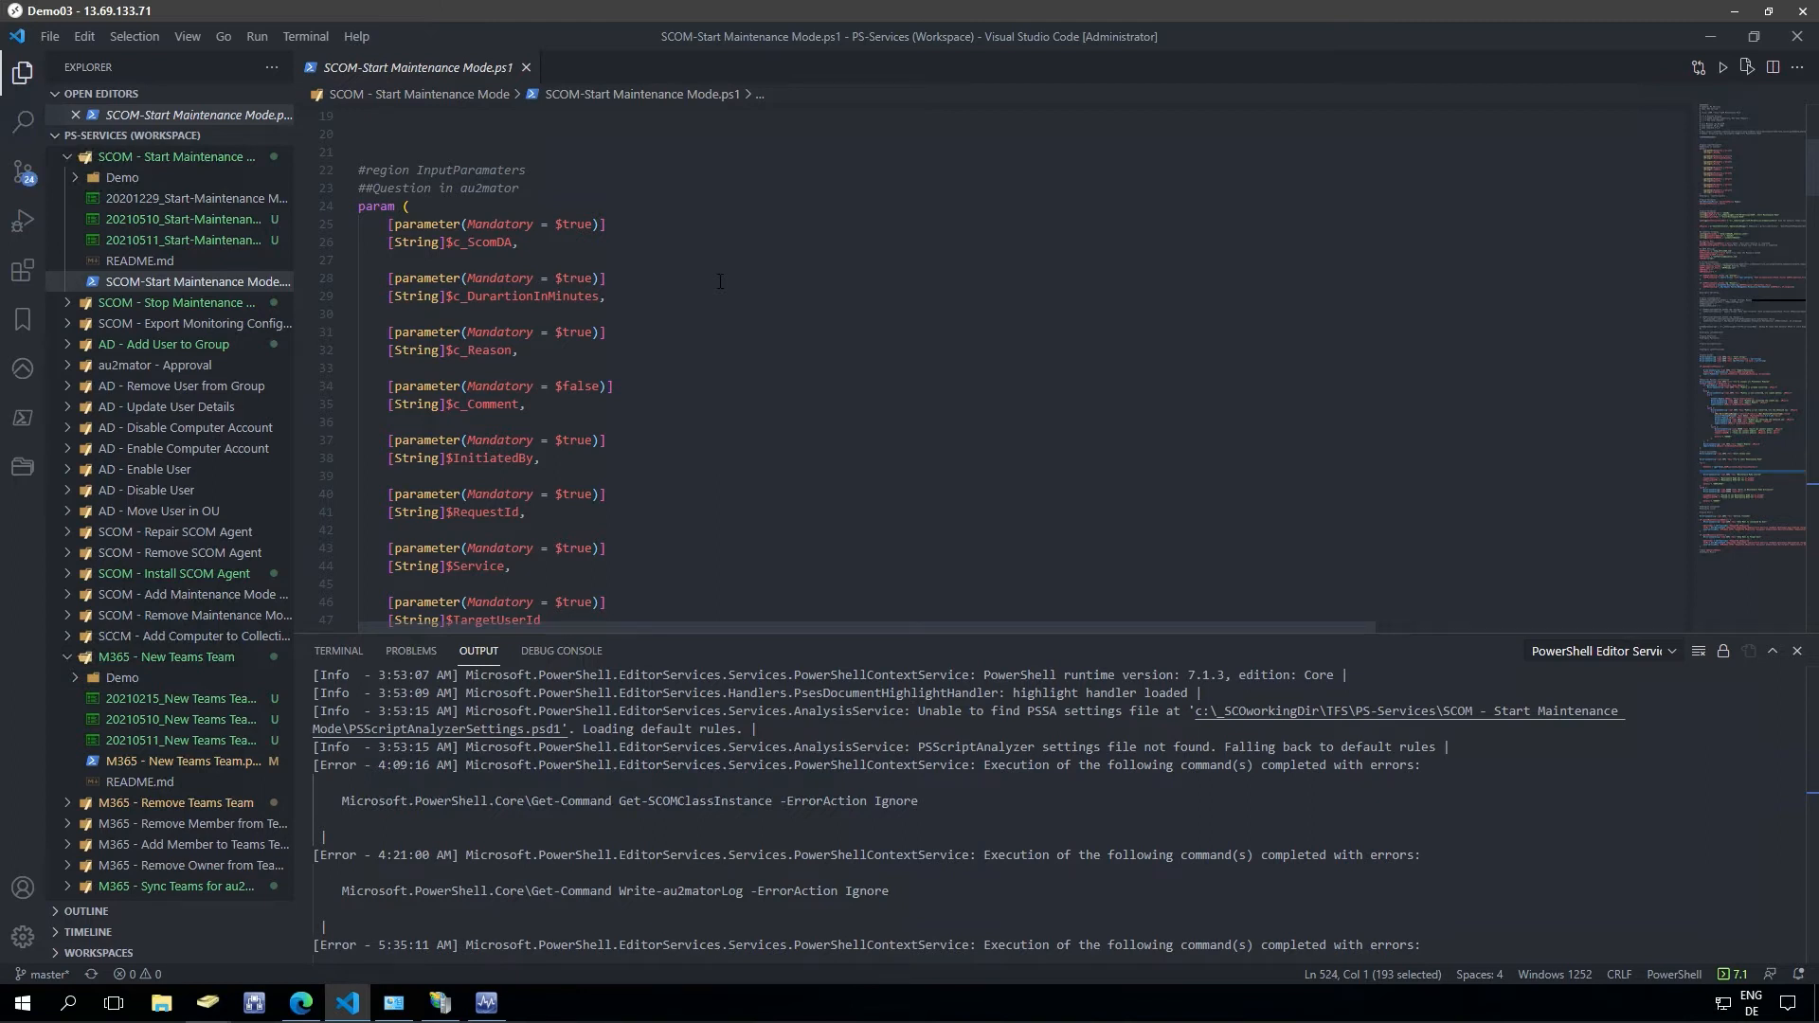
drag(461, 242, 587, 299)
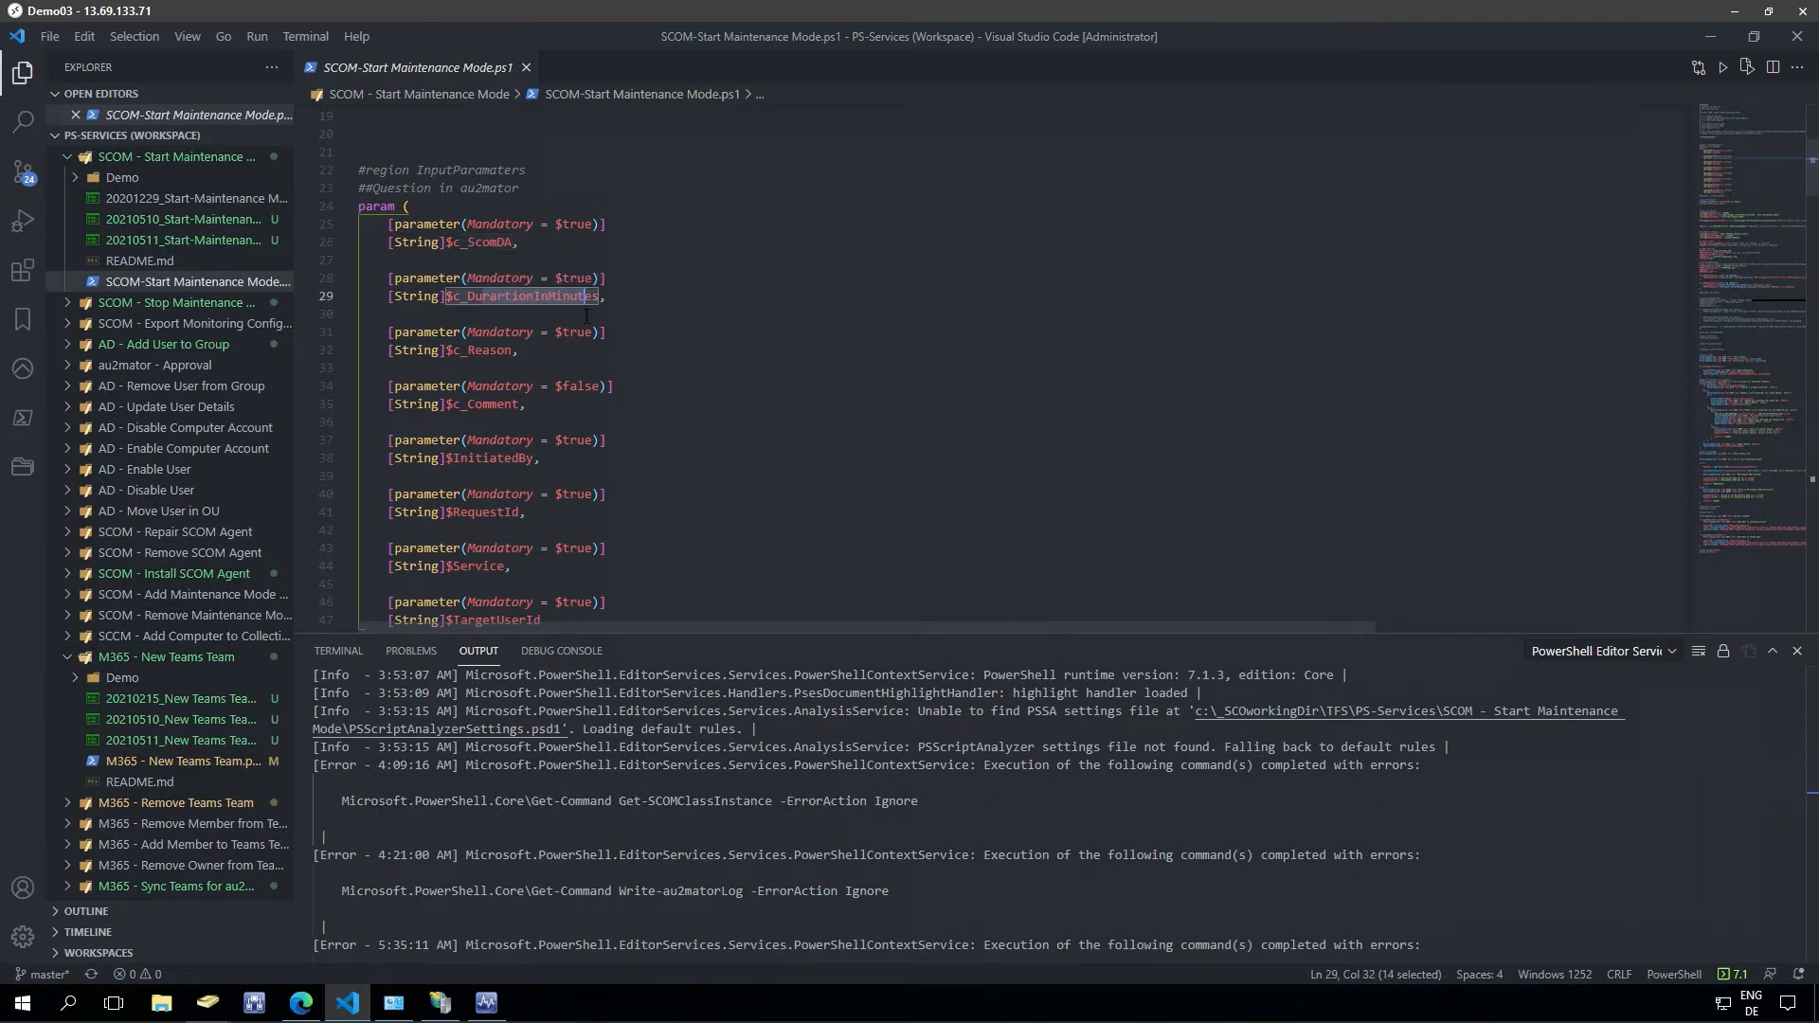
drag(510, 351, 520, 405)
mouse_move(1816, 464)
mouse_down()
mouse_move(1816, 526)
mouse_move(1816, 450)
mouse_up()
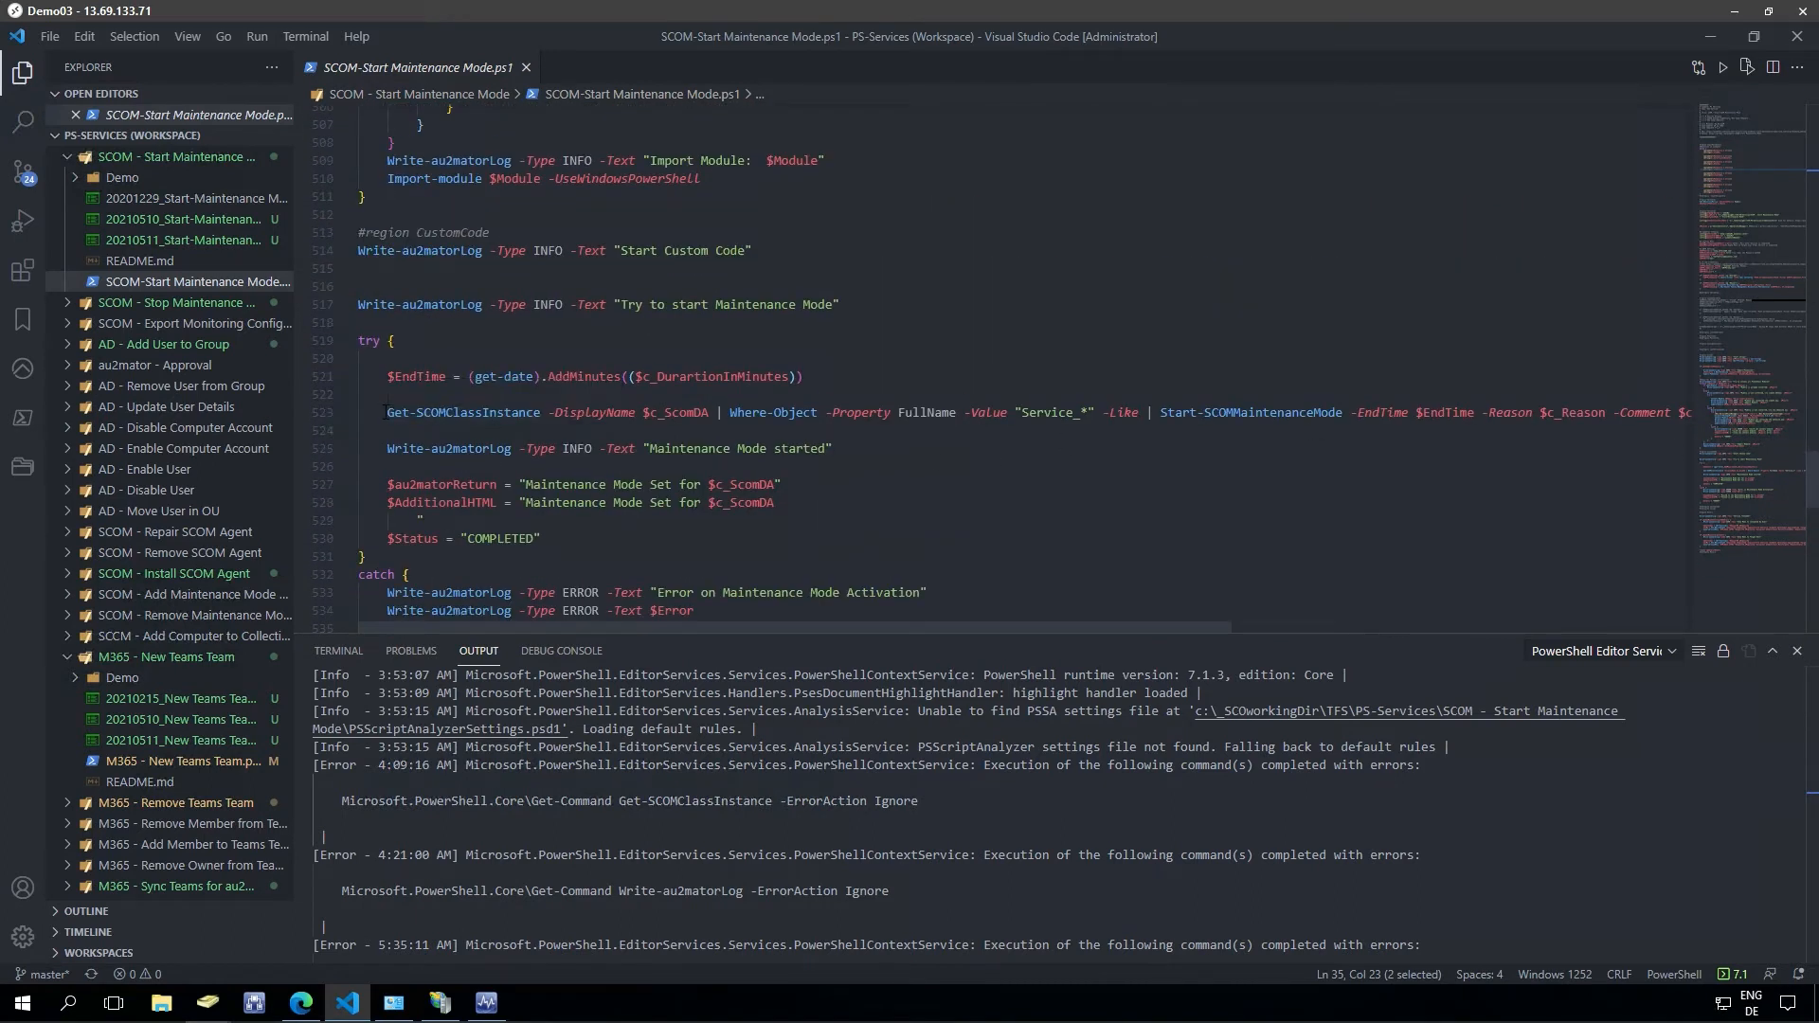
drag(1168, 625, 913, 393)
Return to the au2mator portal, search the services for "mainte" and open the Start Maintenance Mode service's details.
click(311, 1013)
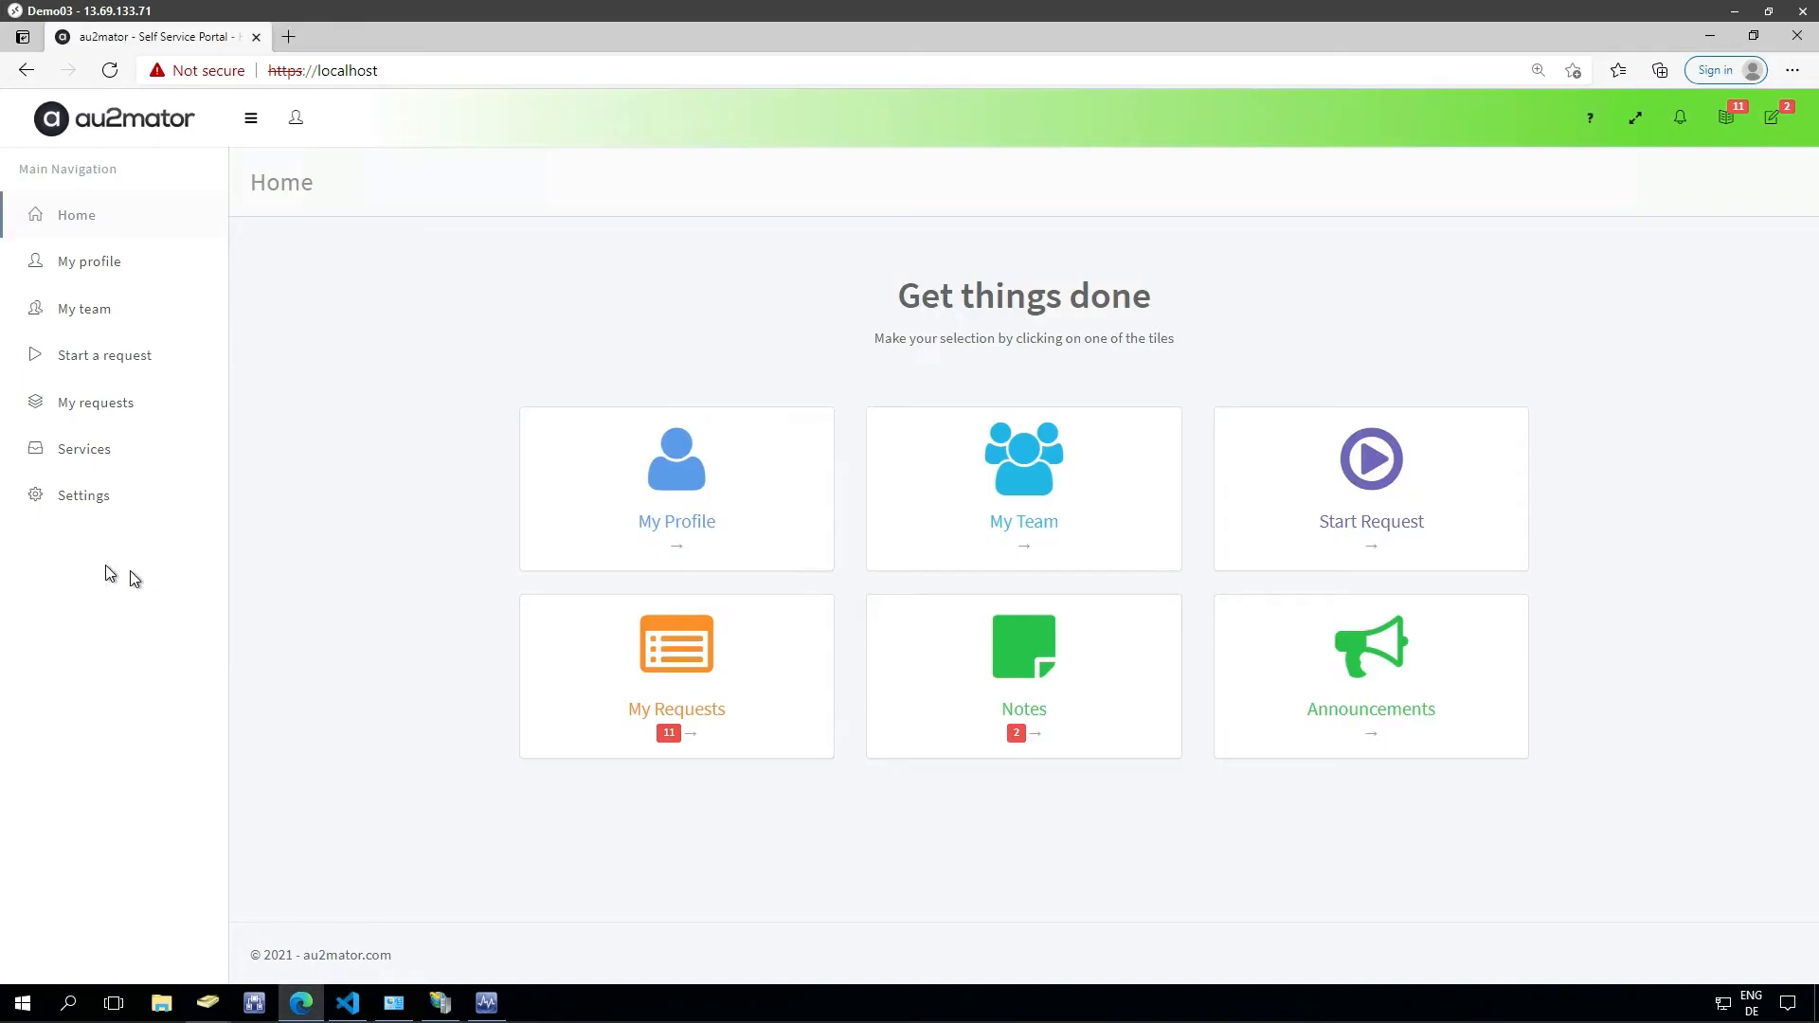
click(91, 450)
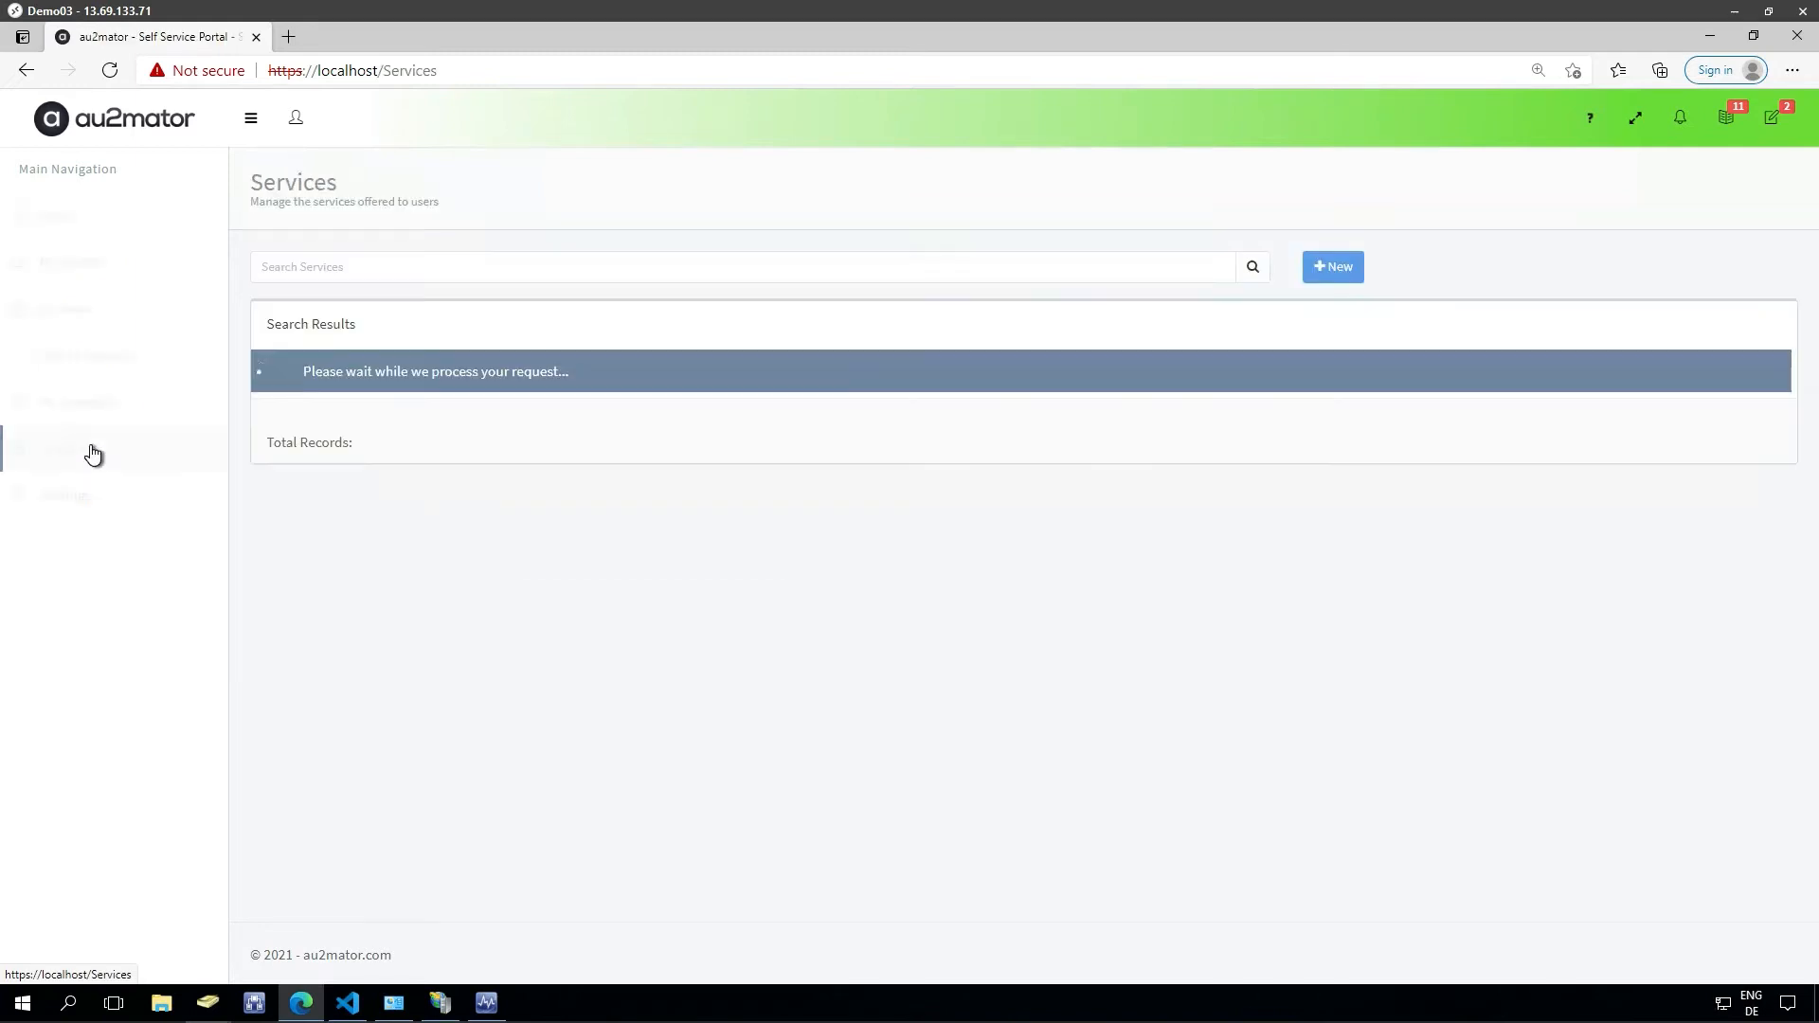
click(388, 275)
text(mainte)
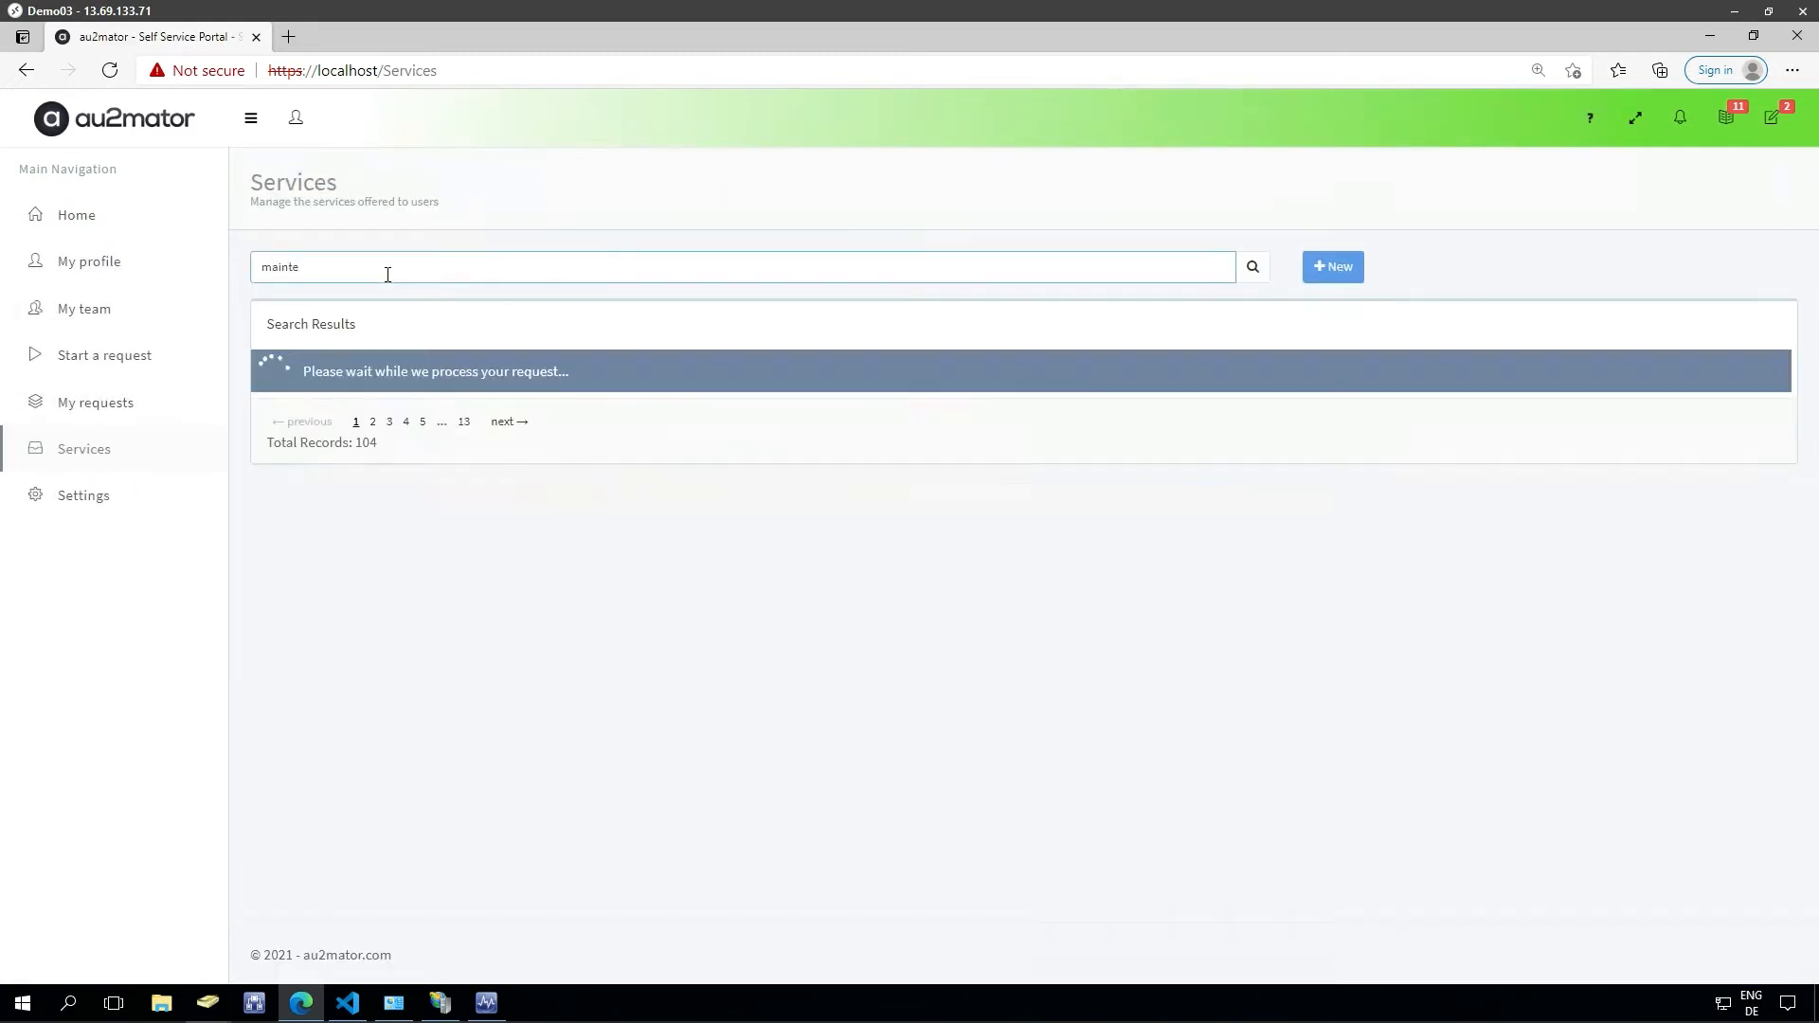
click(421, 660)
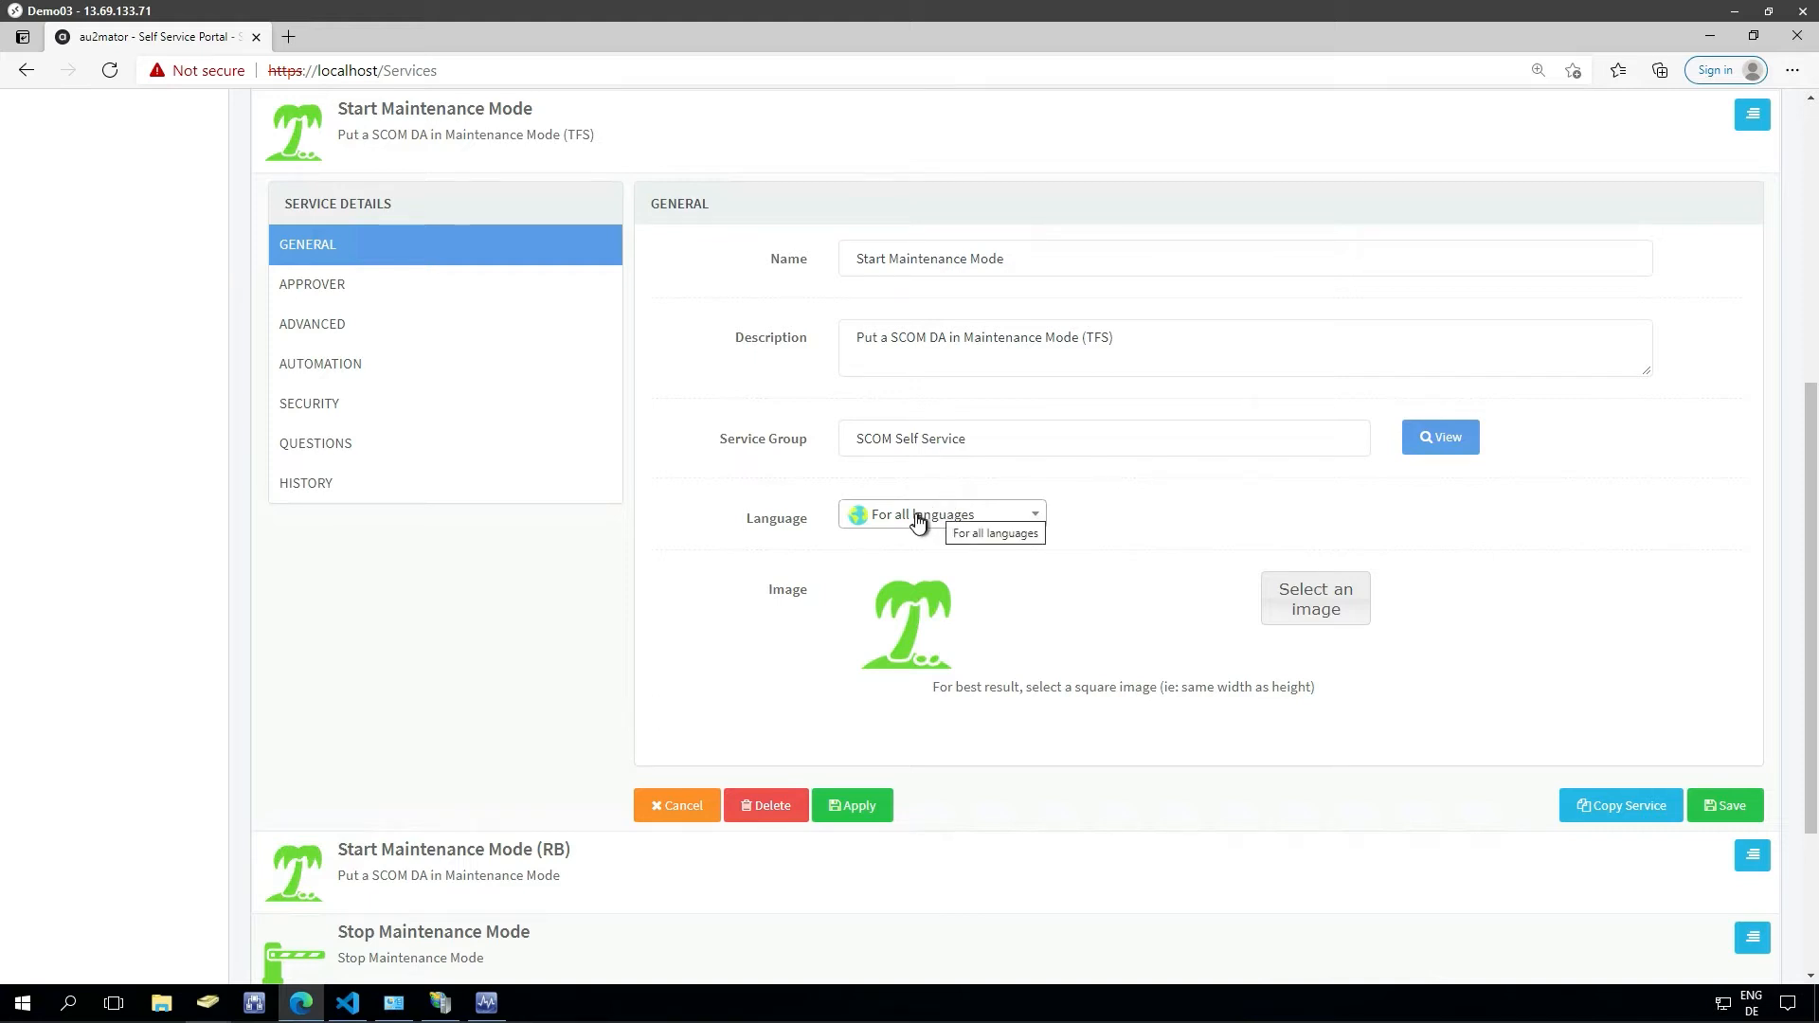
mouse_move(921, 636)
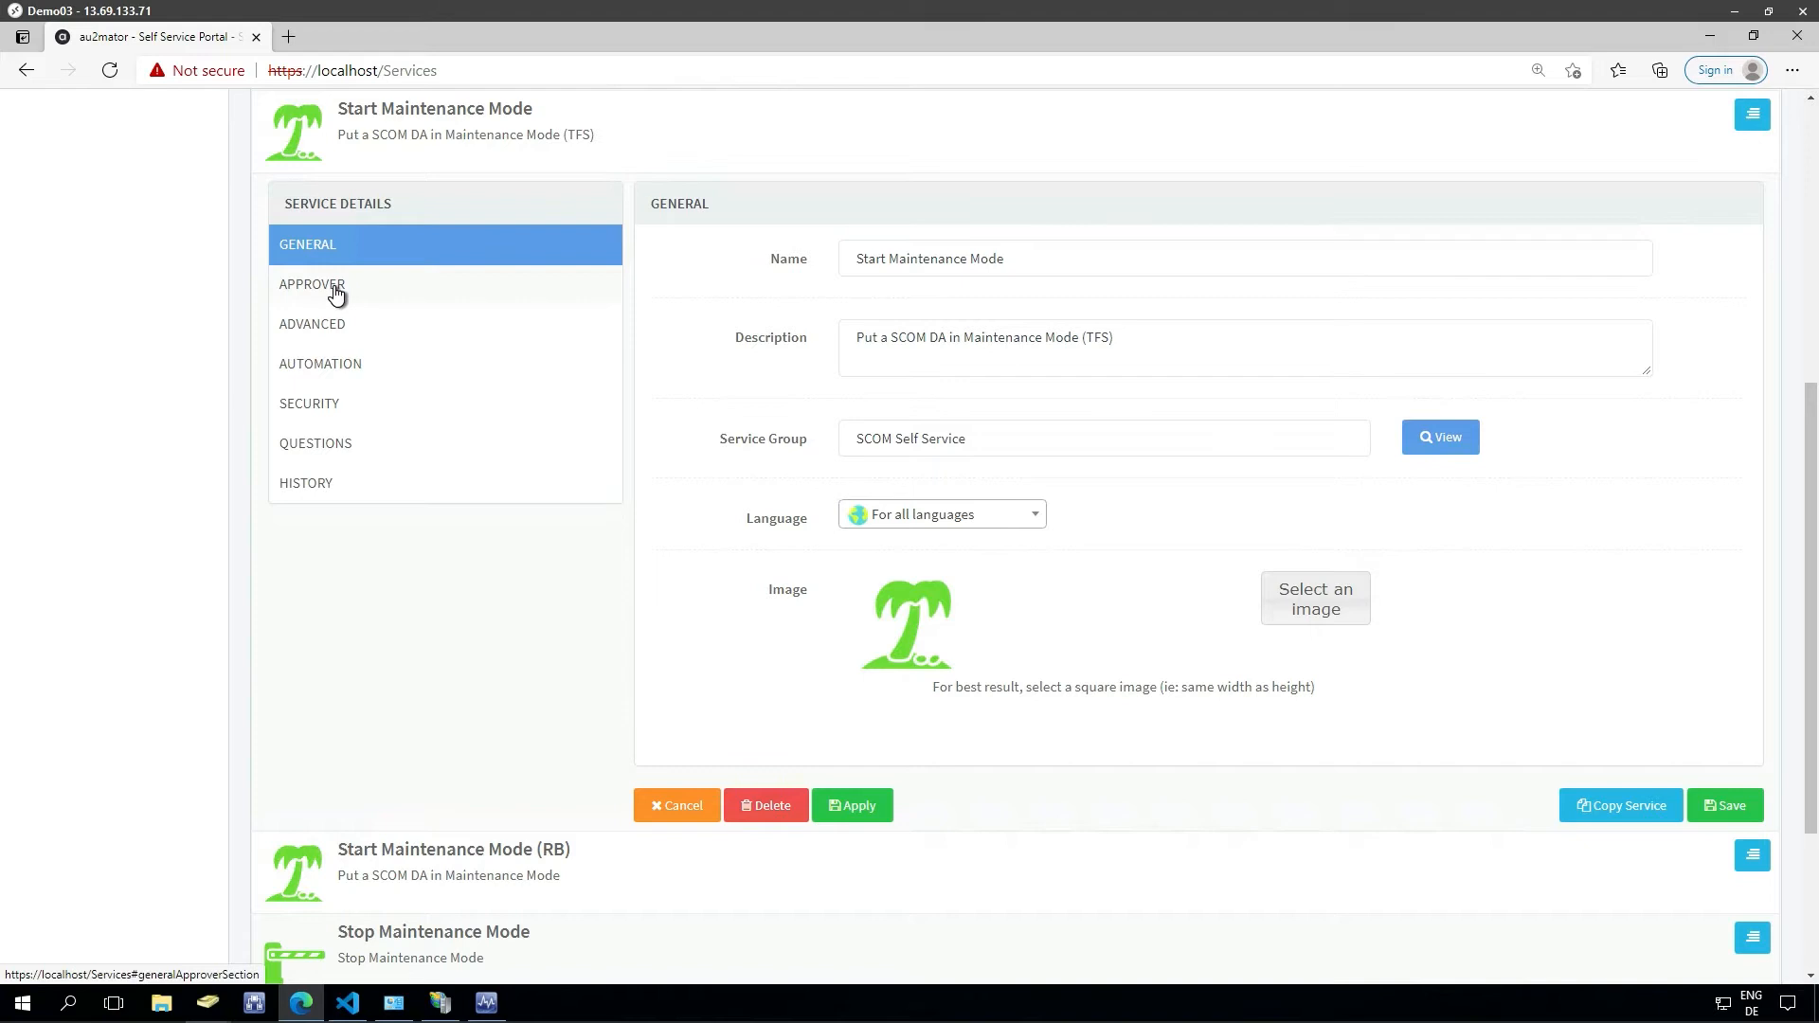
Inspect the service's automation settings and browse the PS-Services folder for the Request New script without changing the selection.
click(343, 366)
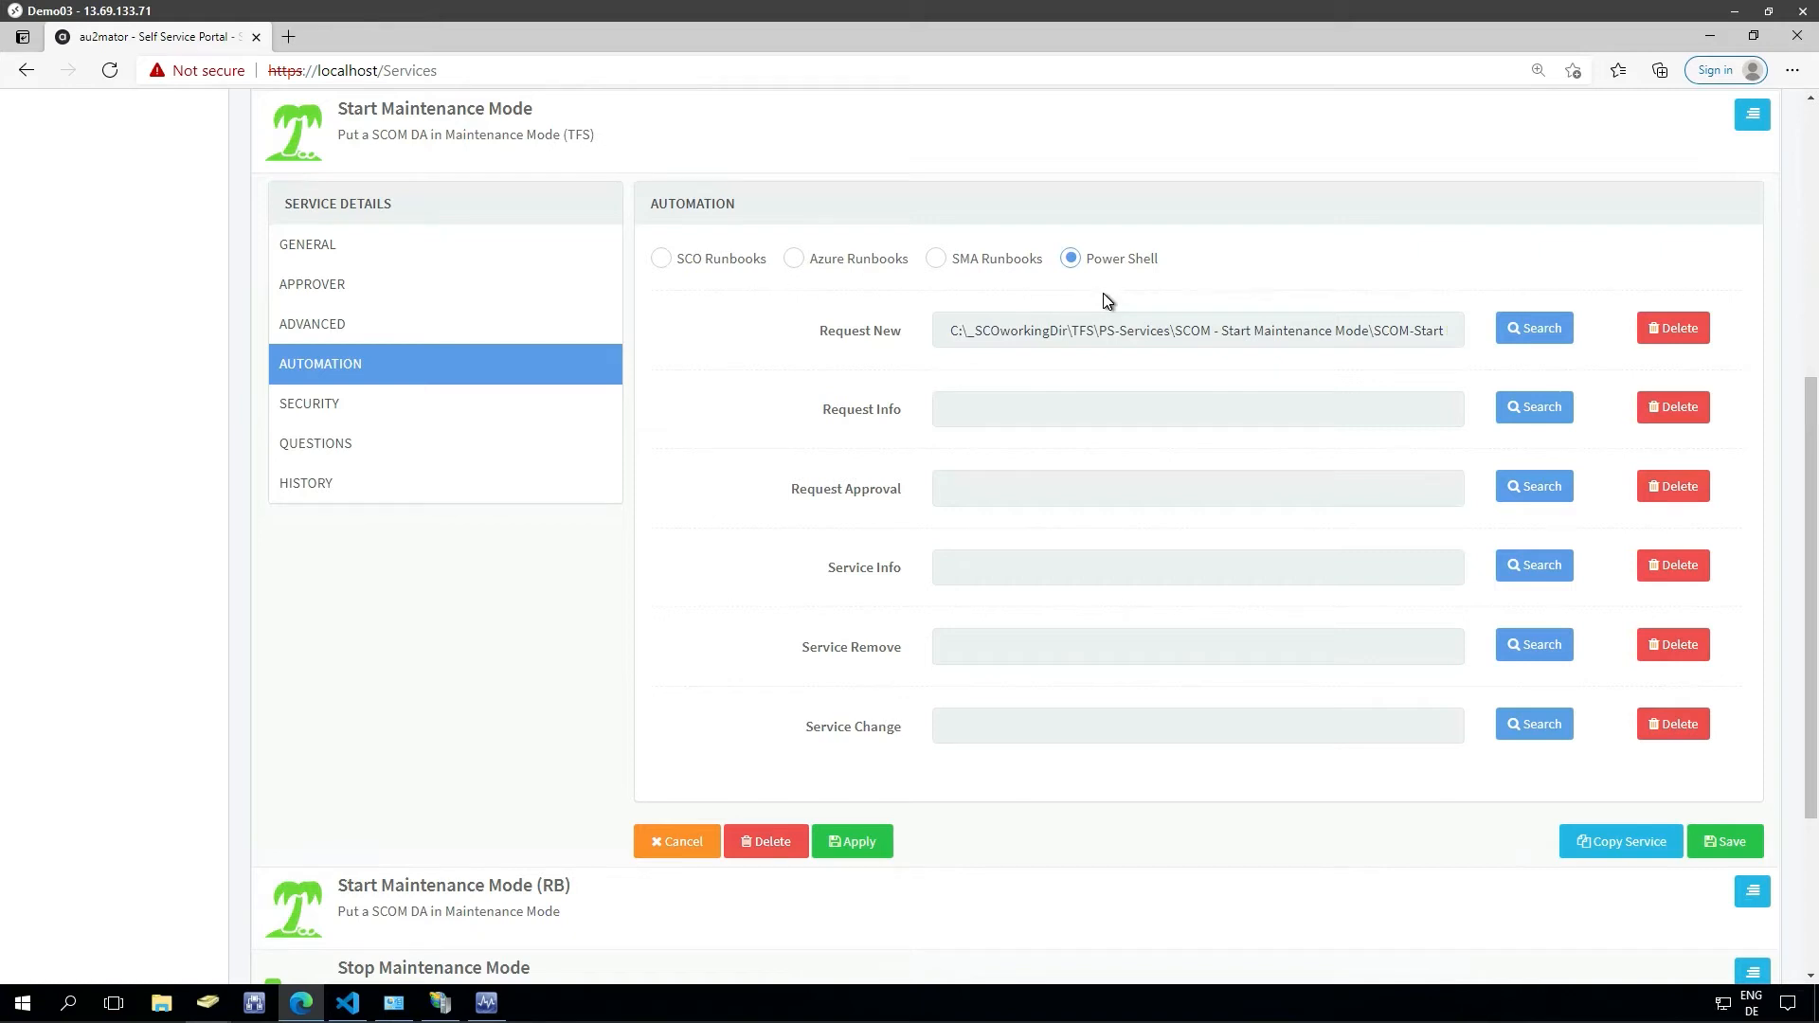
click(1536, 335)
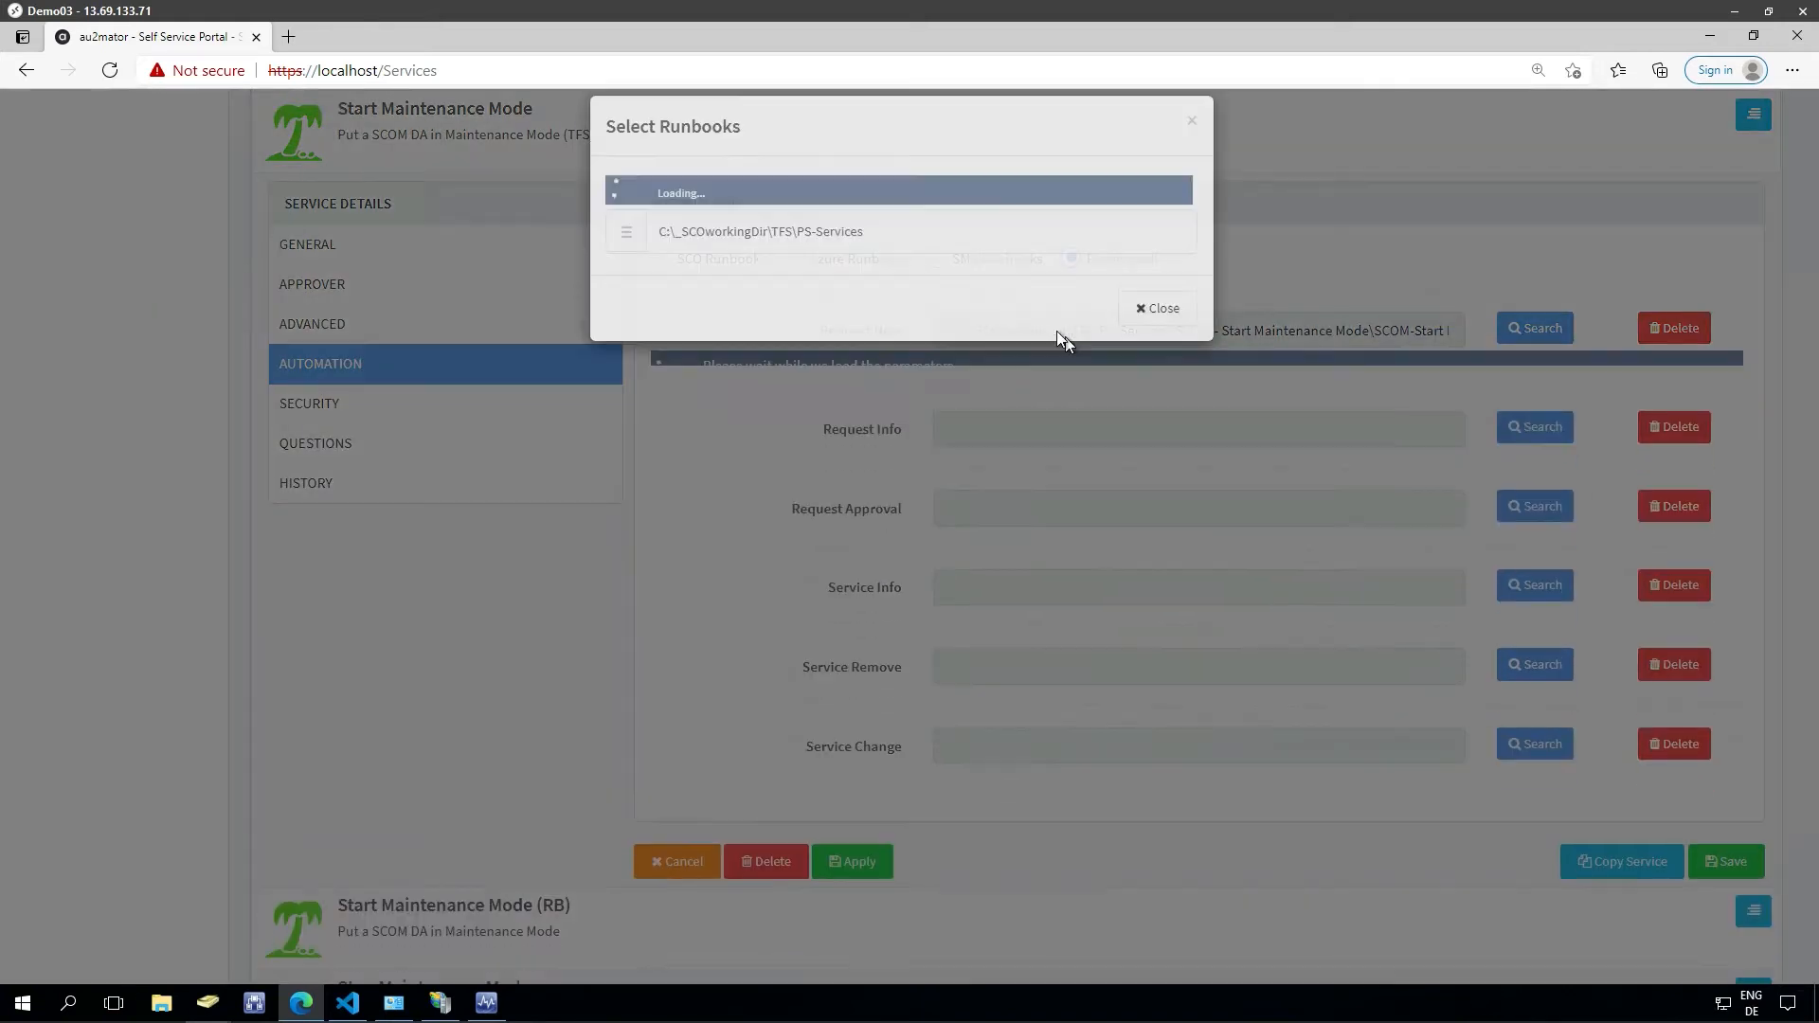
click(1157, 302)
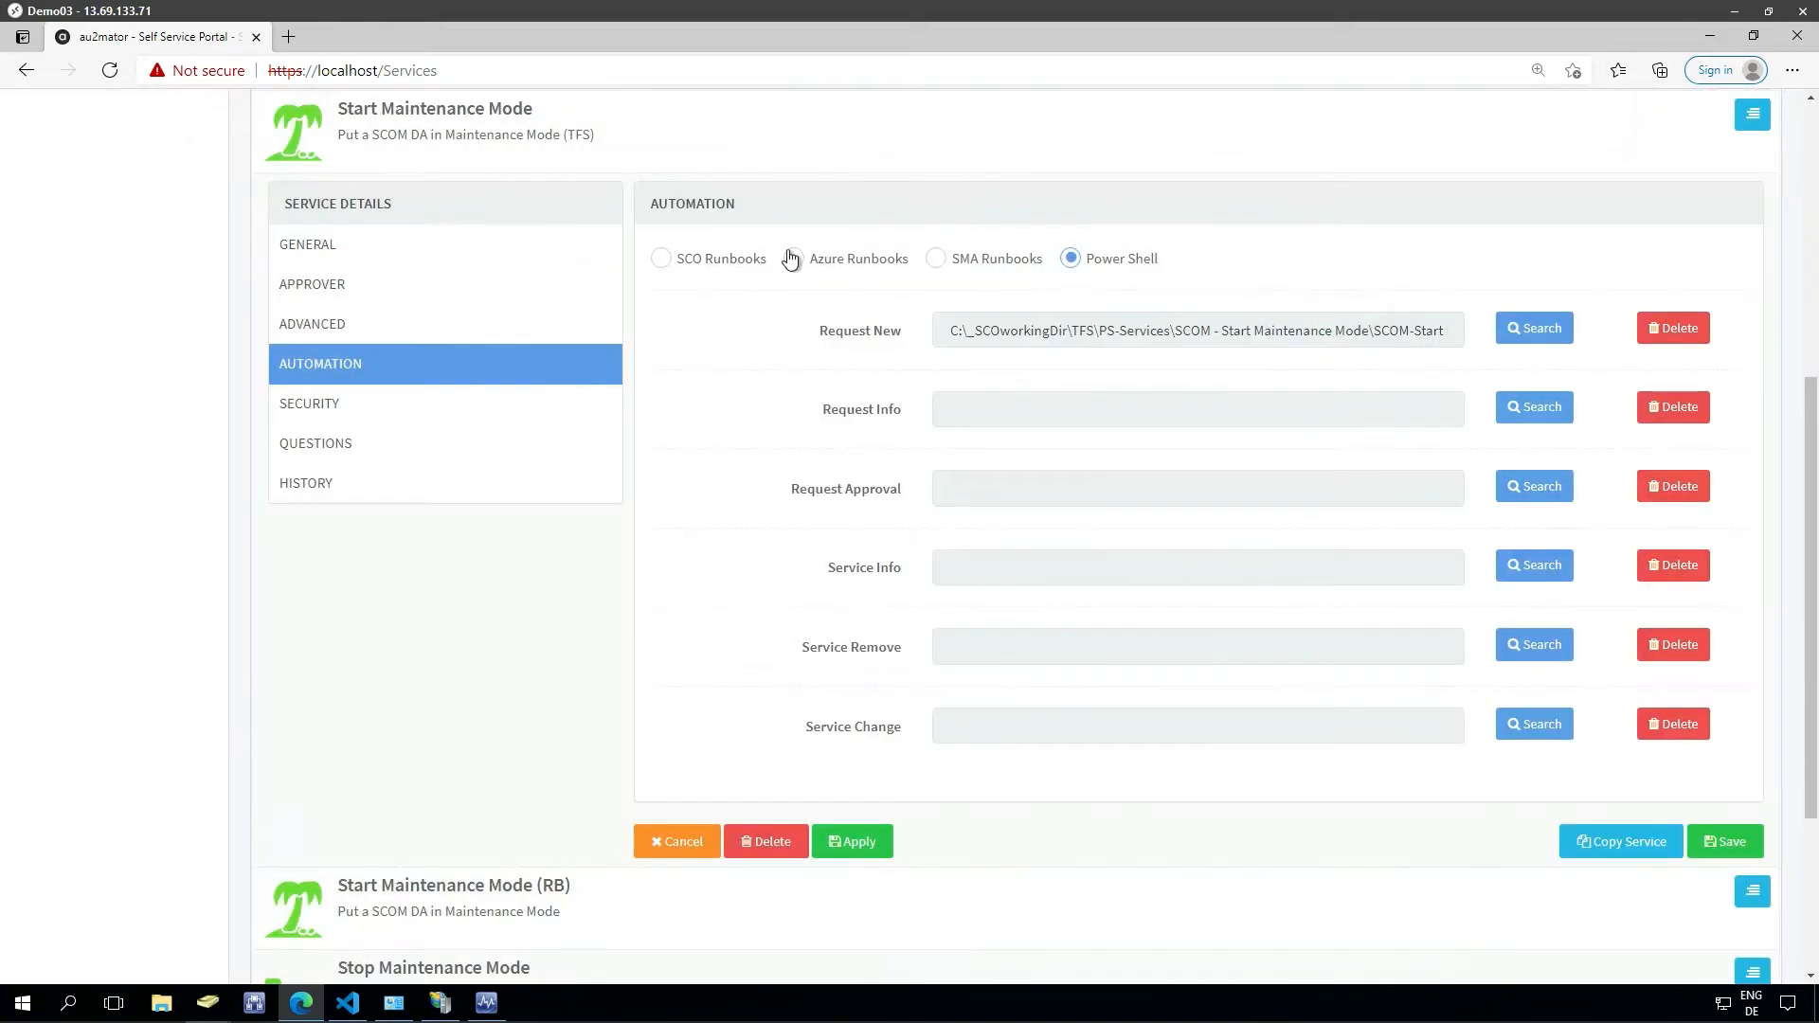
click(1535, 329)
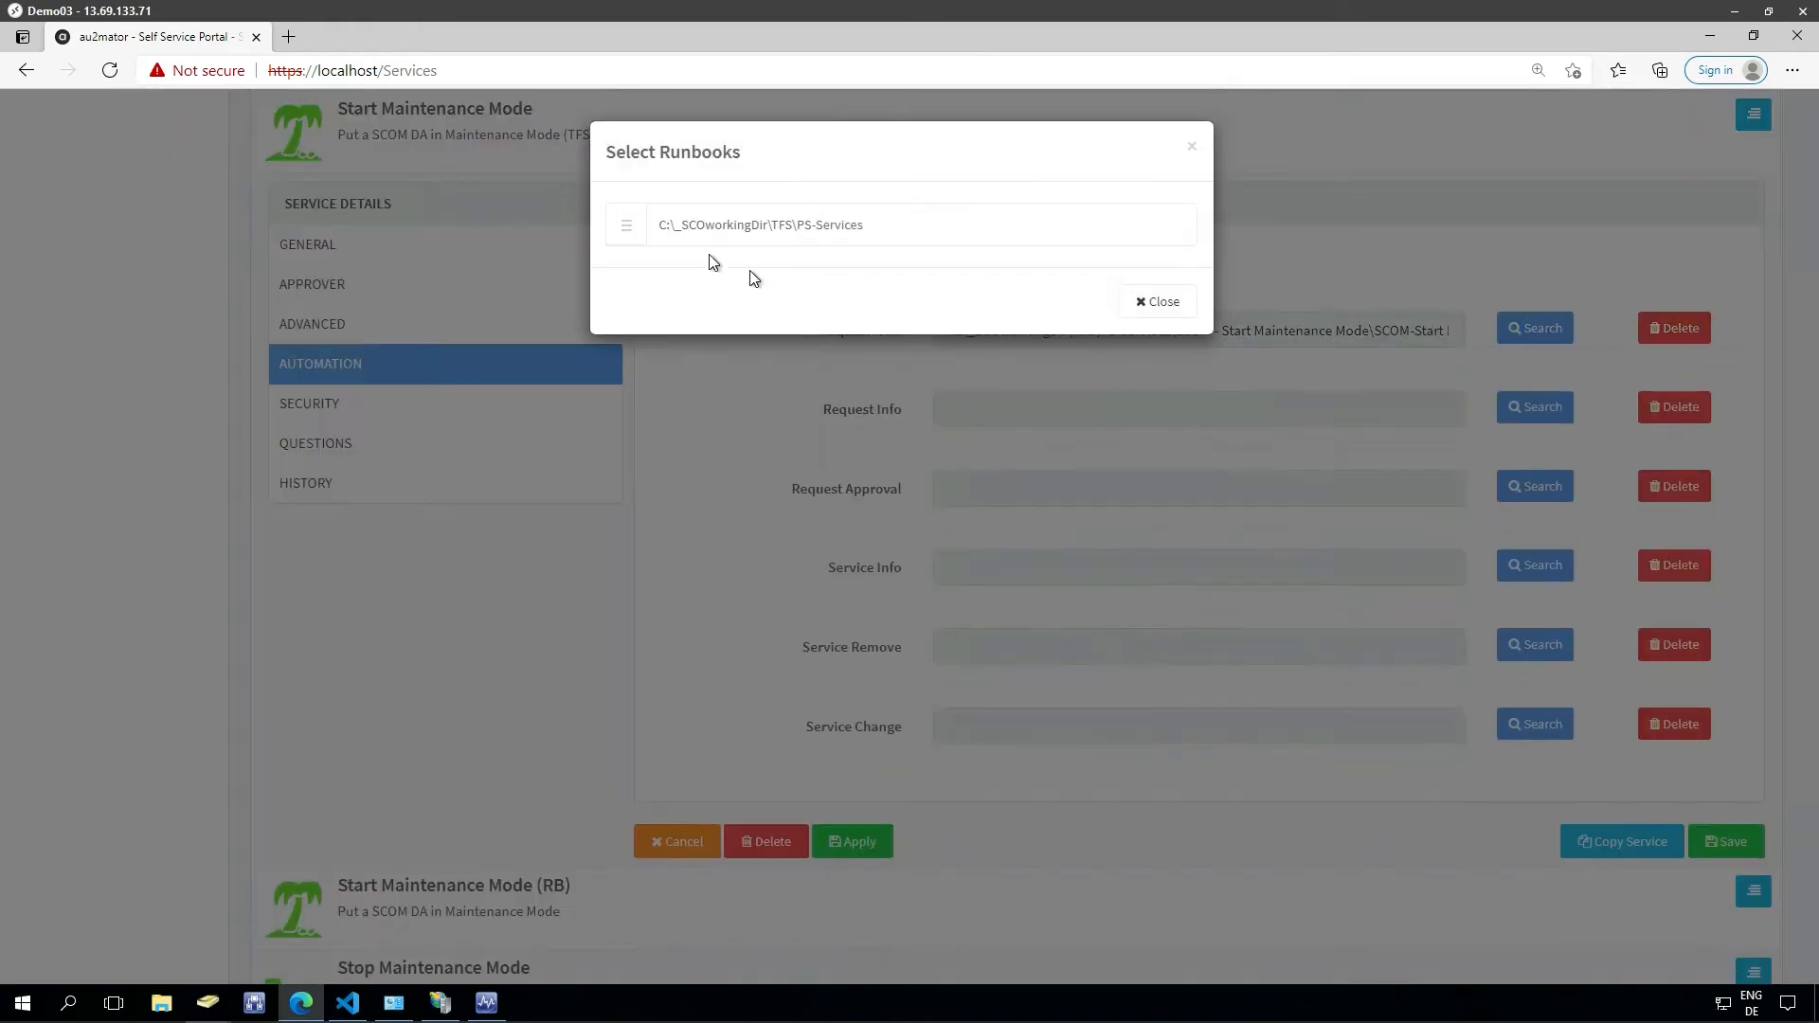
click(625, 245)
scroll(885, 710, down, 6)
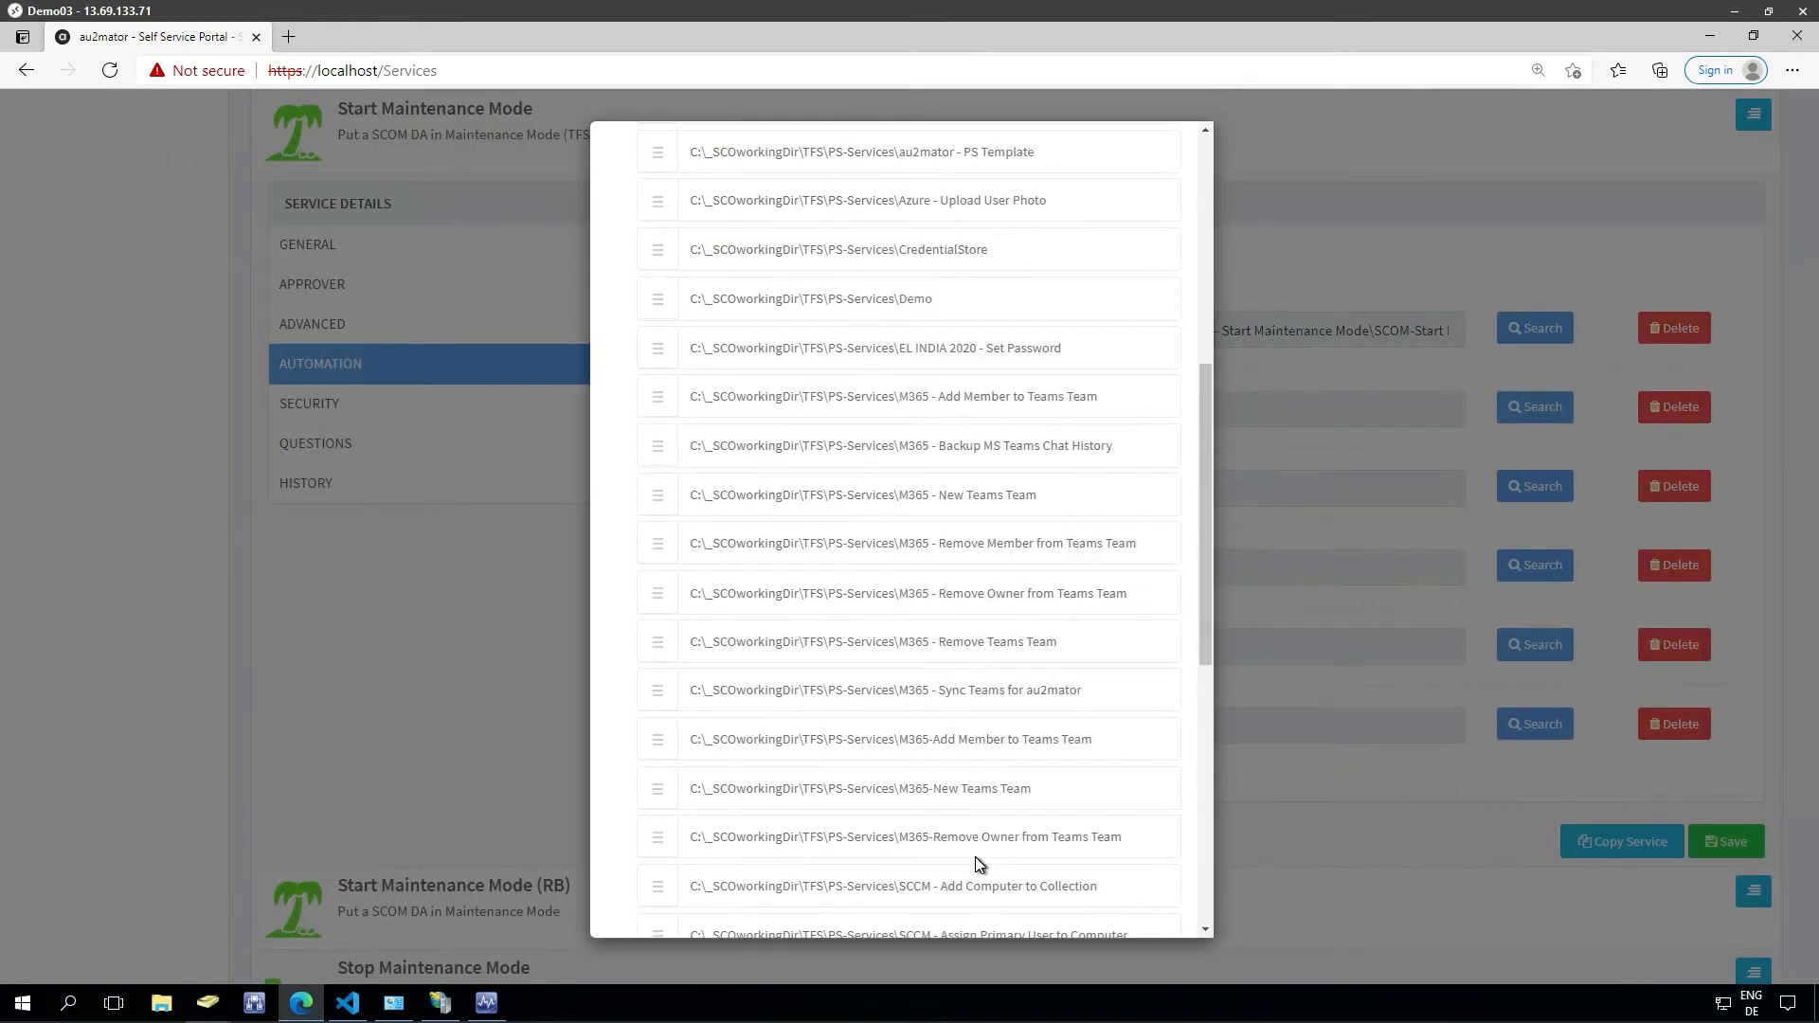
click(1307, 252)
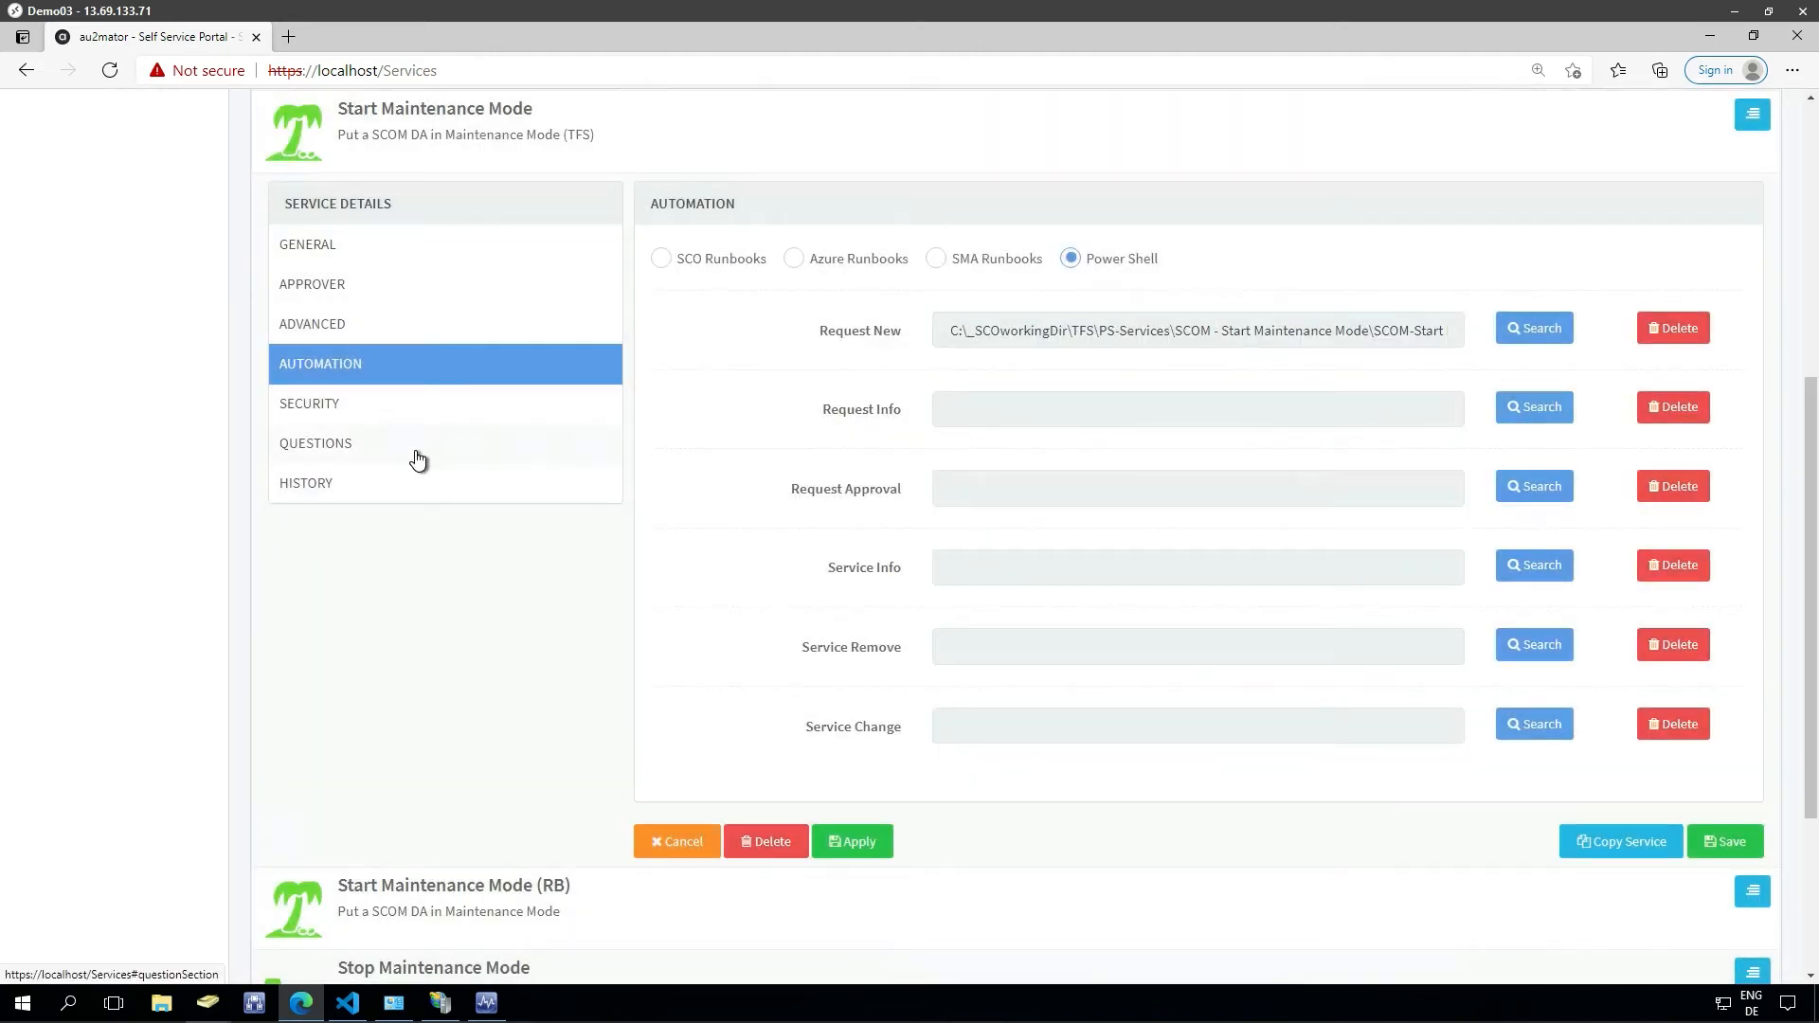
Switch to Visual Studio Code and highlight the script's parameters from c_ScomDA through c_Comment.
click(346, 1002)
scroll(1810, 213, up, 8)
drag(1809, 208, 1811, 156)
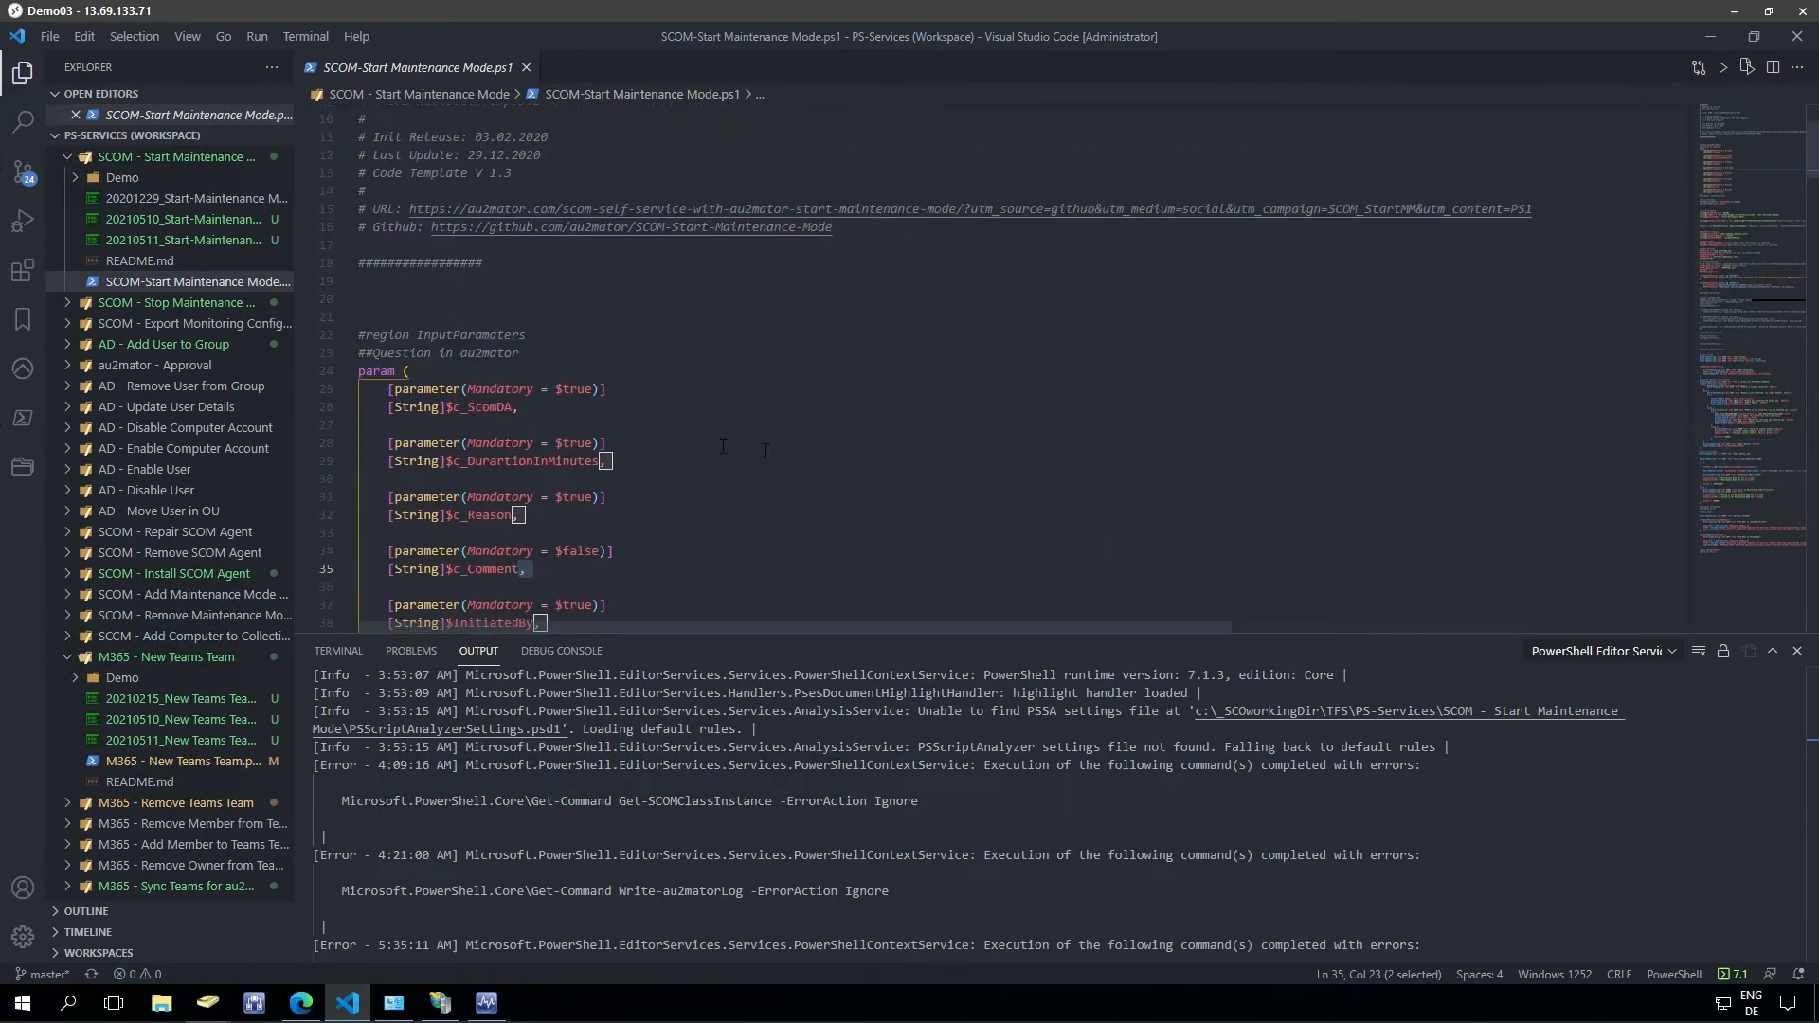
scroll(446, 378, down, 2)
drag(453, 294, 582, 476)
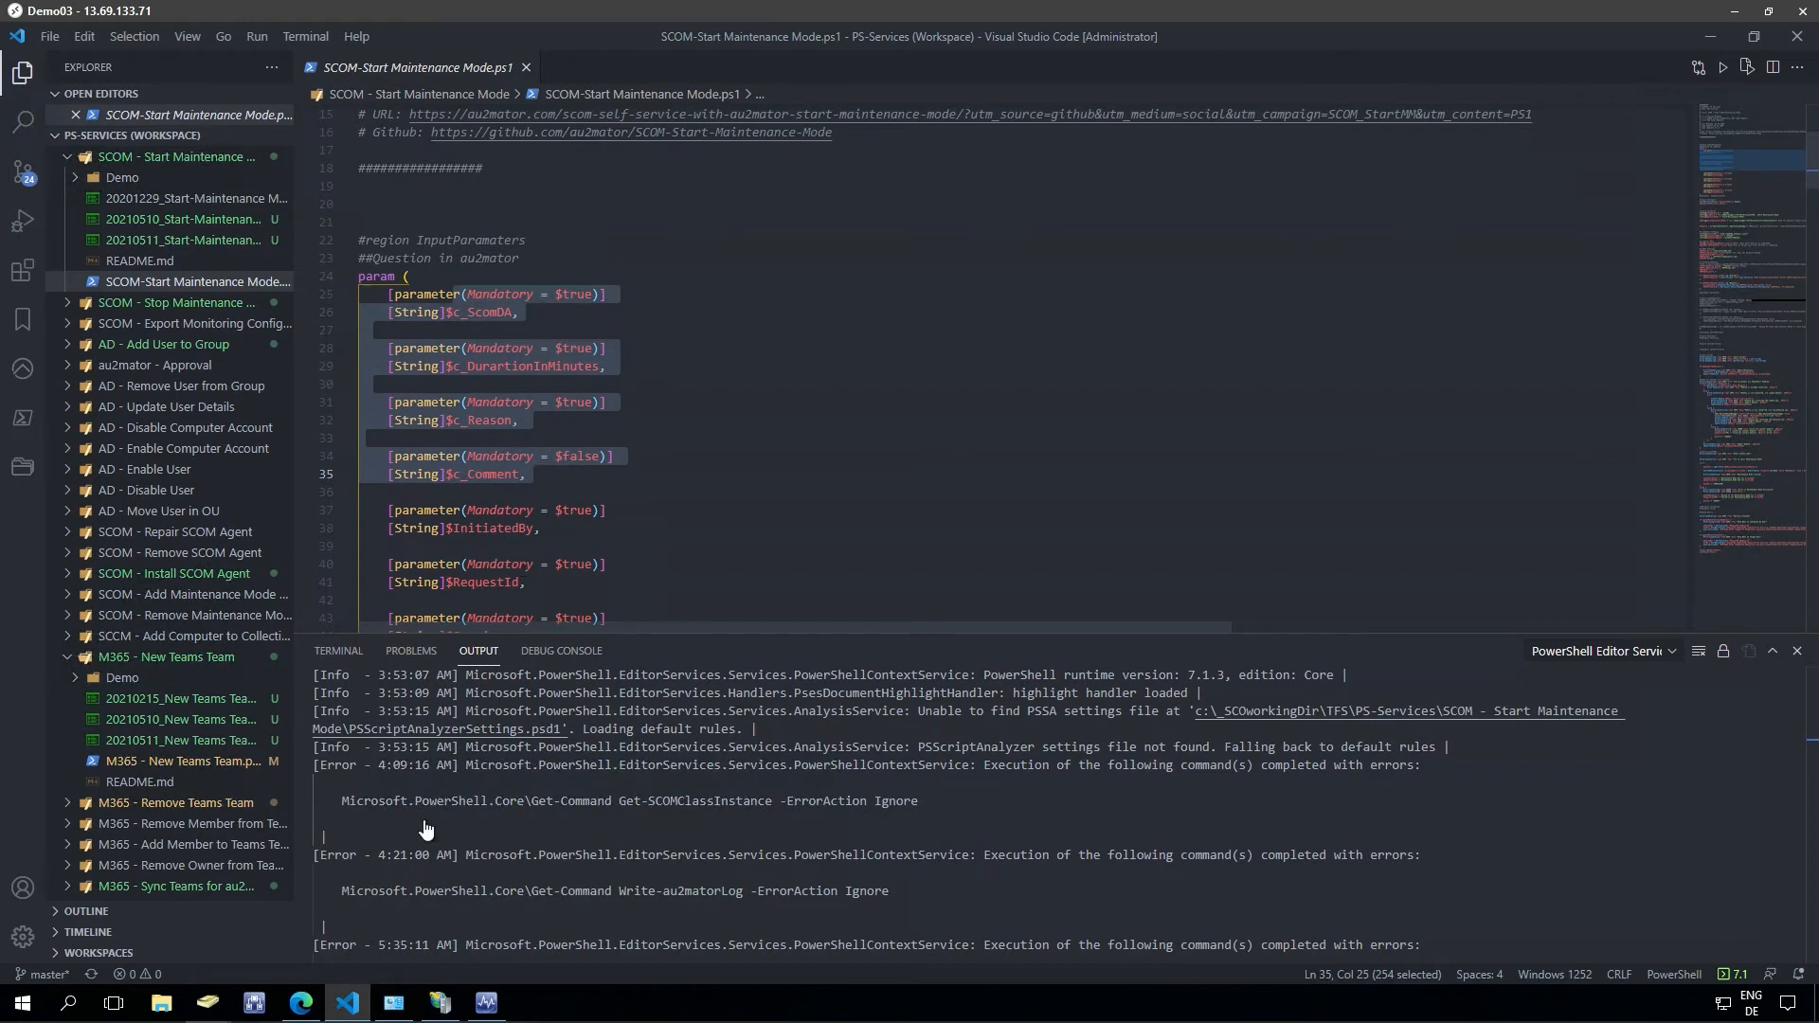
Return to the portal, open the service's questions and examine the settings of the c_ScomDA question.
click(300, 1002)
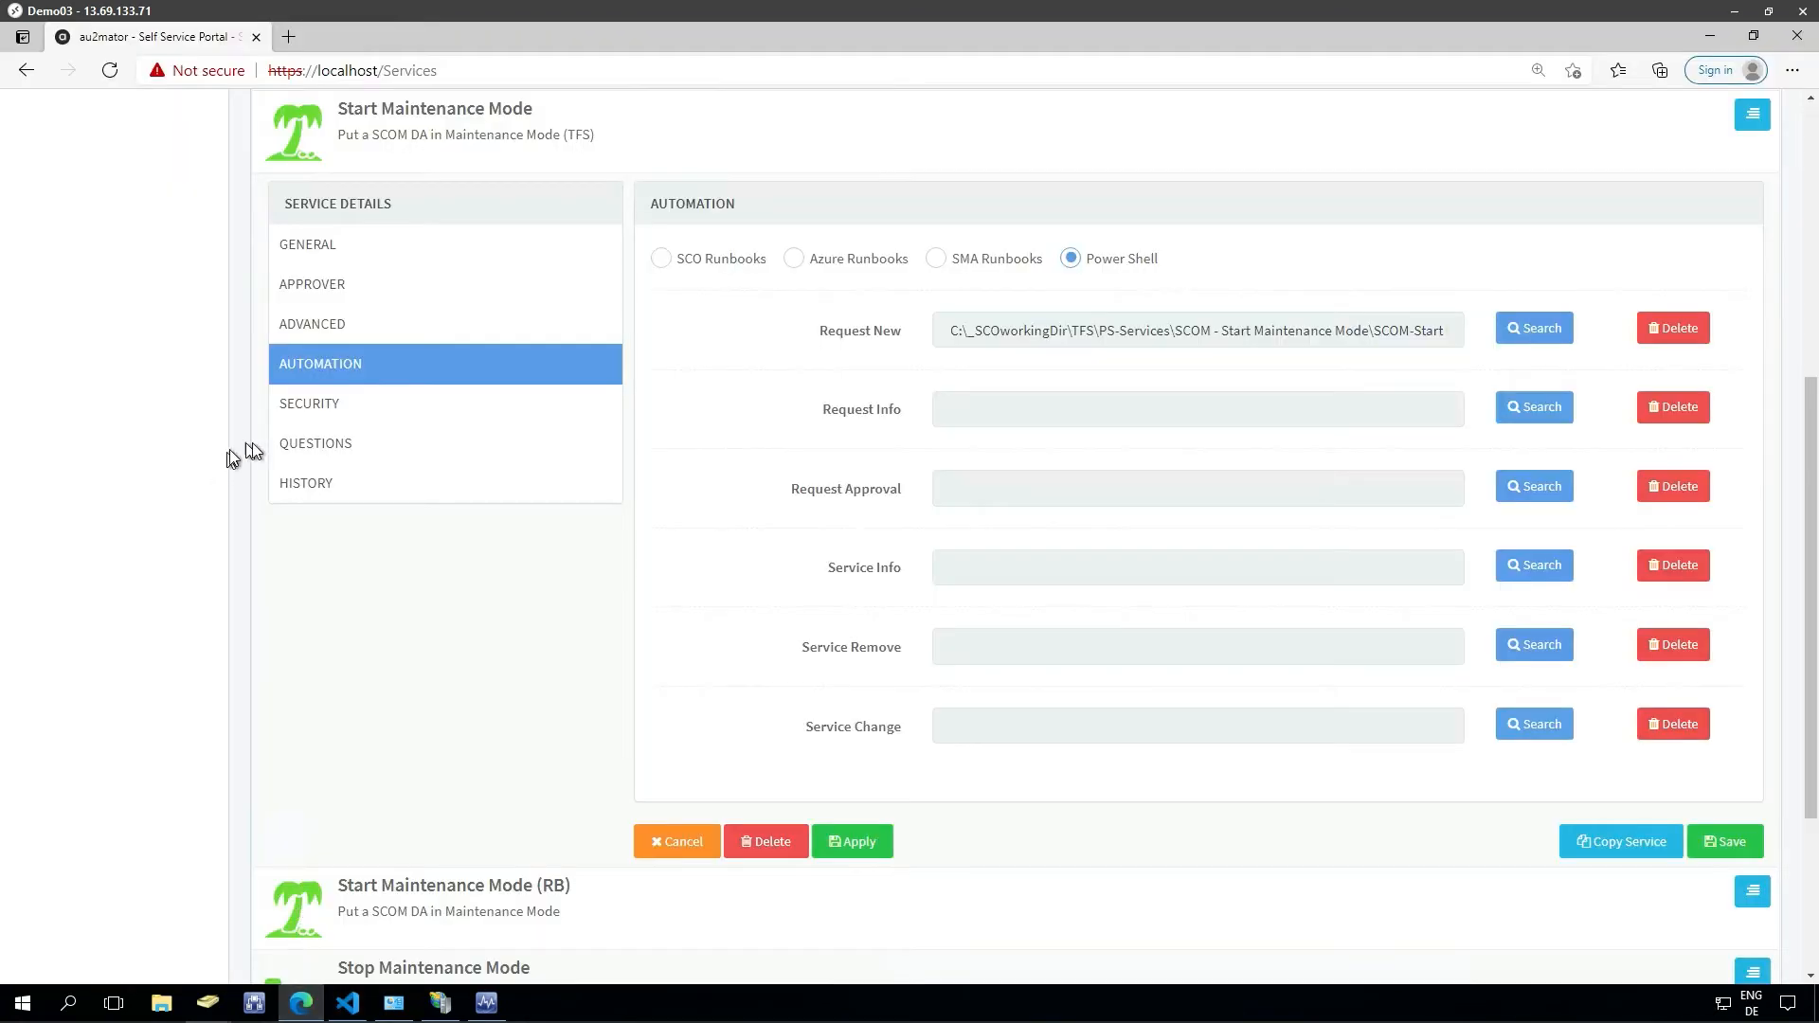
click(320, 445)
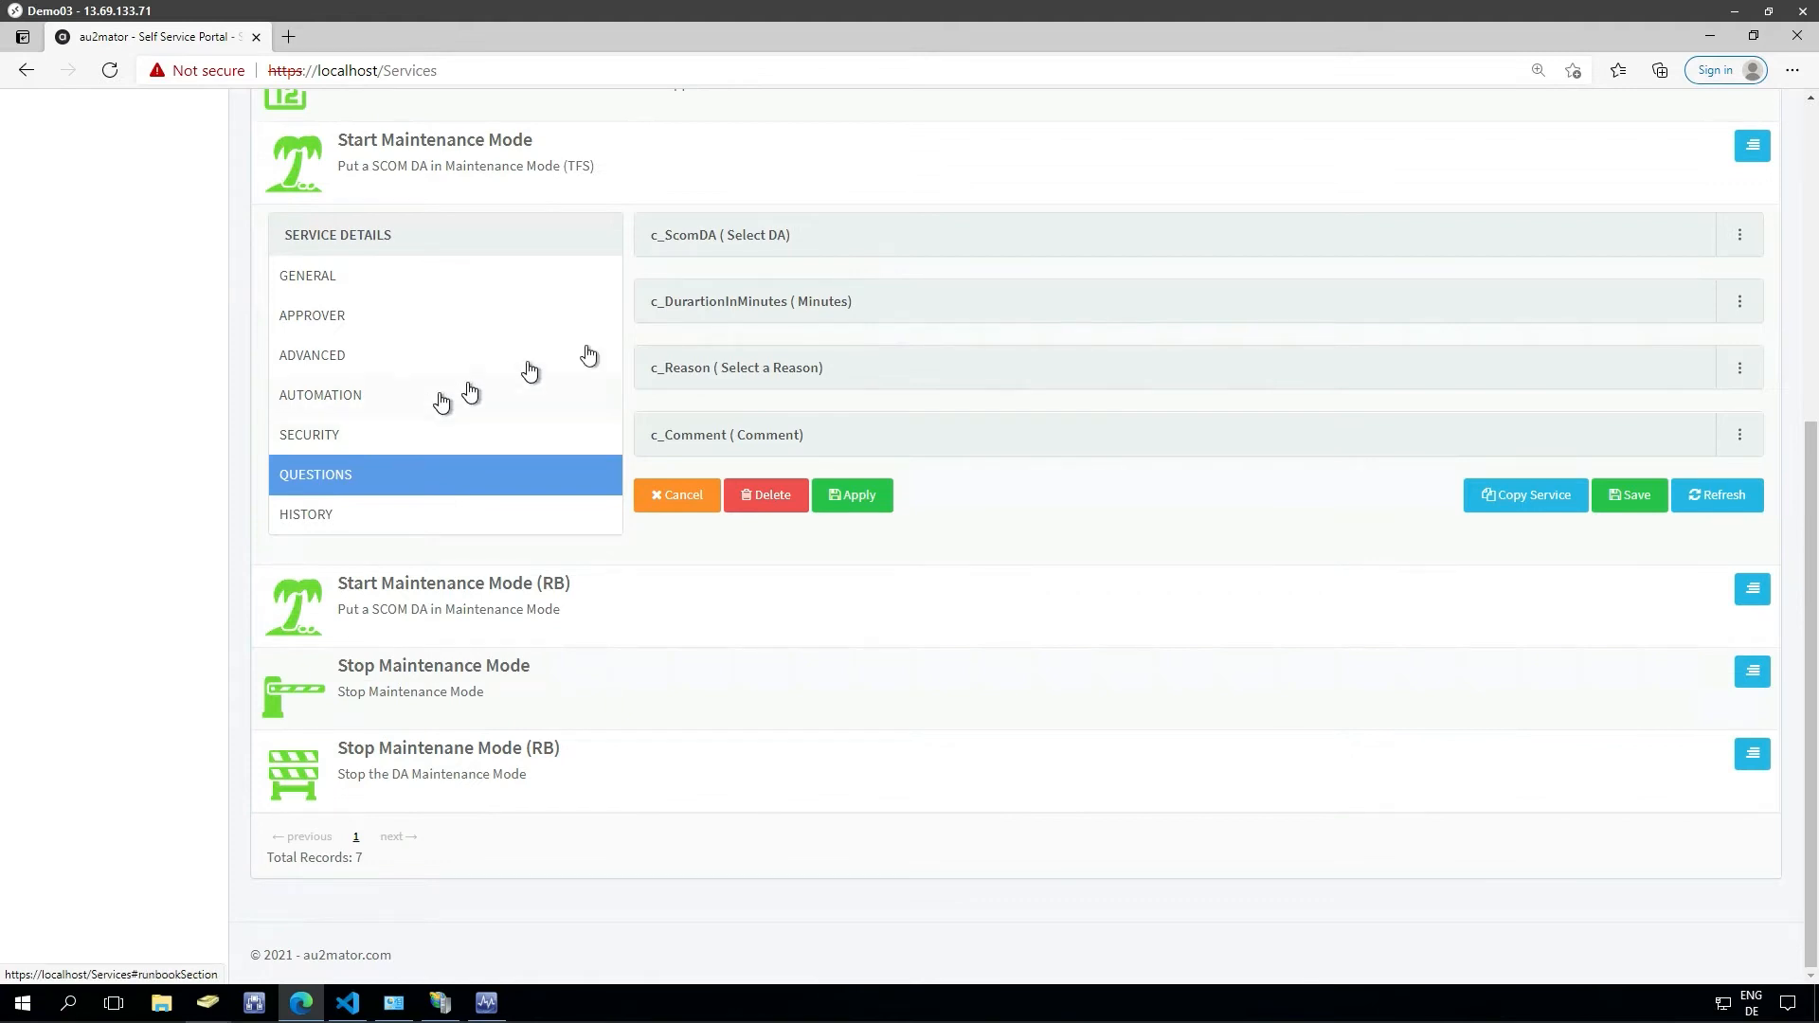
click(777, 244)
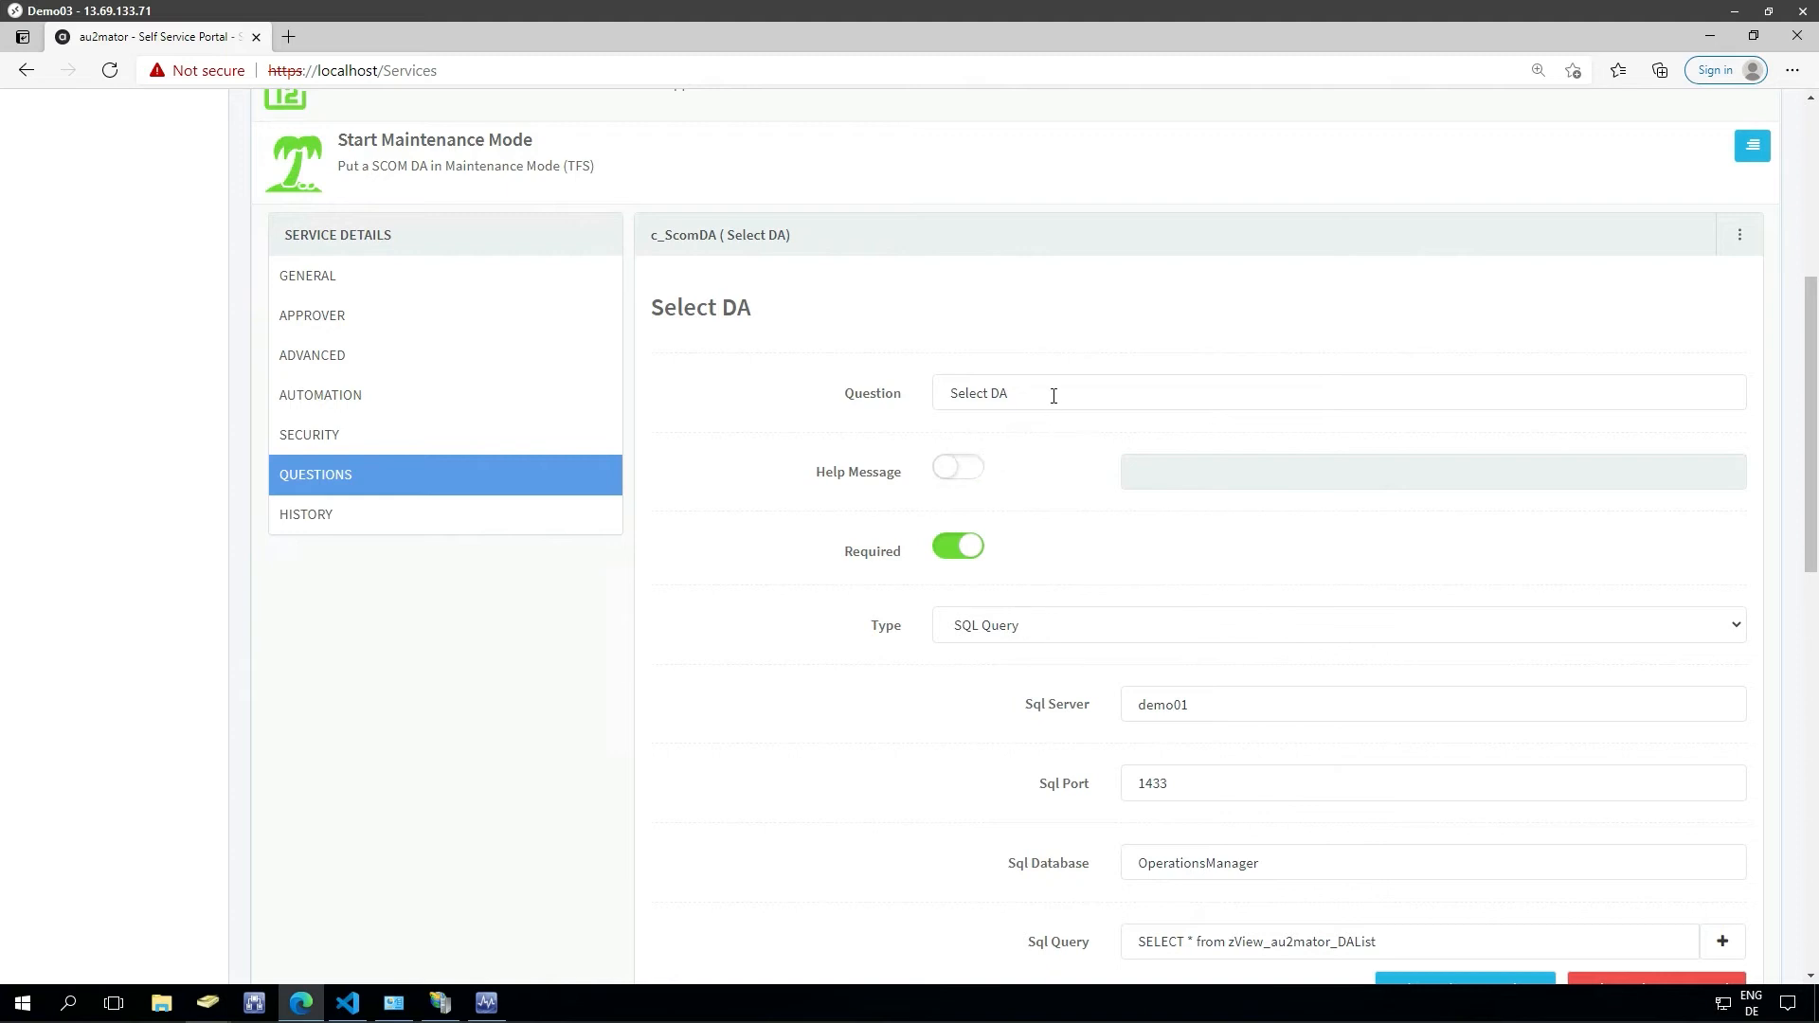
triple_click(930, 403)
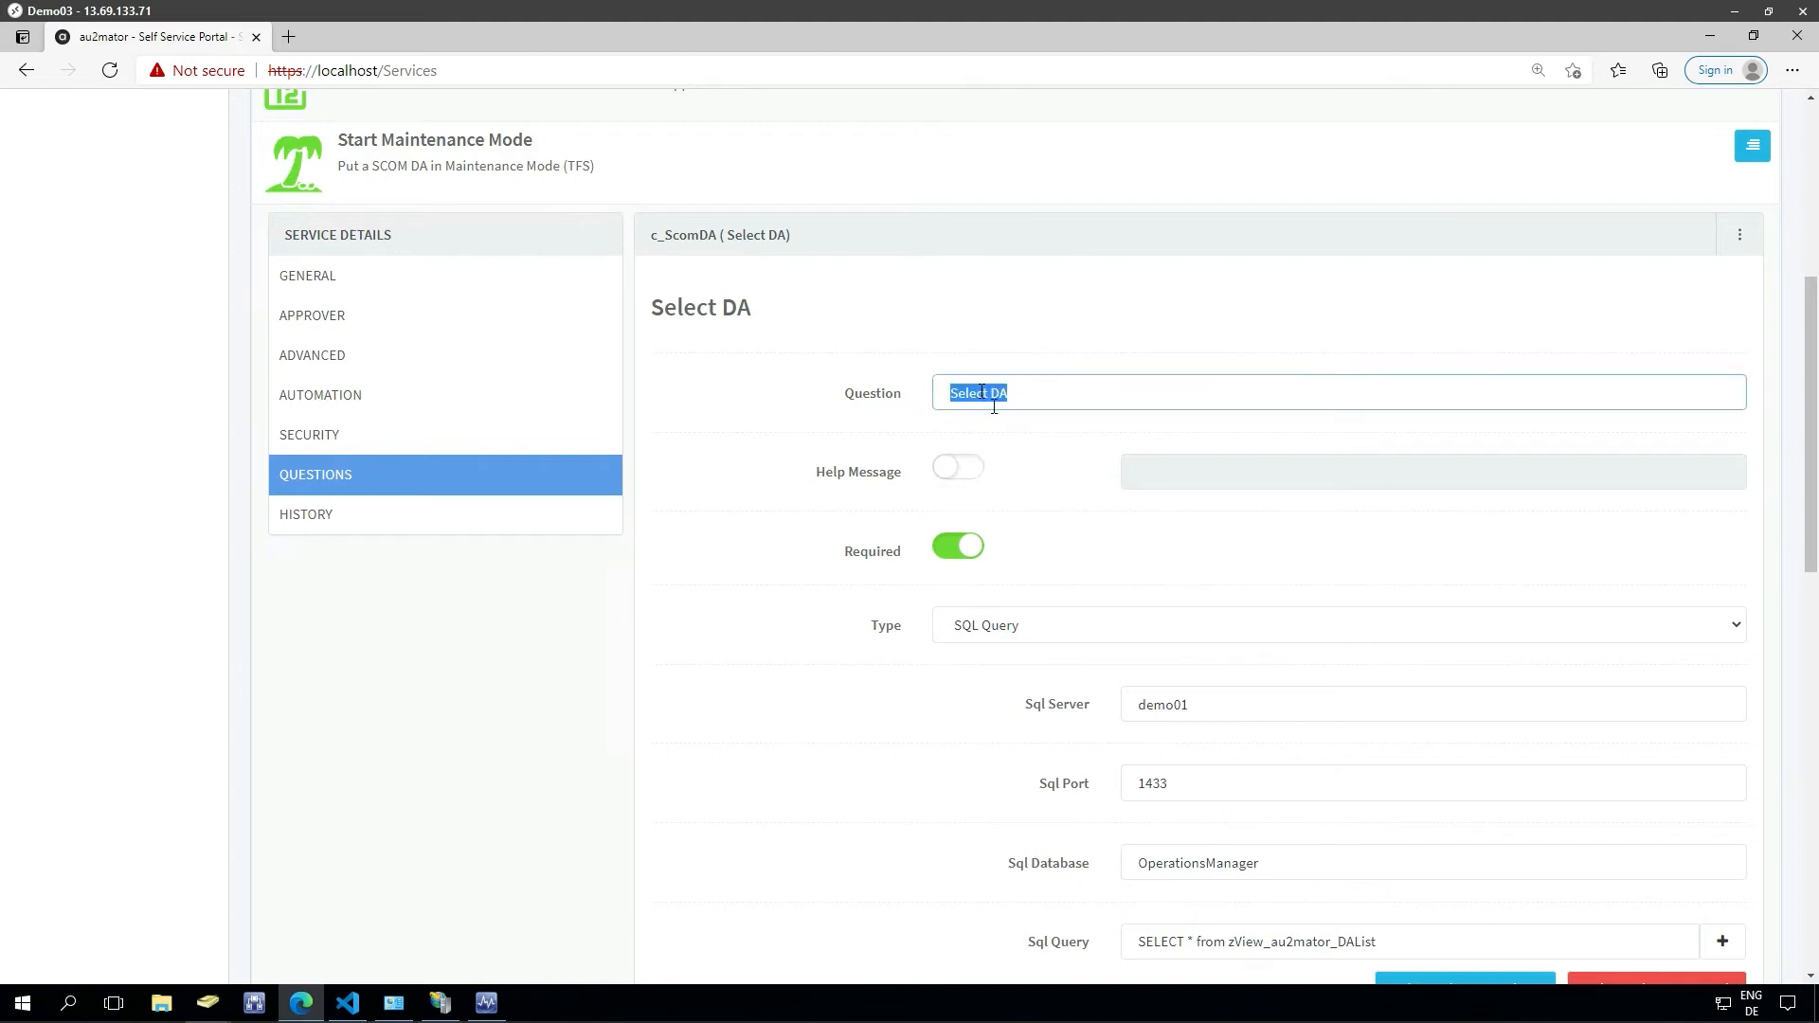
scroll(1051, 523, down, 3)
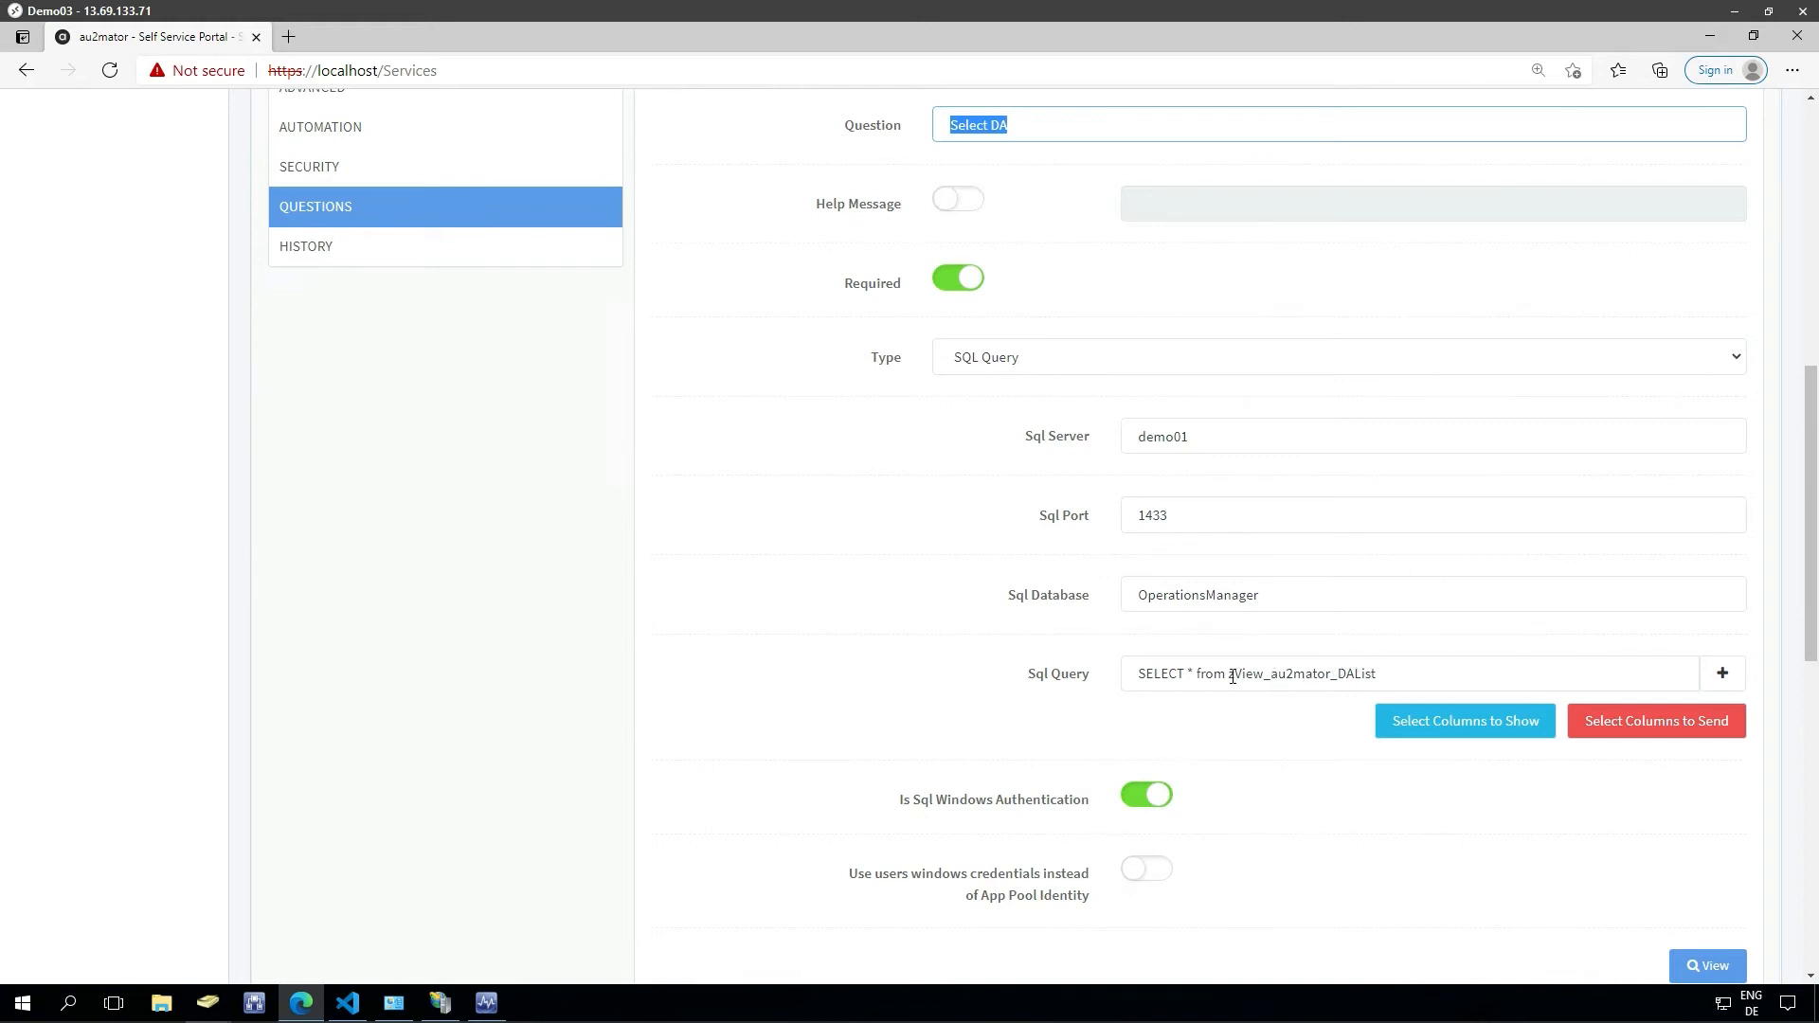
Preview the c_ScomDA SQL query's data, inspect the name and maintenance columns, and close the preview.
scroll(1648, 787, down, 1)
click(1704, 829)
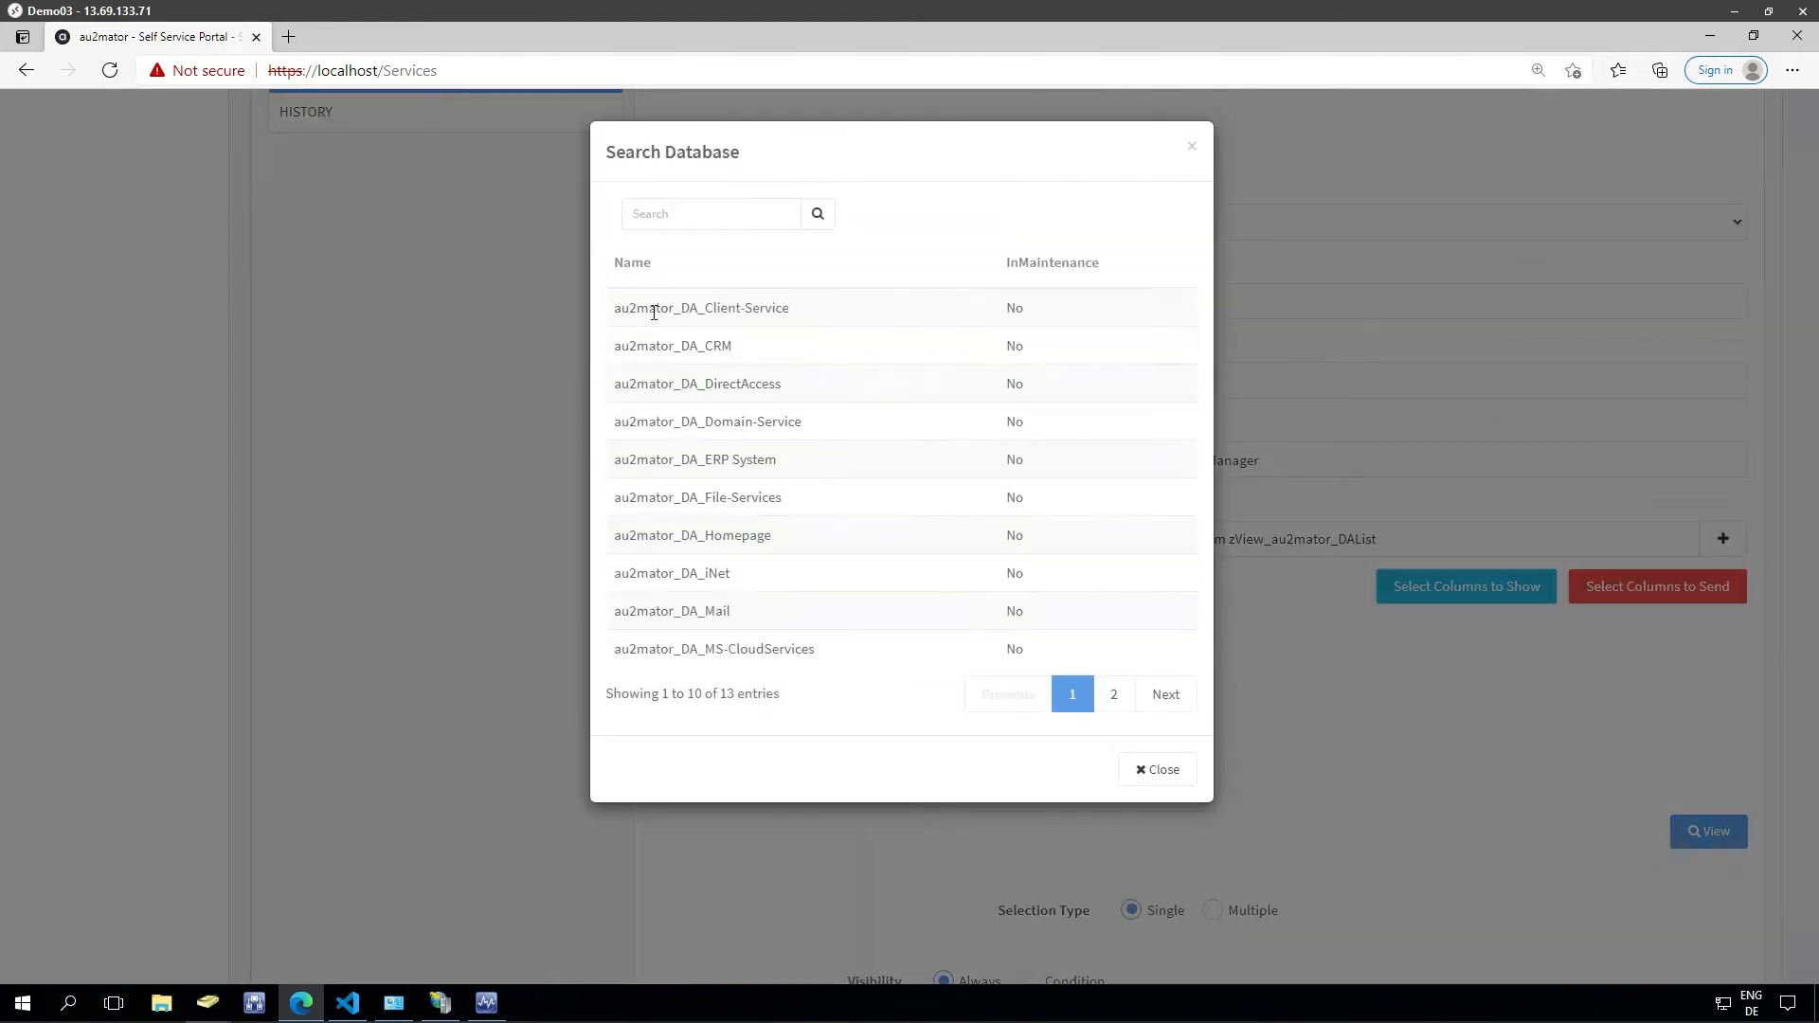
drag(646, 310, 987, 294)
double_click(1012, 308)
click(1180, 785)
Expand the c_DurartionInMinutes question and examine its type and required settings.
scroll(1138, 565, down, 7)
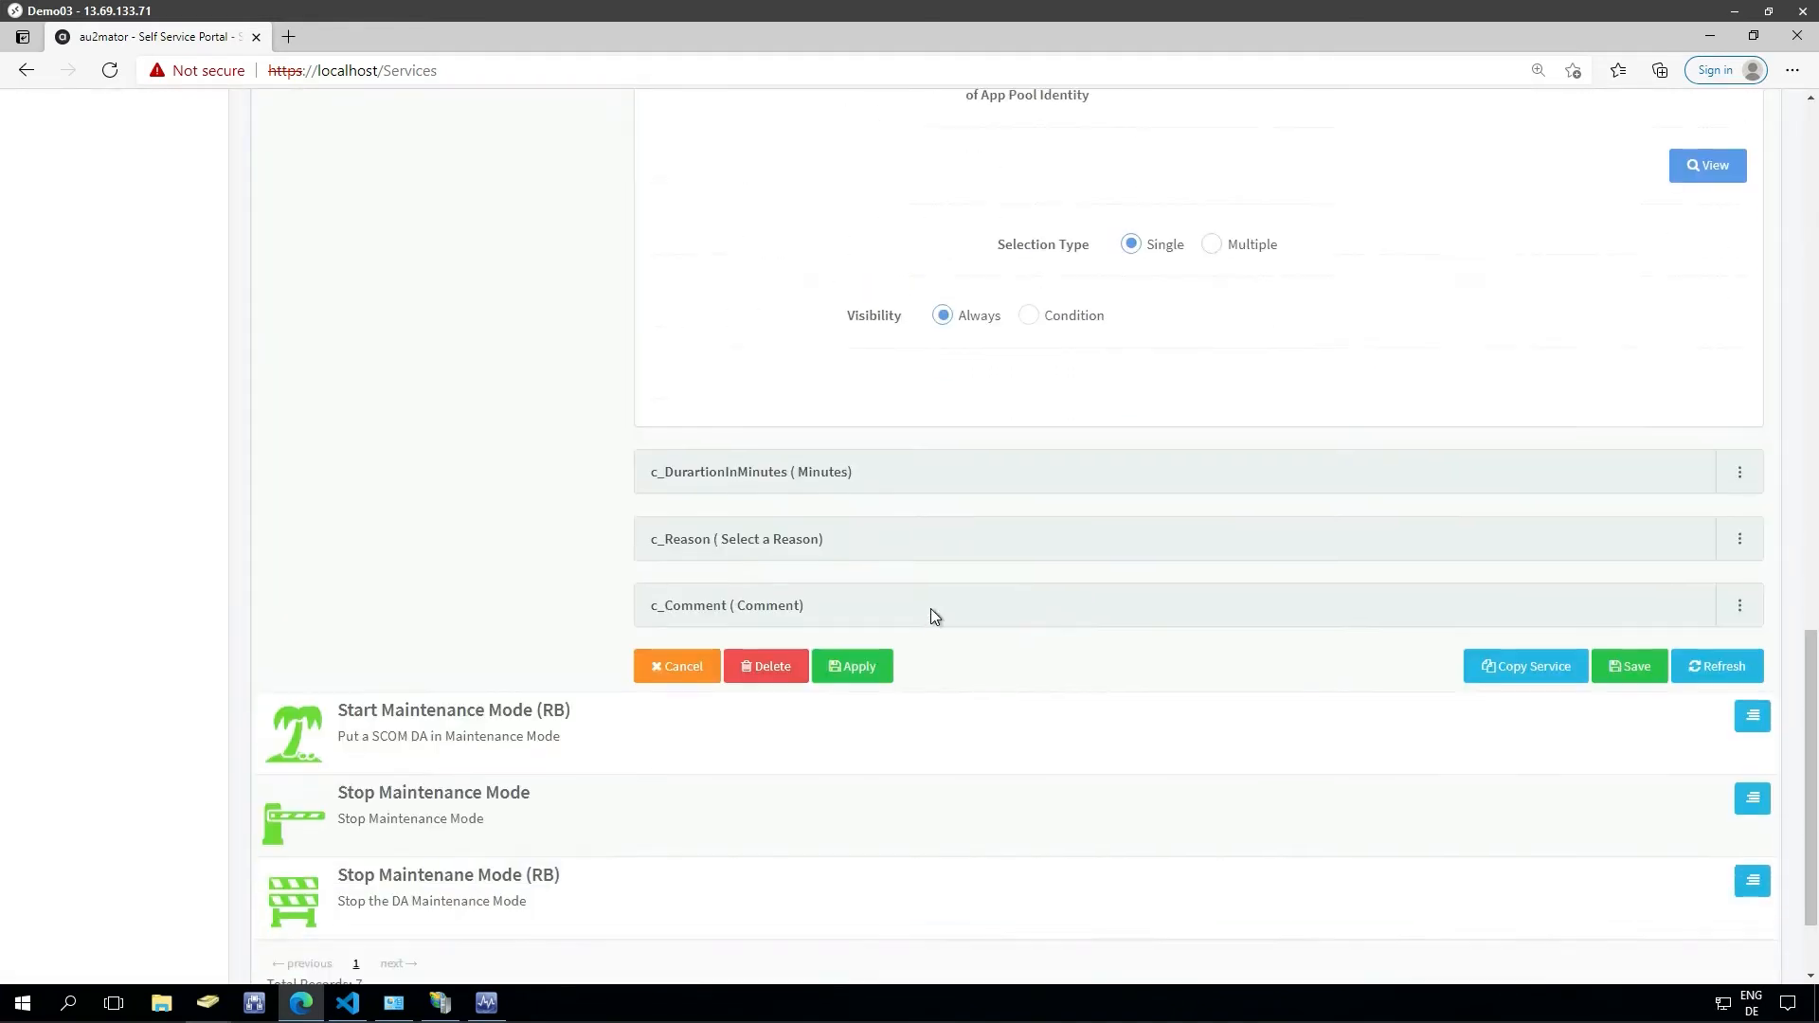
click(787, 466)
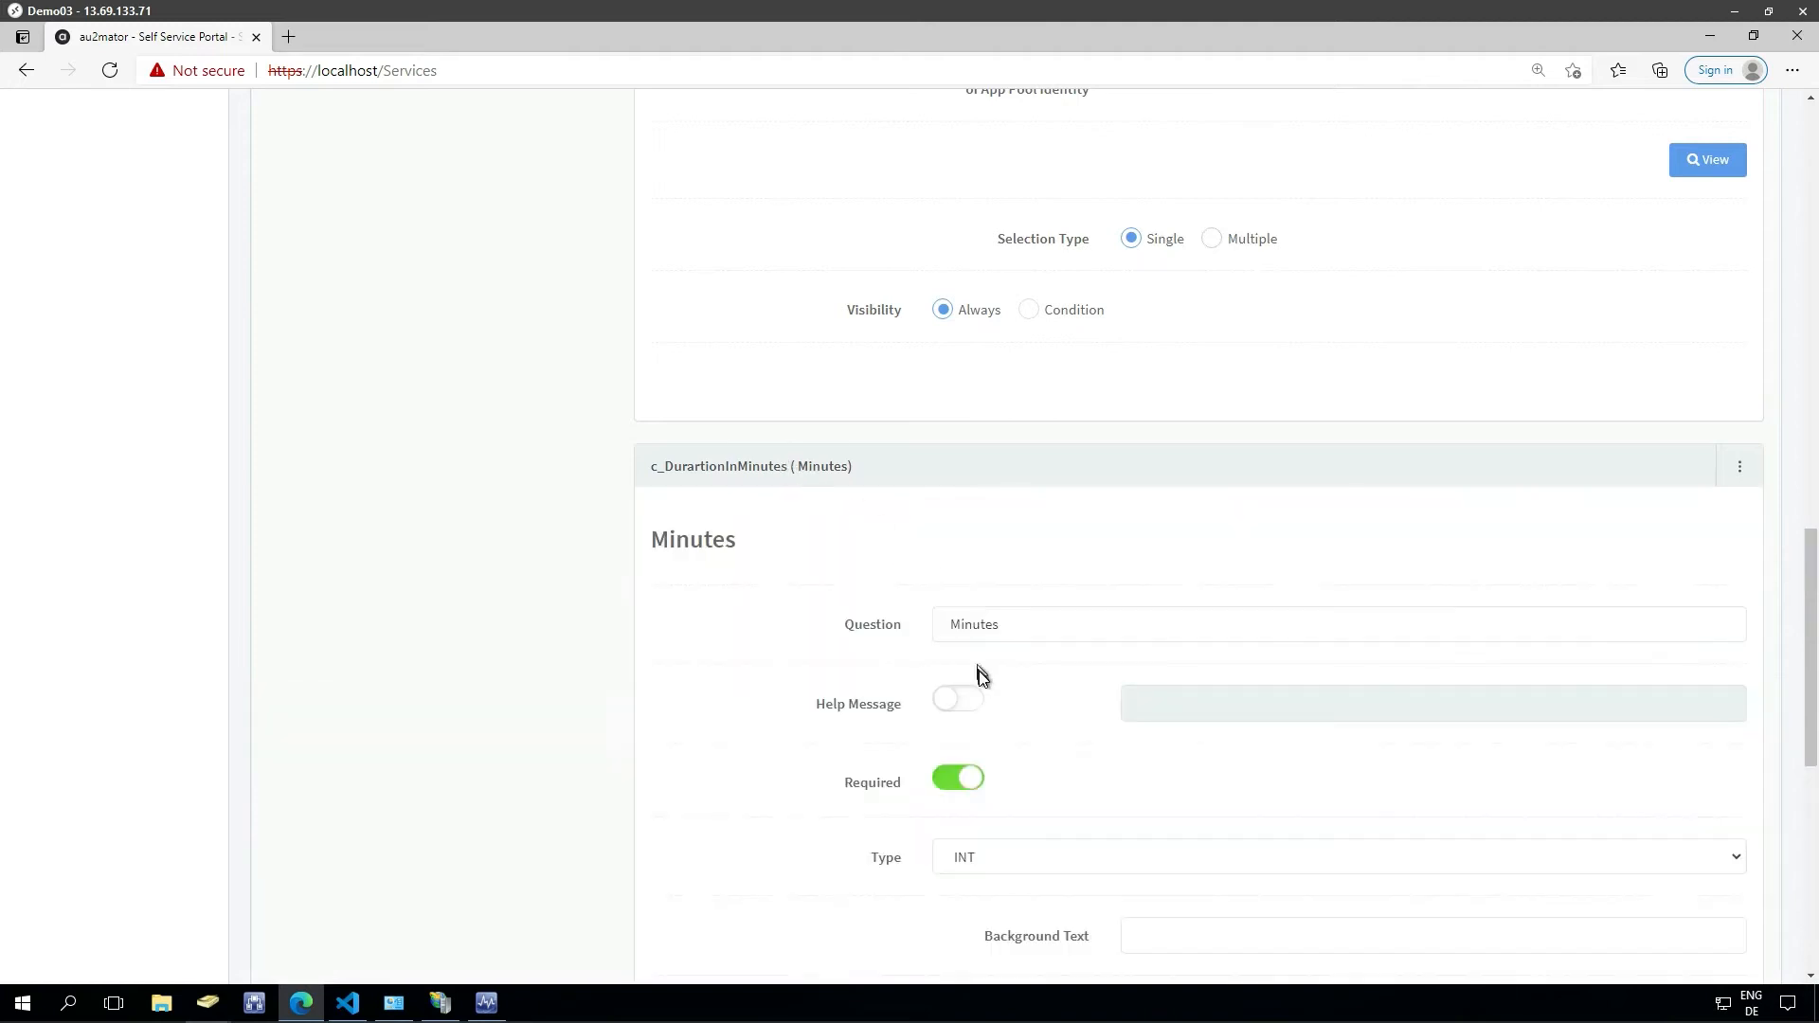
scroll(978, 674, down, 3)
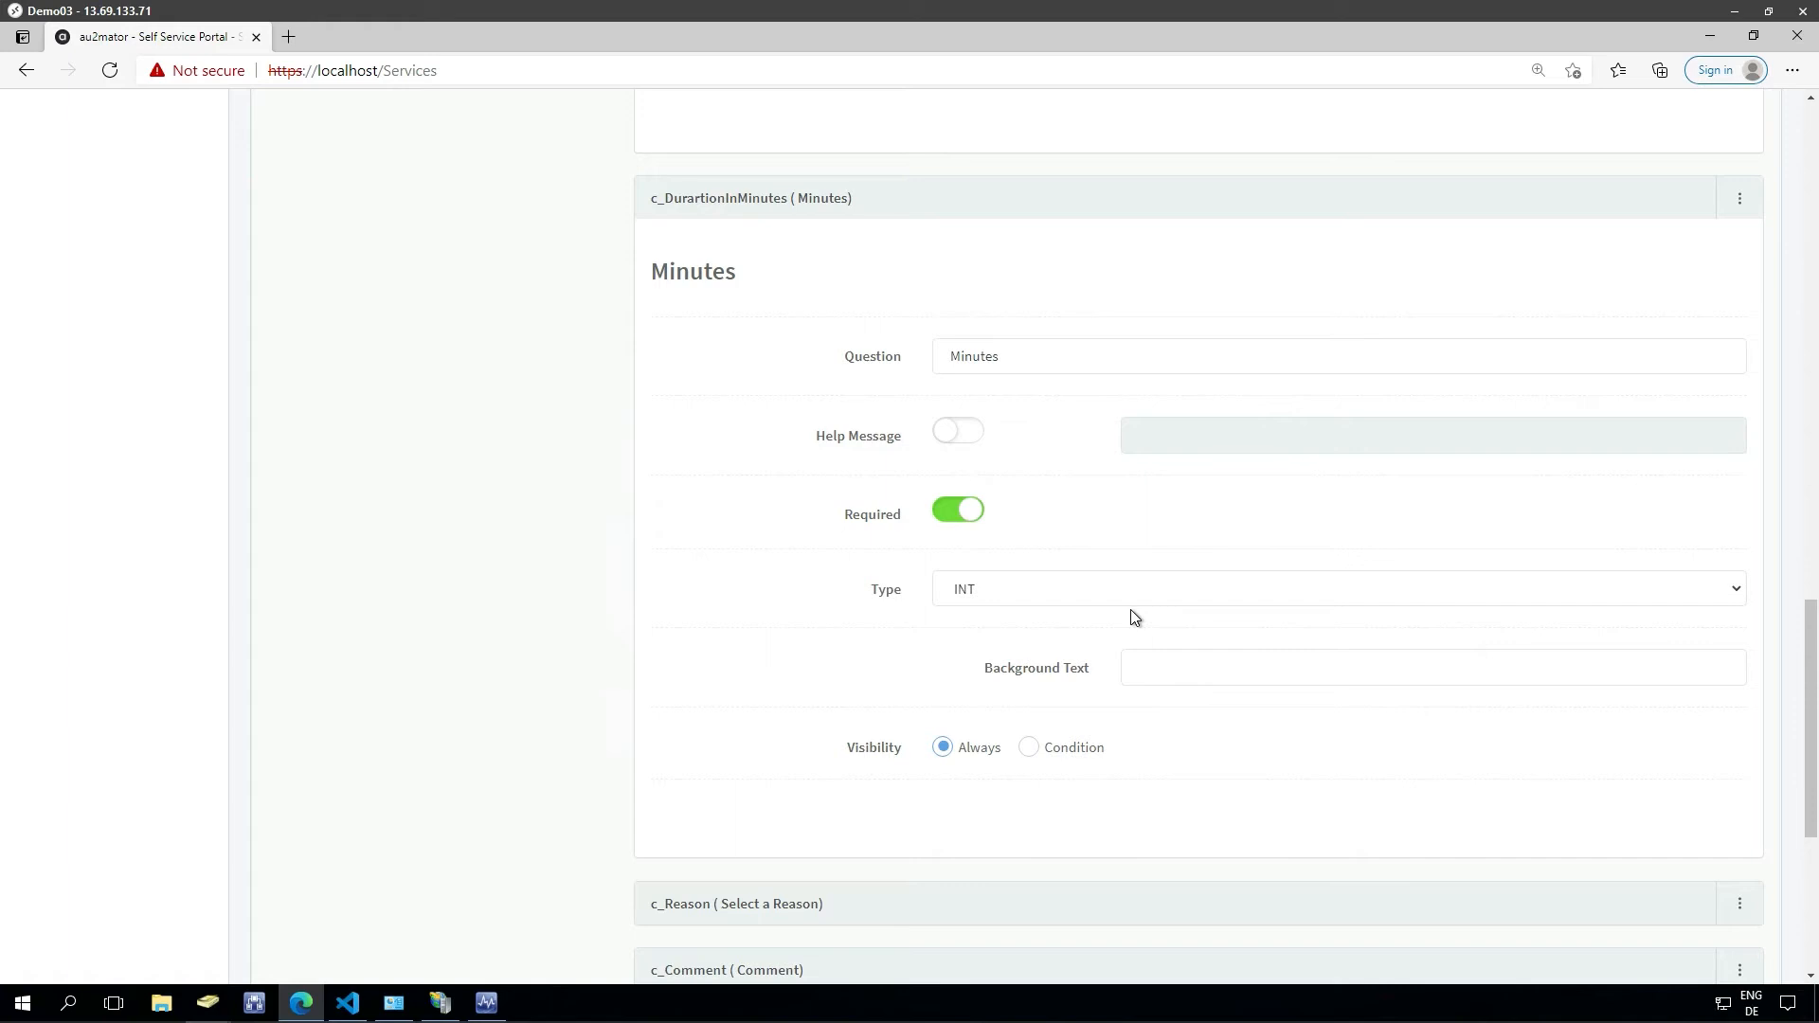
scroll(849, 654, down, 3)
Expand the c_Reason and c_Comment questions and examine their settings.
click(784, 637)
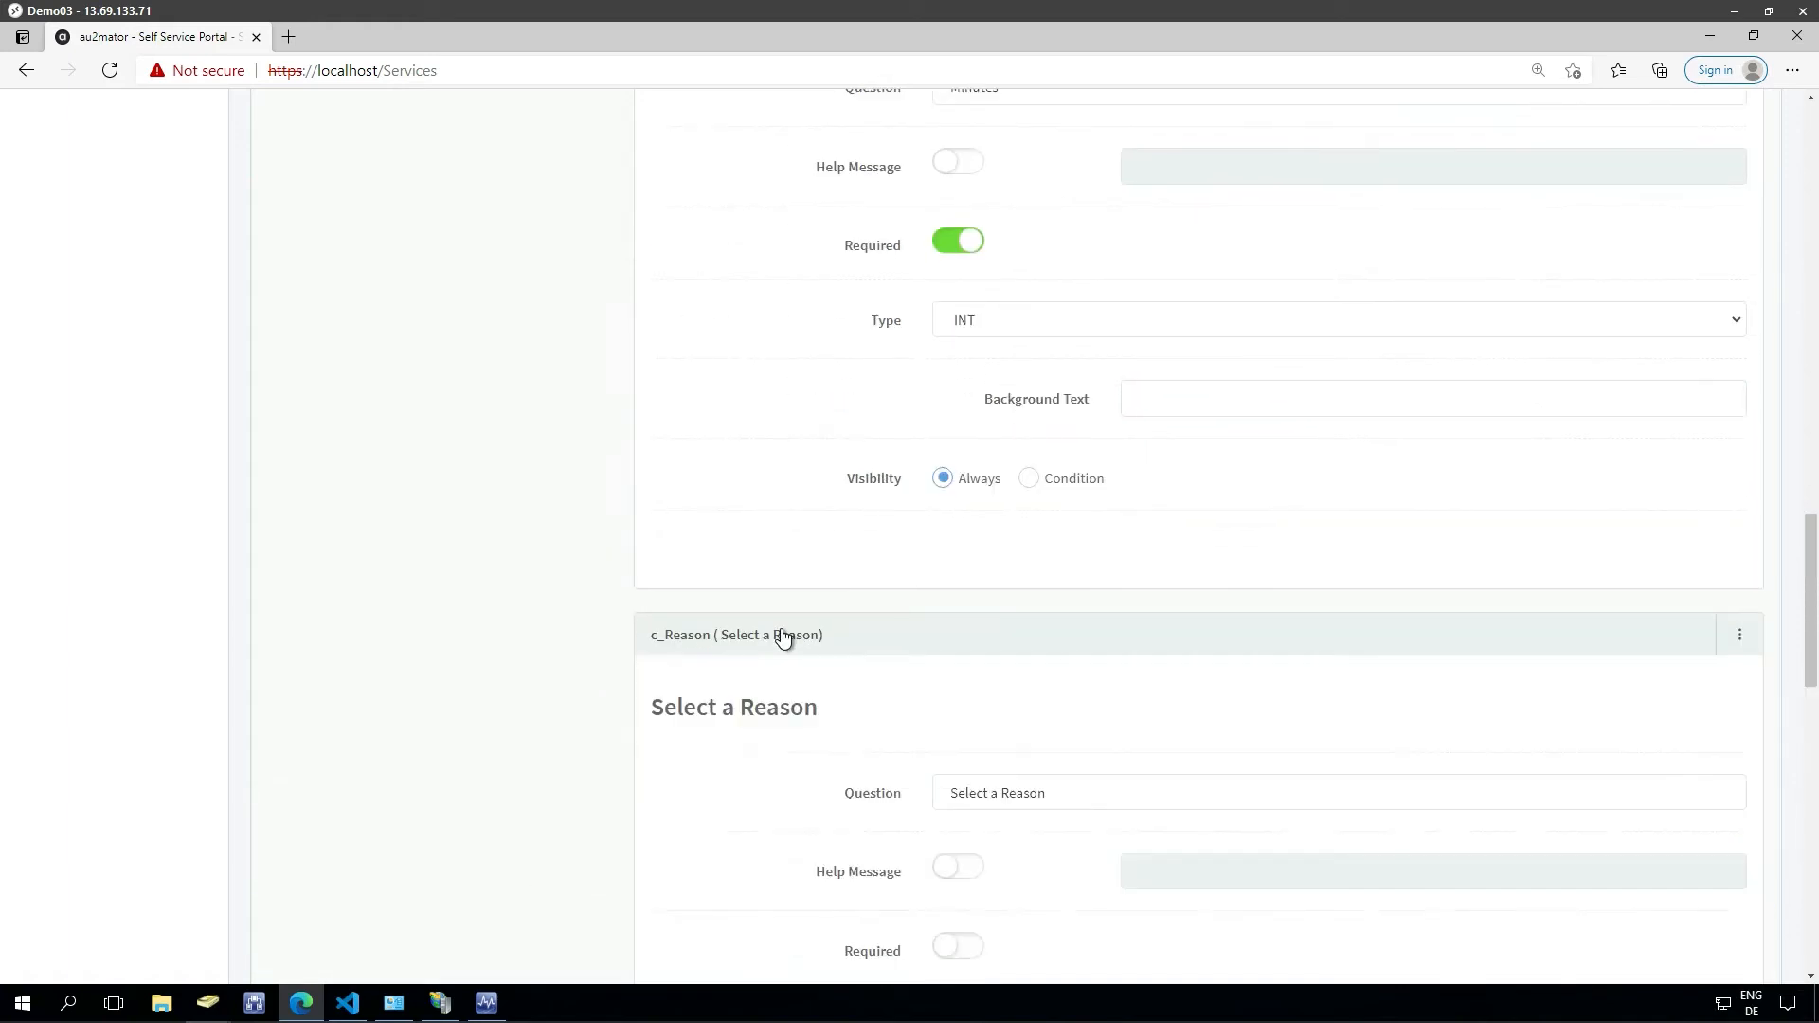
scroll(783, 637, down, 4)
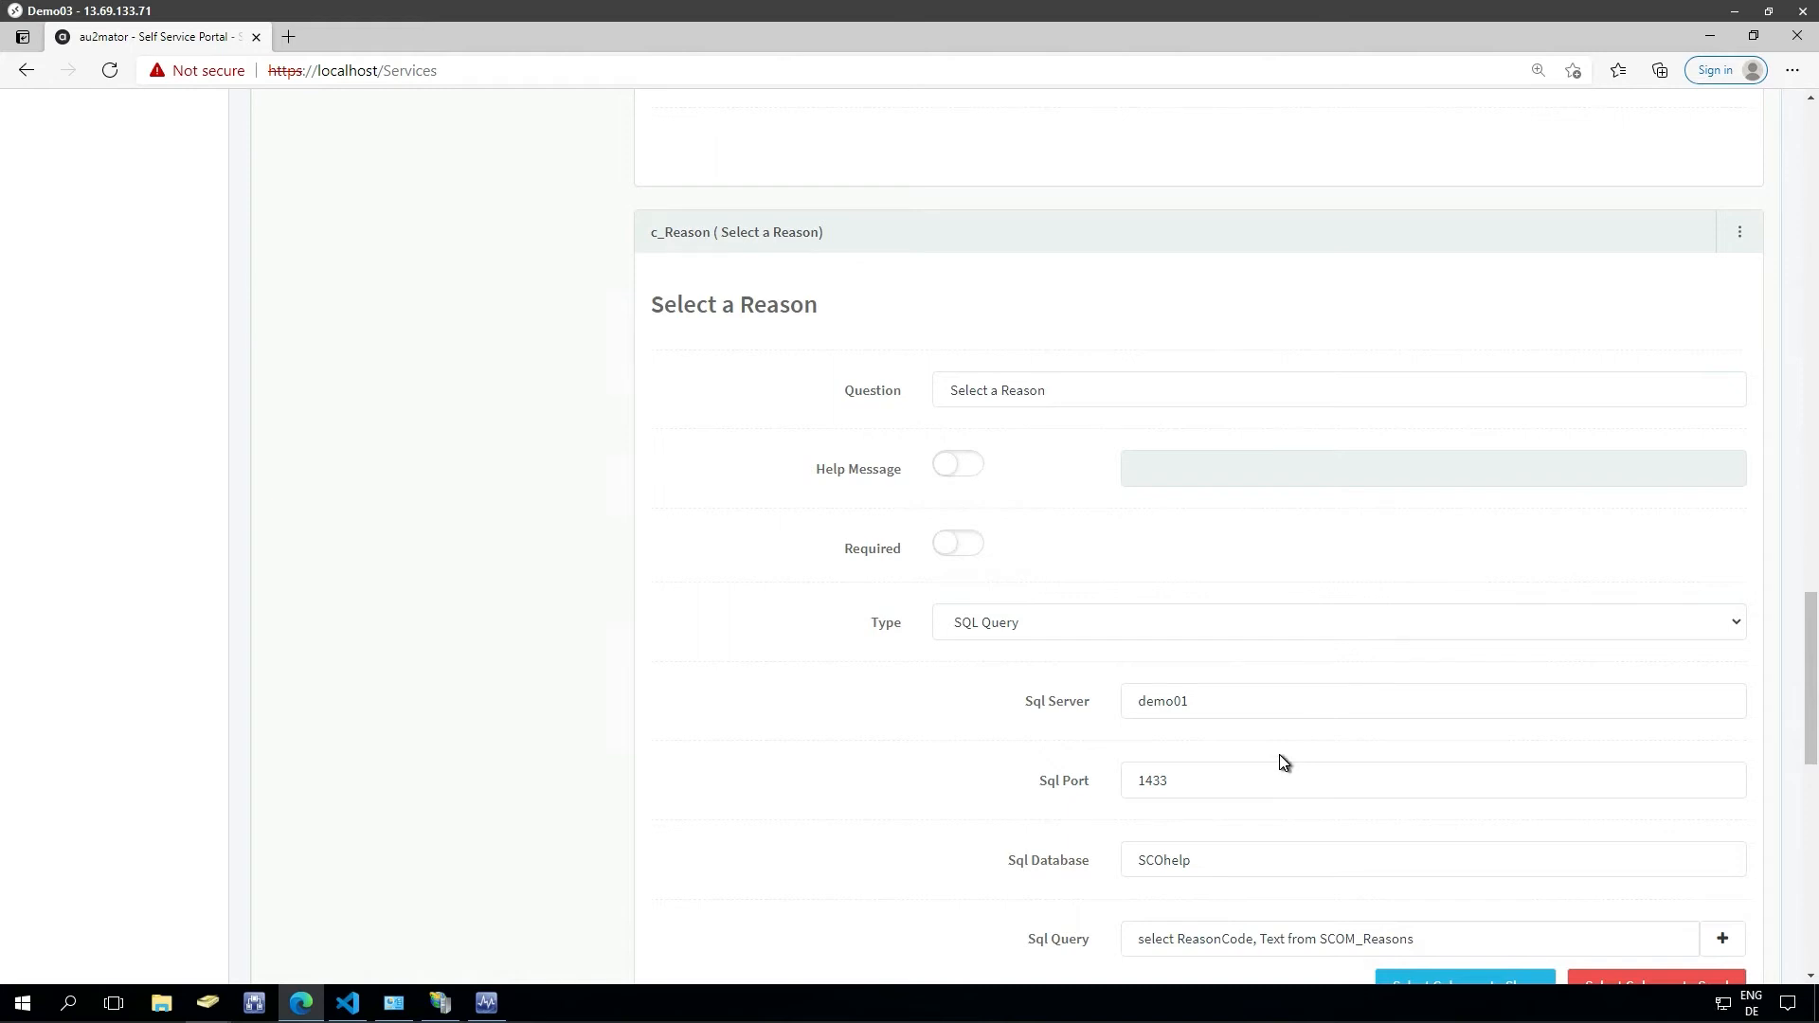
scroll(1133, 752, down, 5)
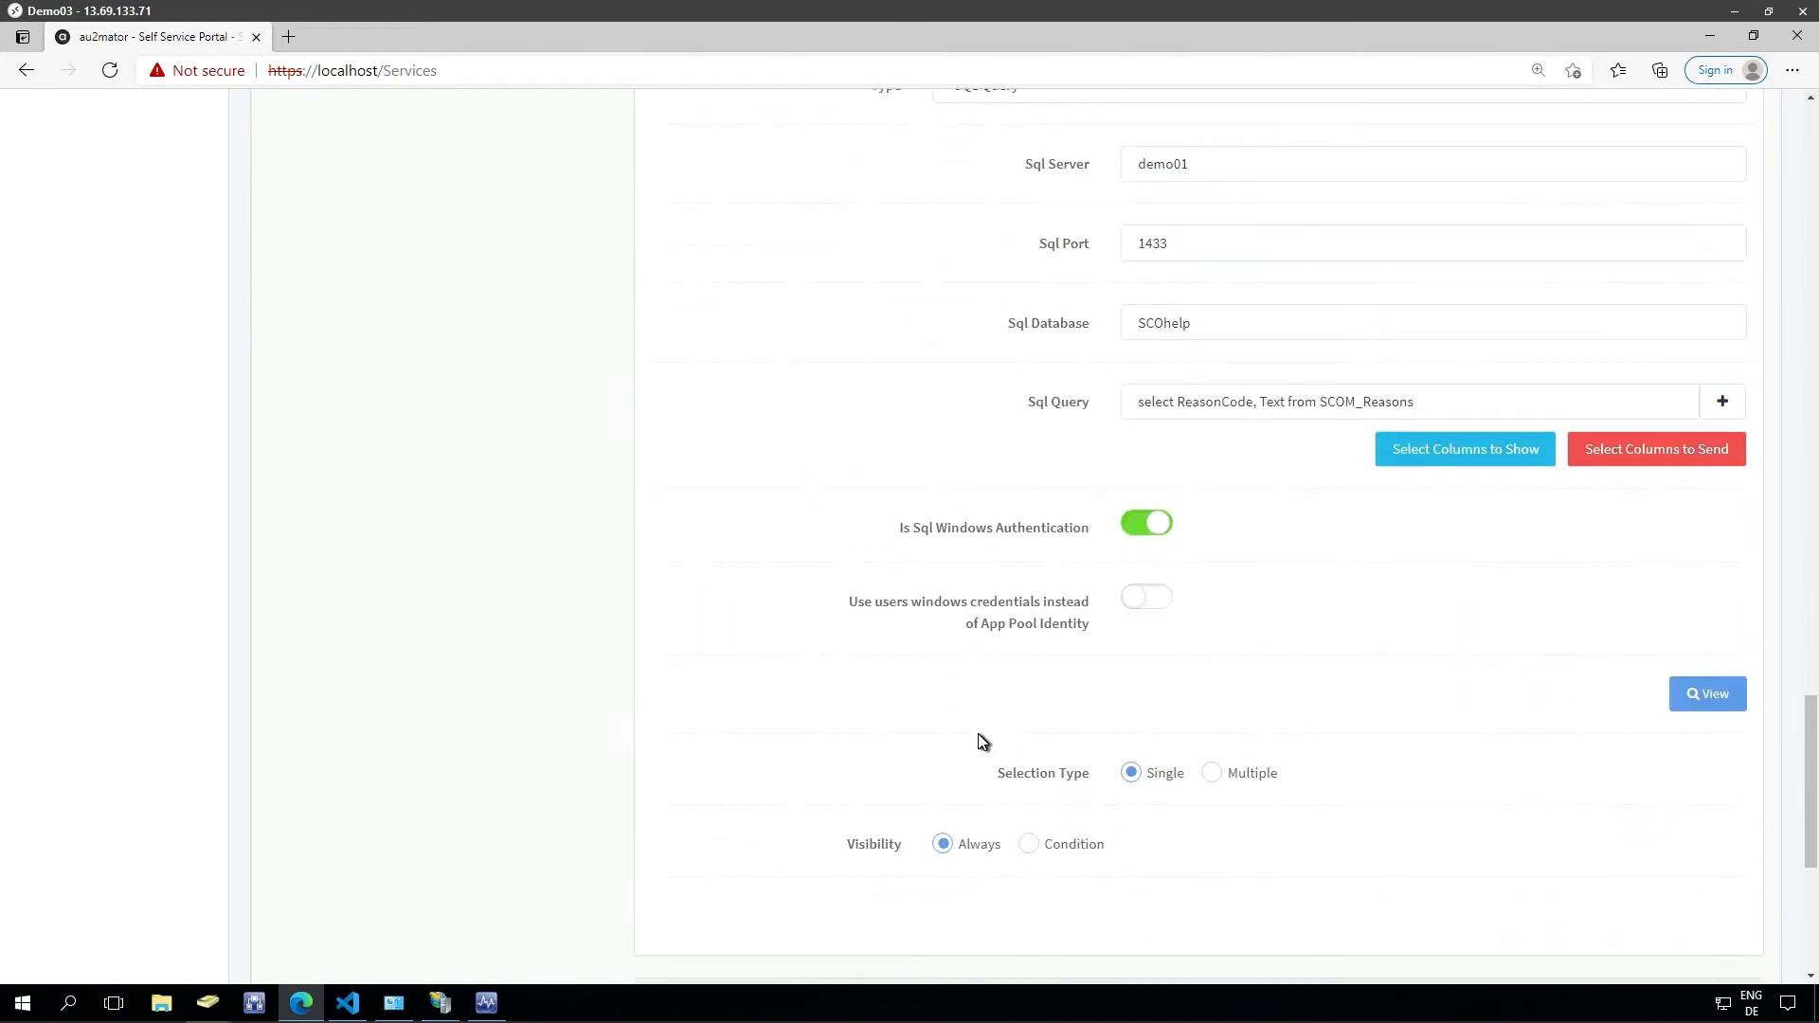
scroll(982, 742, down, 5)
click(735, 479)
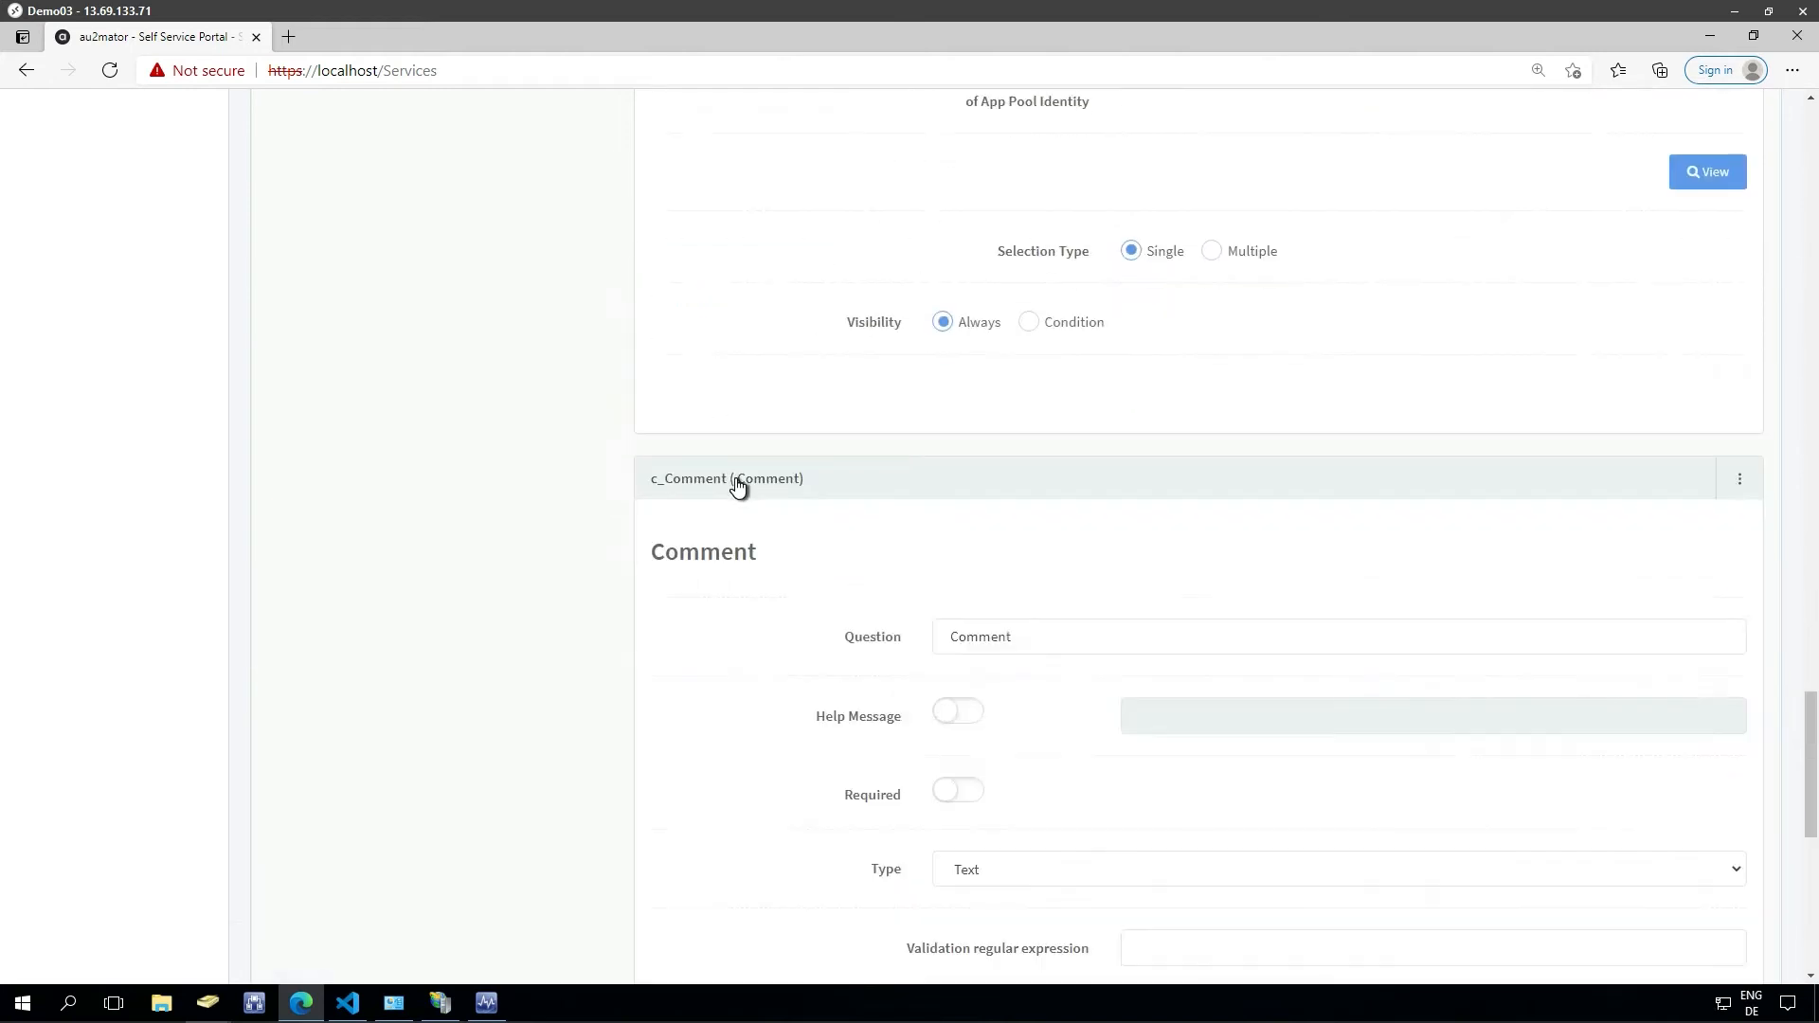
scroll(435, 605, up, 15)
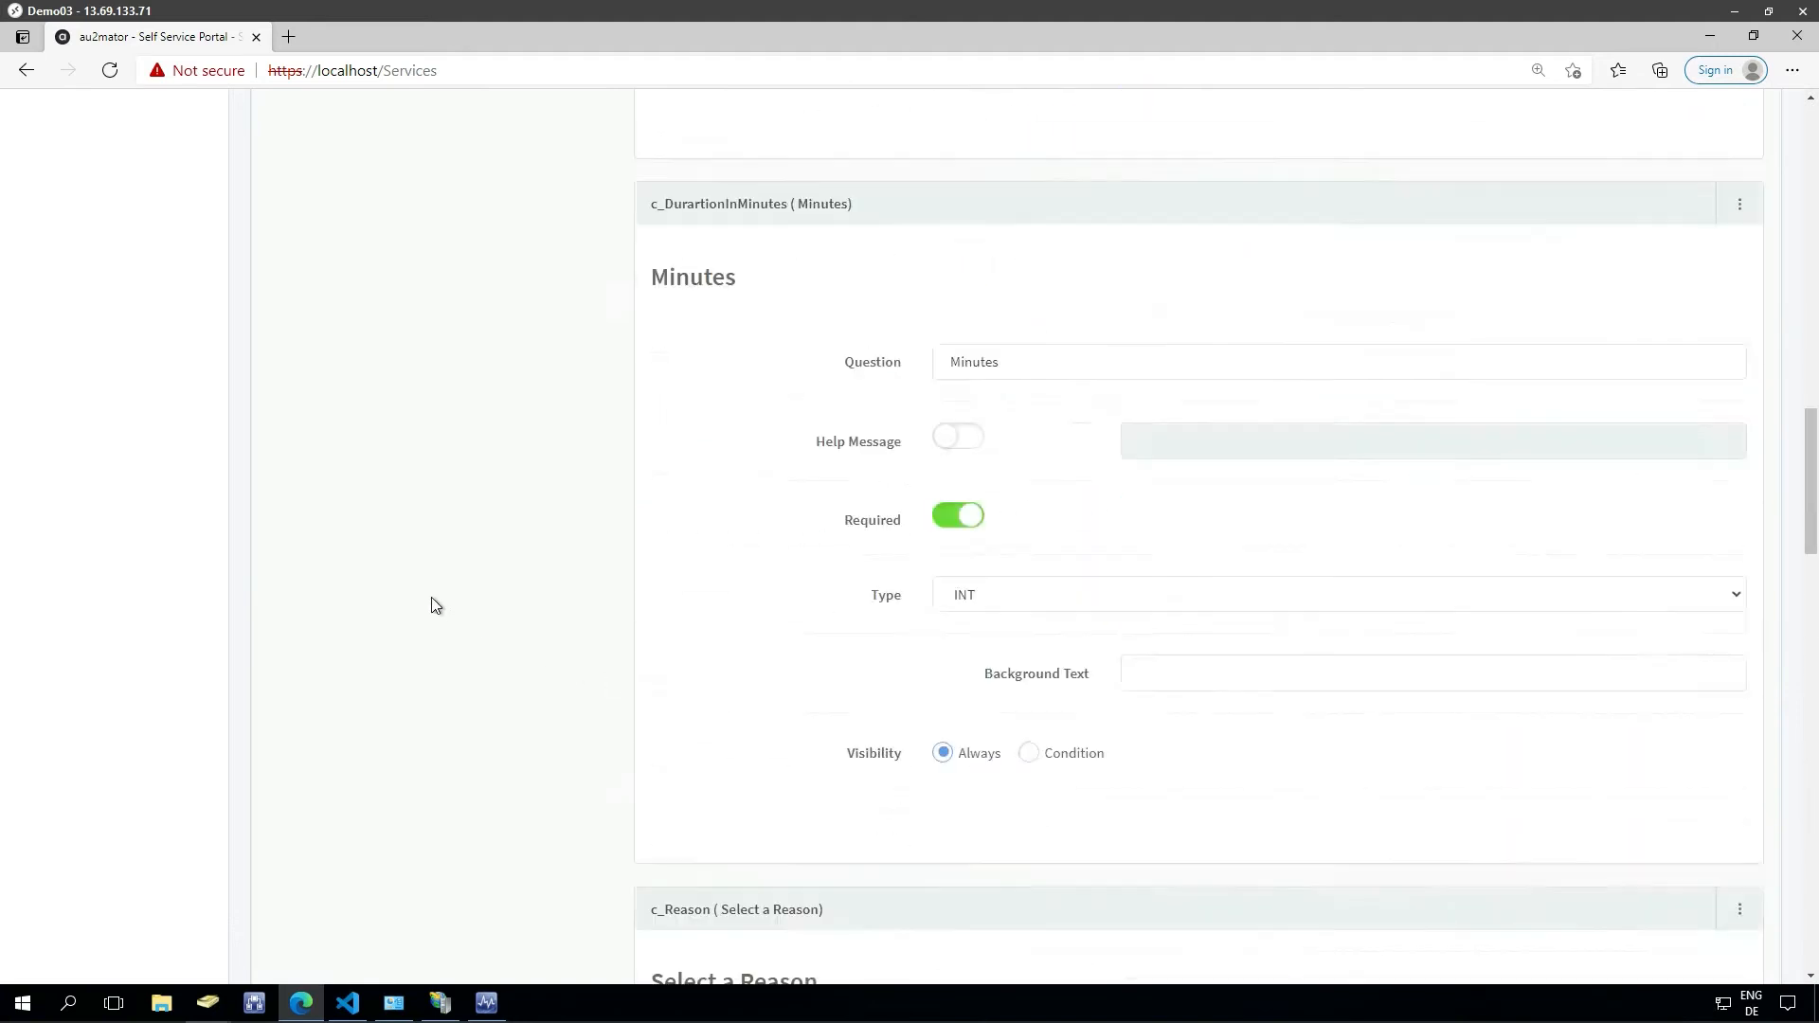
Start a new request for Myself and proceed to the service selection.
click(97, 360)
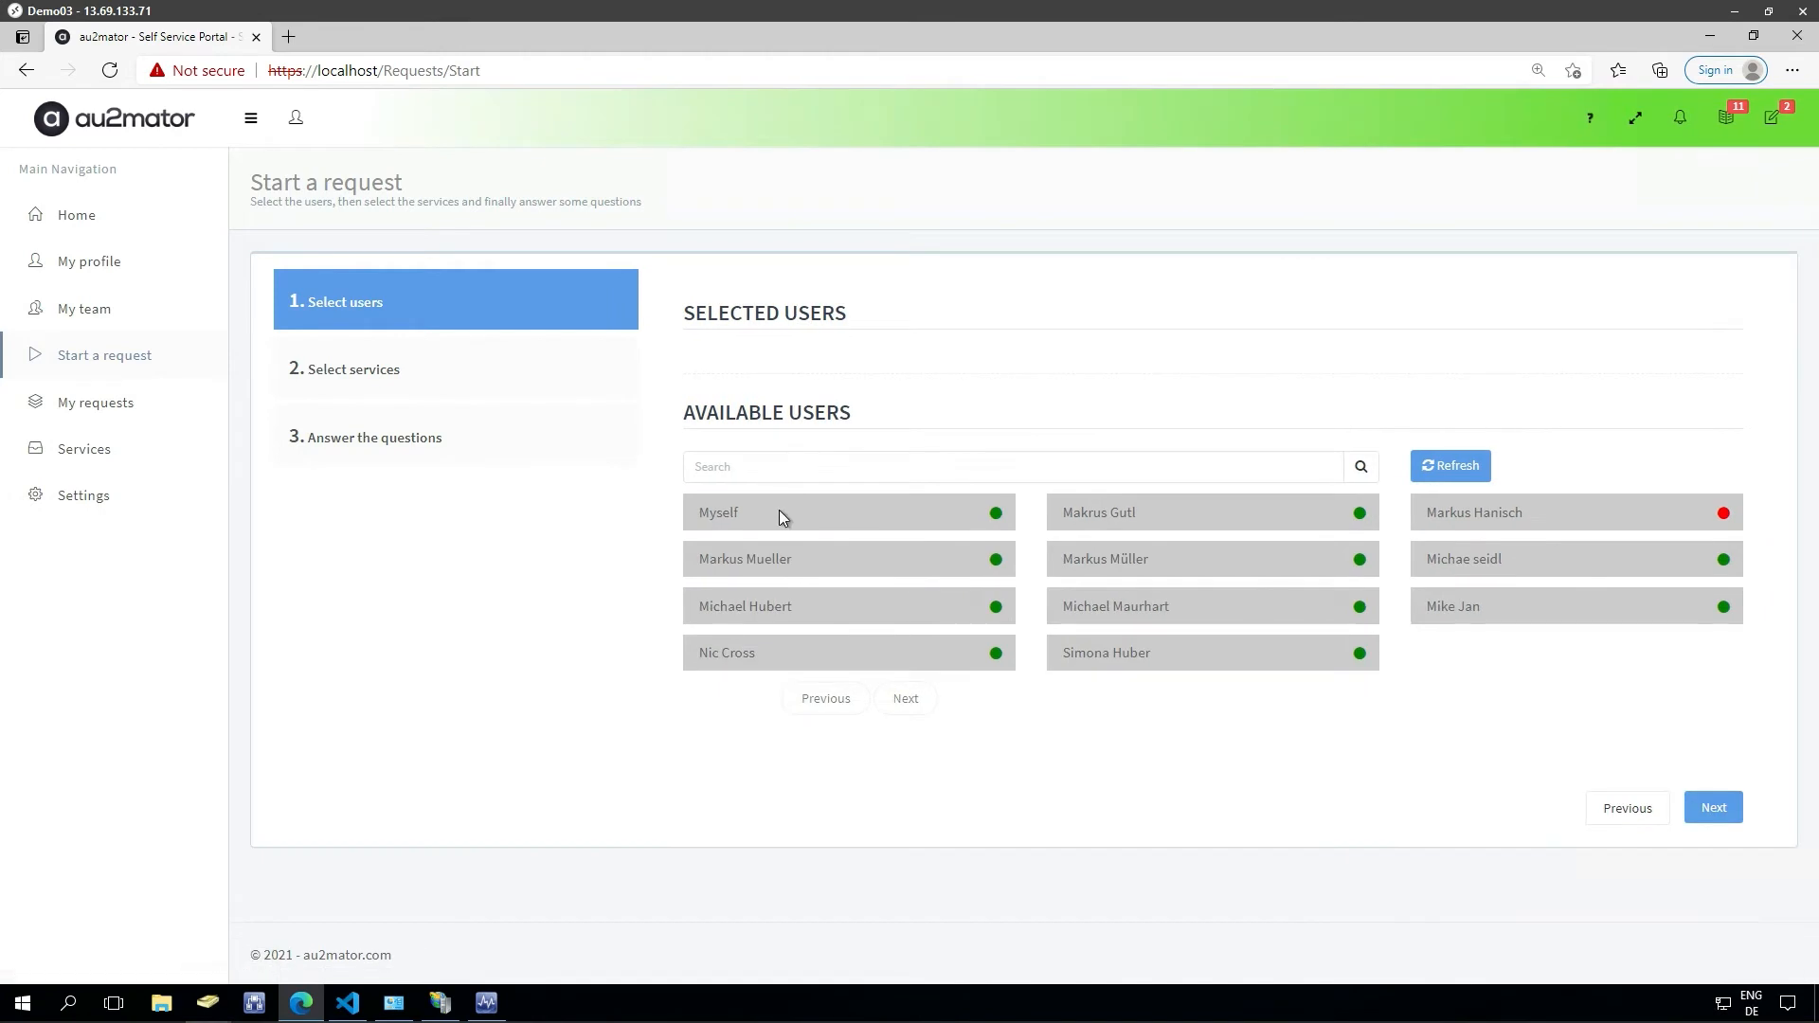
click(804, 519)
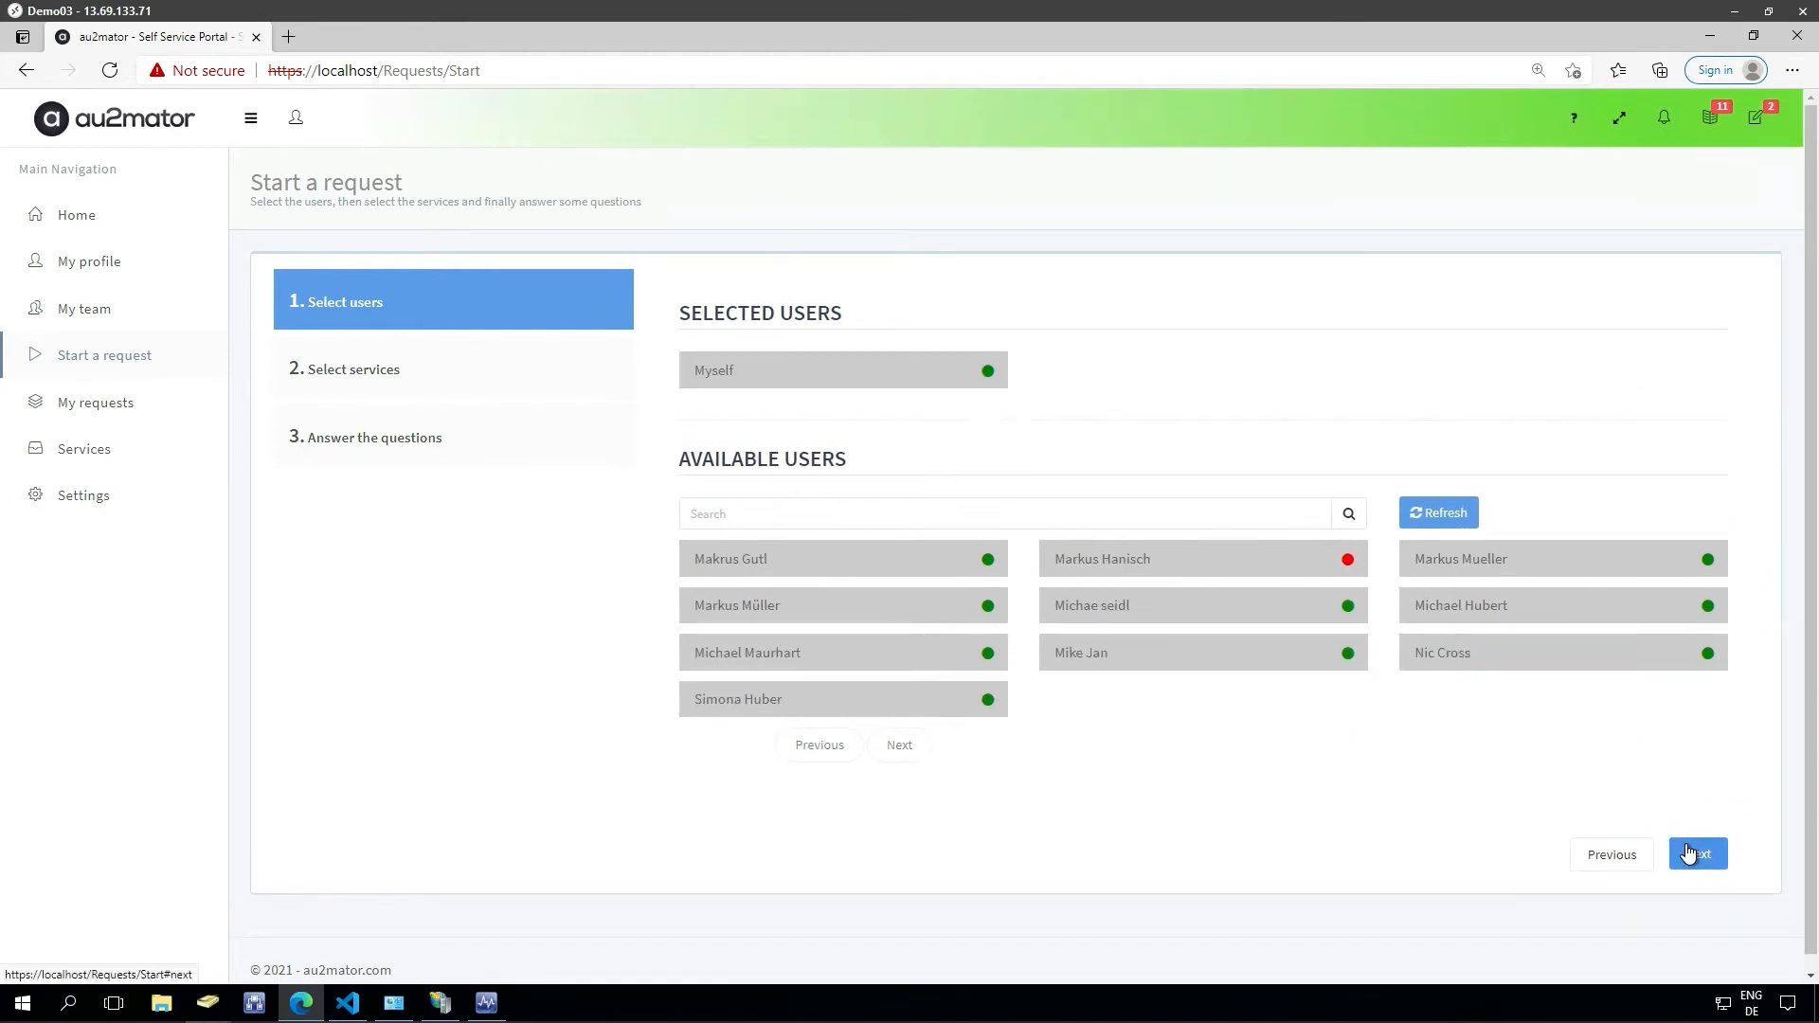
click(1691, 854)
Filter the available services by "maint" and expand the SCOM Self Service group.
click(863, 366)
text(mq)
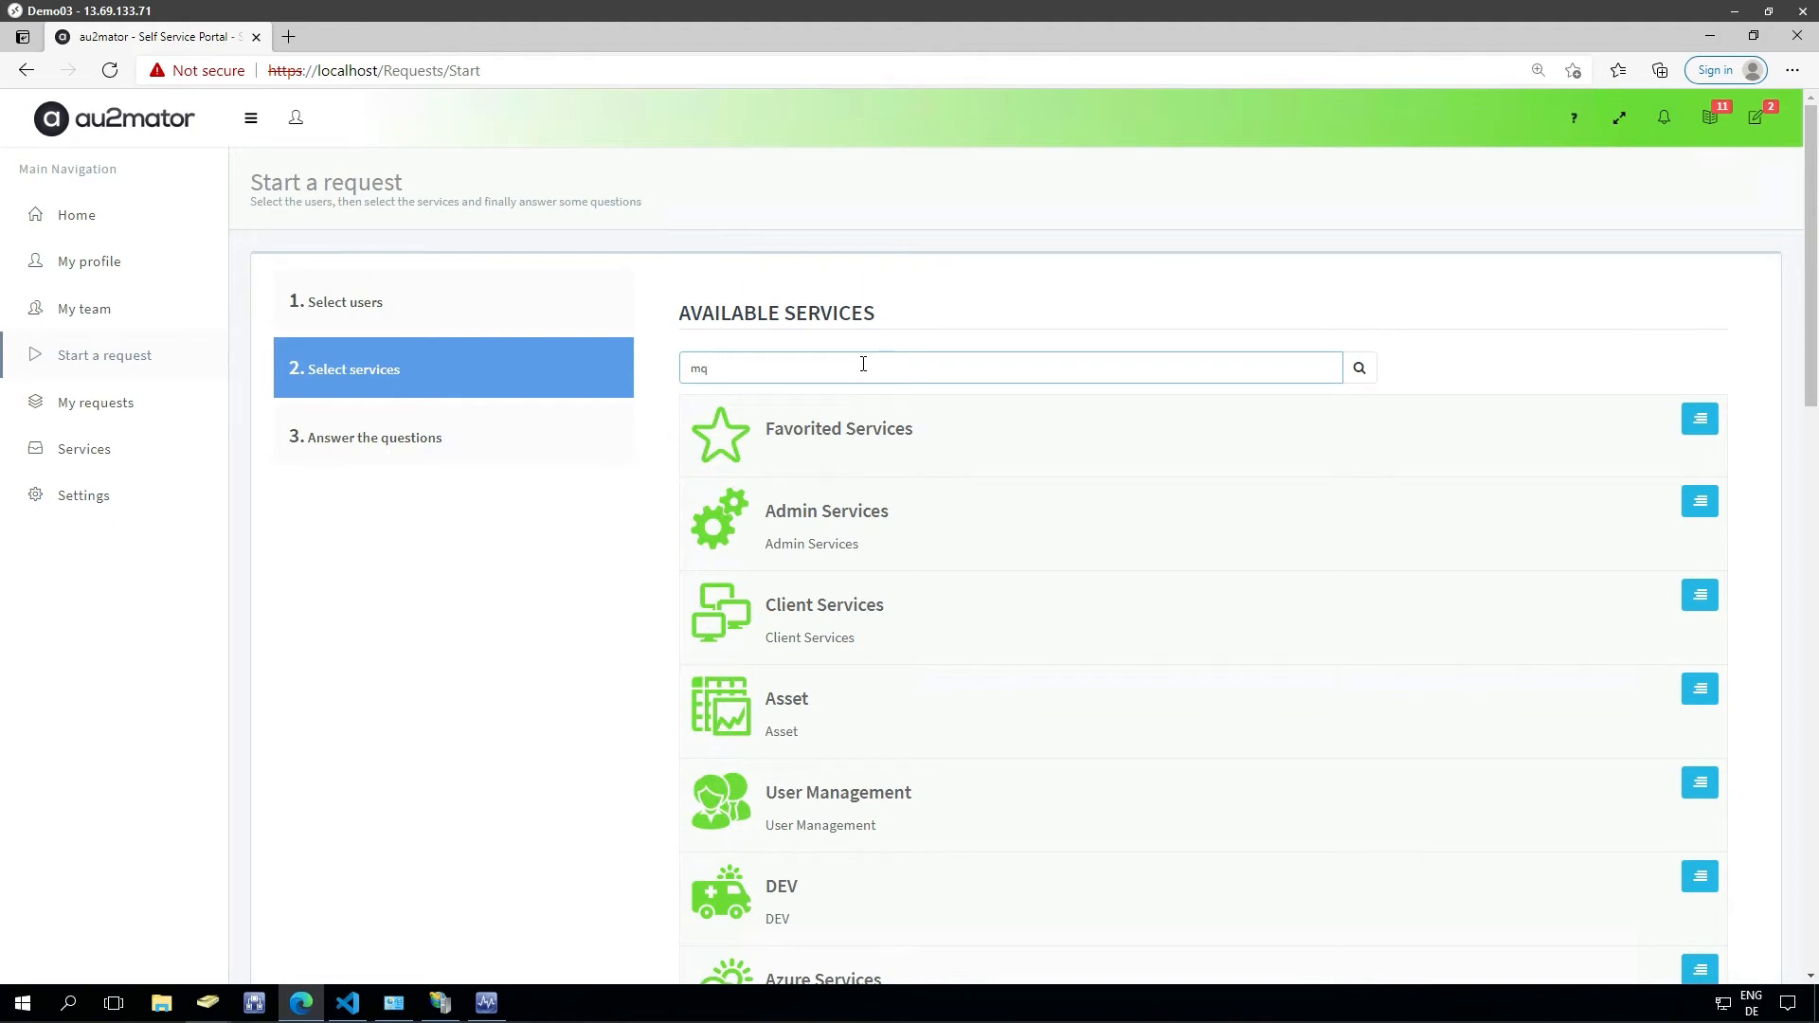
text(iint)
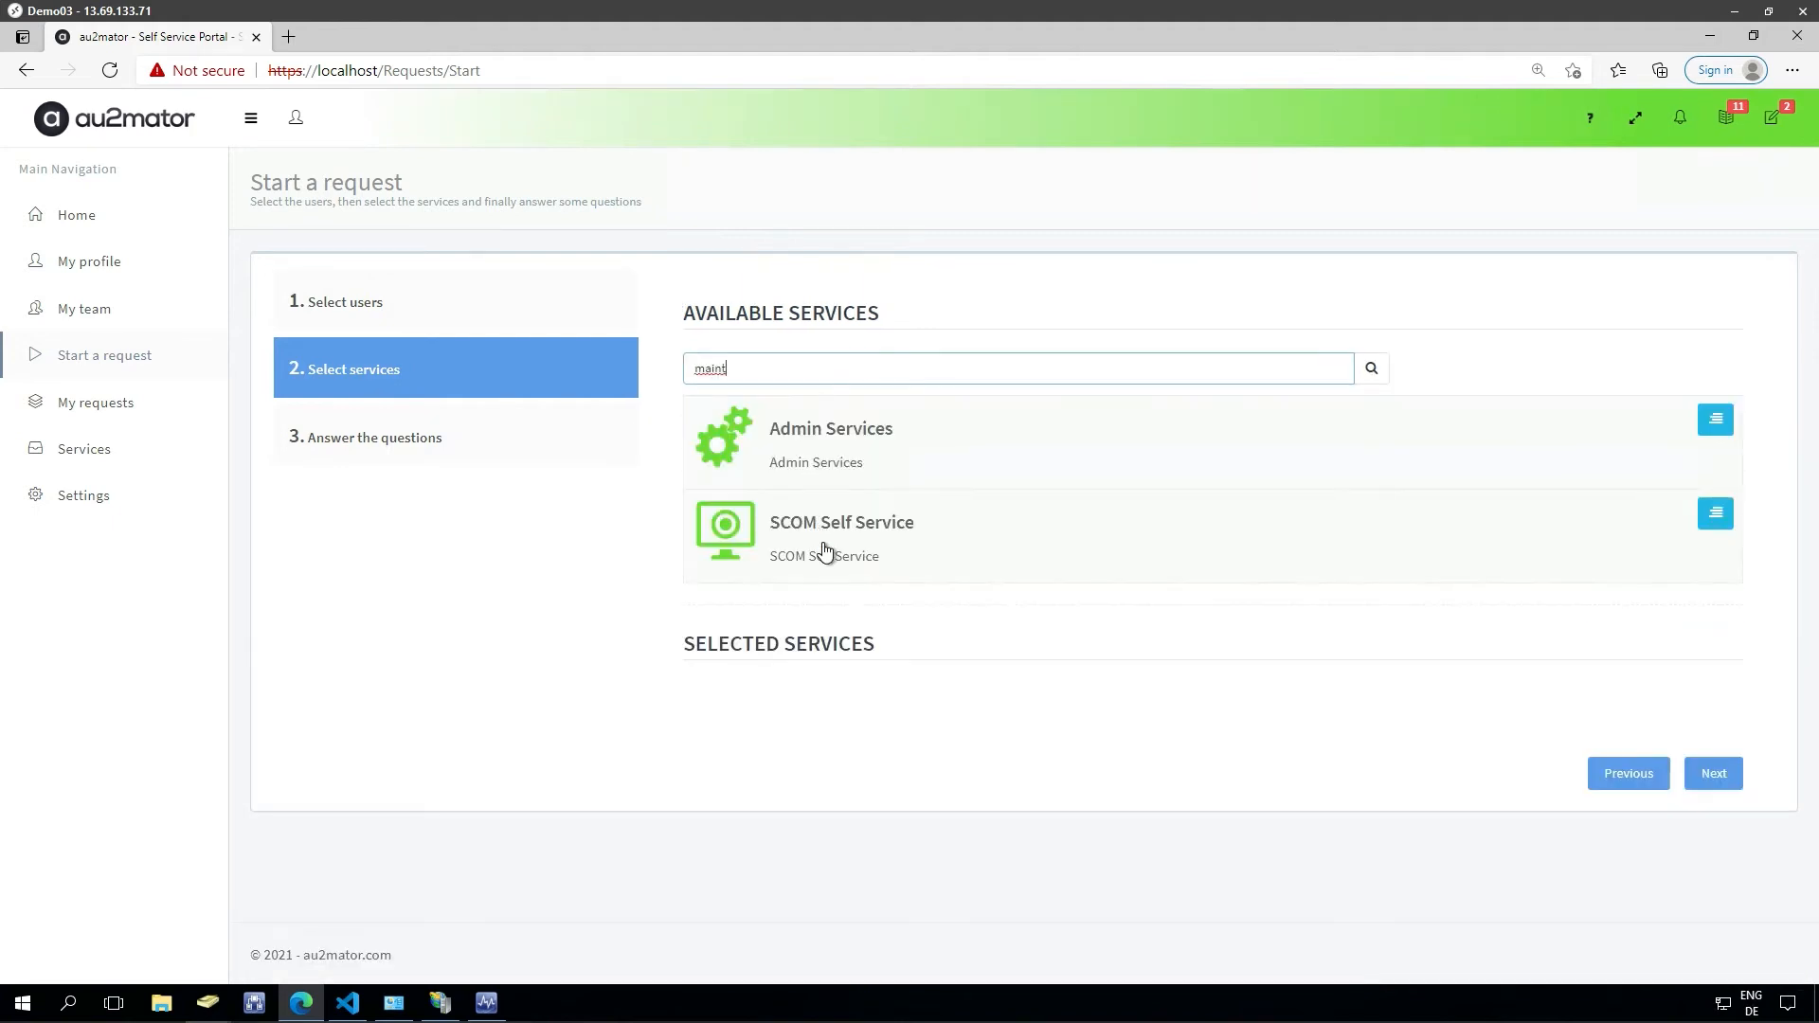
click(832, 550)
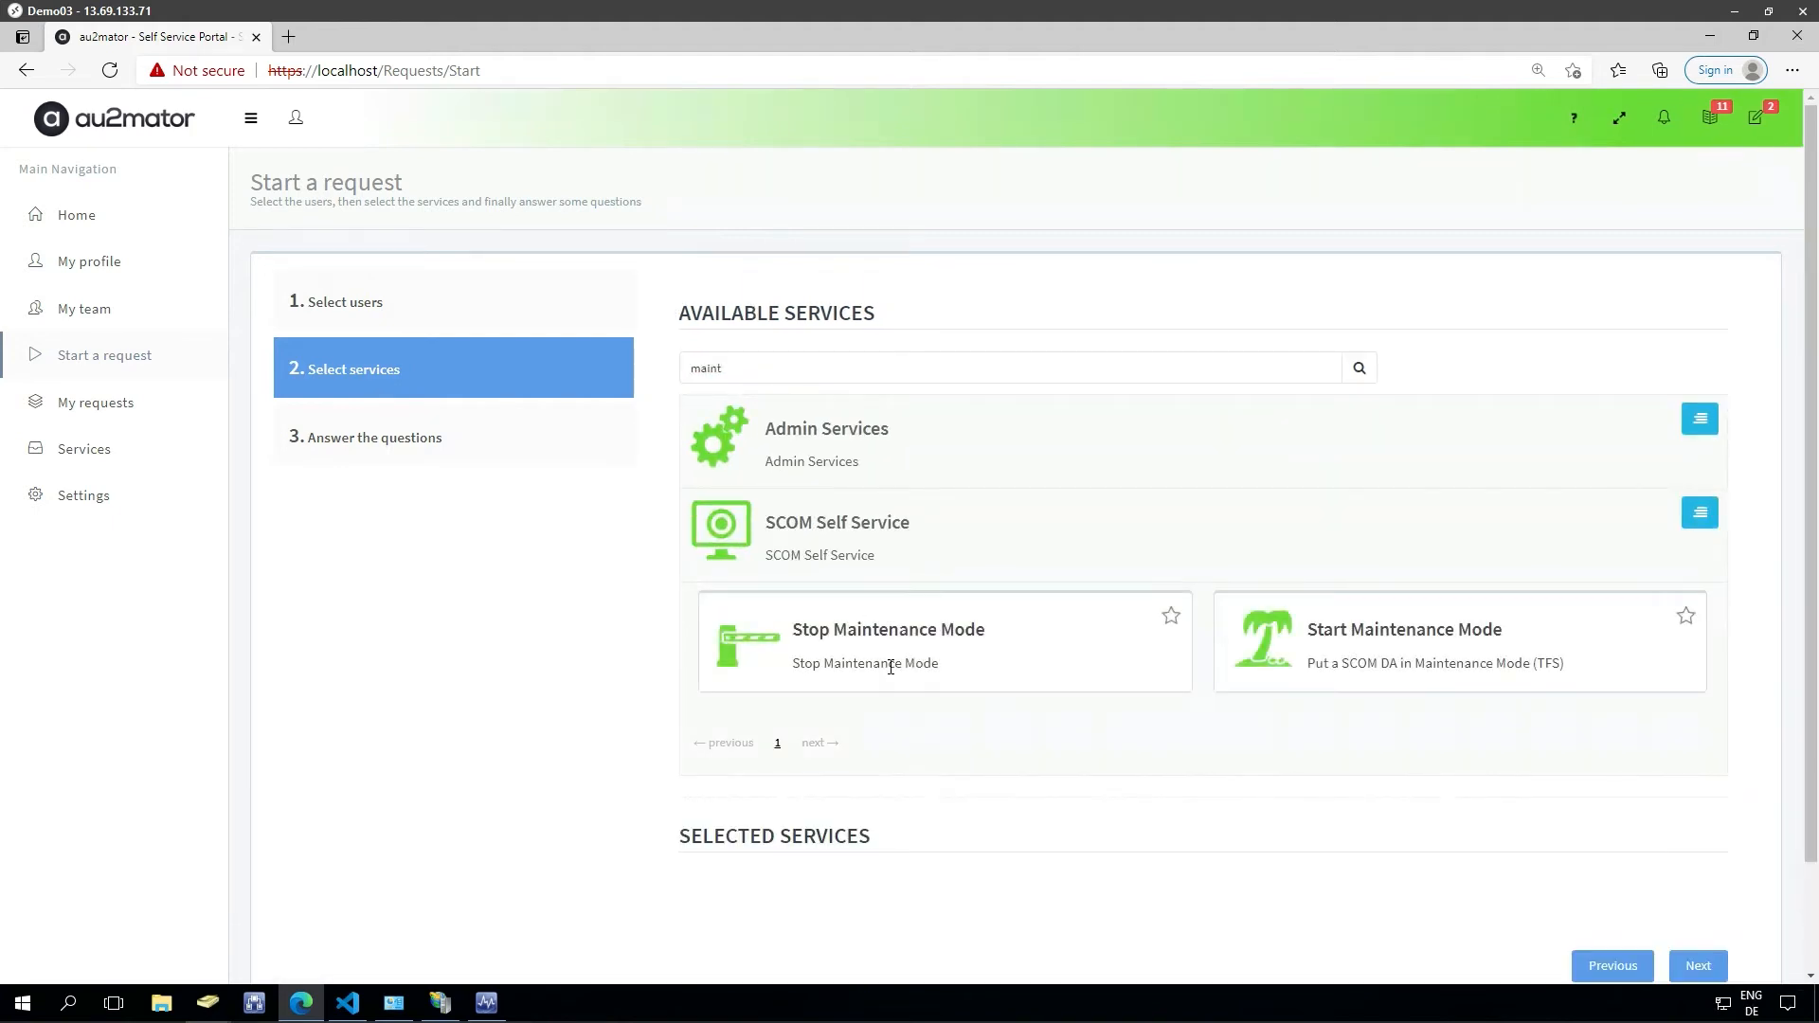
Select the Start Maintenance Mode service for the request and proceed to its questions.
click(1287, 638)
scroll(1588, 798, down, 3)
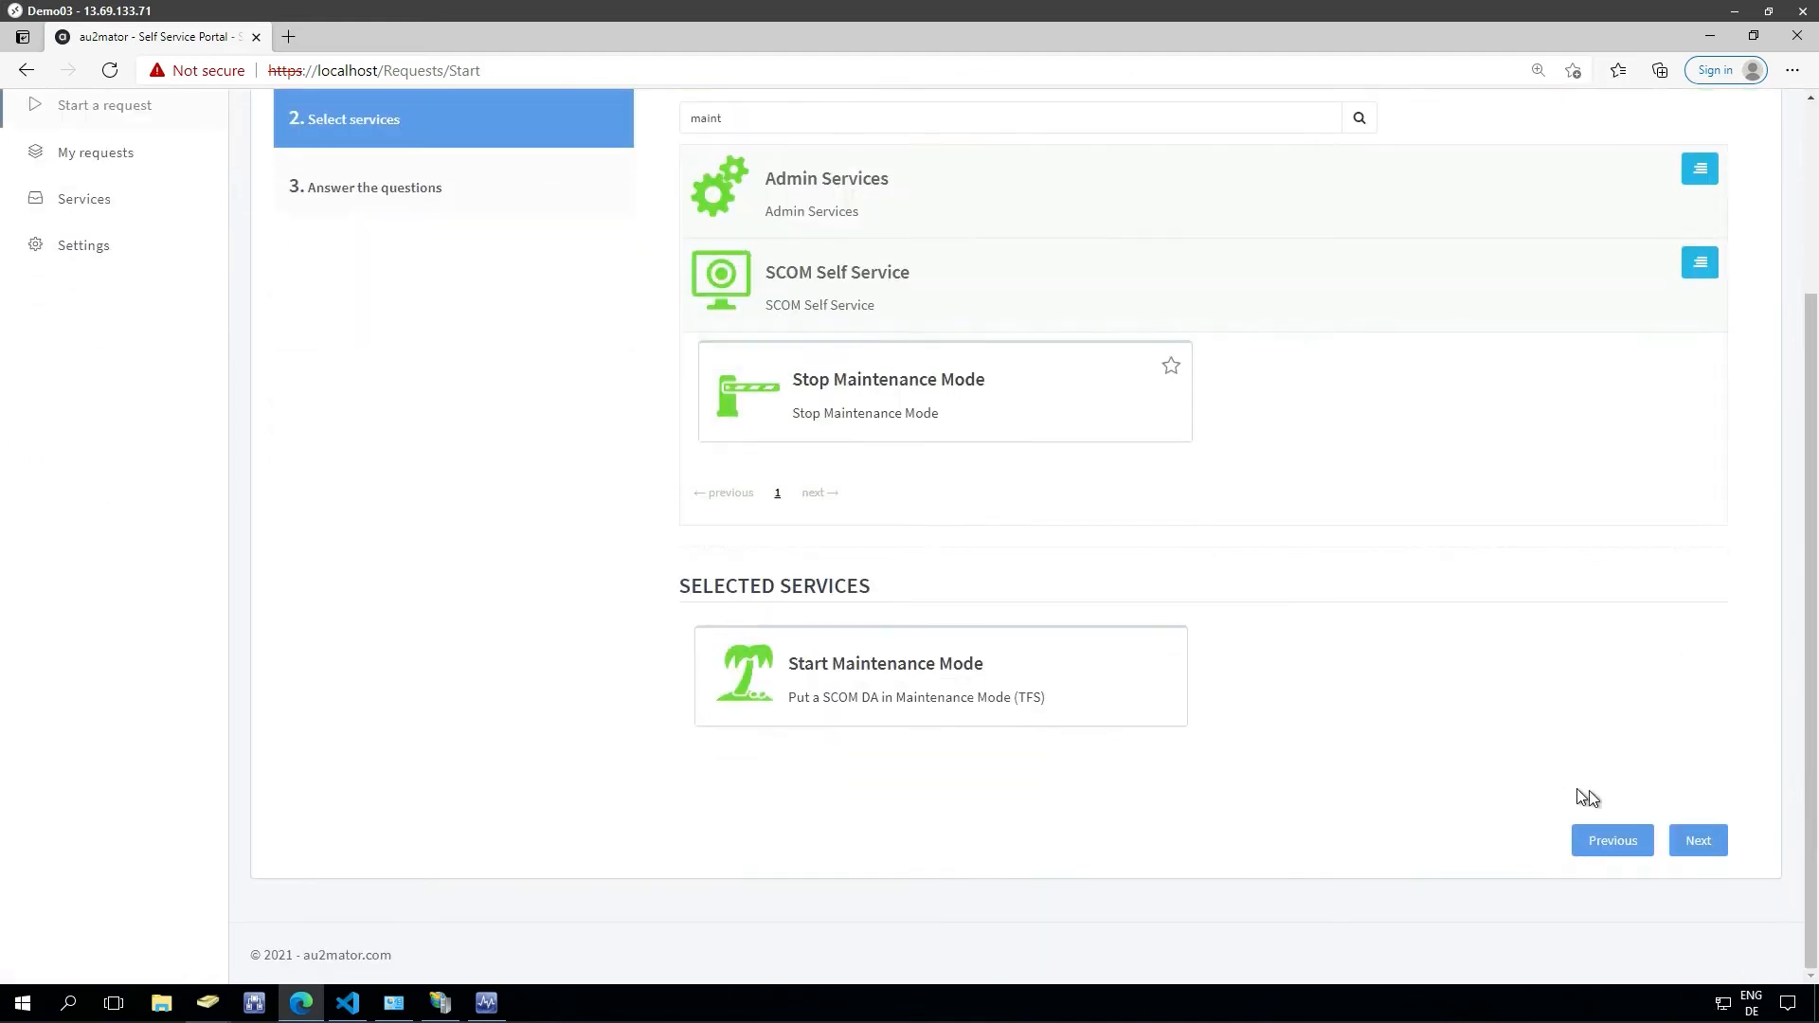
click(1697, 842)
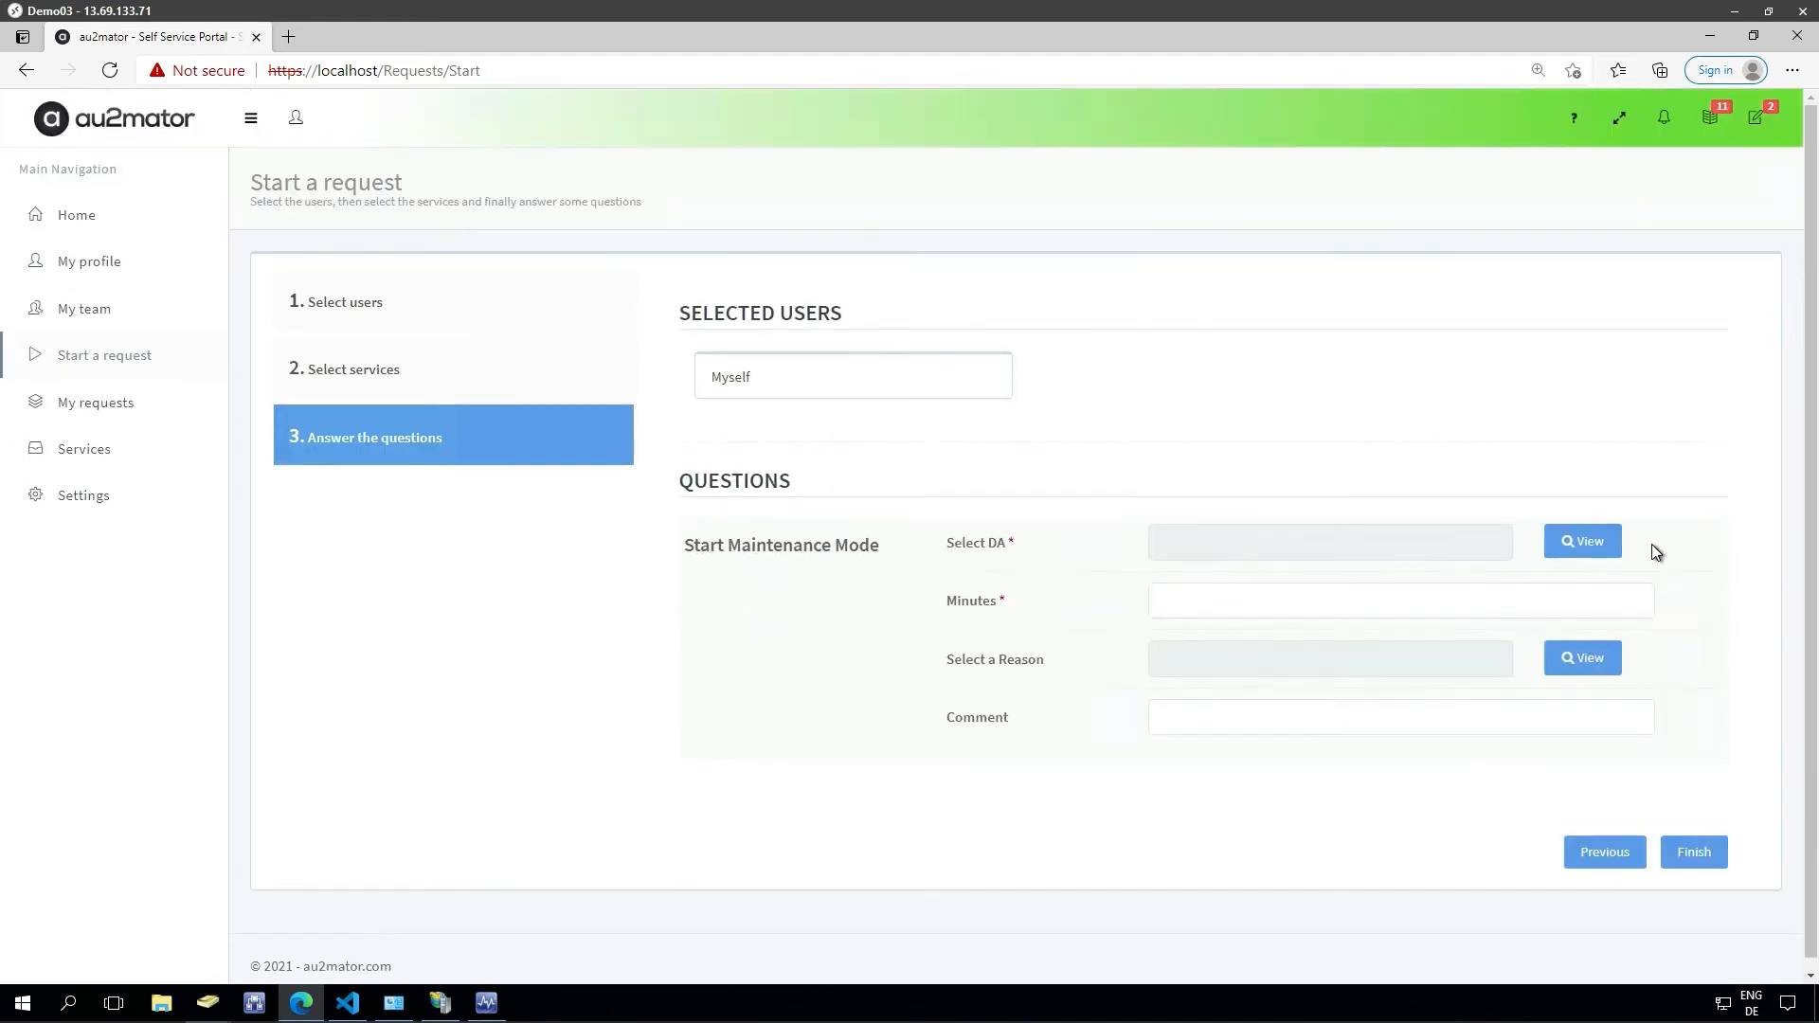
Choose au2mator_DA_Client-Service as the distributed application and set the maintenance duration to 200 minutes.
click(1601, 545)
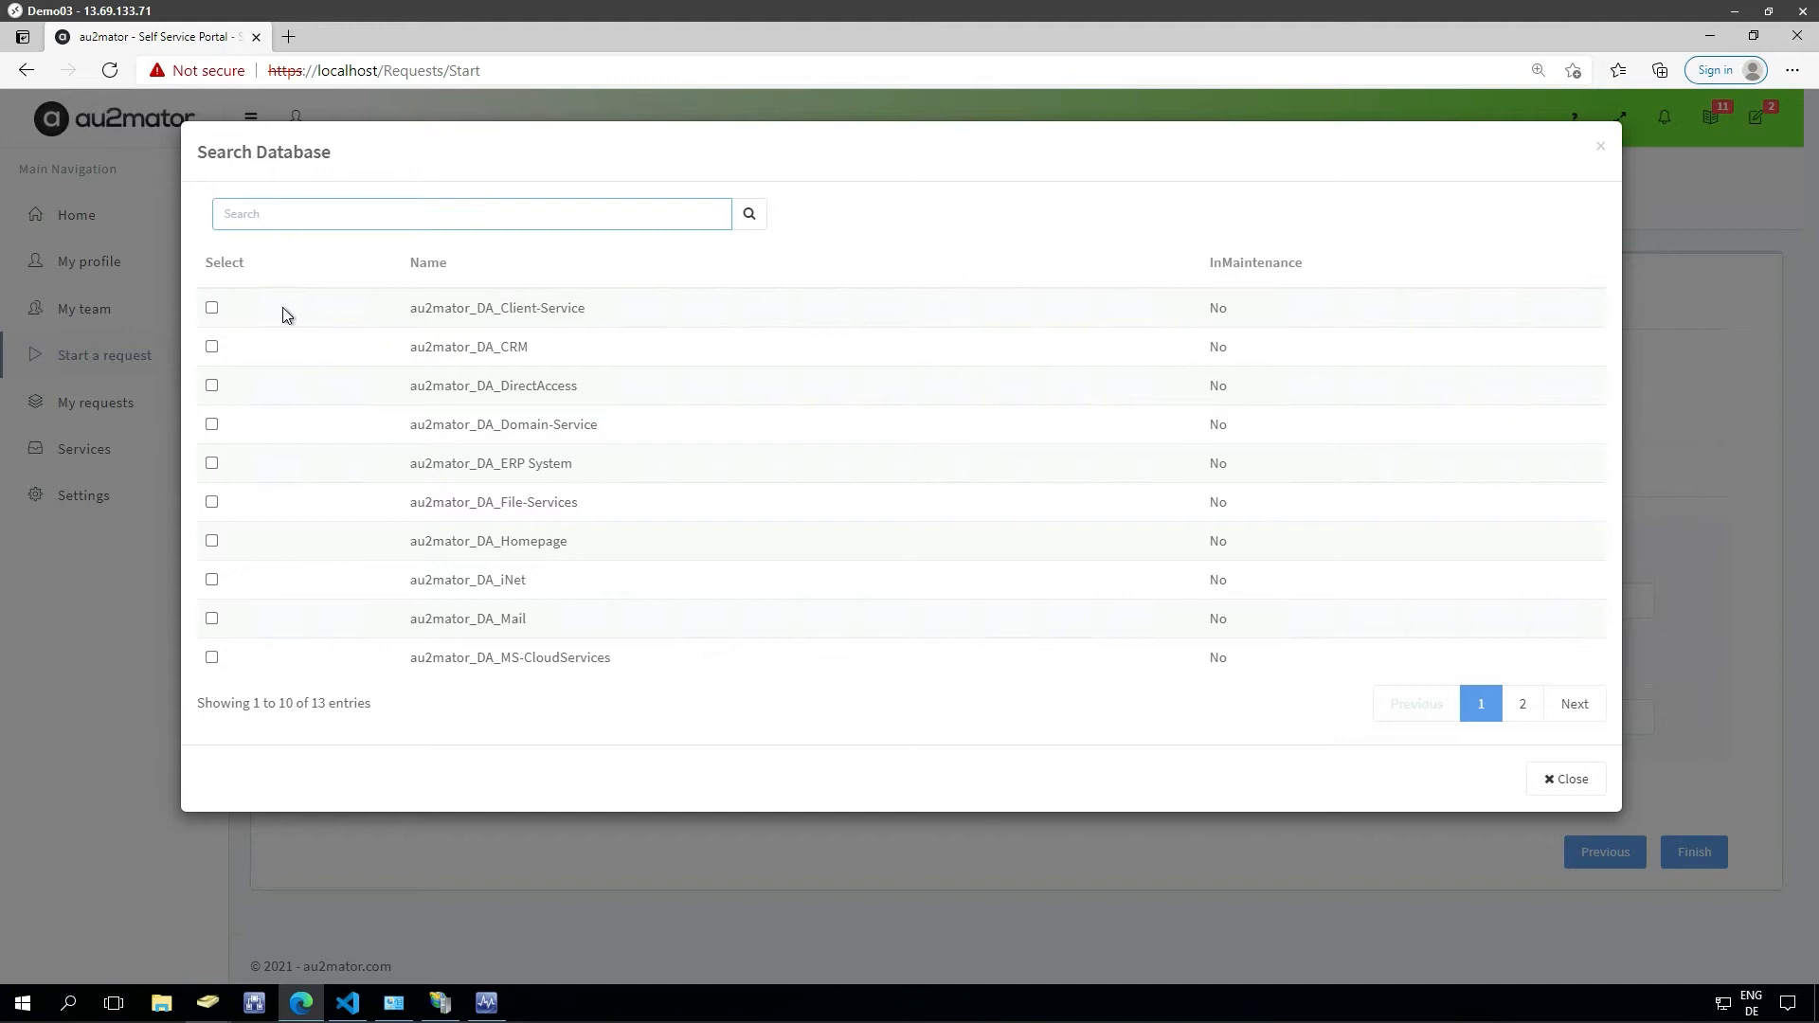
click(217, 307)
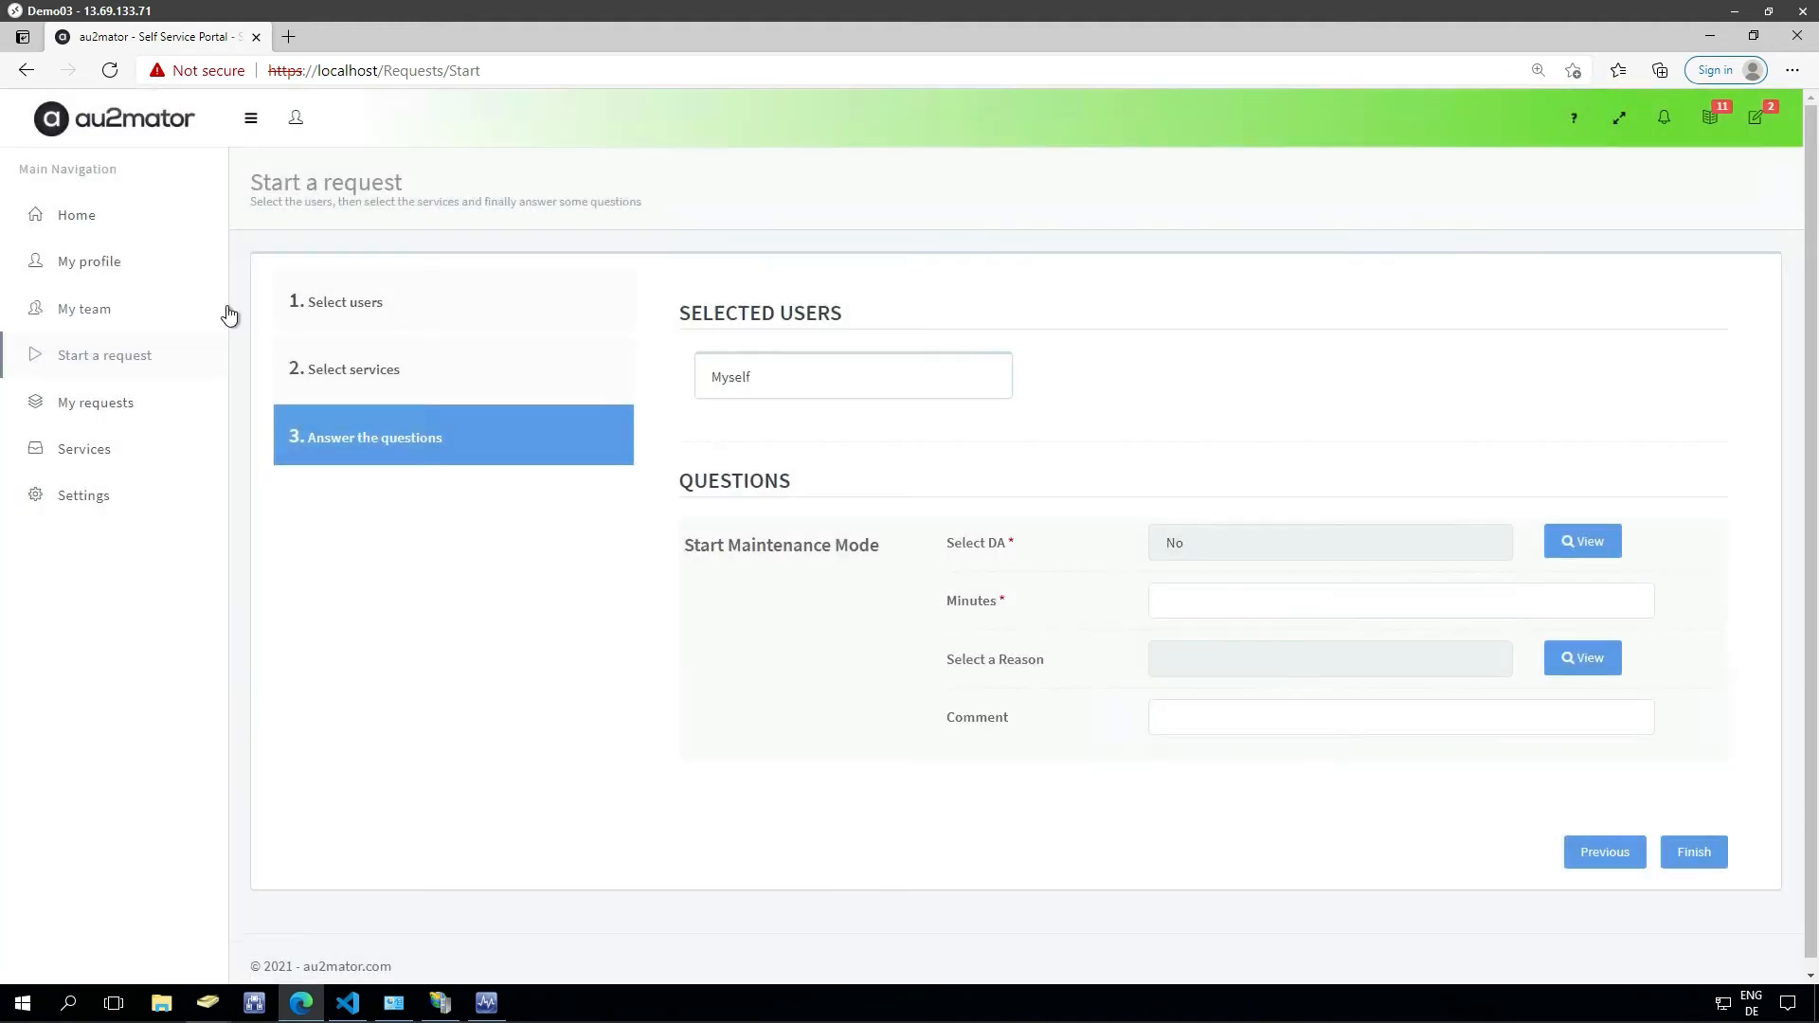
click(1244, 601)
text(200)
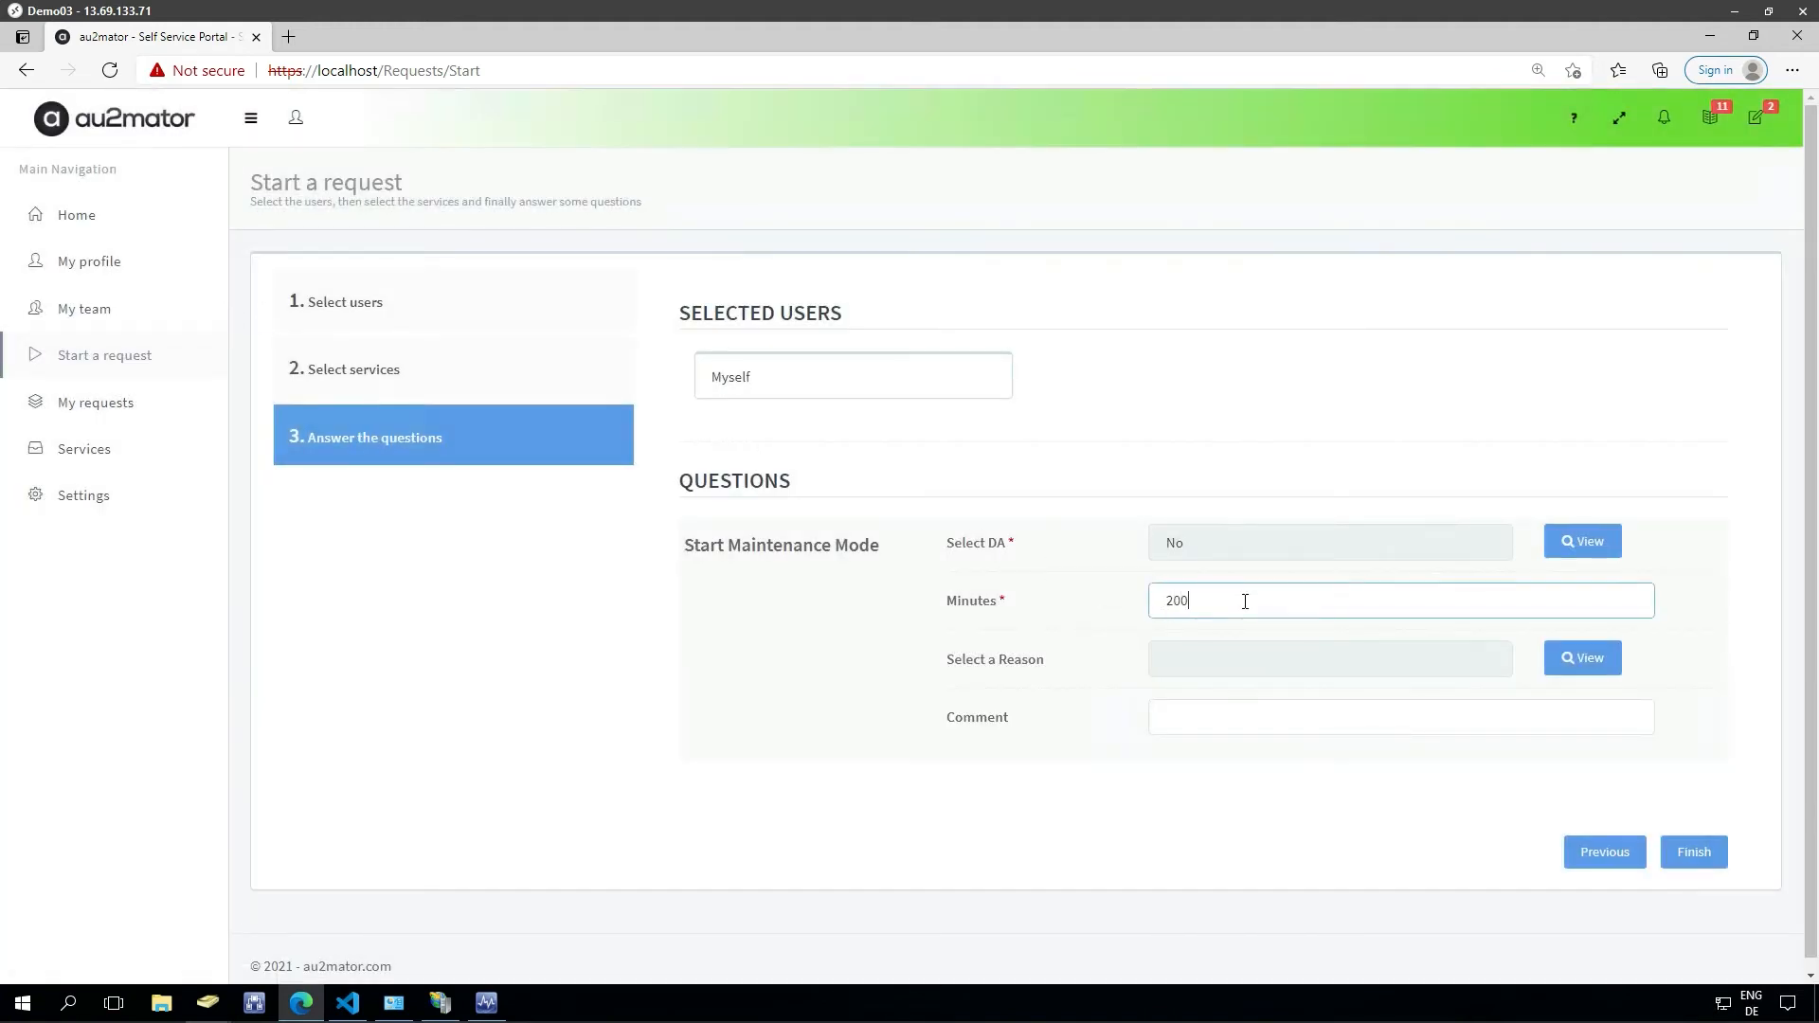
Choose the reason Other (Planned), enter the comment "SCOMathon 2021" and submit the Start Maintenance Mode request.
click(1565, 656)
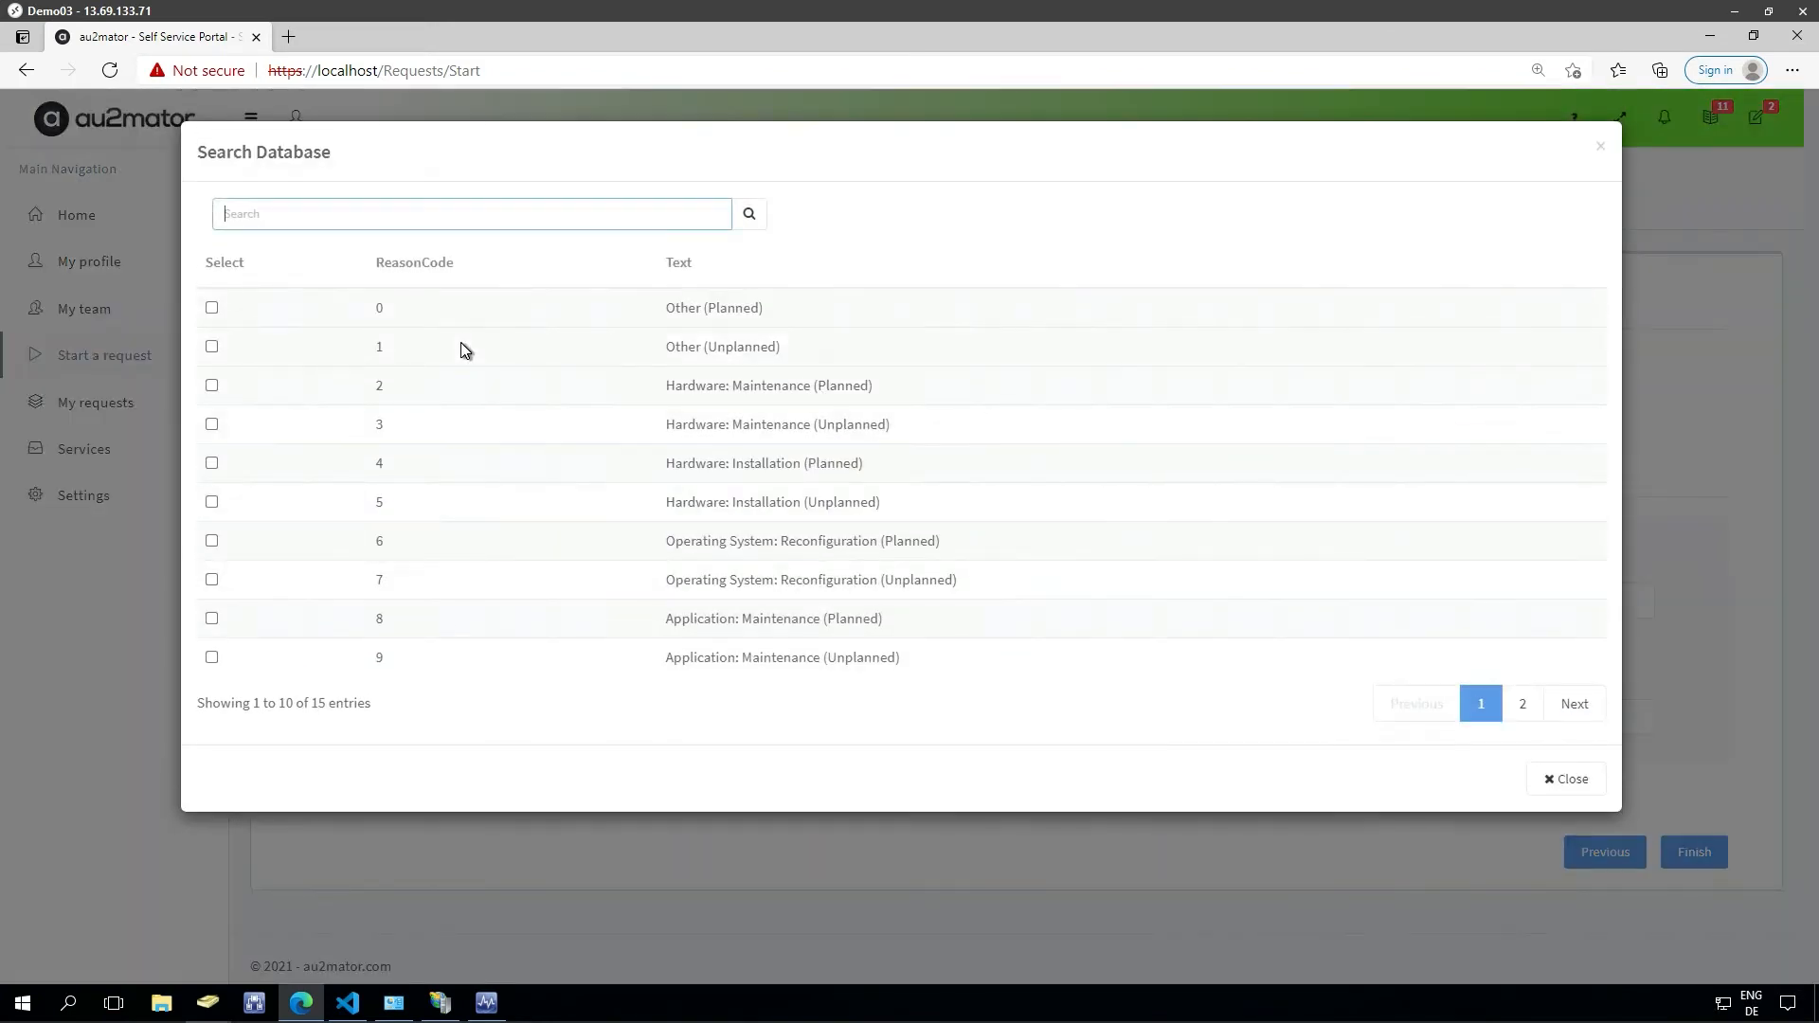
click(213, 307)
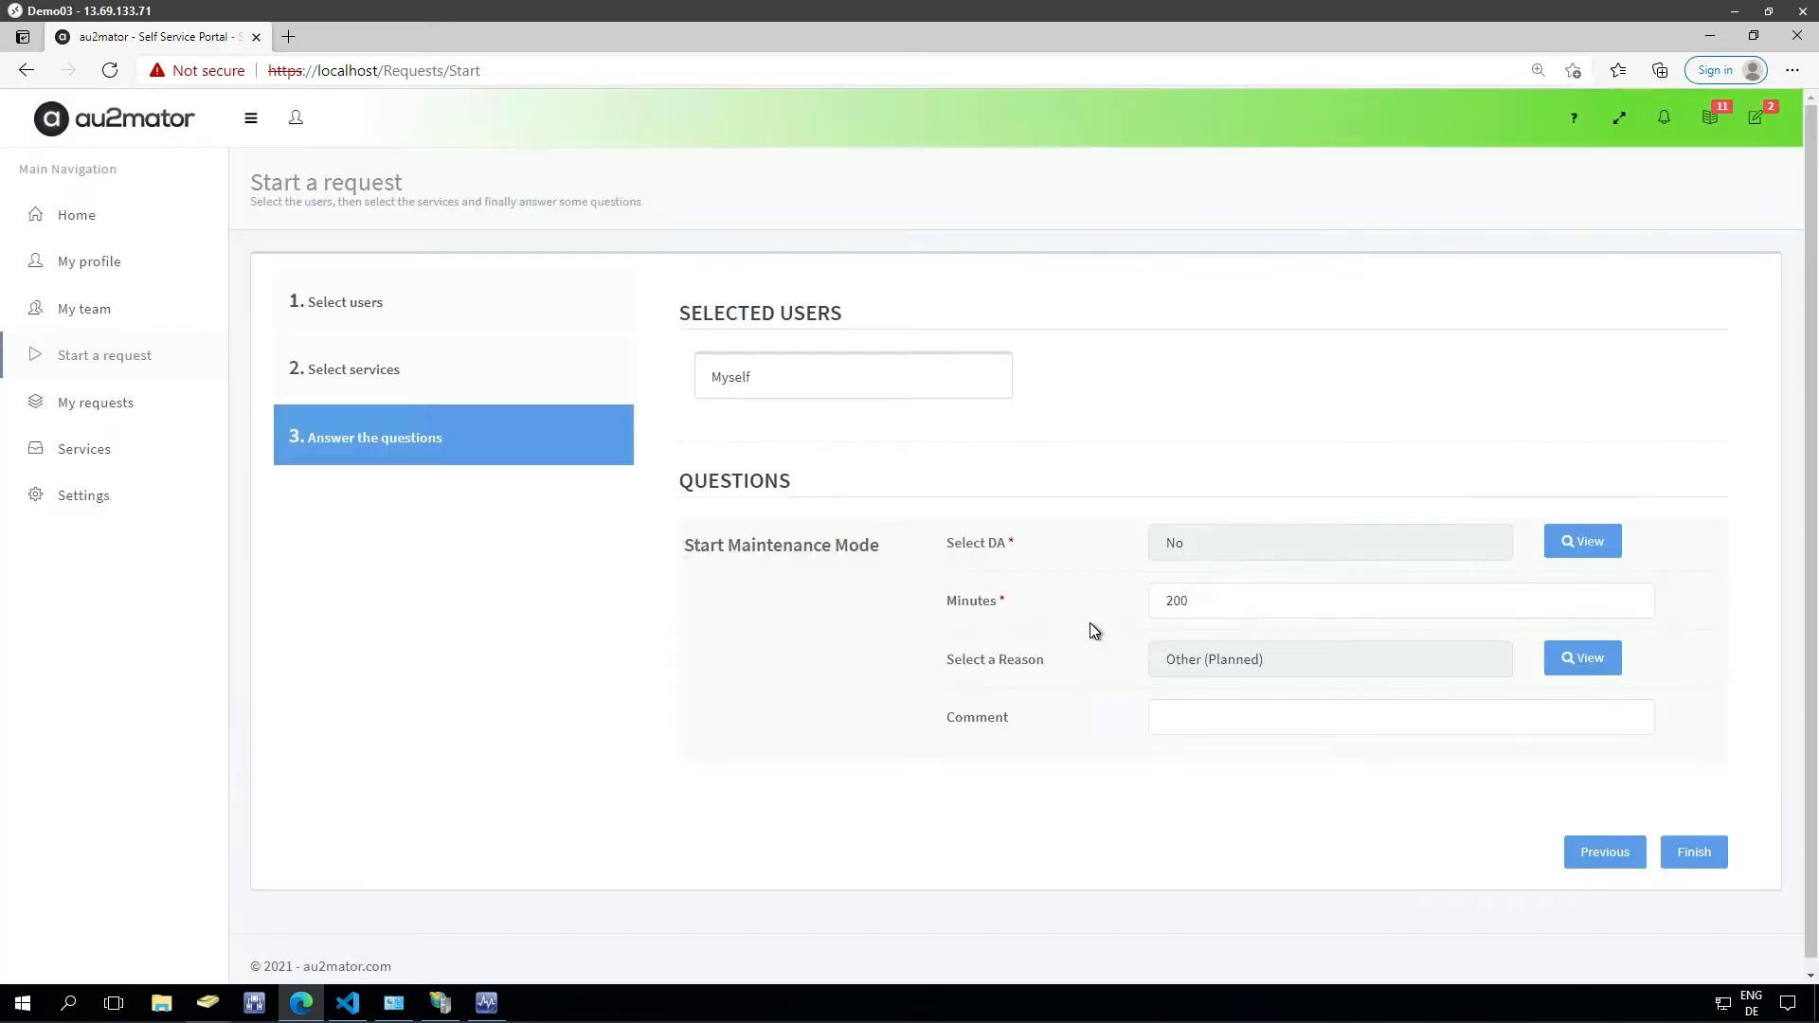
click(1197, 705)
text(SC)
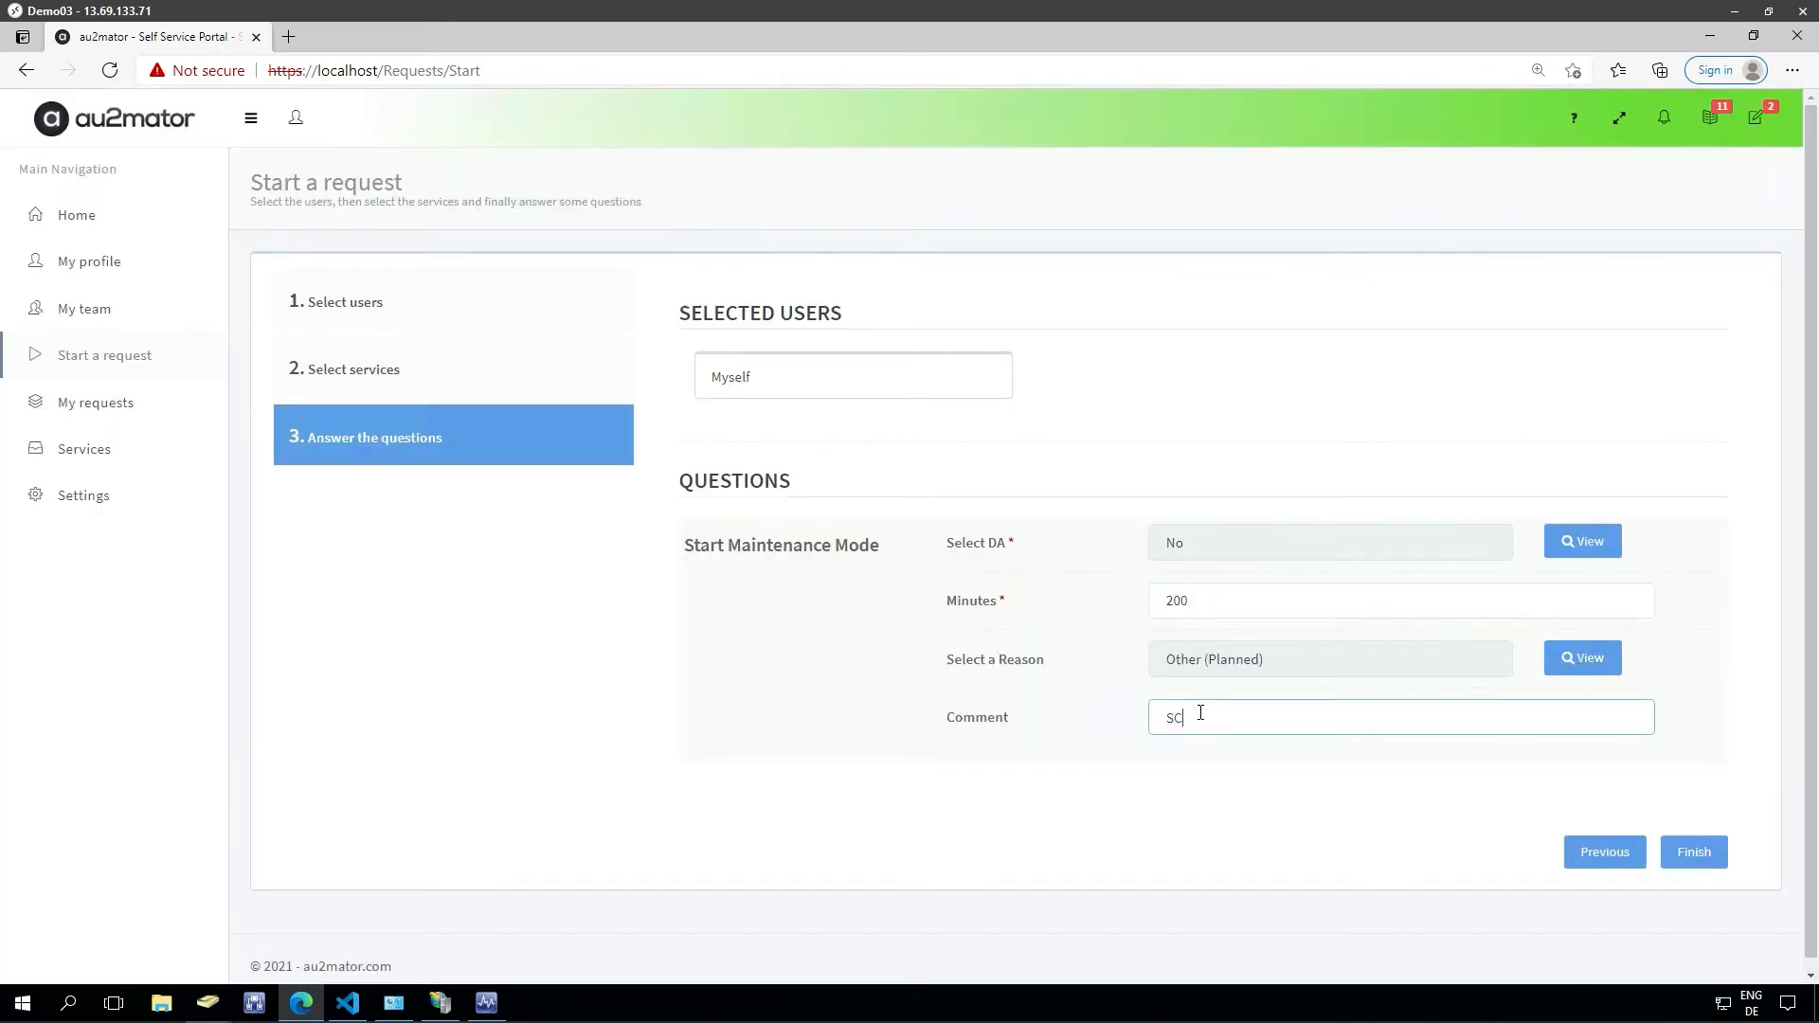
text(OMathon 2021)
click(1694, 853)
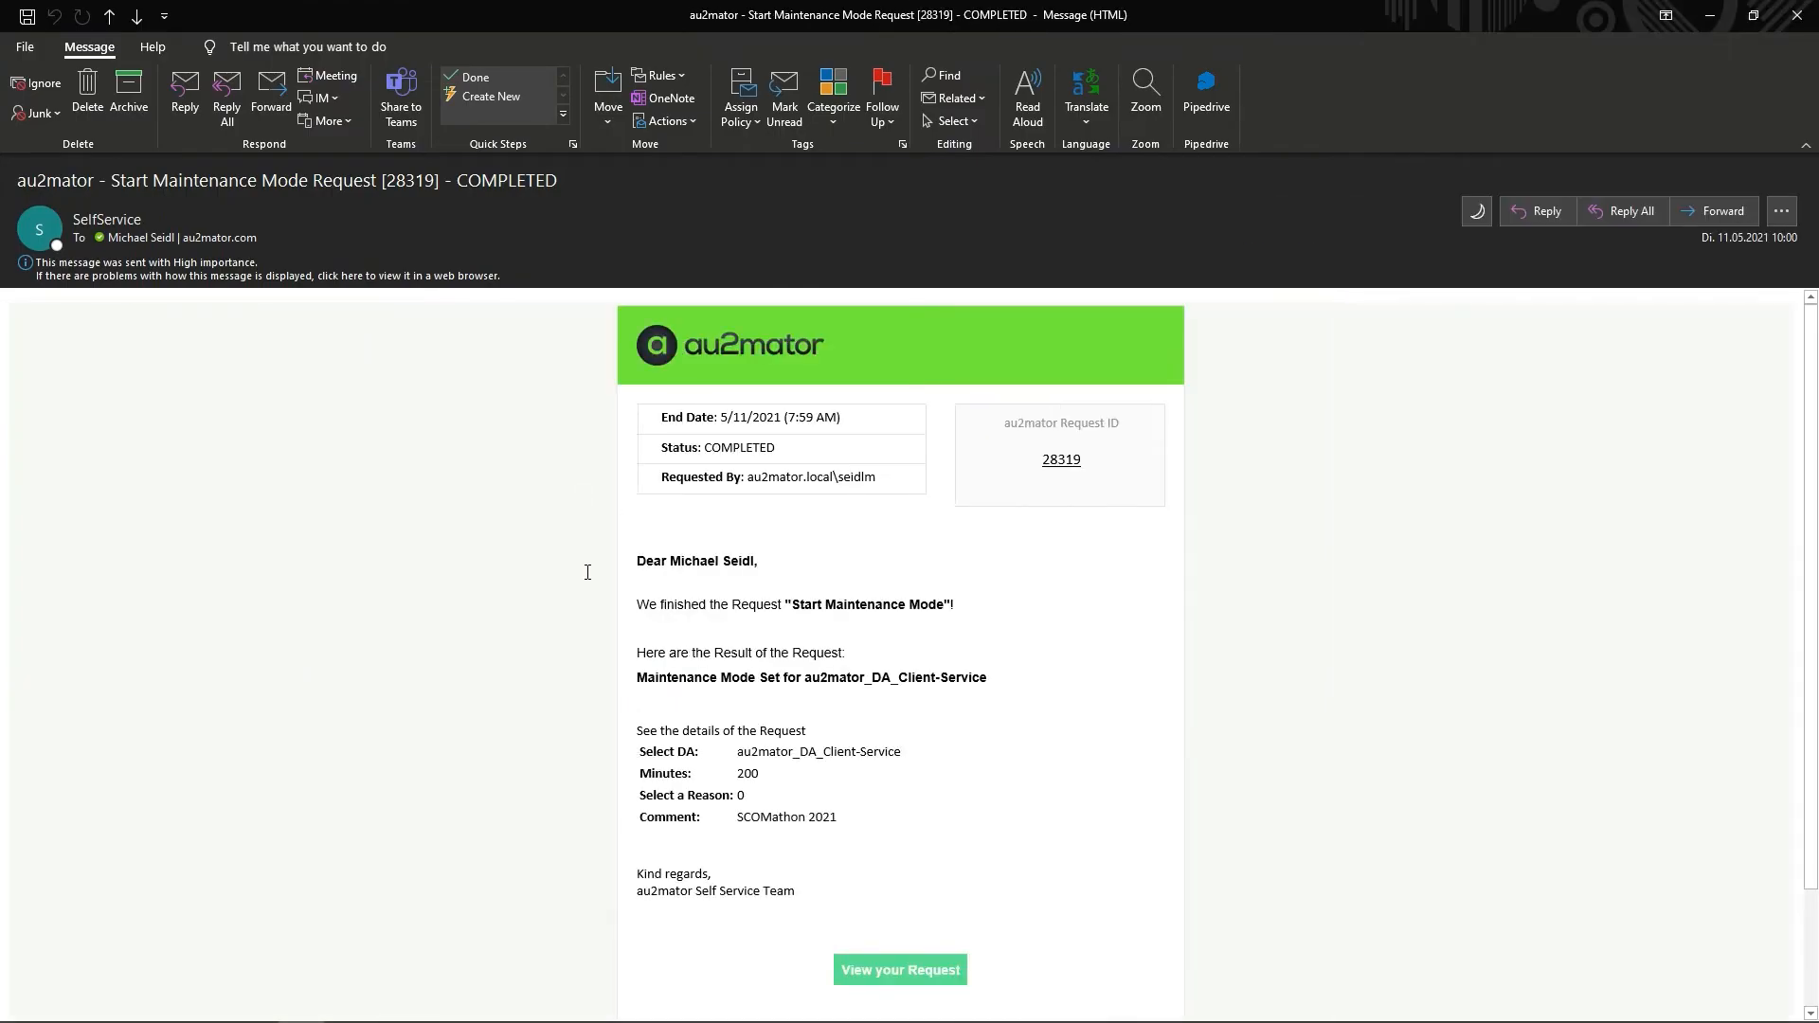
Review the service name, result, request details and status in the completion e-mail, then minimize the message.
drag(803, 610, 941, 611)
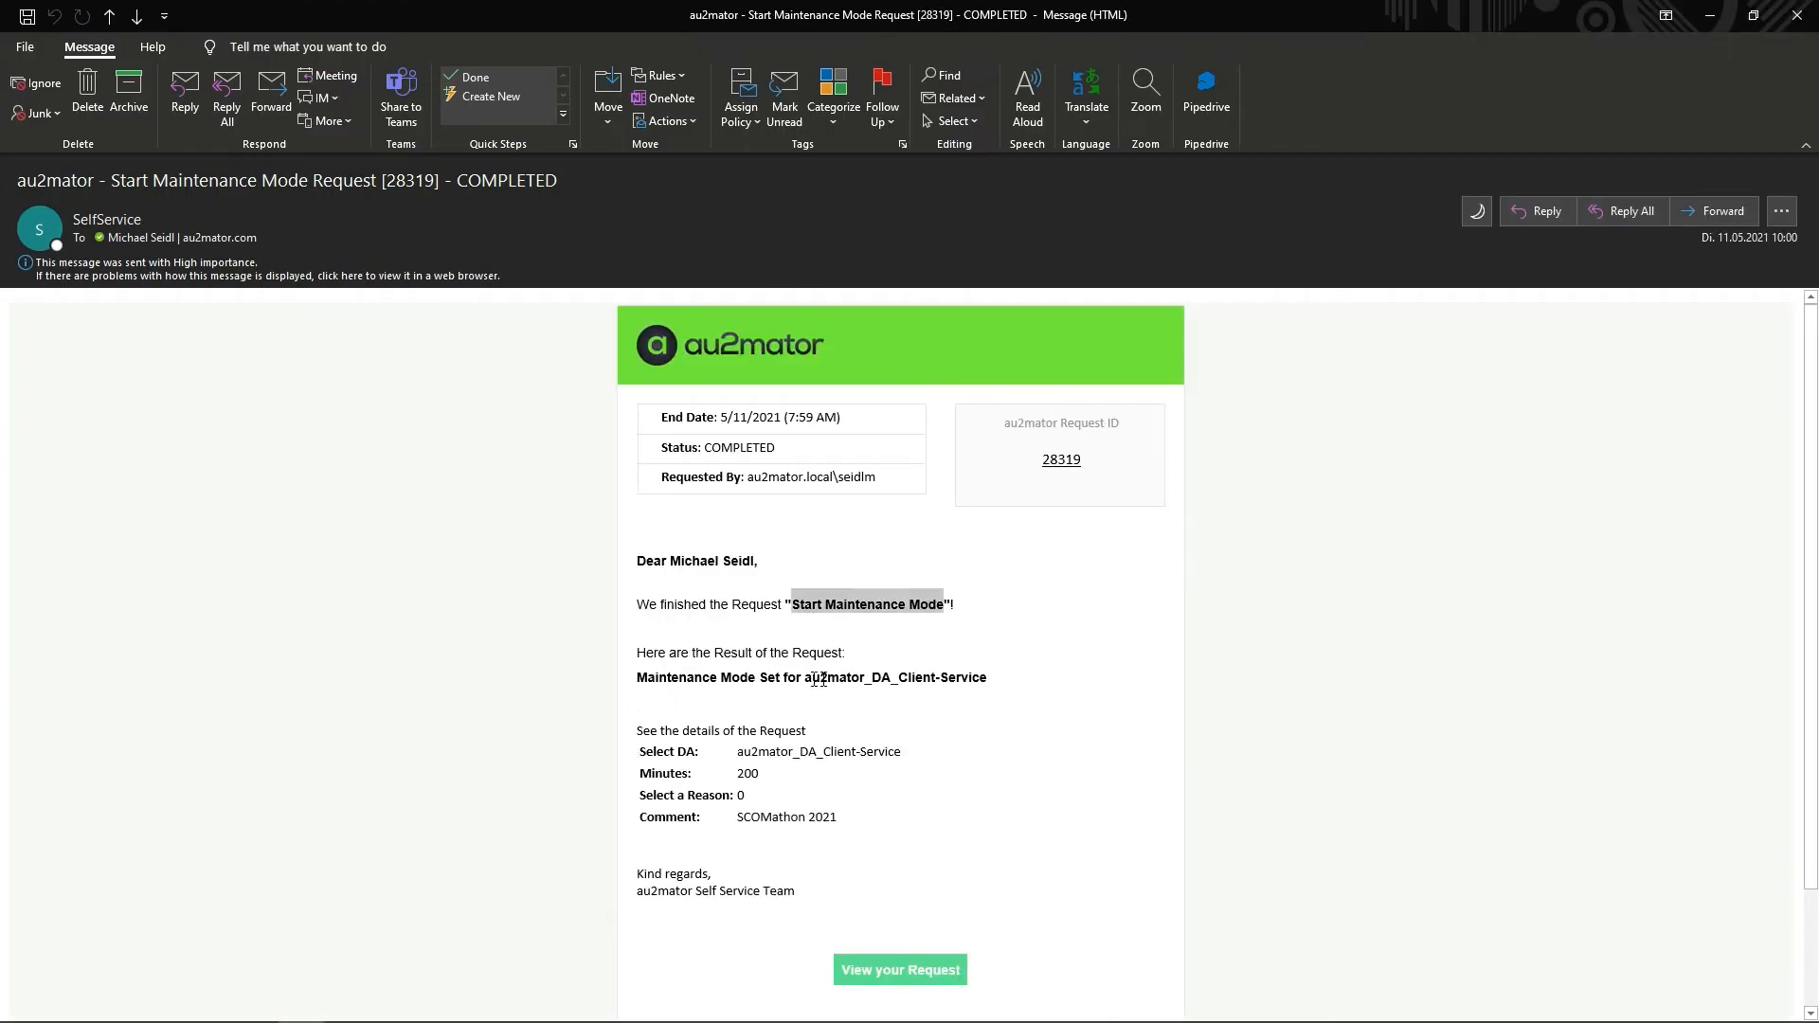
drag(781, 681, 915, 672)
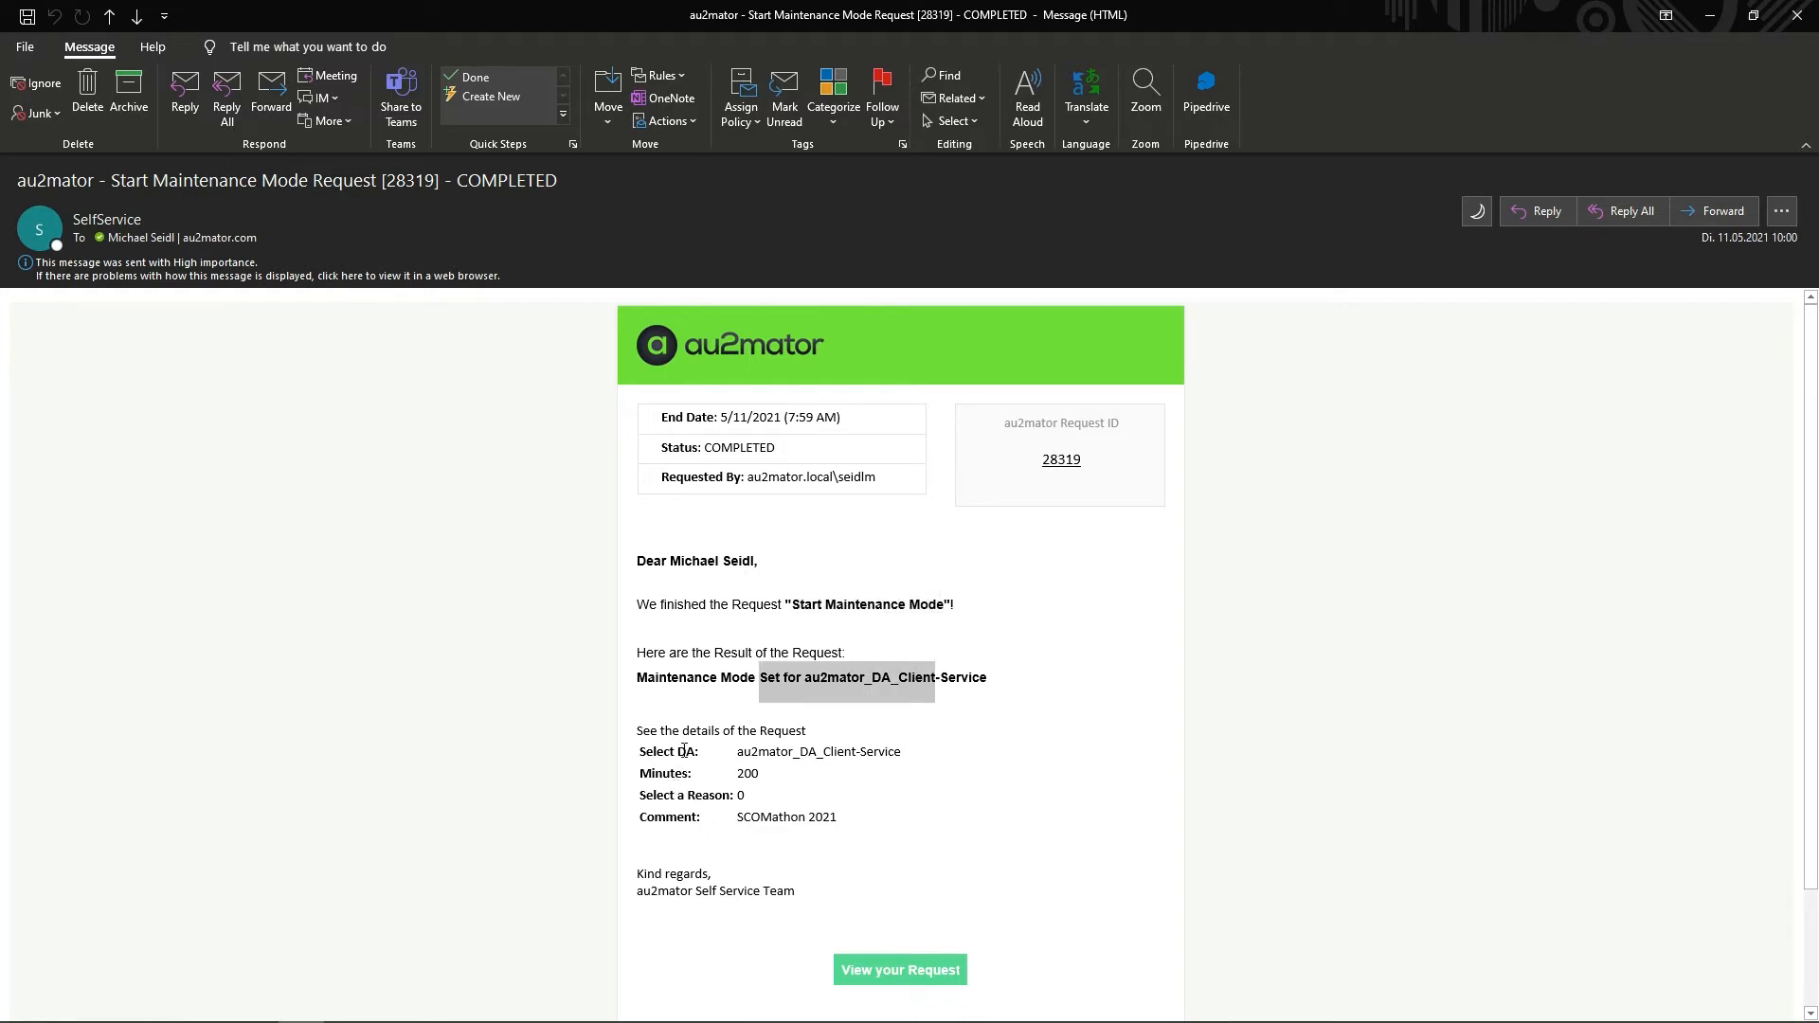
drag(640, 746, 796, 816)
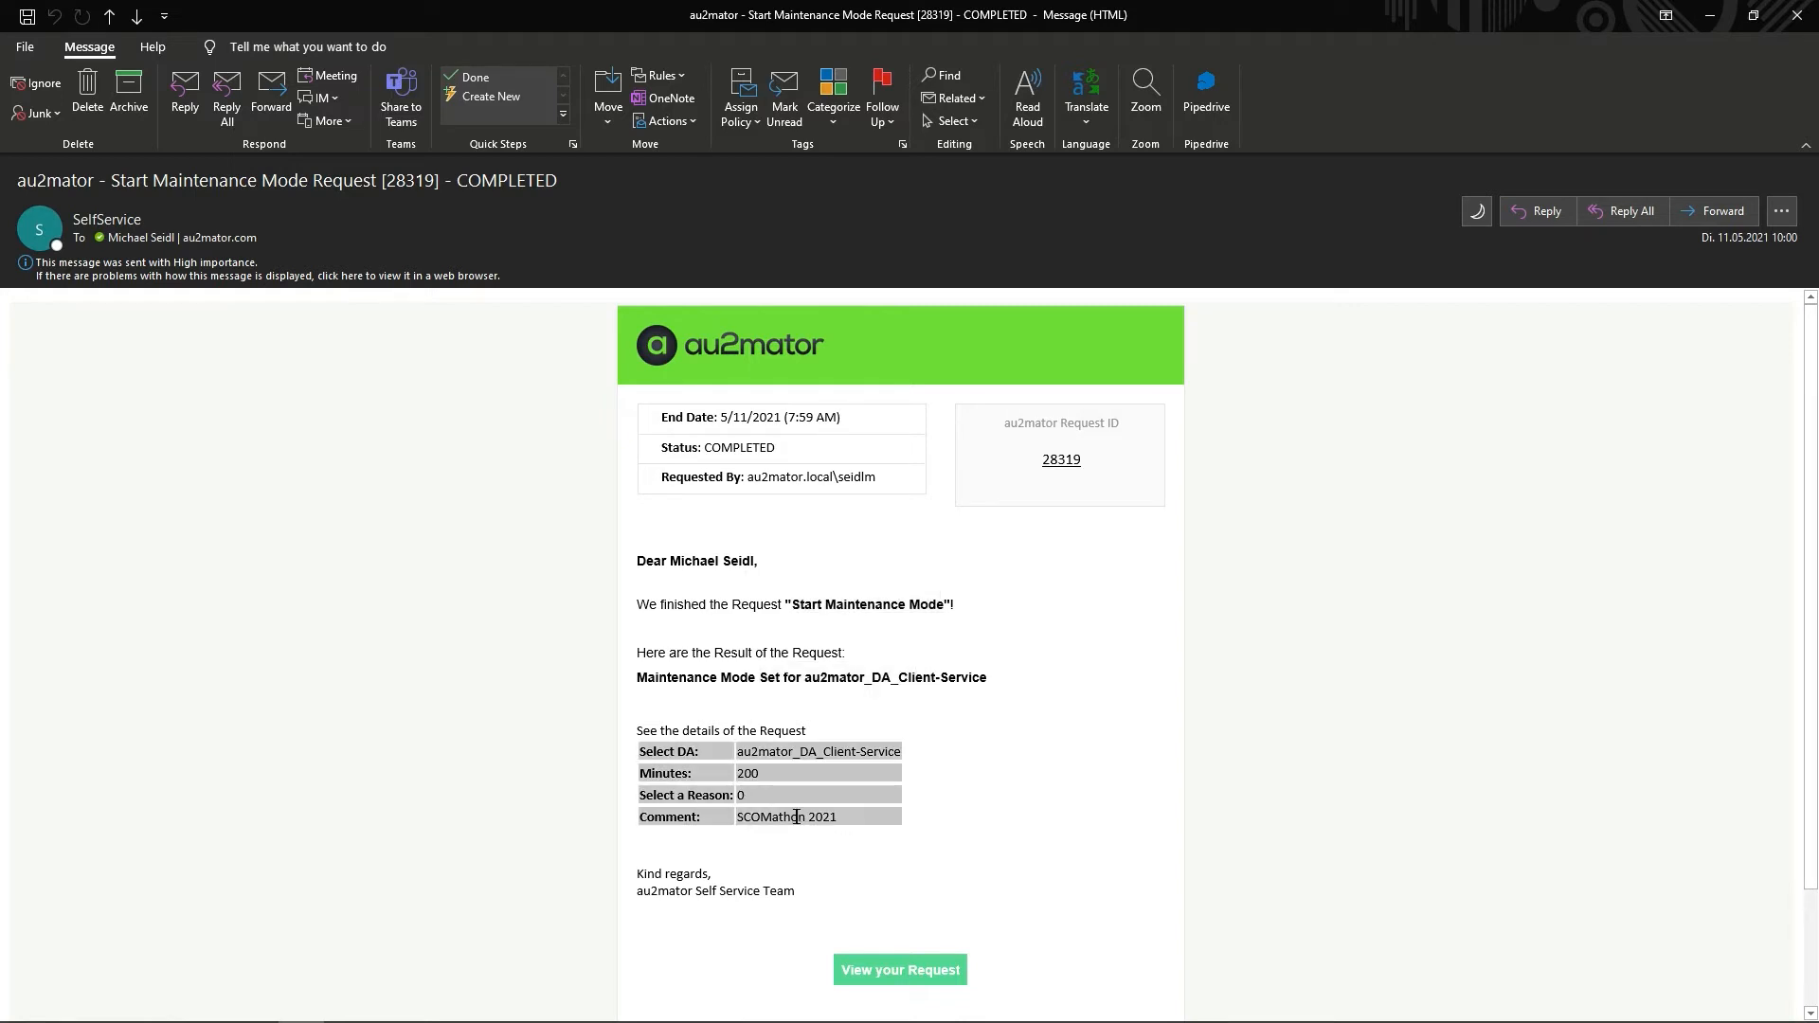
double_click(731, 452)
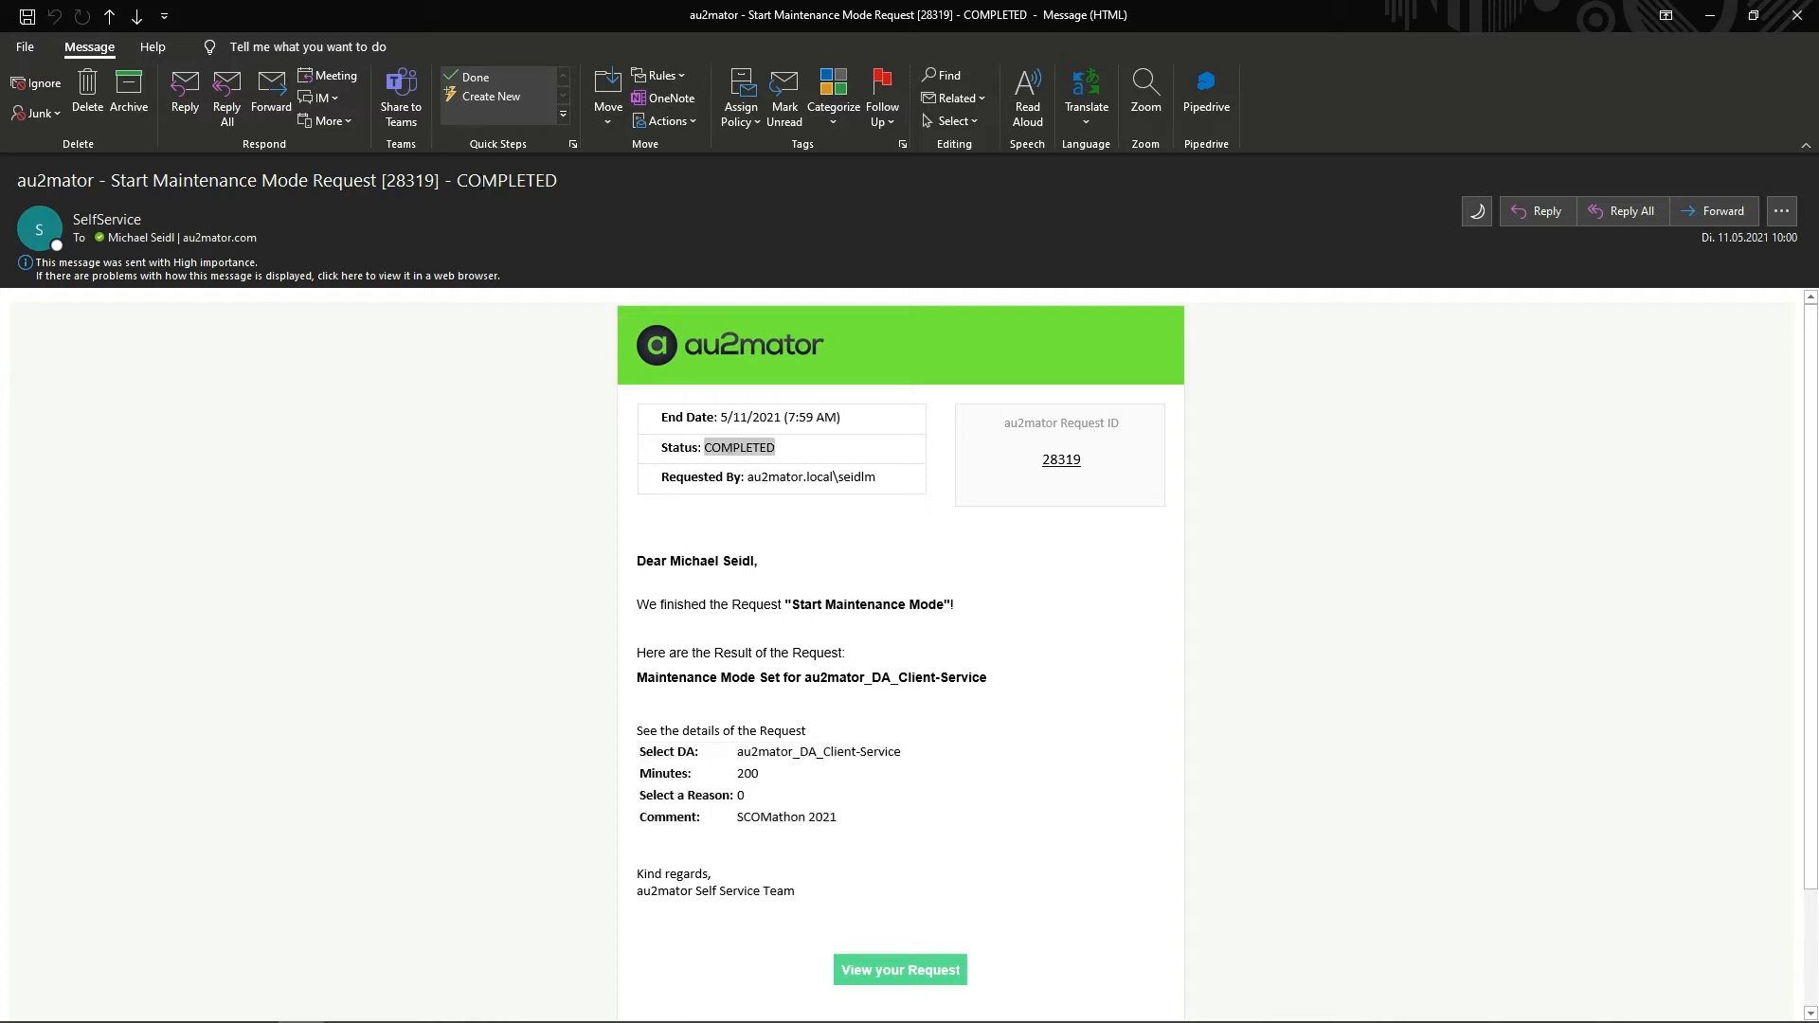
click(1704, 14)
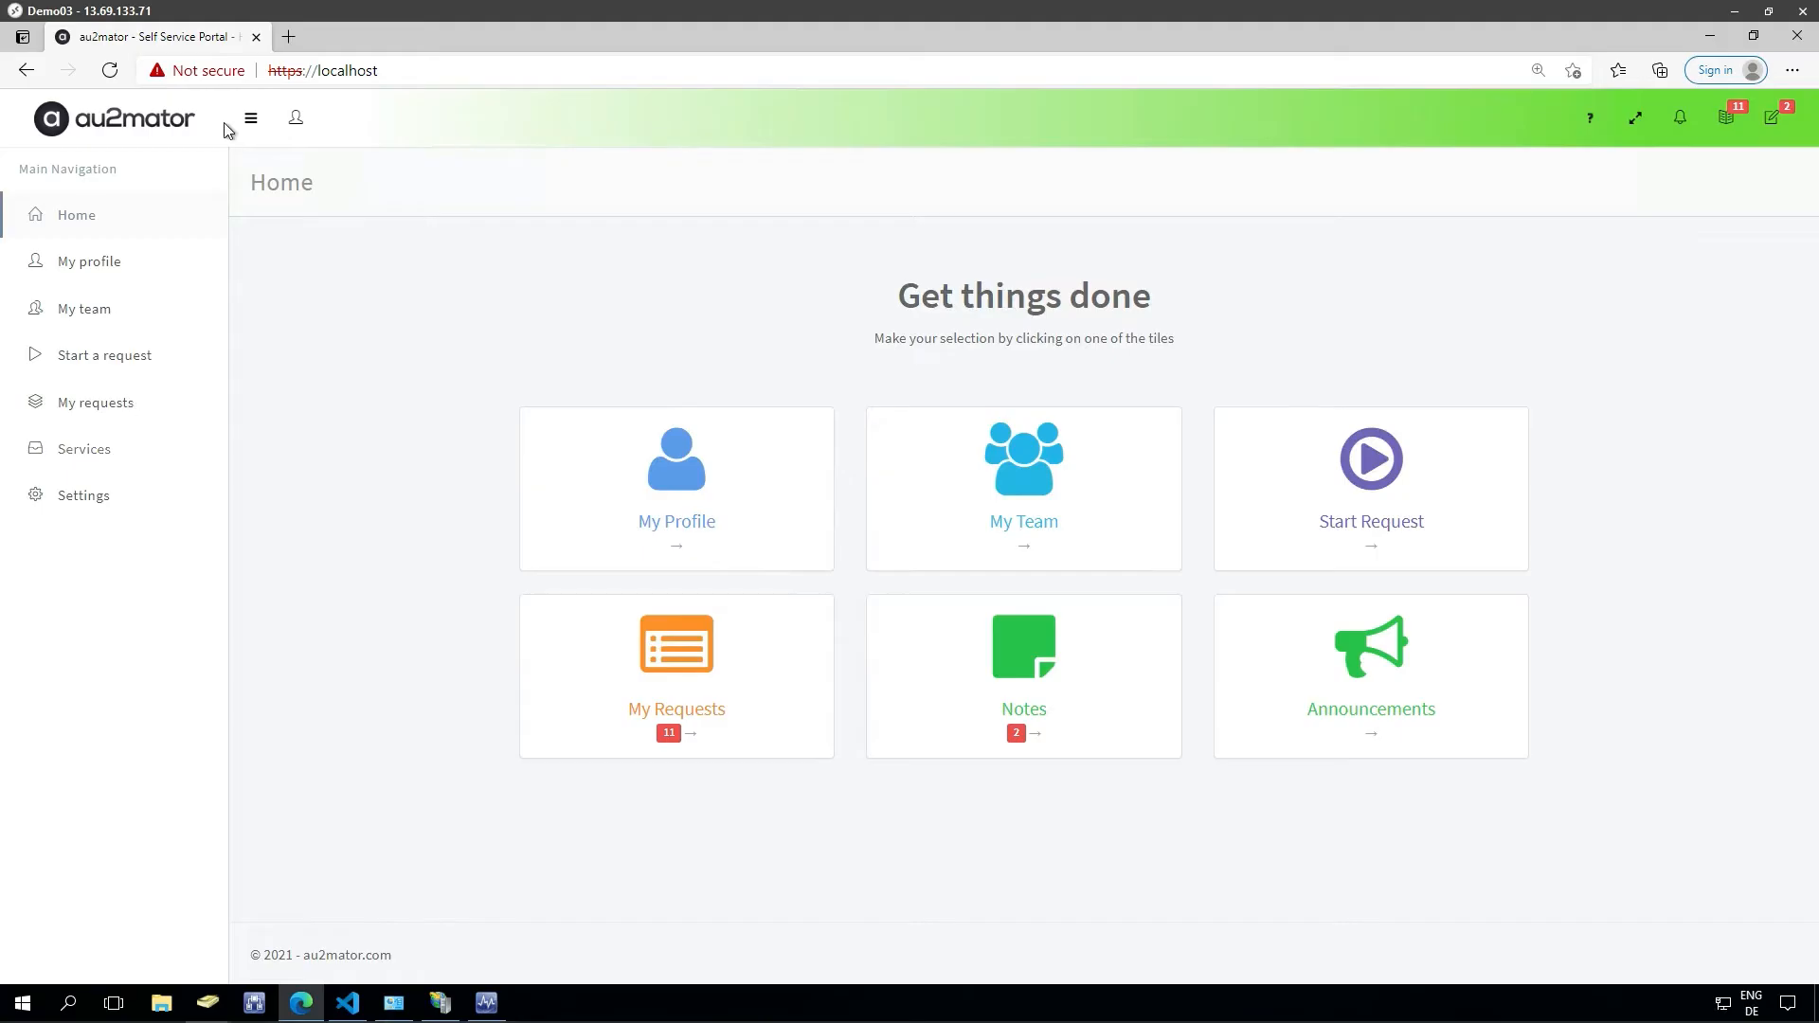
Switch to Operations Manager and check the maintenance mode settings of au2mator_DA_Client-Service, closing them without changes.
click(486, 1002)
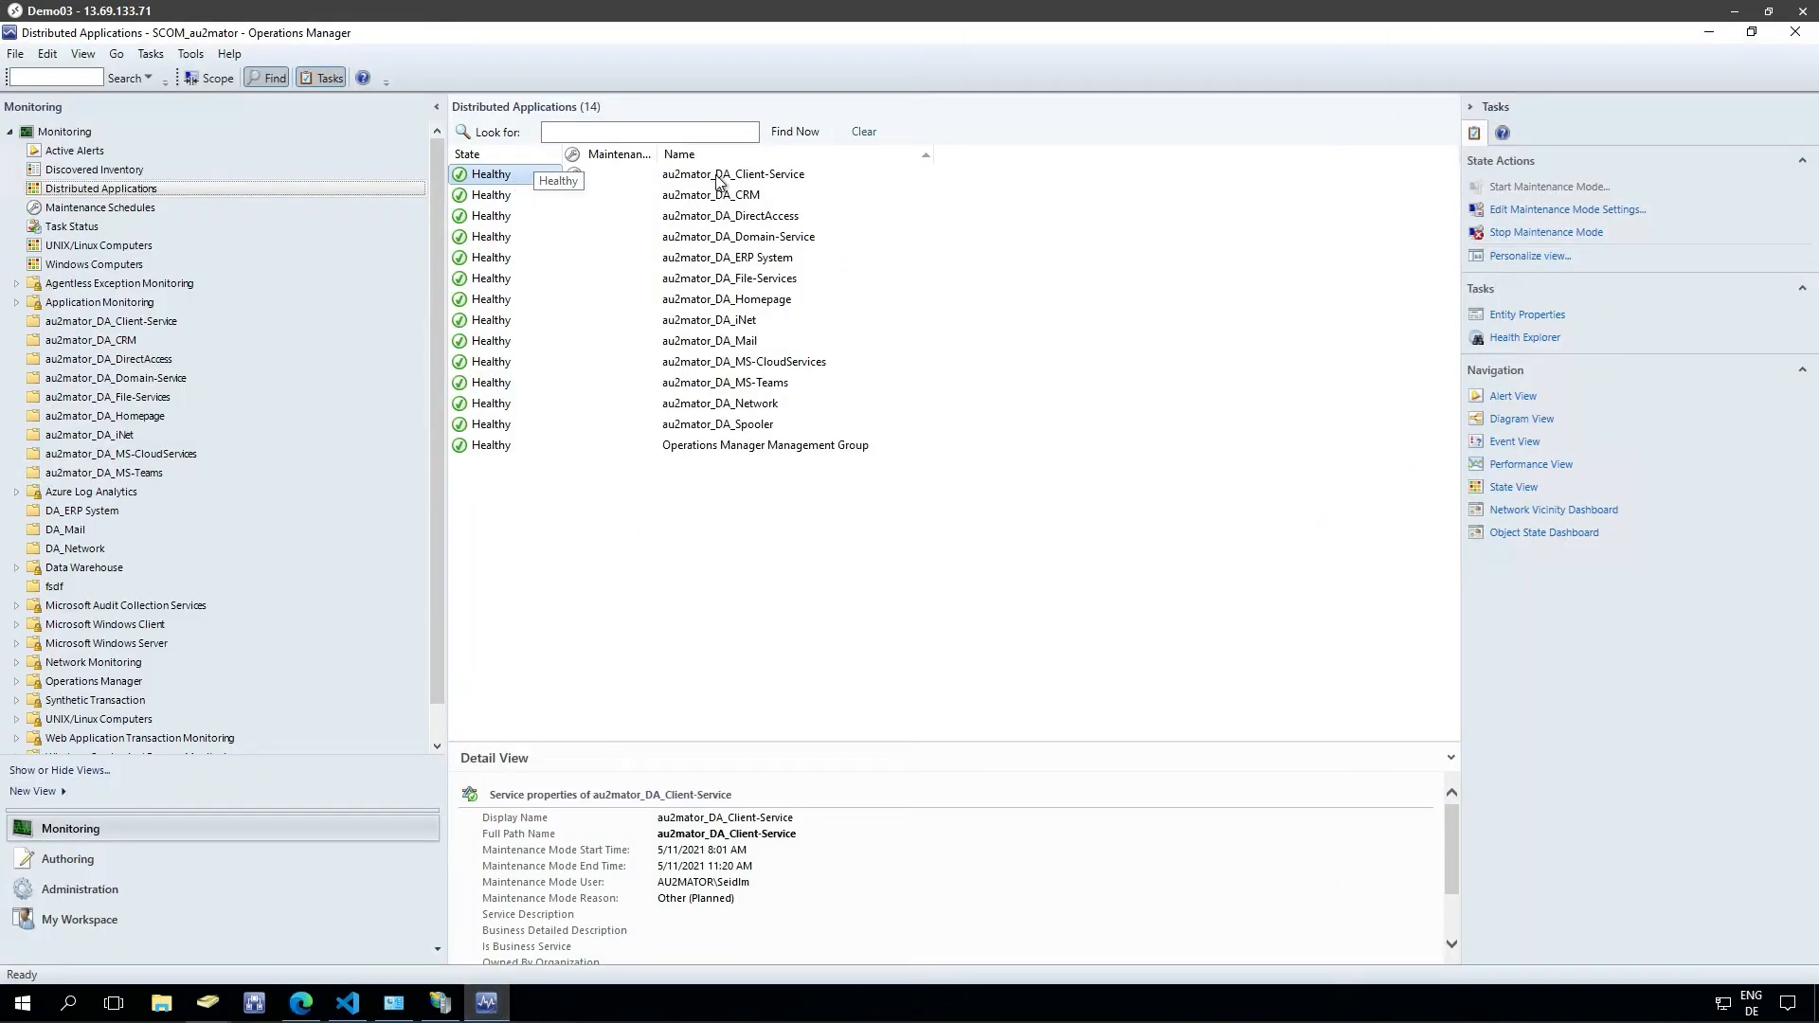
right_click(505, 180)
mouse_move(578, 215)
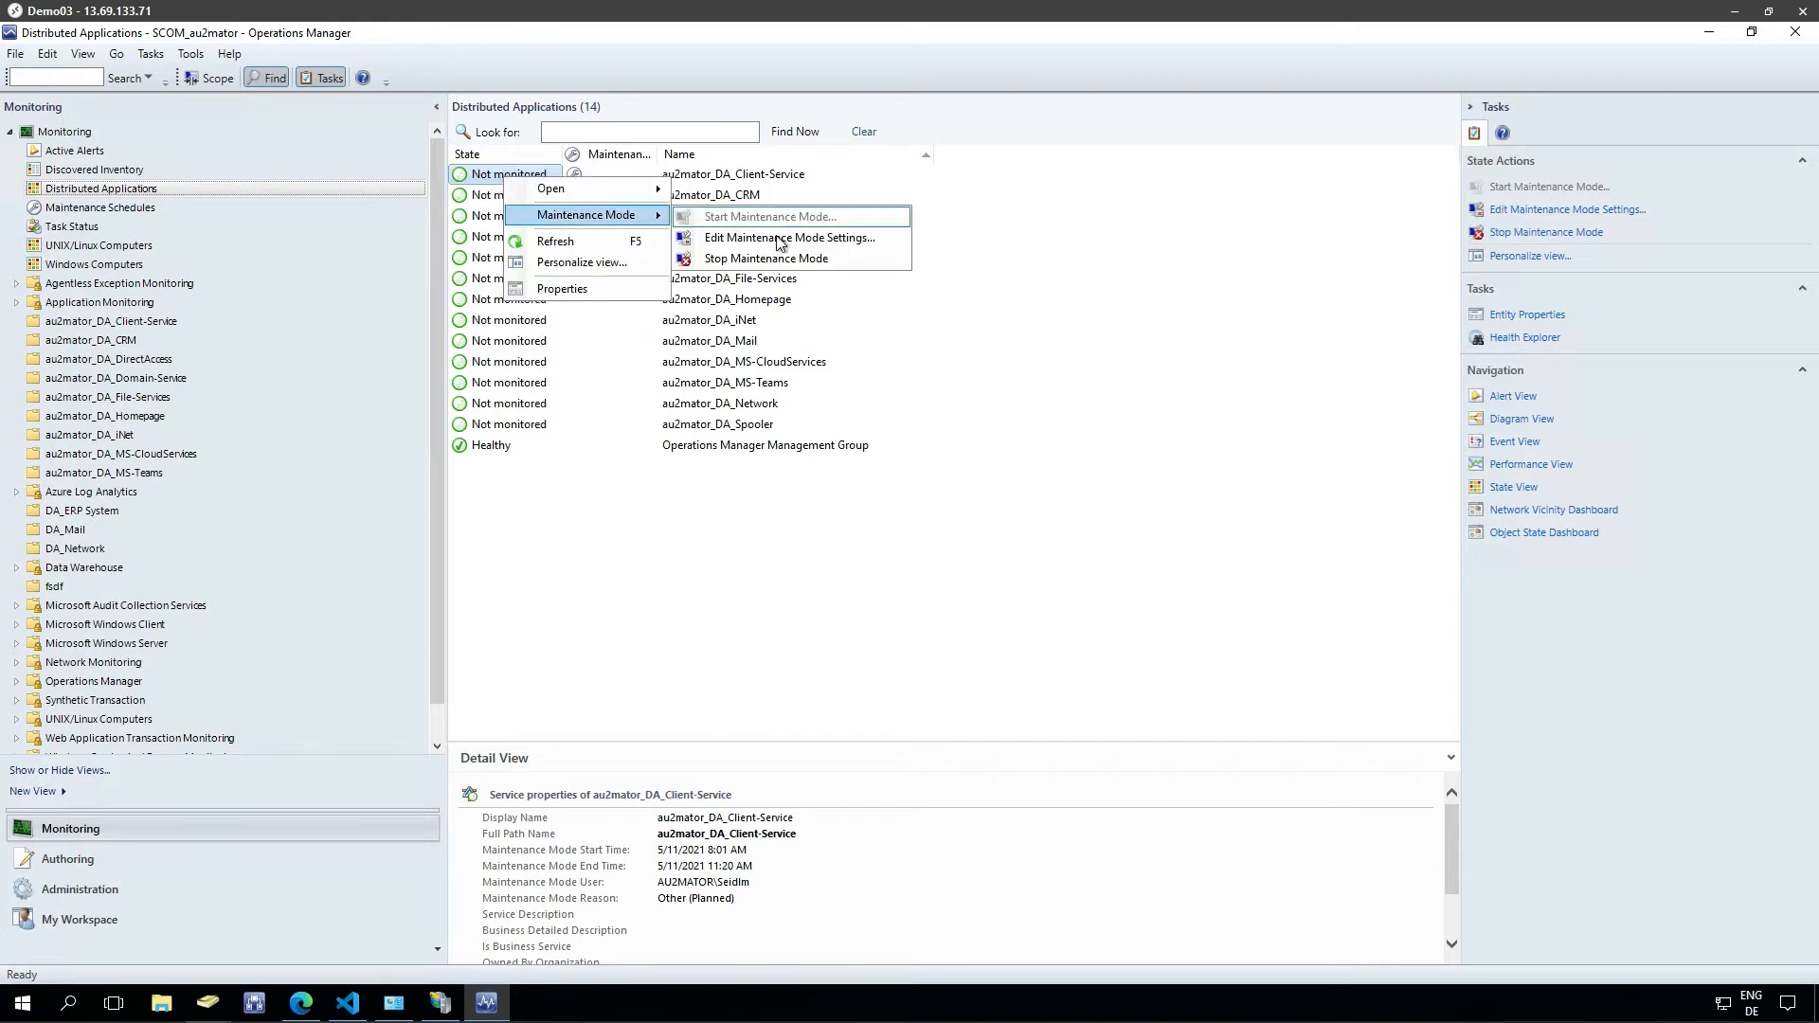
click(779, 240)
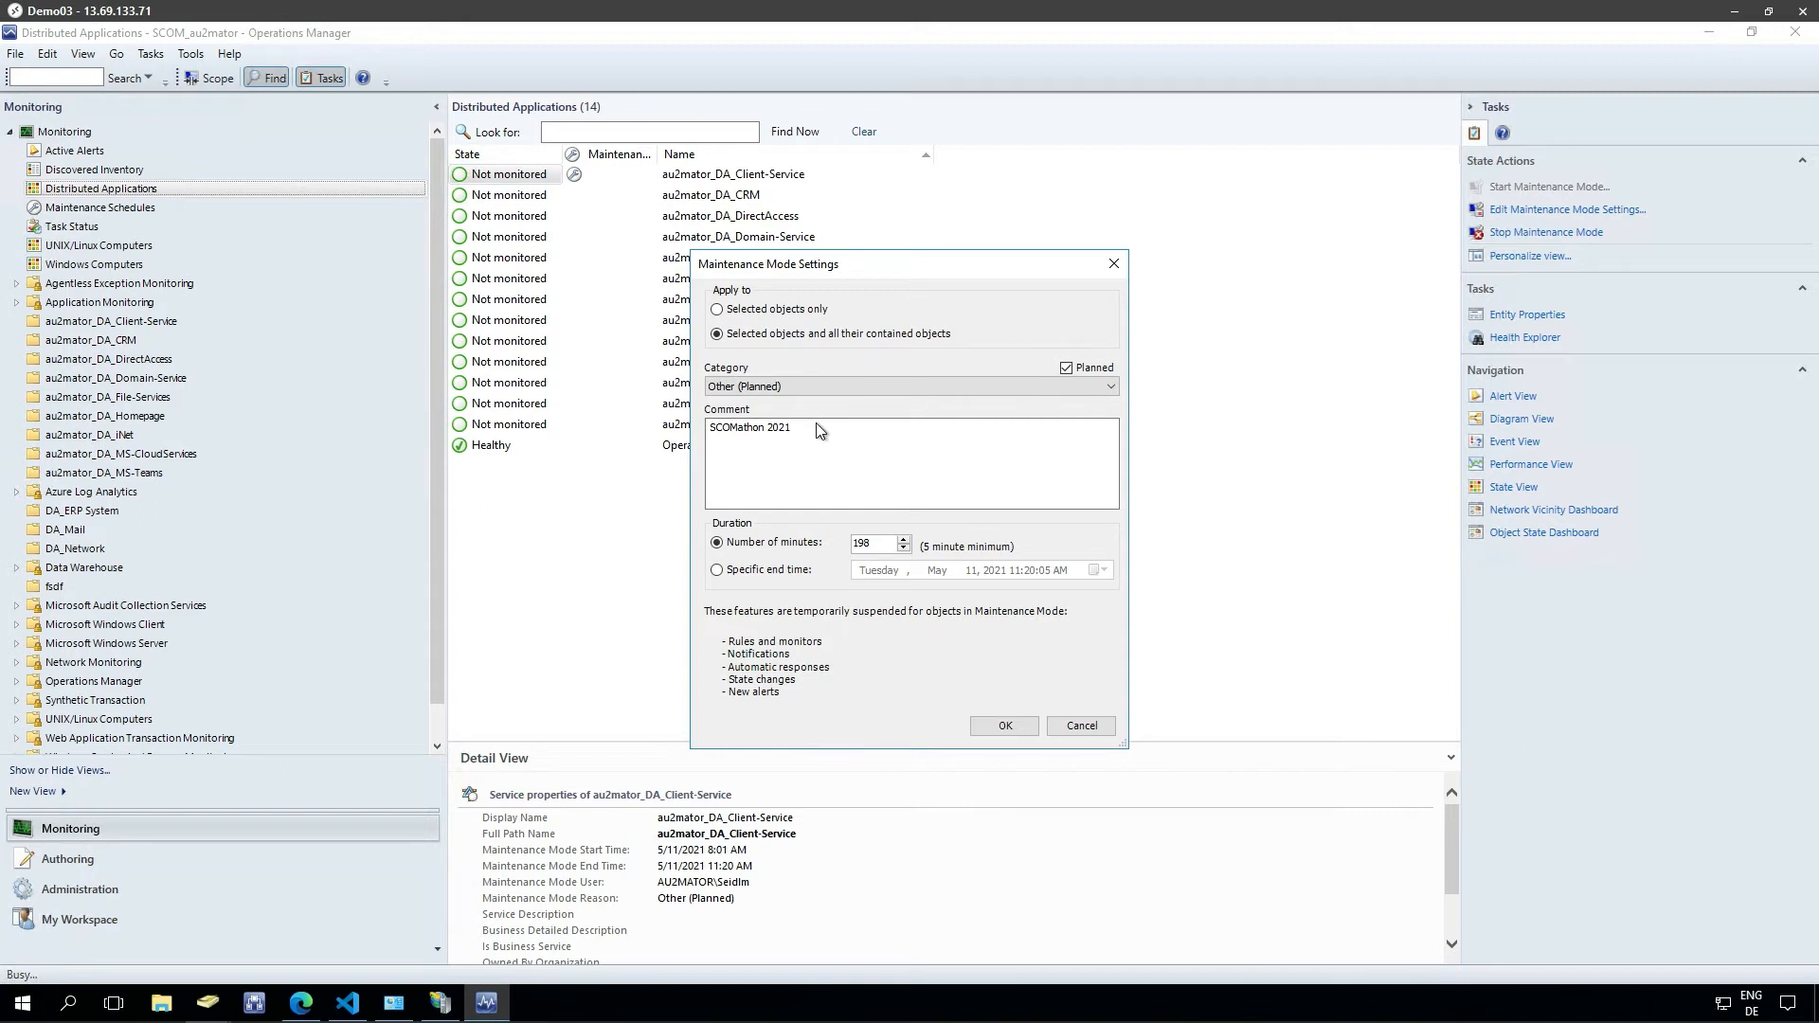
click(1086, 726)
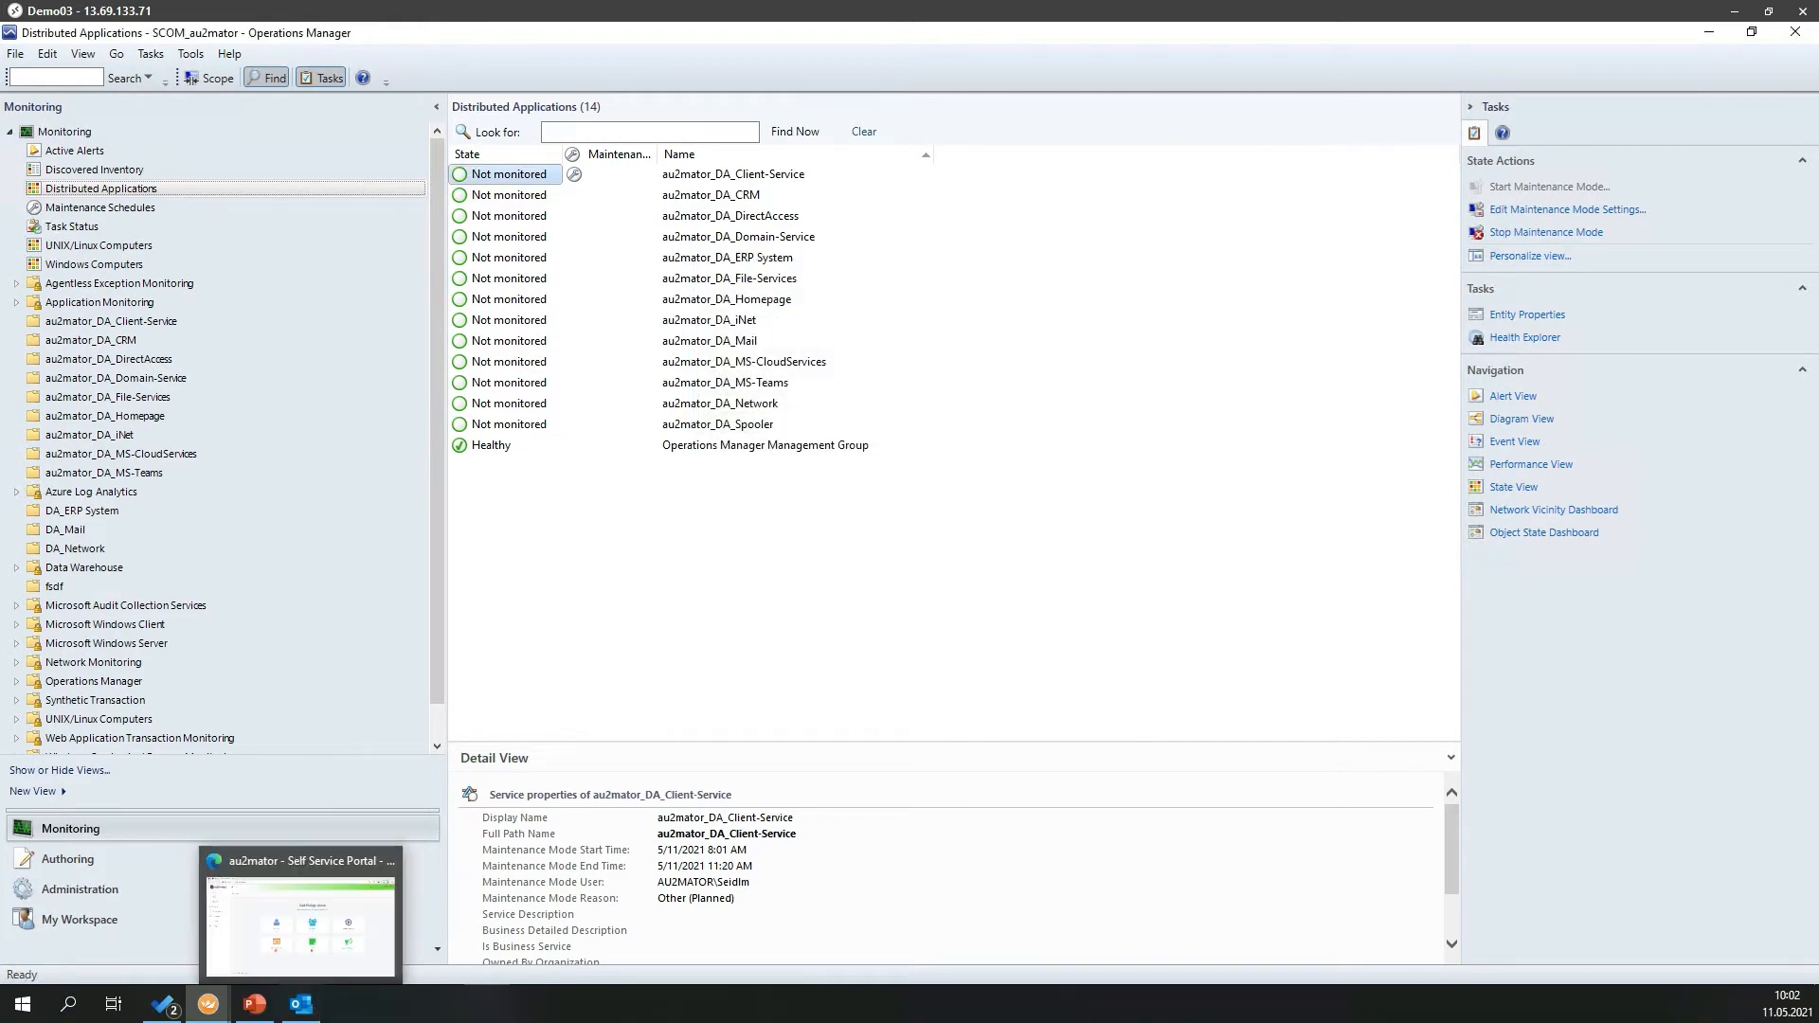
Return to the au2mator Self Service Portal, start a new request for Myself and proceed to the service selection.
click(351, 860)
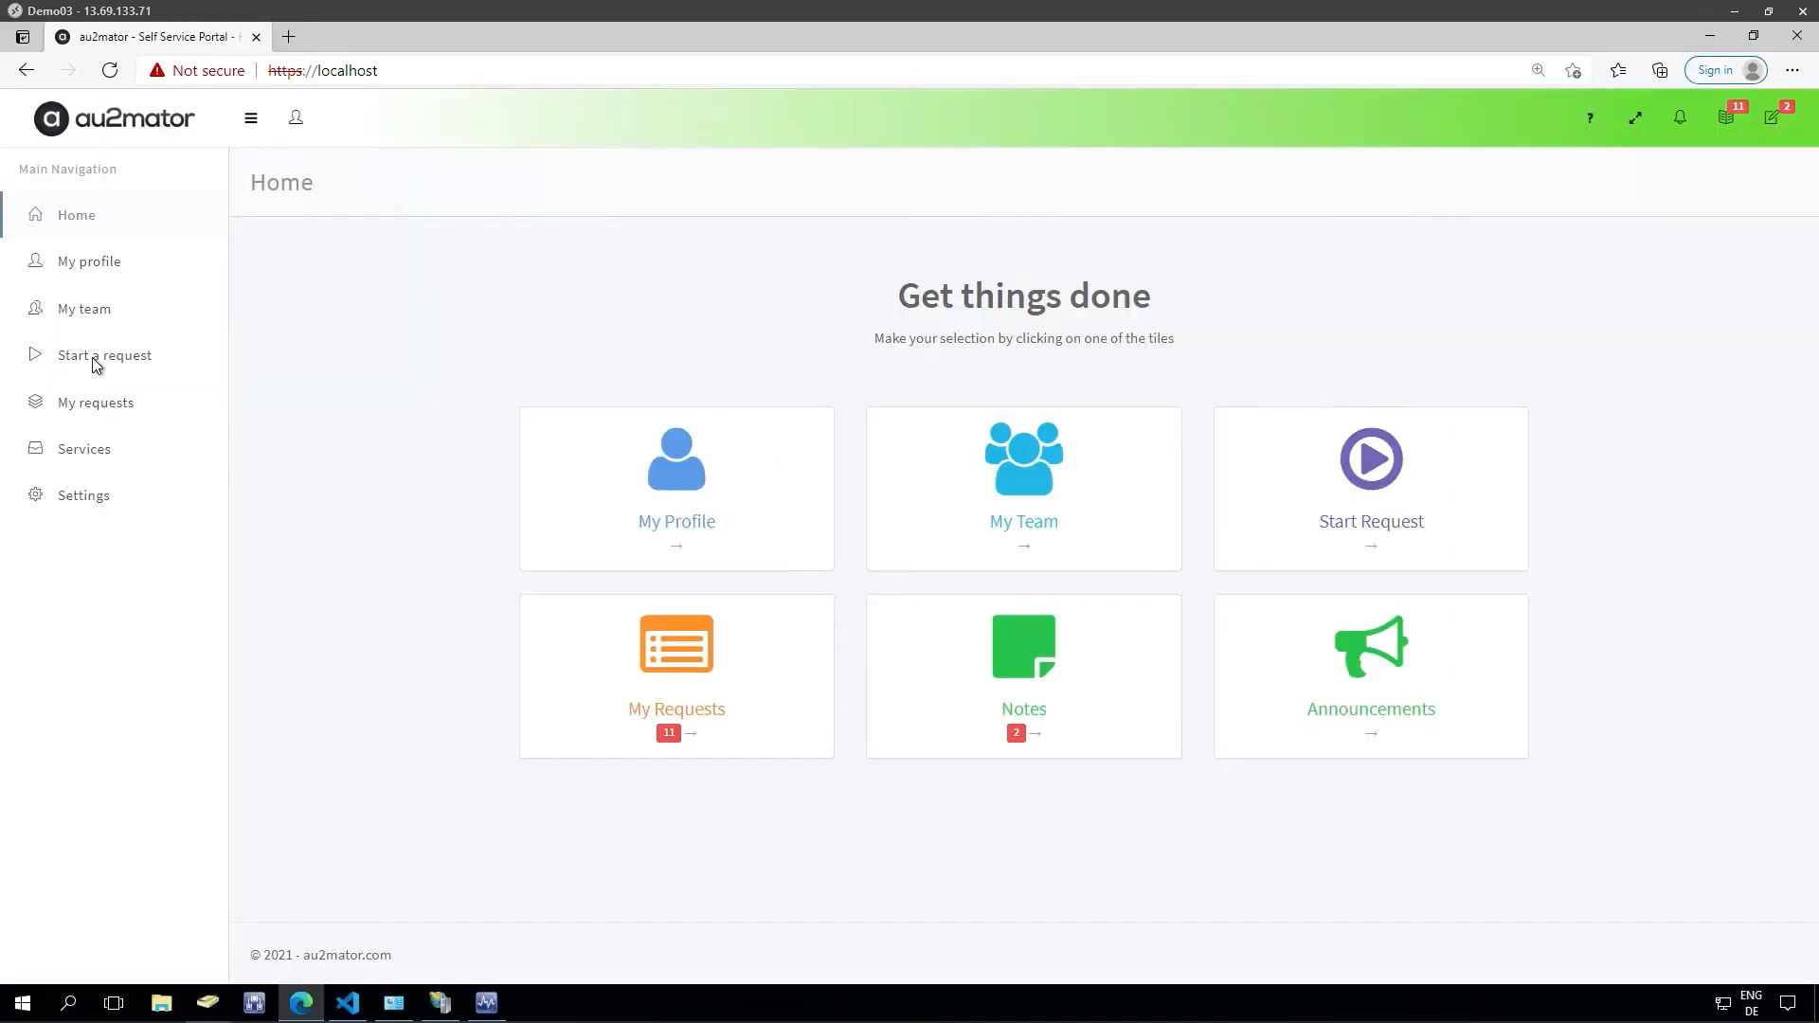
click(114, 358)
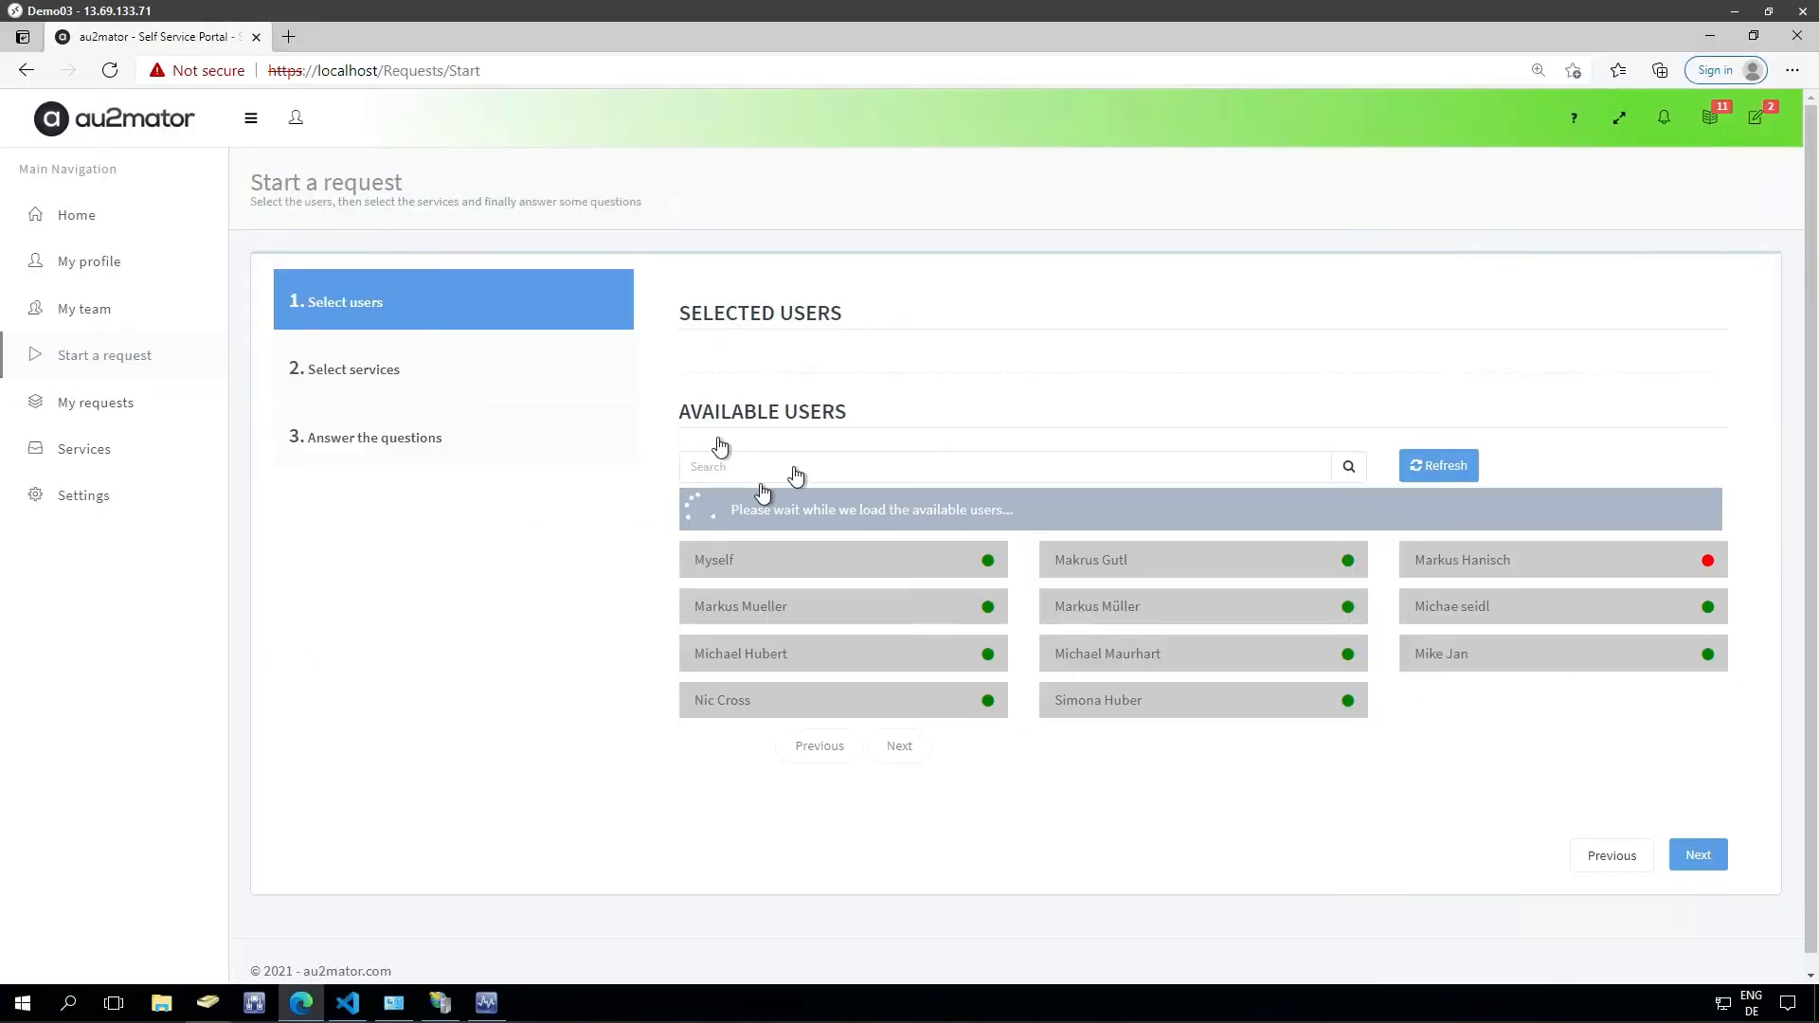
click(884, 513)
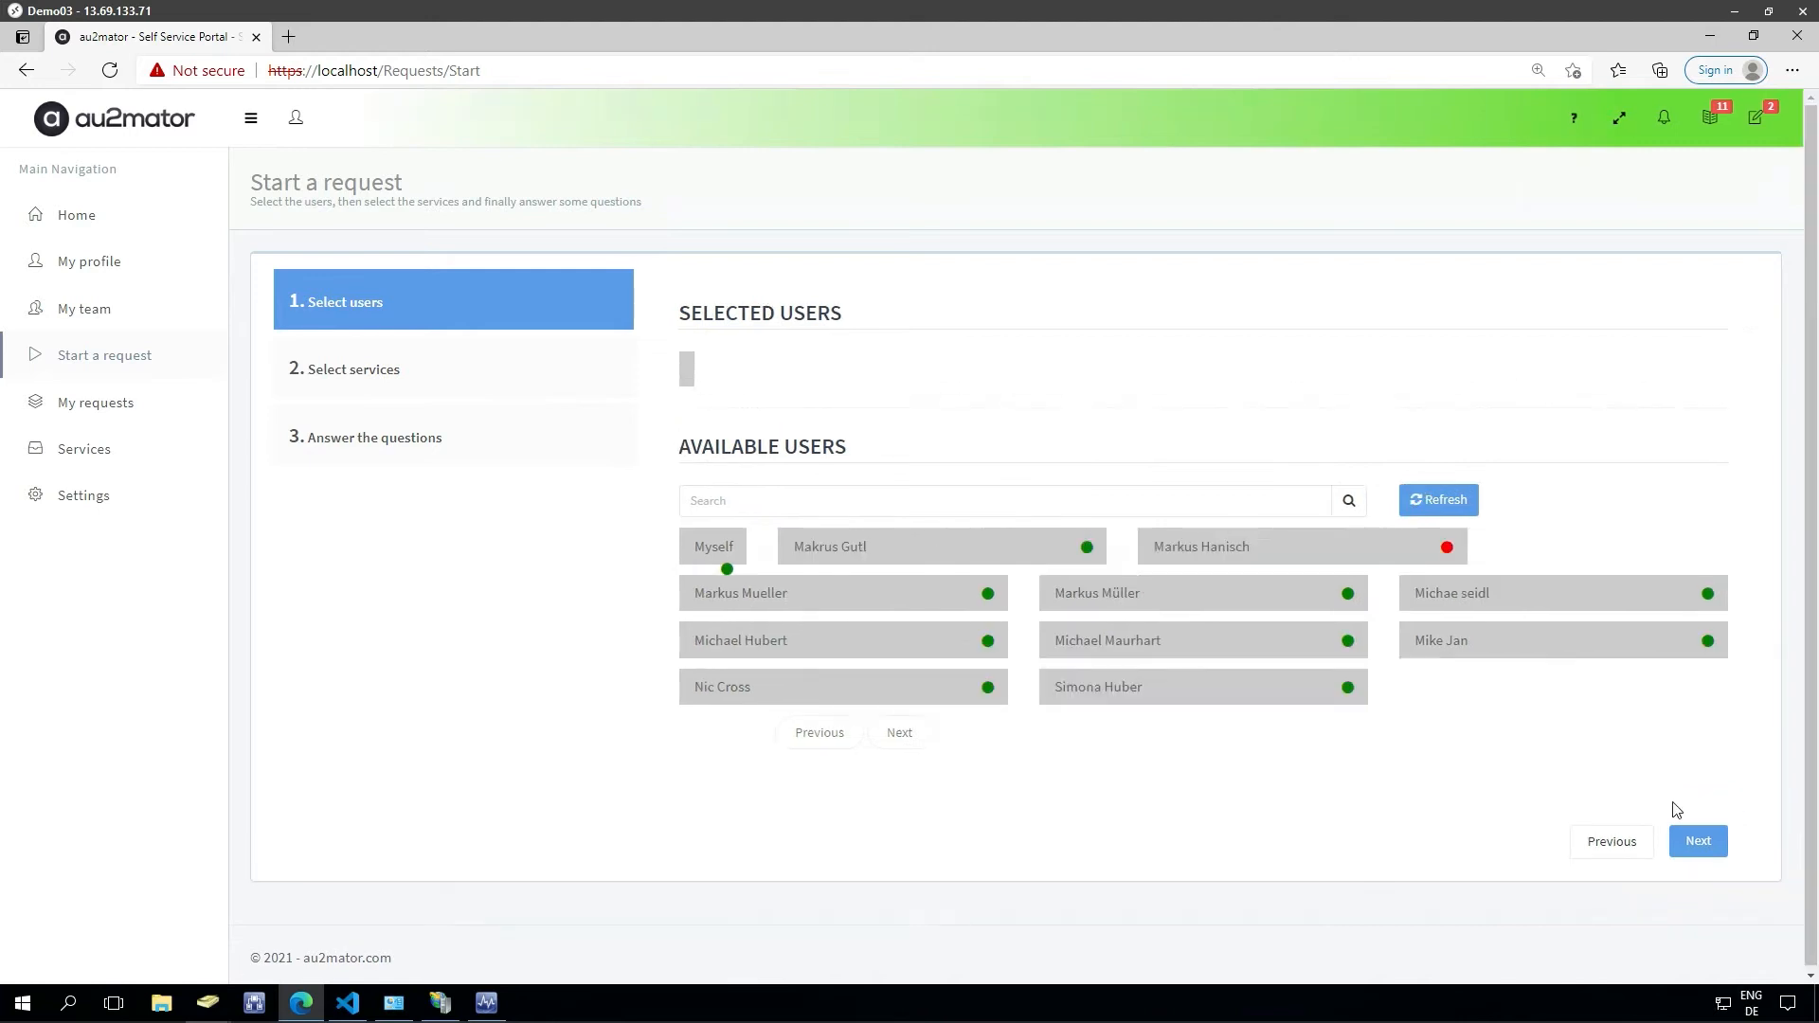
click(1717, 866)
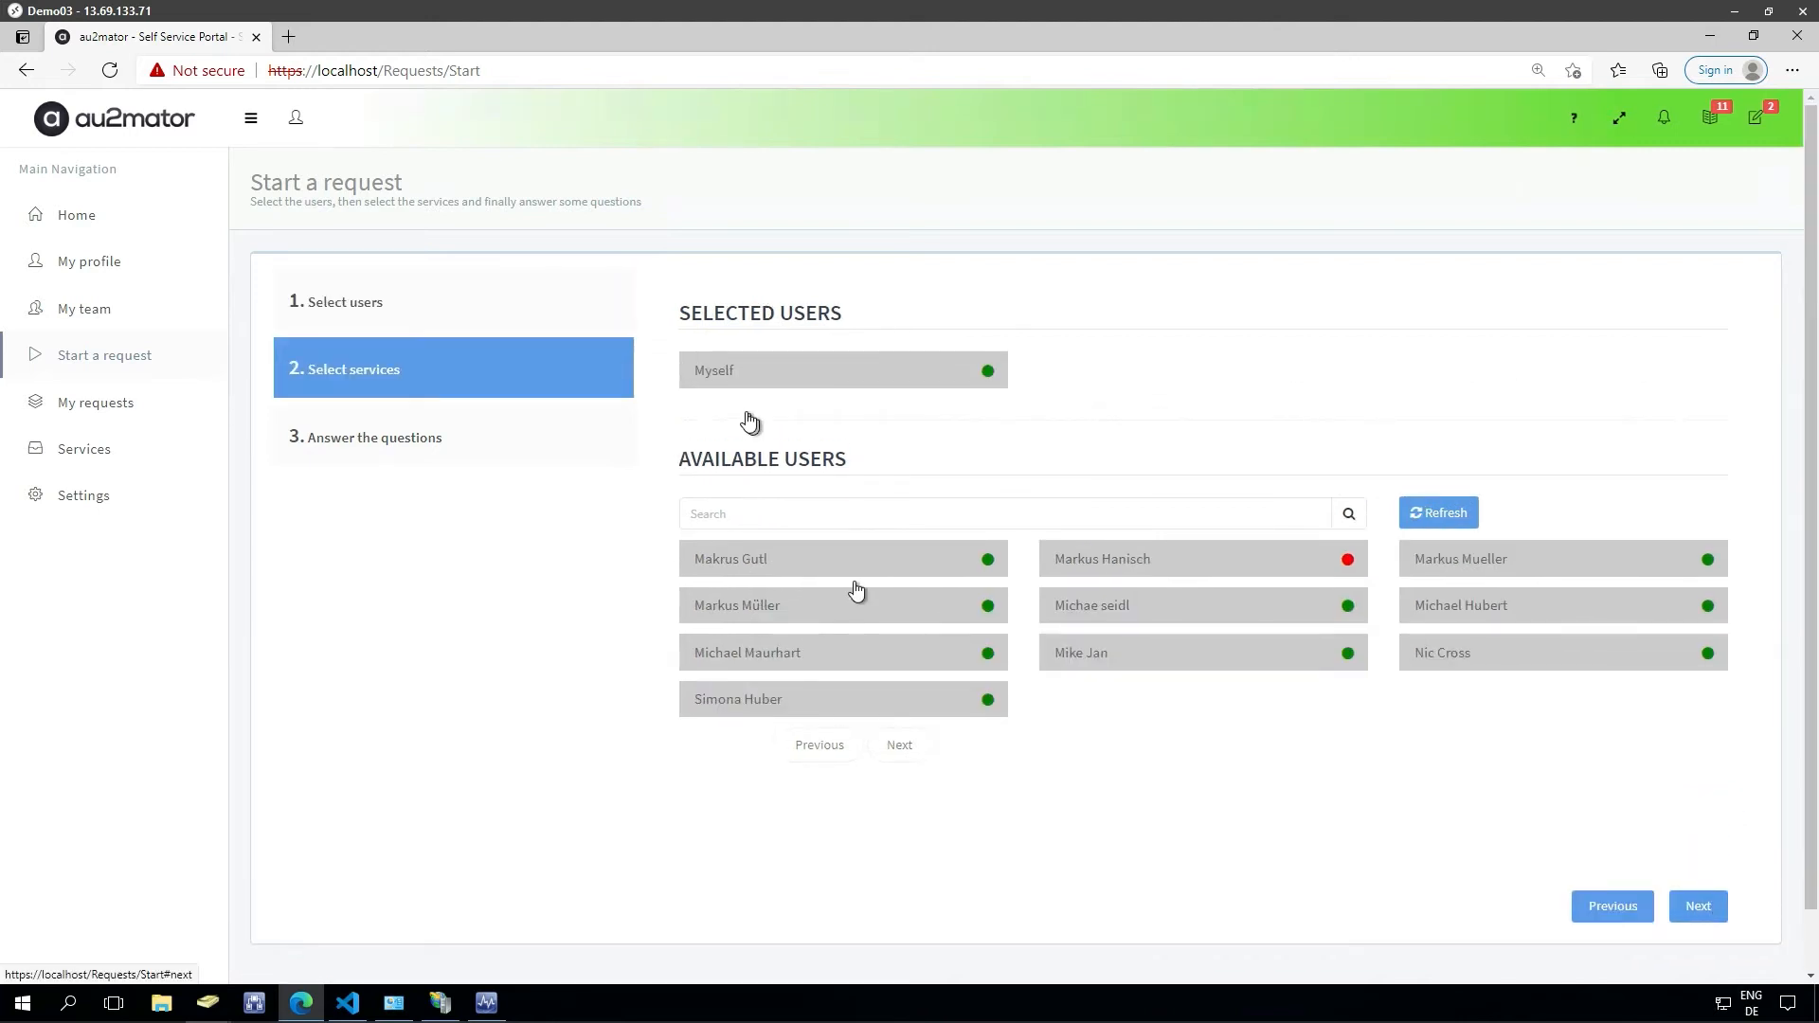
Filter the available services by "maint" and expand the SCOM Self Service group.
click(788, 360)
text(scom ma)
key(Return)
drag(755, 372, 504, 367)
text(maint)
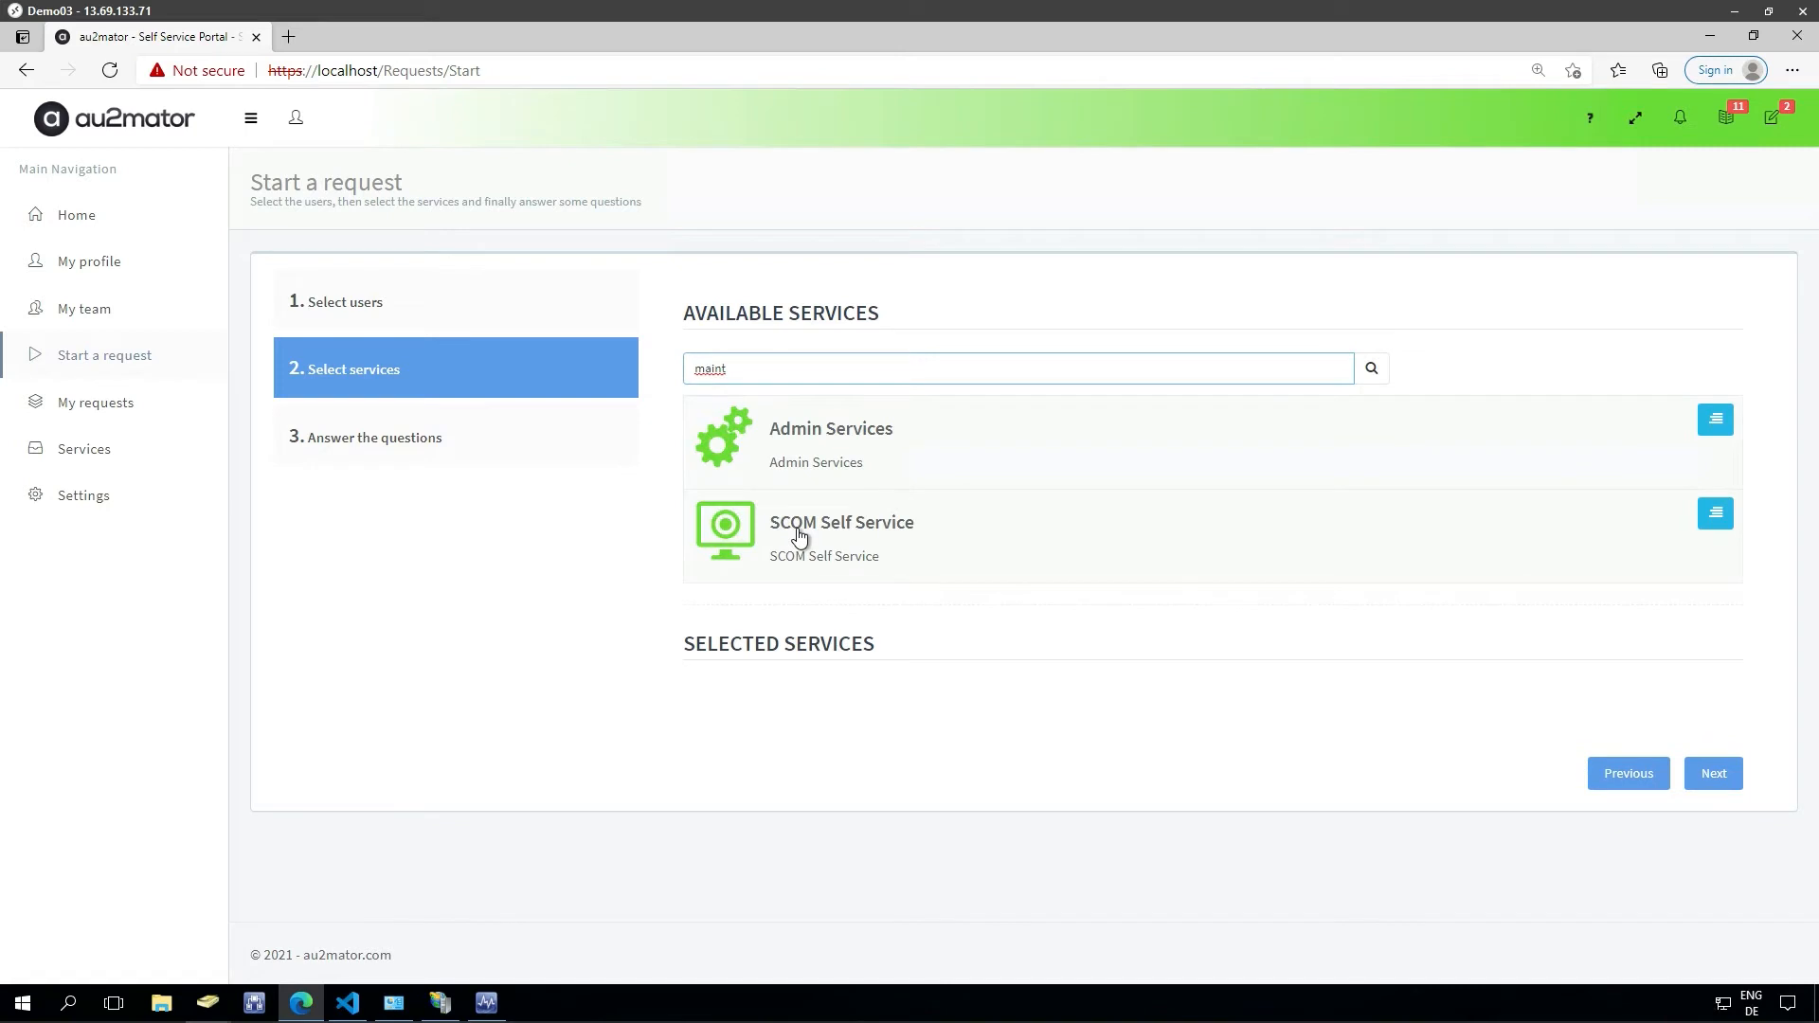
click(799, 531)
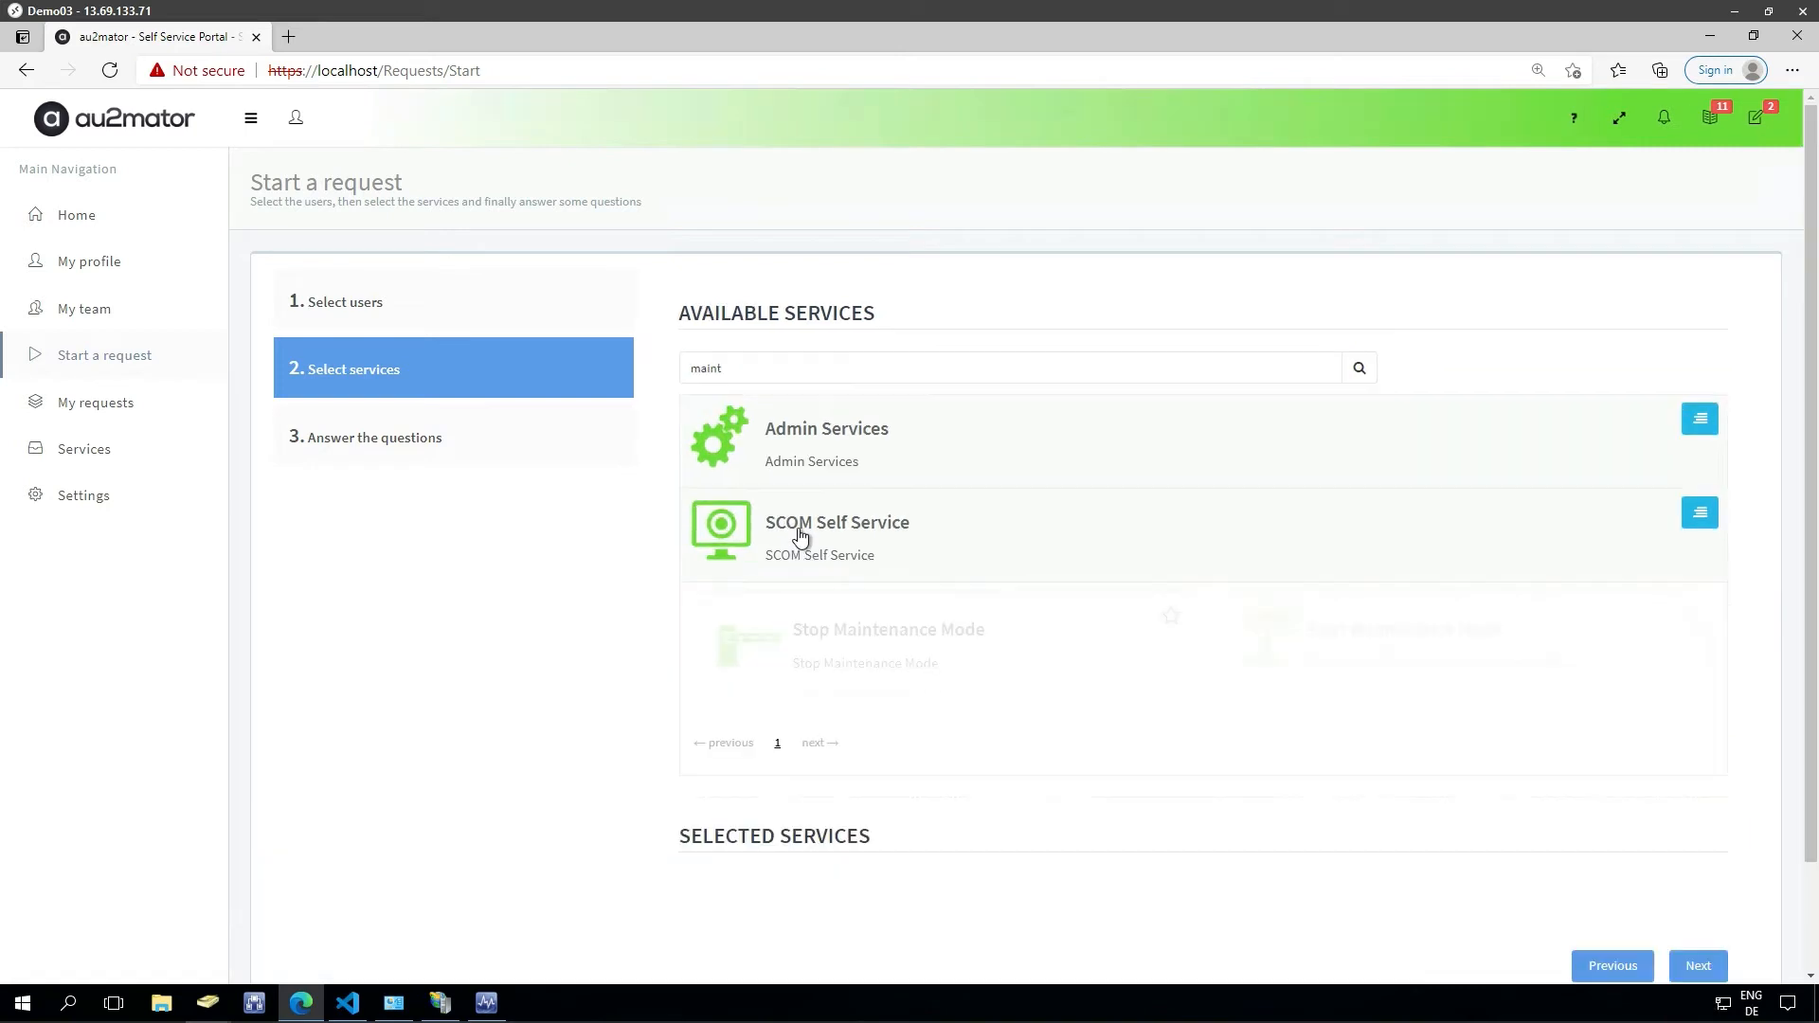
Select the Stop Maintenance Mode service for the request and proceed to its questions.
click(930, 640)
scroll(1709, 935, down, 1)
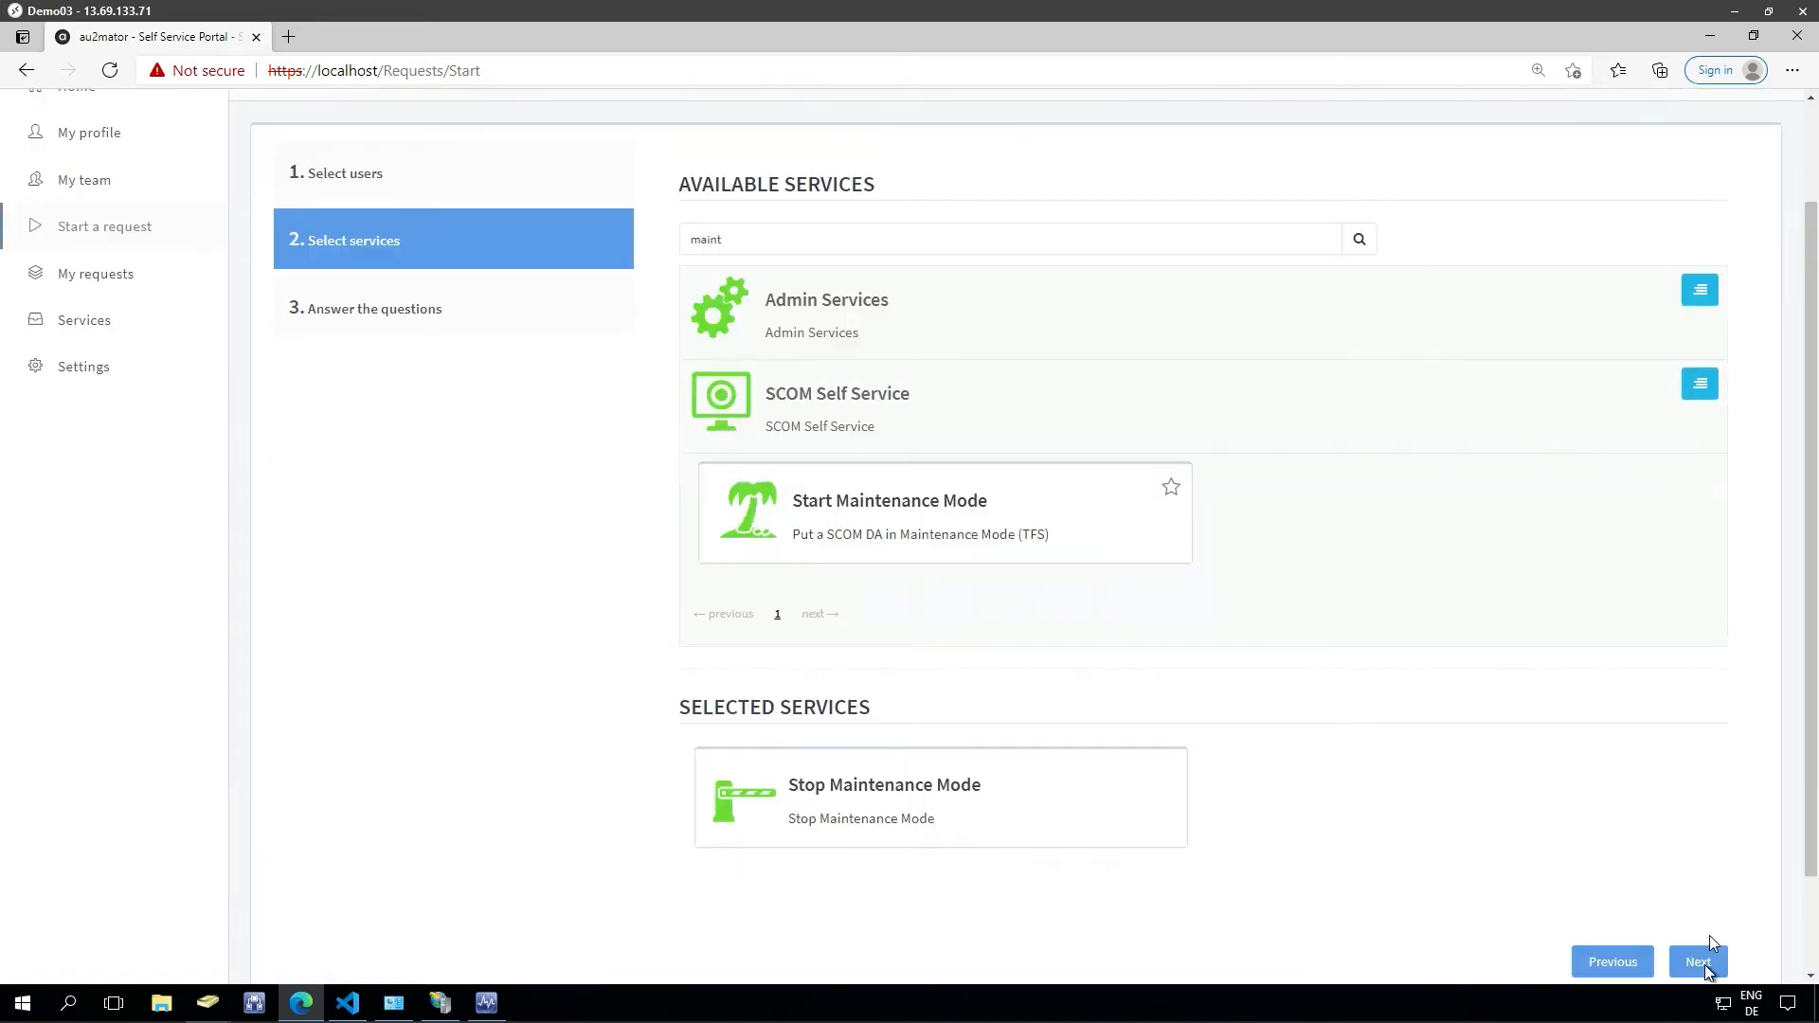
click(1700, 962)
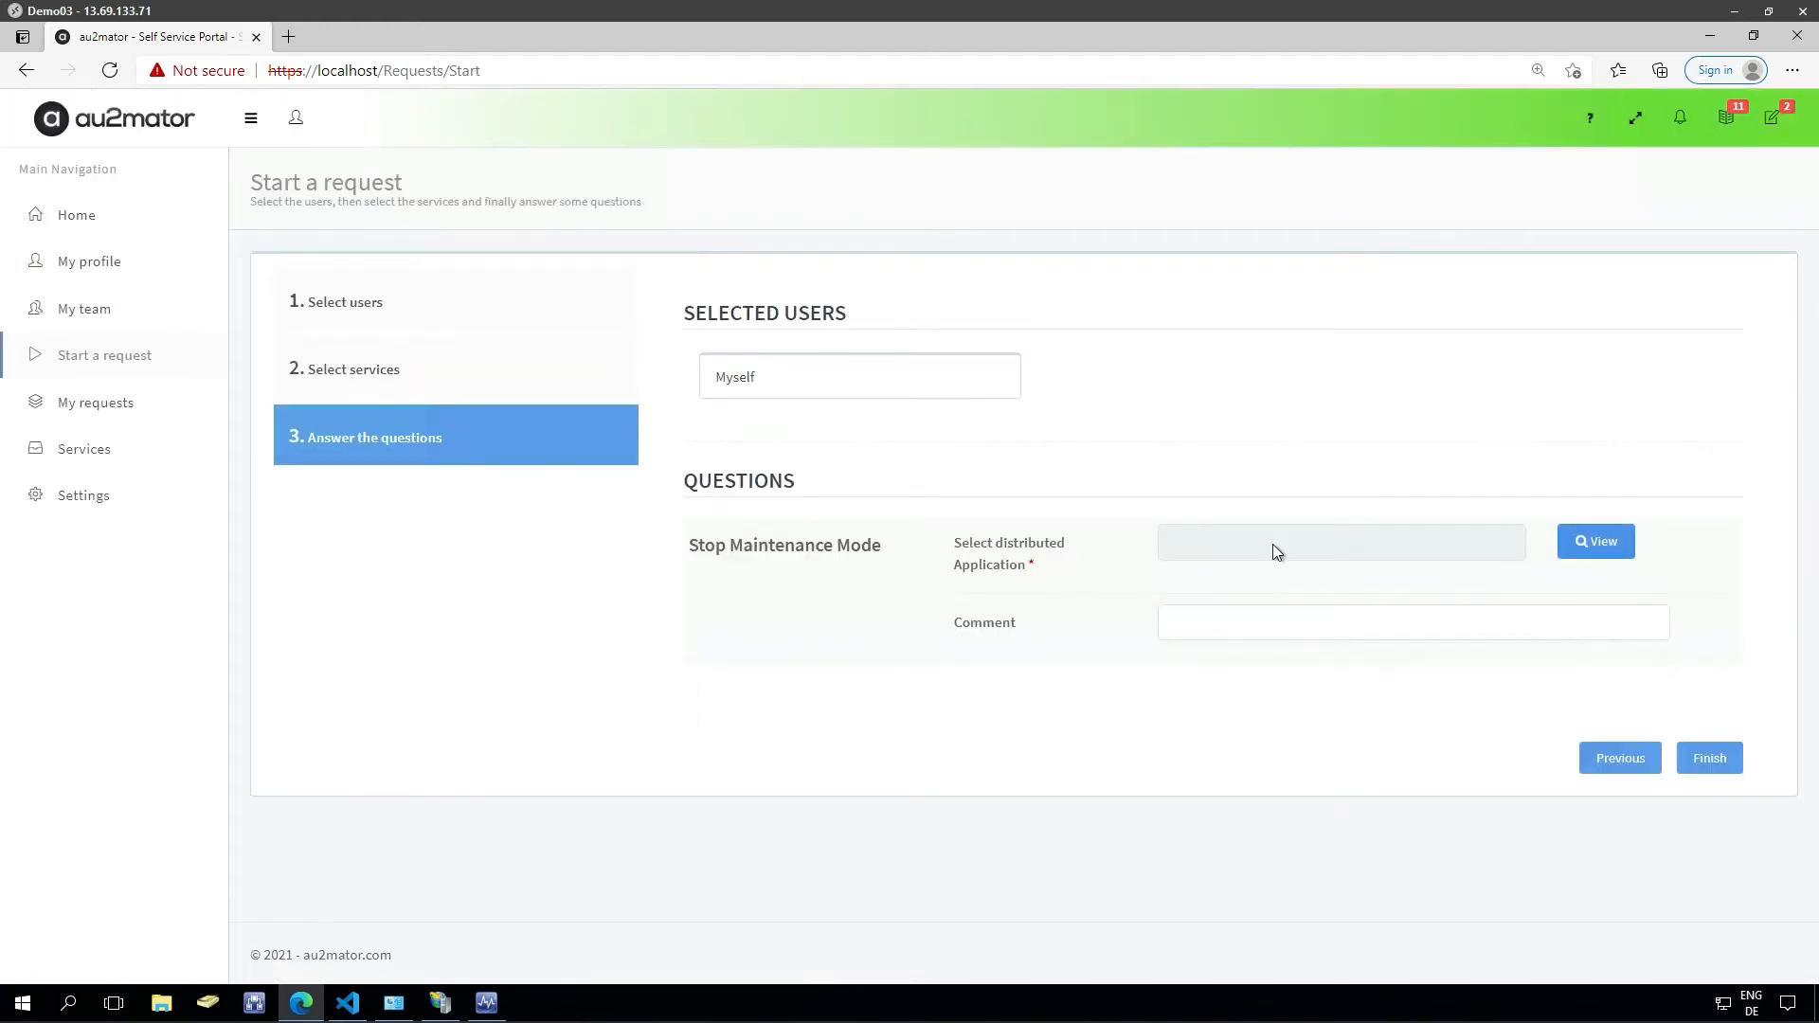
Choose au2mator_DA_Client-Service, enter the comment "it was a test and we are finished" and submit the Stop Maintenance Mode request.
click(1272, 545)
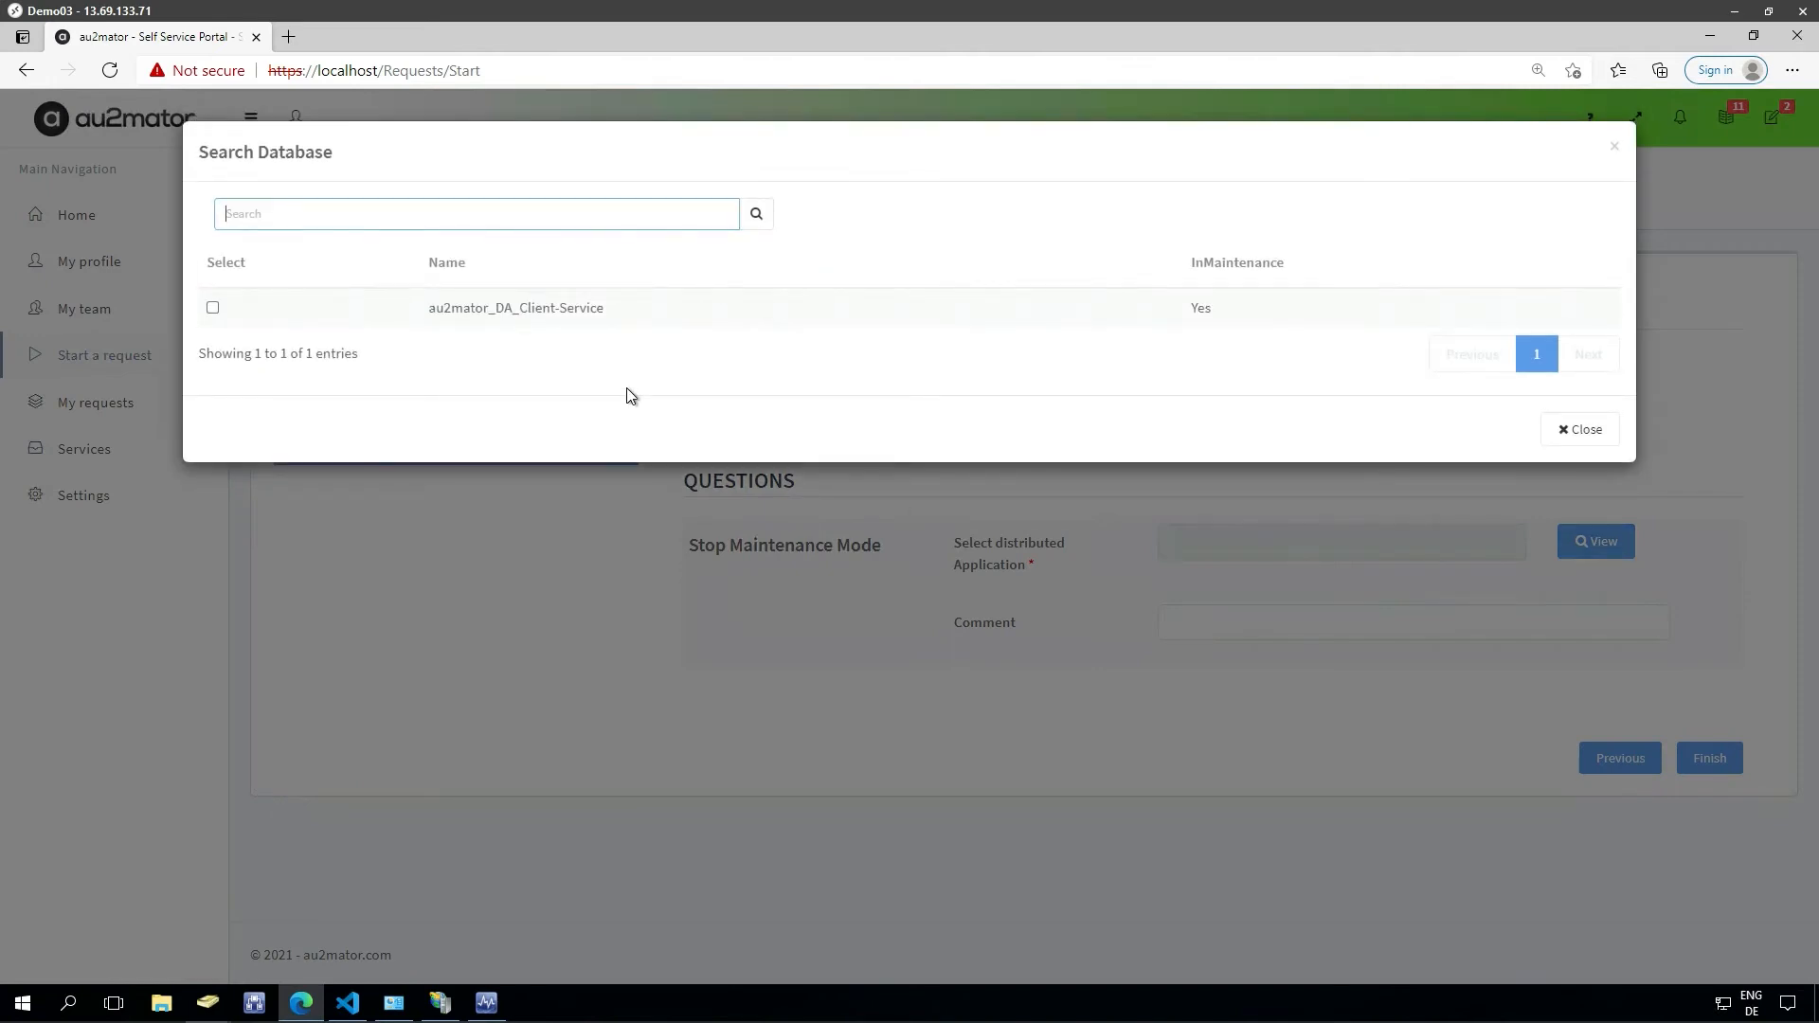
click(213, 308)
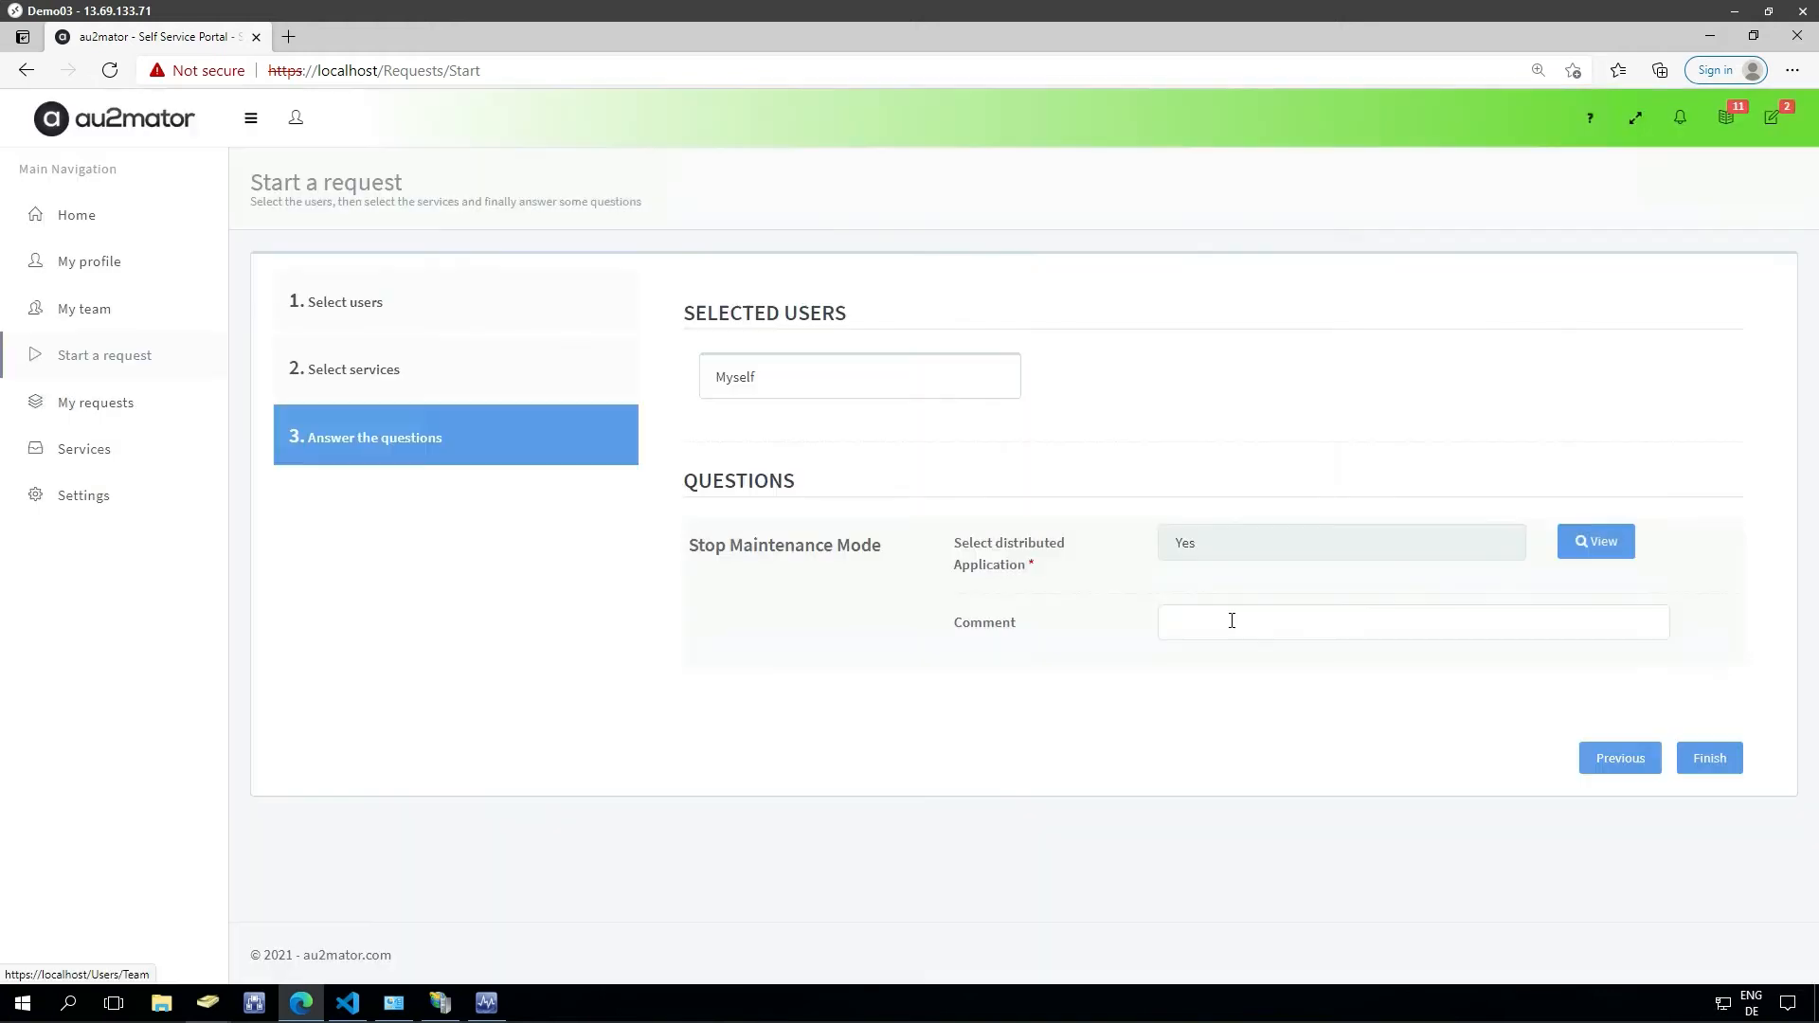
click(1232, 620)
text(it was a test )
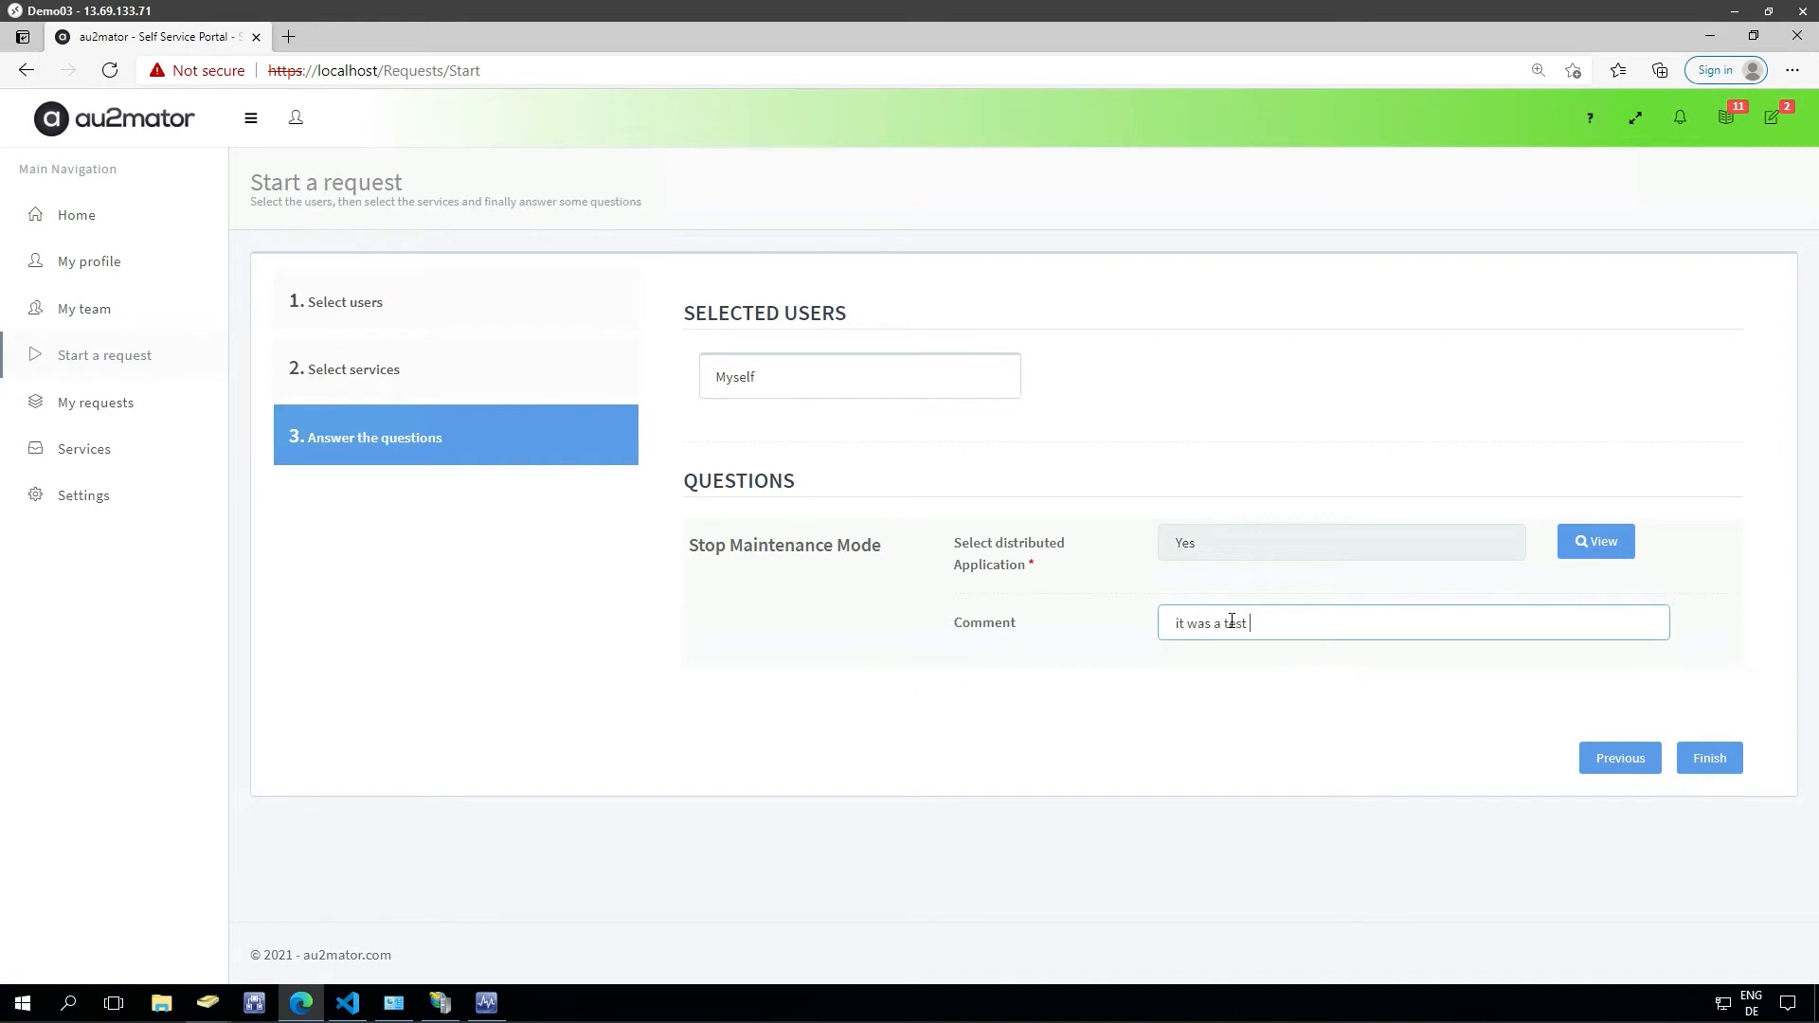
text(and we are finished)
click(1727, 764)
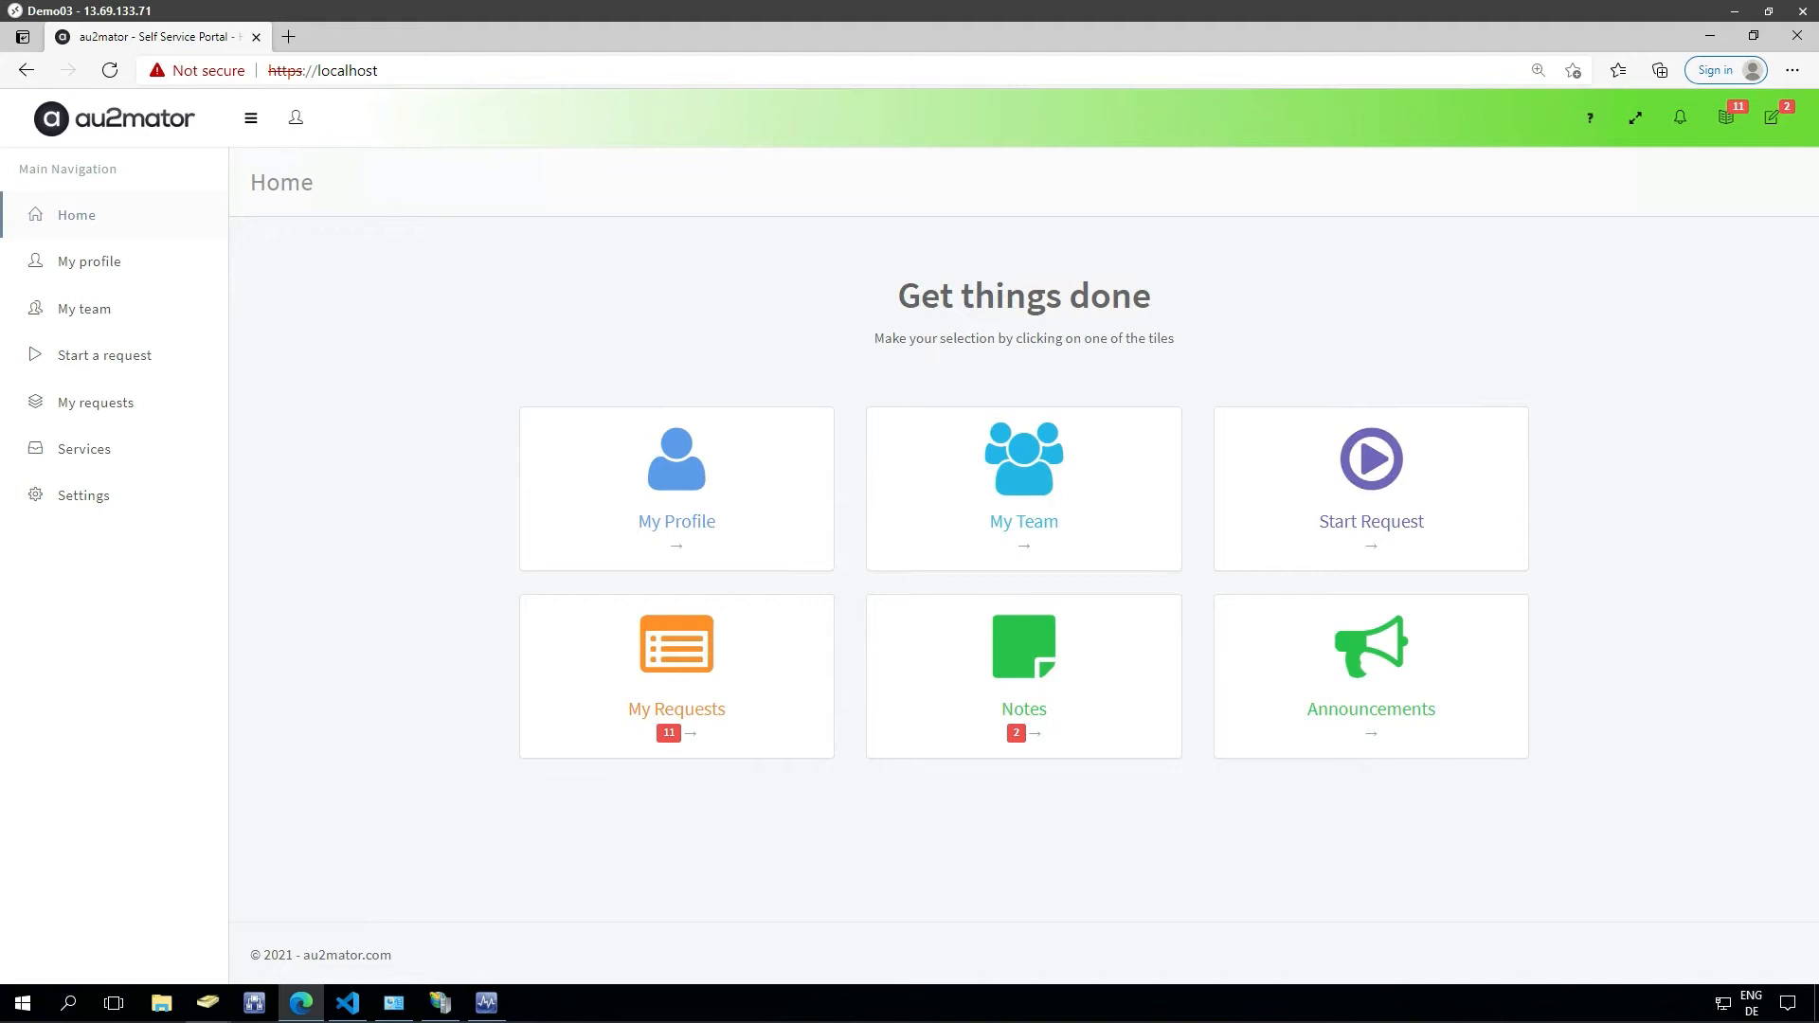
Start another request for Myself and proceed to the service selection.
click(103, 363)
click(969, 503)
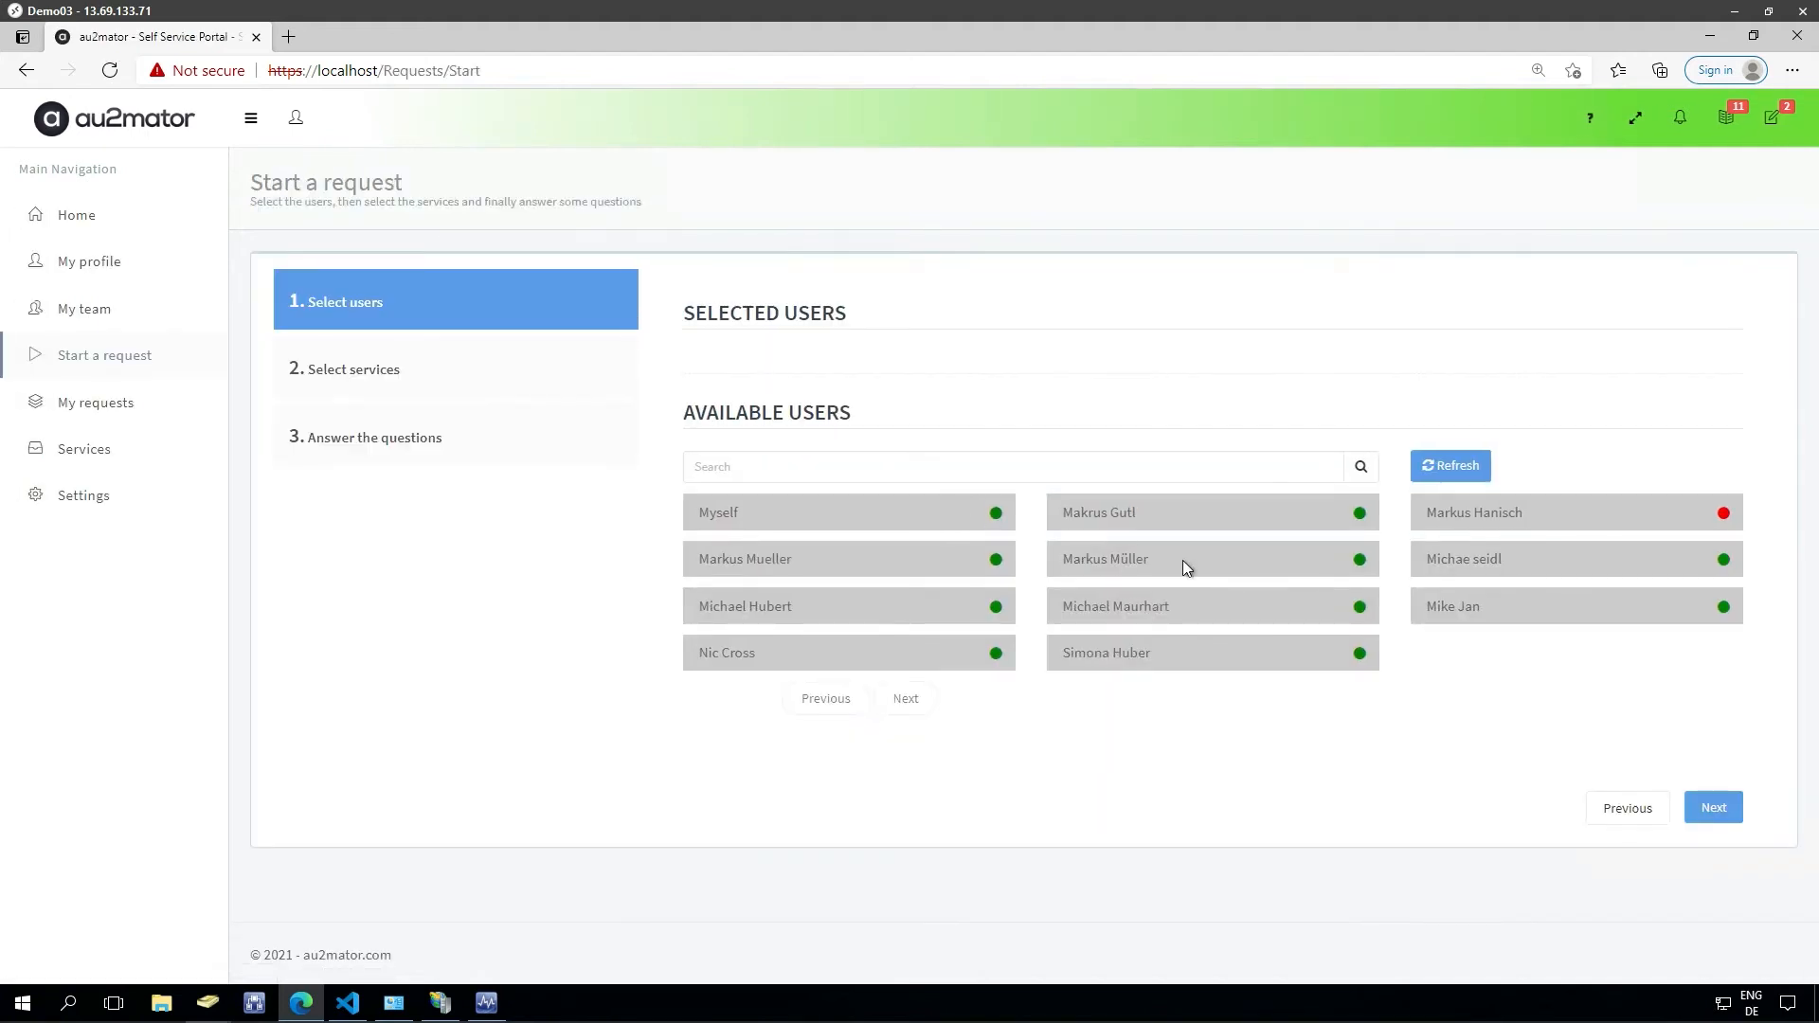
click(1697, 854)
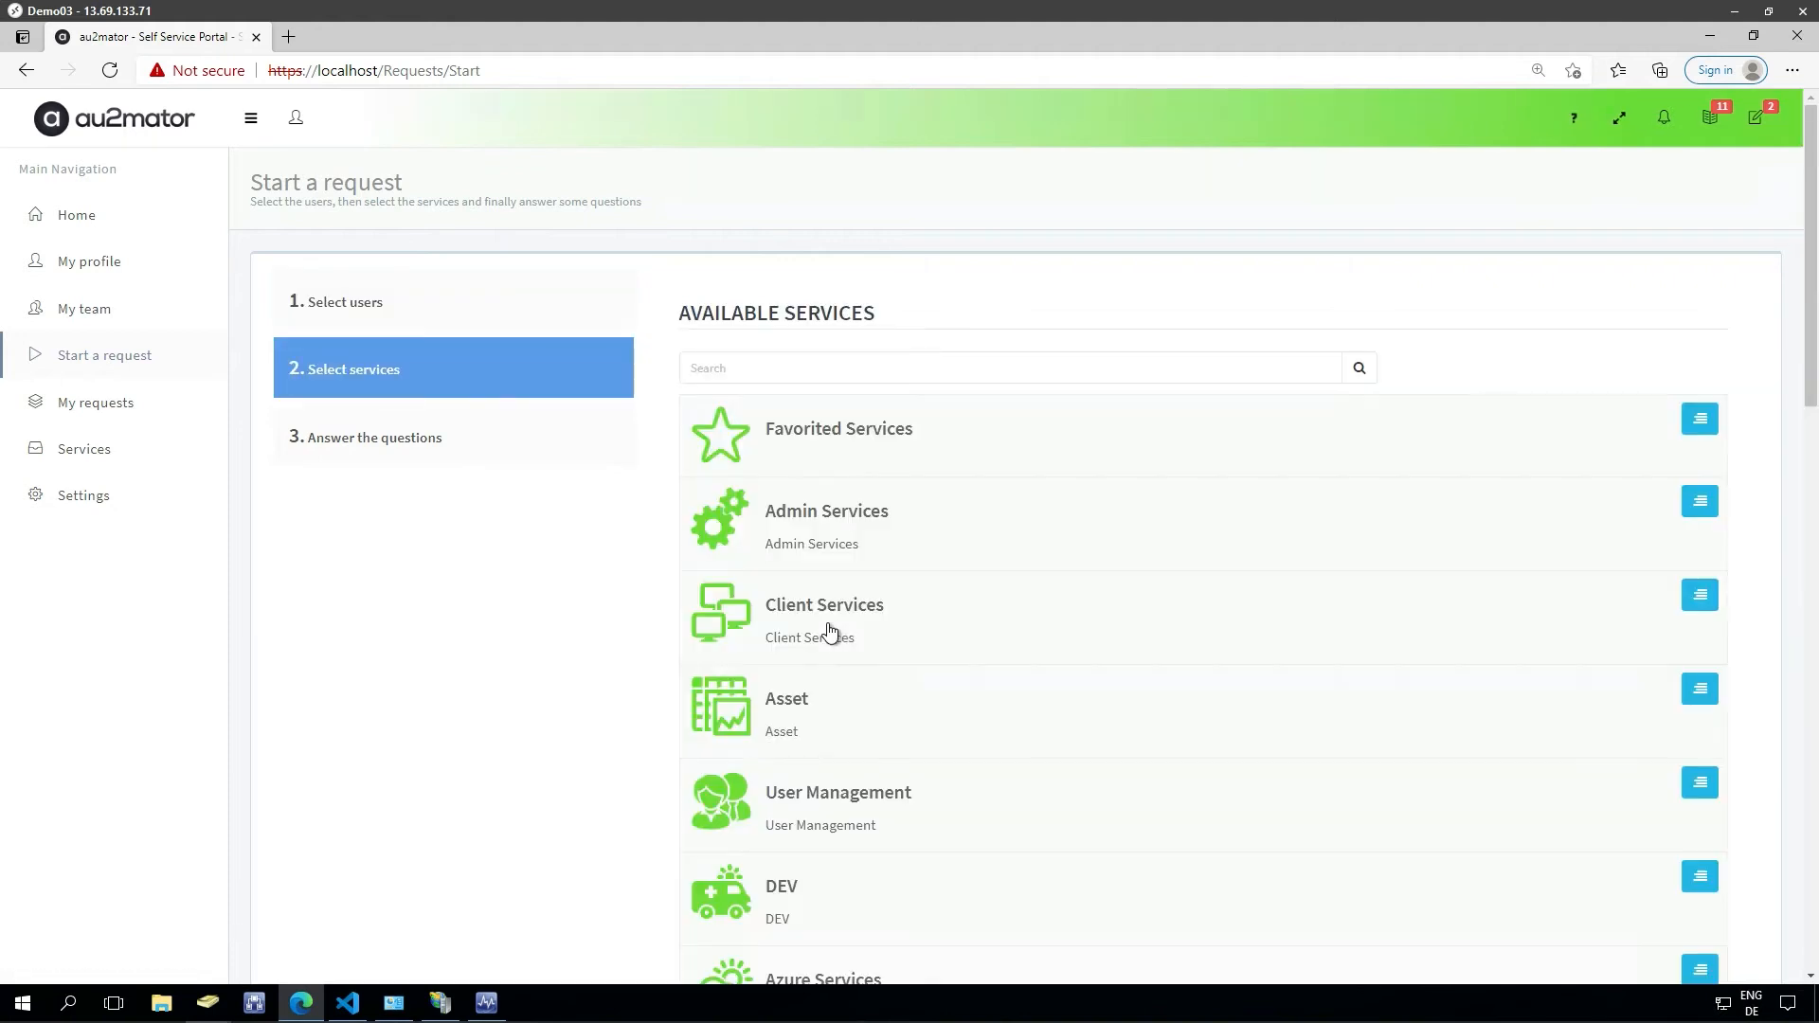
Expand the SCOM Self Service group in the unfiltered service list and examine the services it offers.
scroll(829, 633, down, 7)
scroll(829, 630, down, 4)
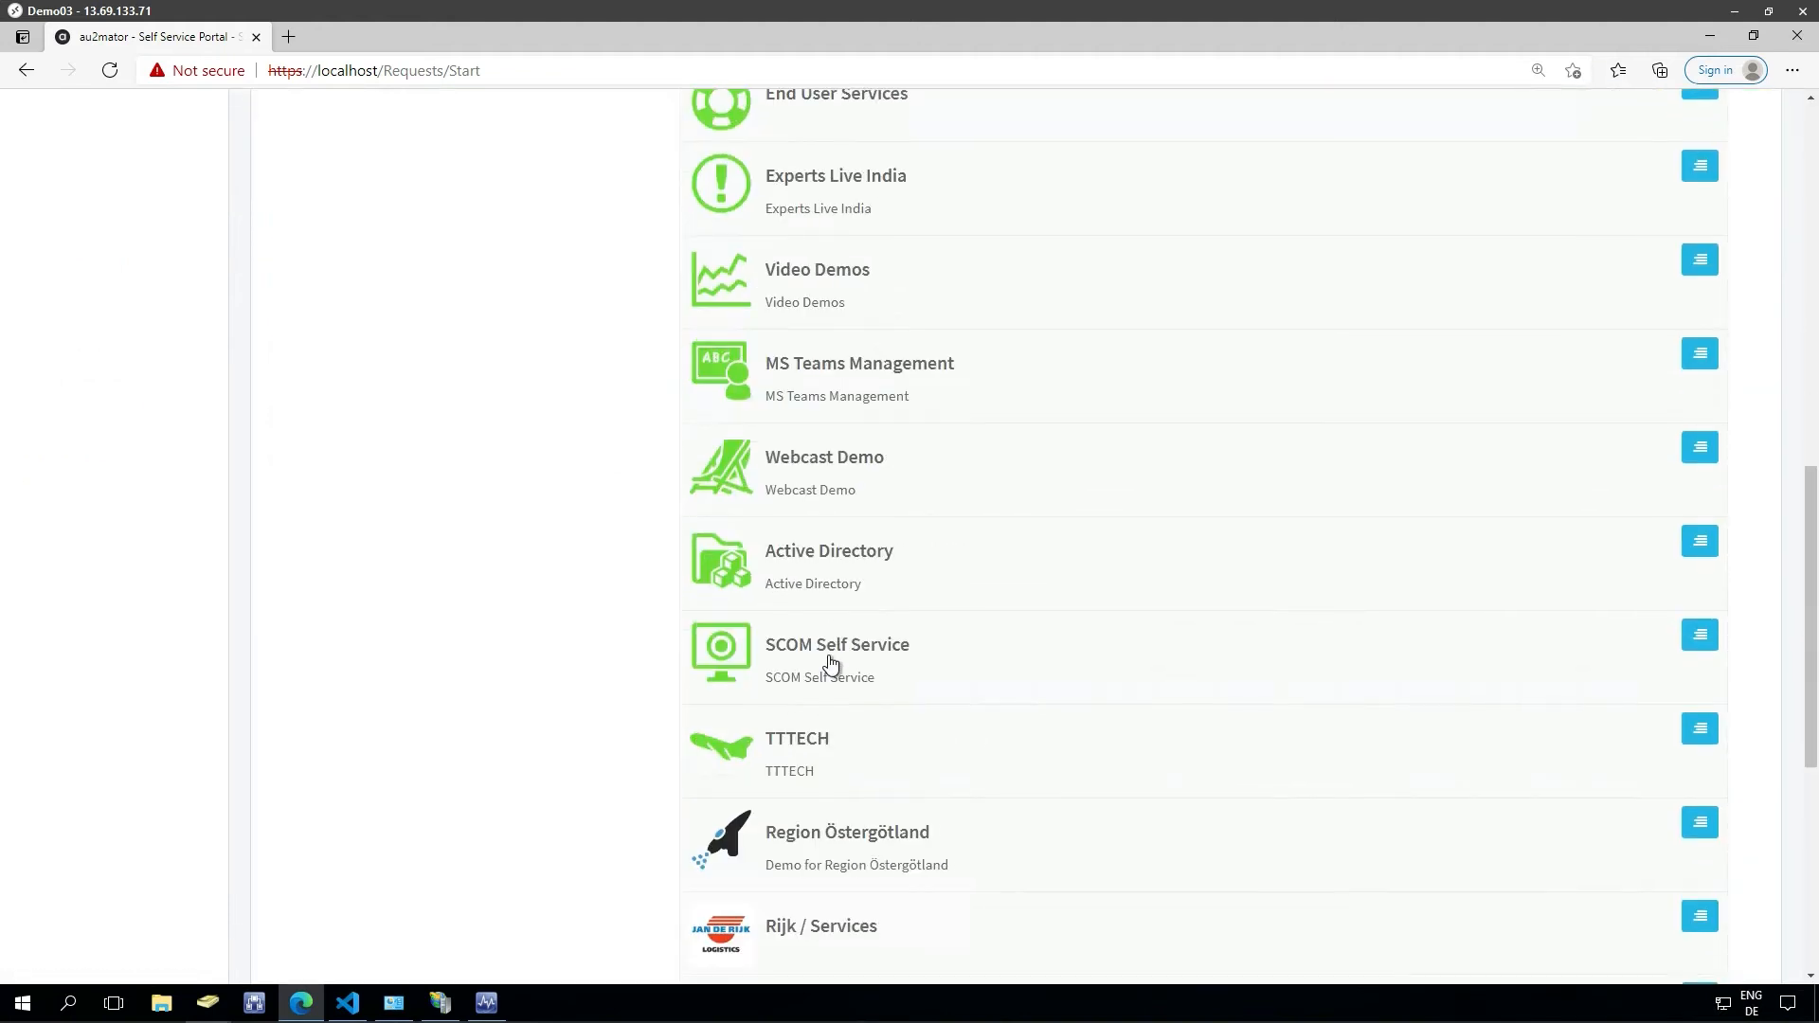
scroll(830, 660, up, 1)
scroll(831, 664, down, 1)
click(831, 663)
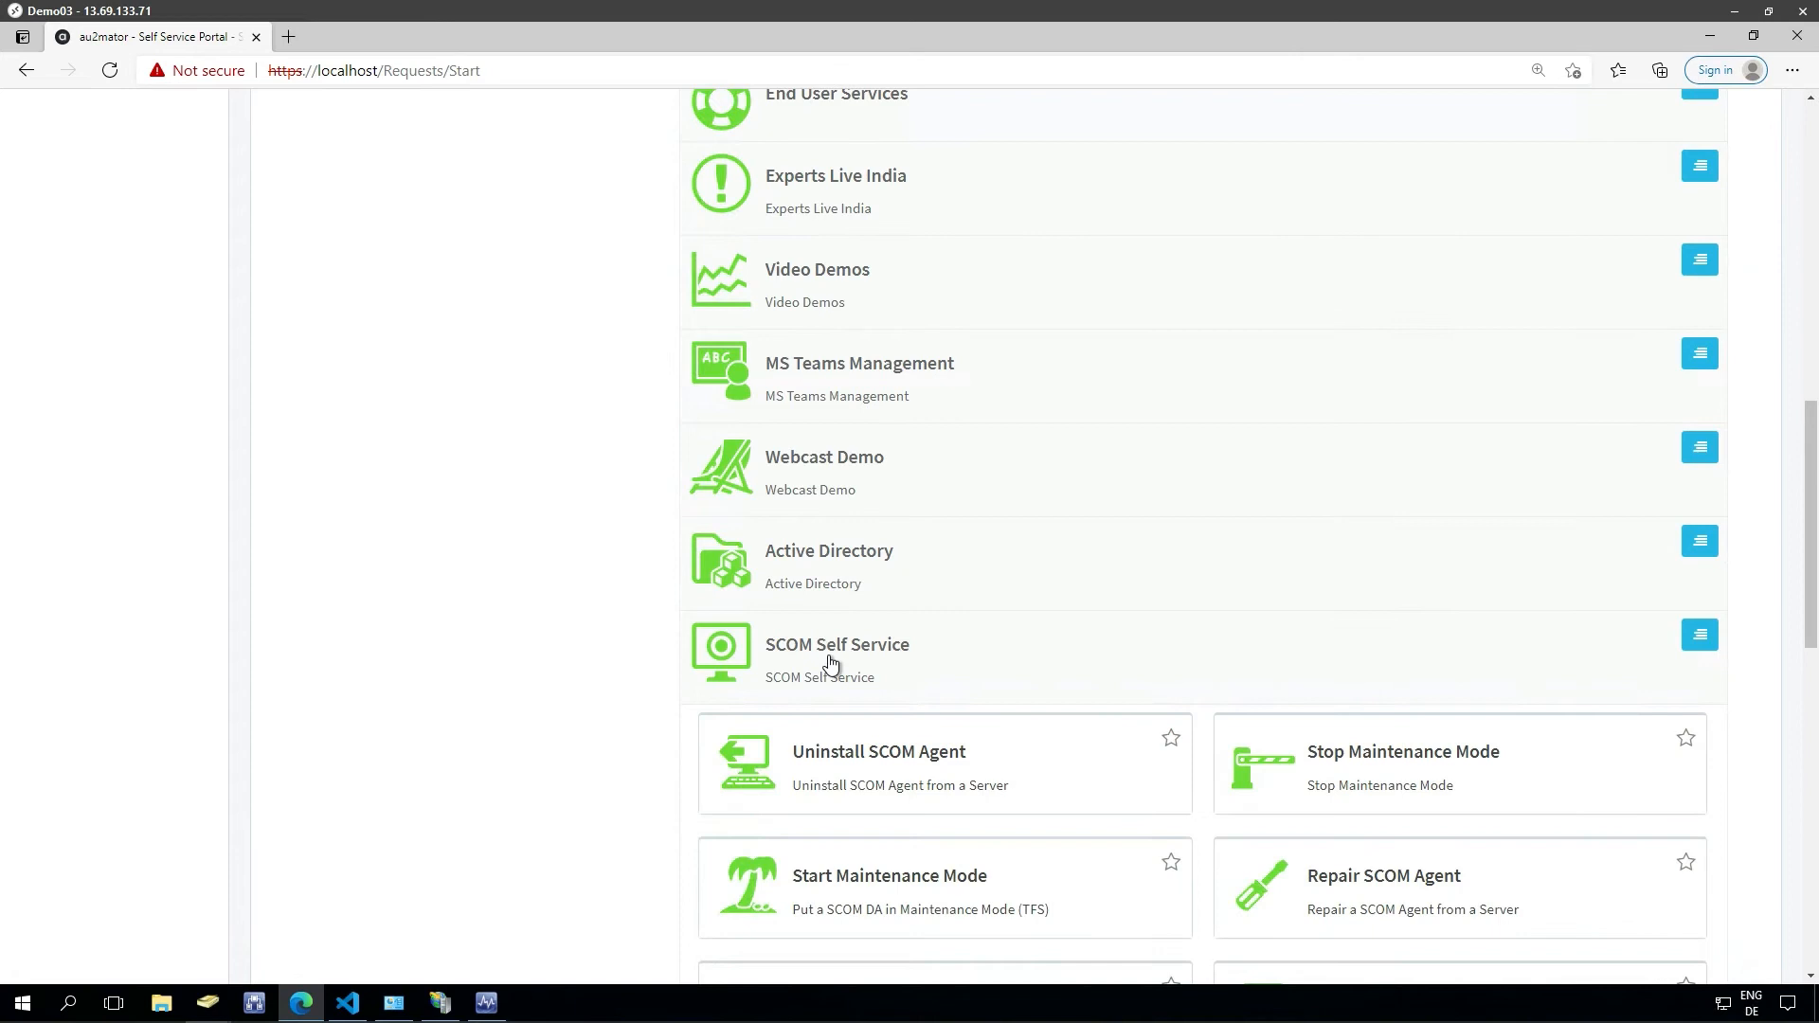
scroll(831, 664, down, 5)
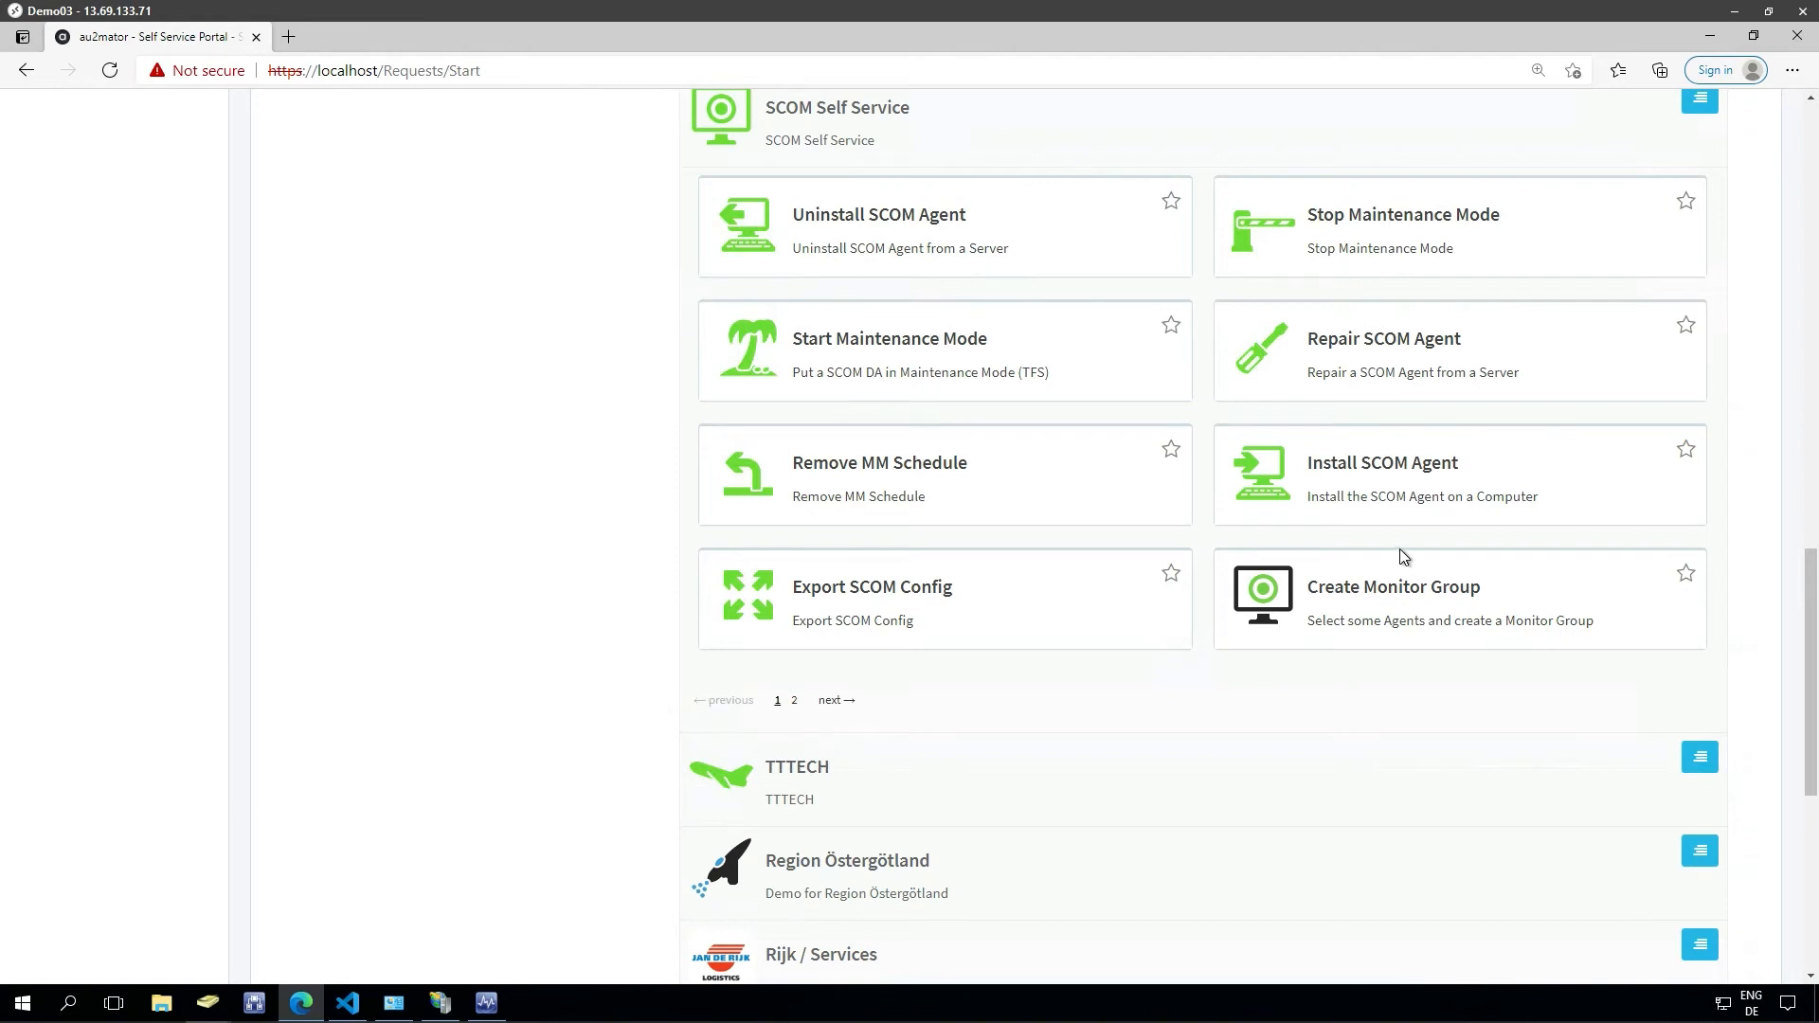
Examine the second page of SCOM Self Service offerings and return to the first page.
click(795, 705)
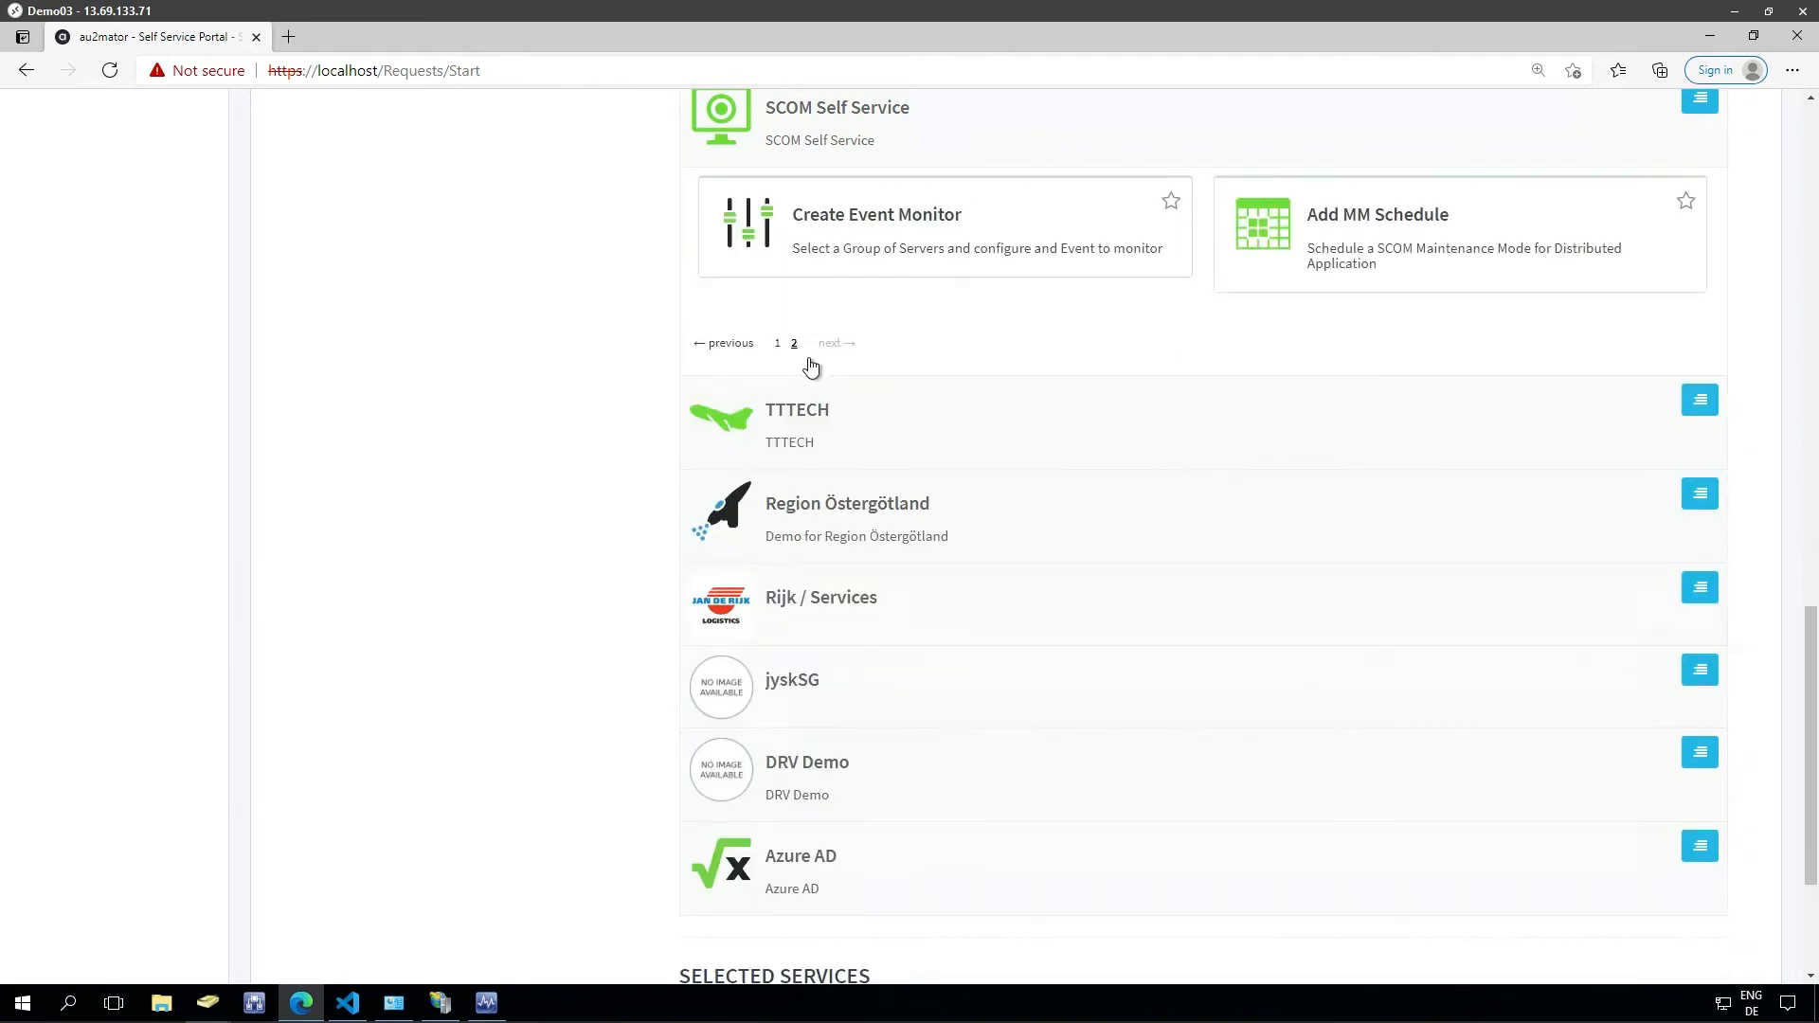
click(778, 342)
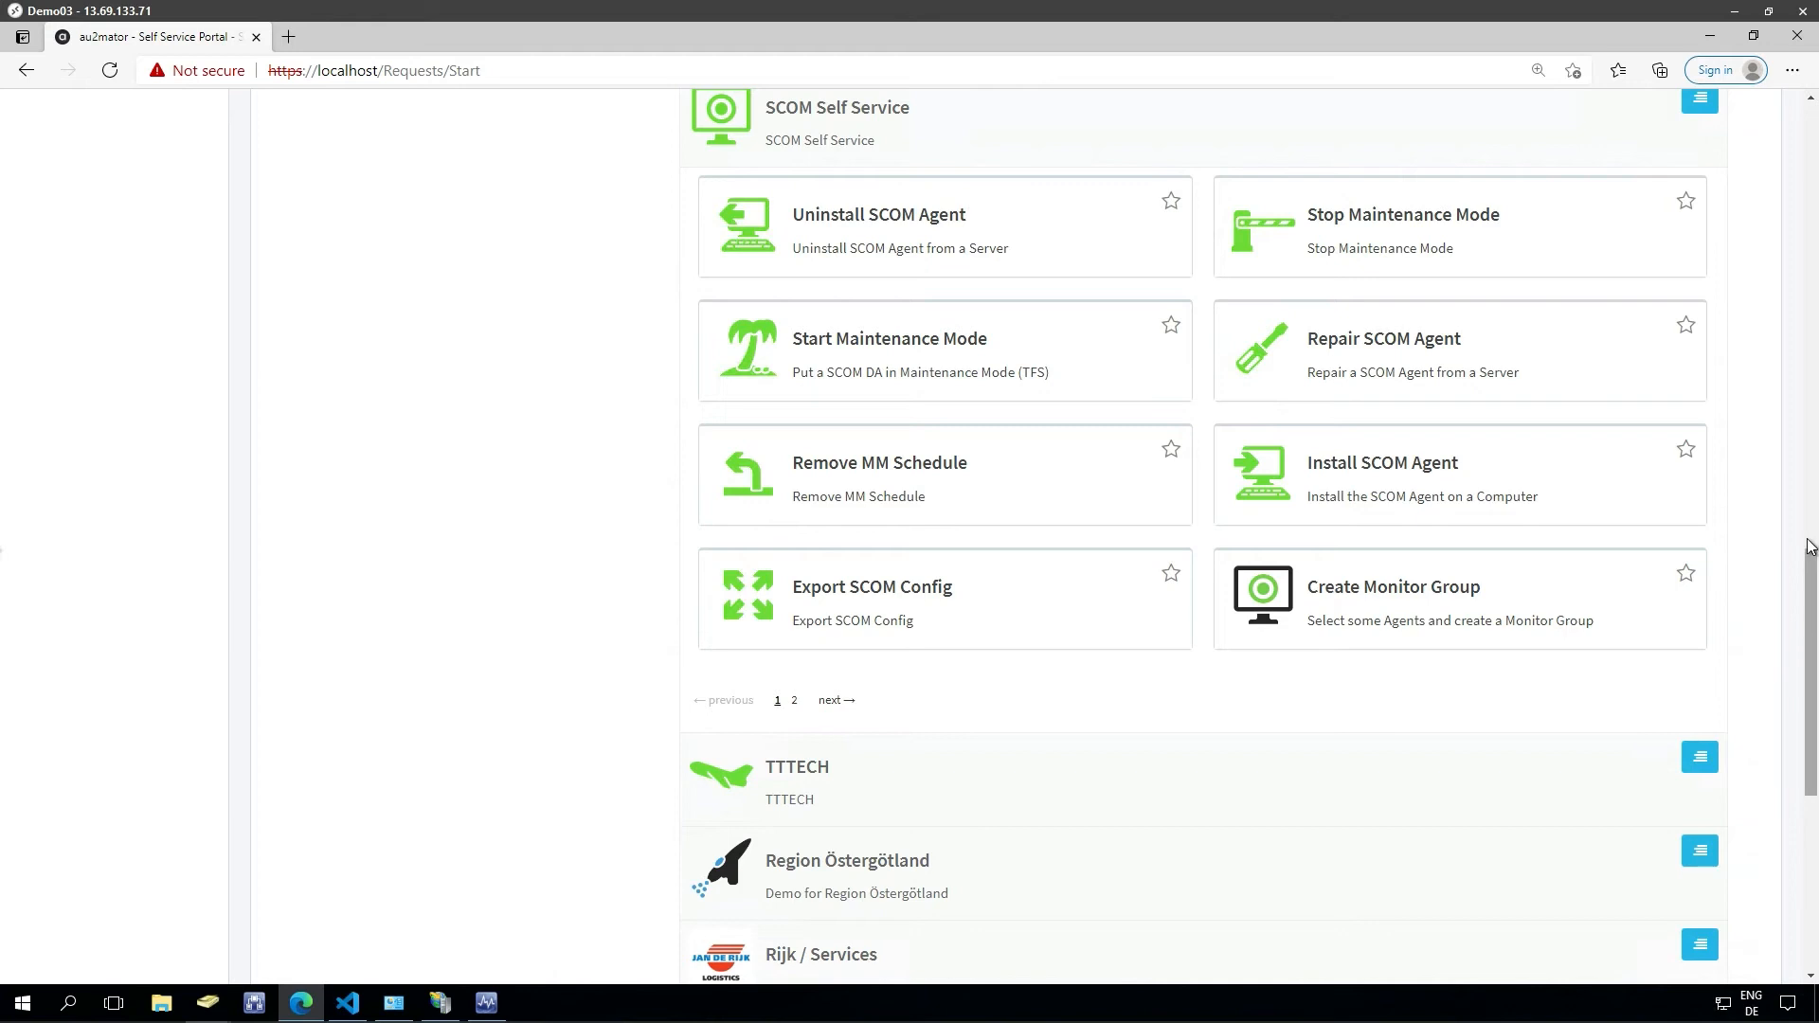
Select the Create New Team service from the MS Teams Management group and proceed to its questions.
scroll(826, 529, up, 5)
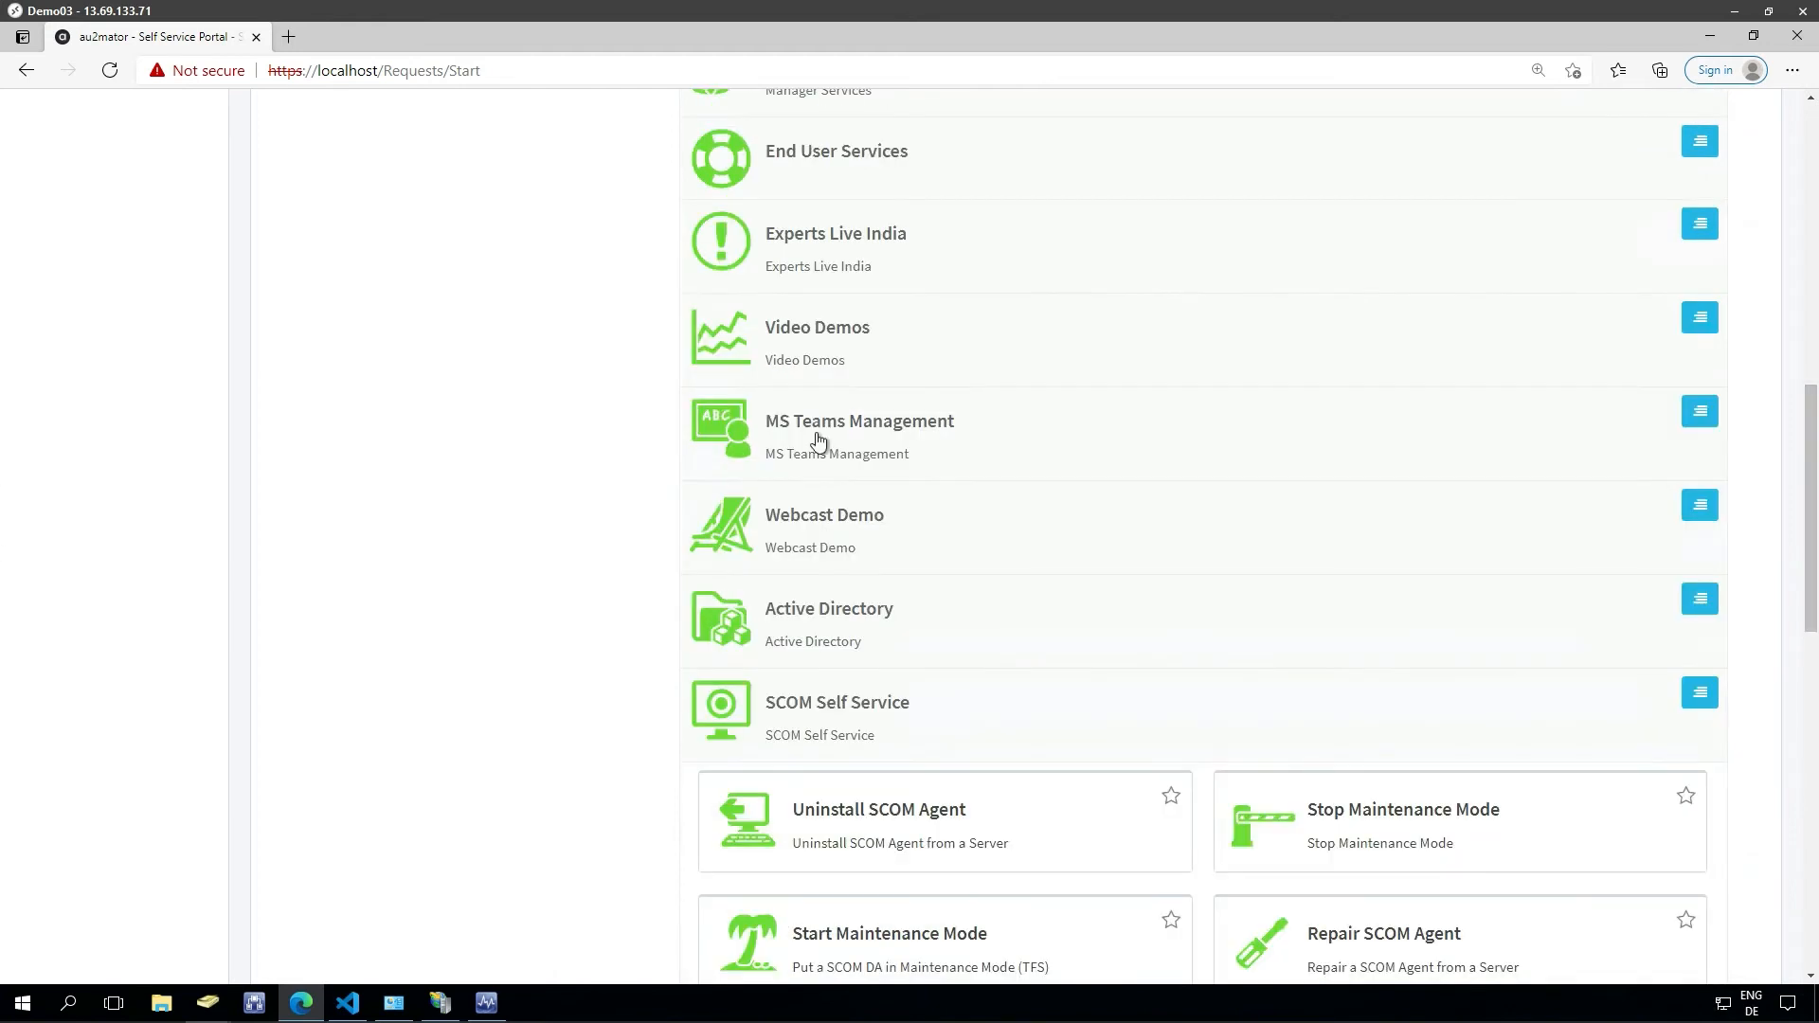
click(725, 440)
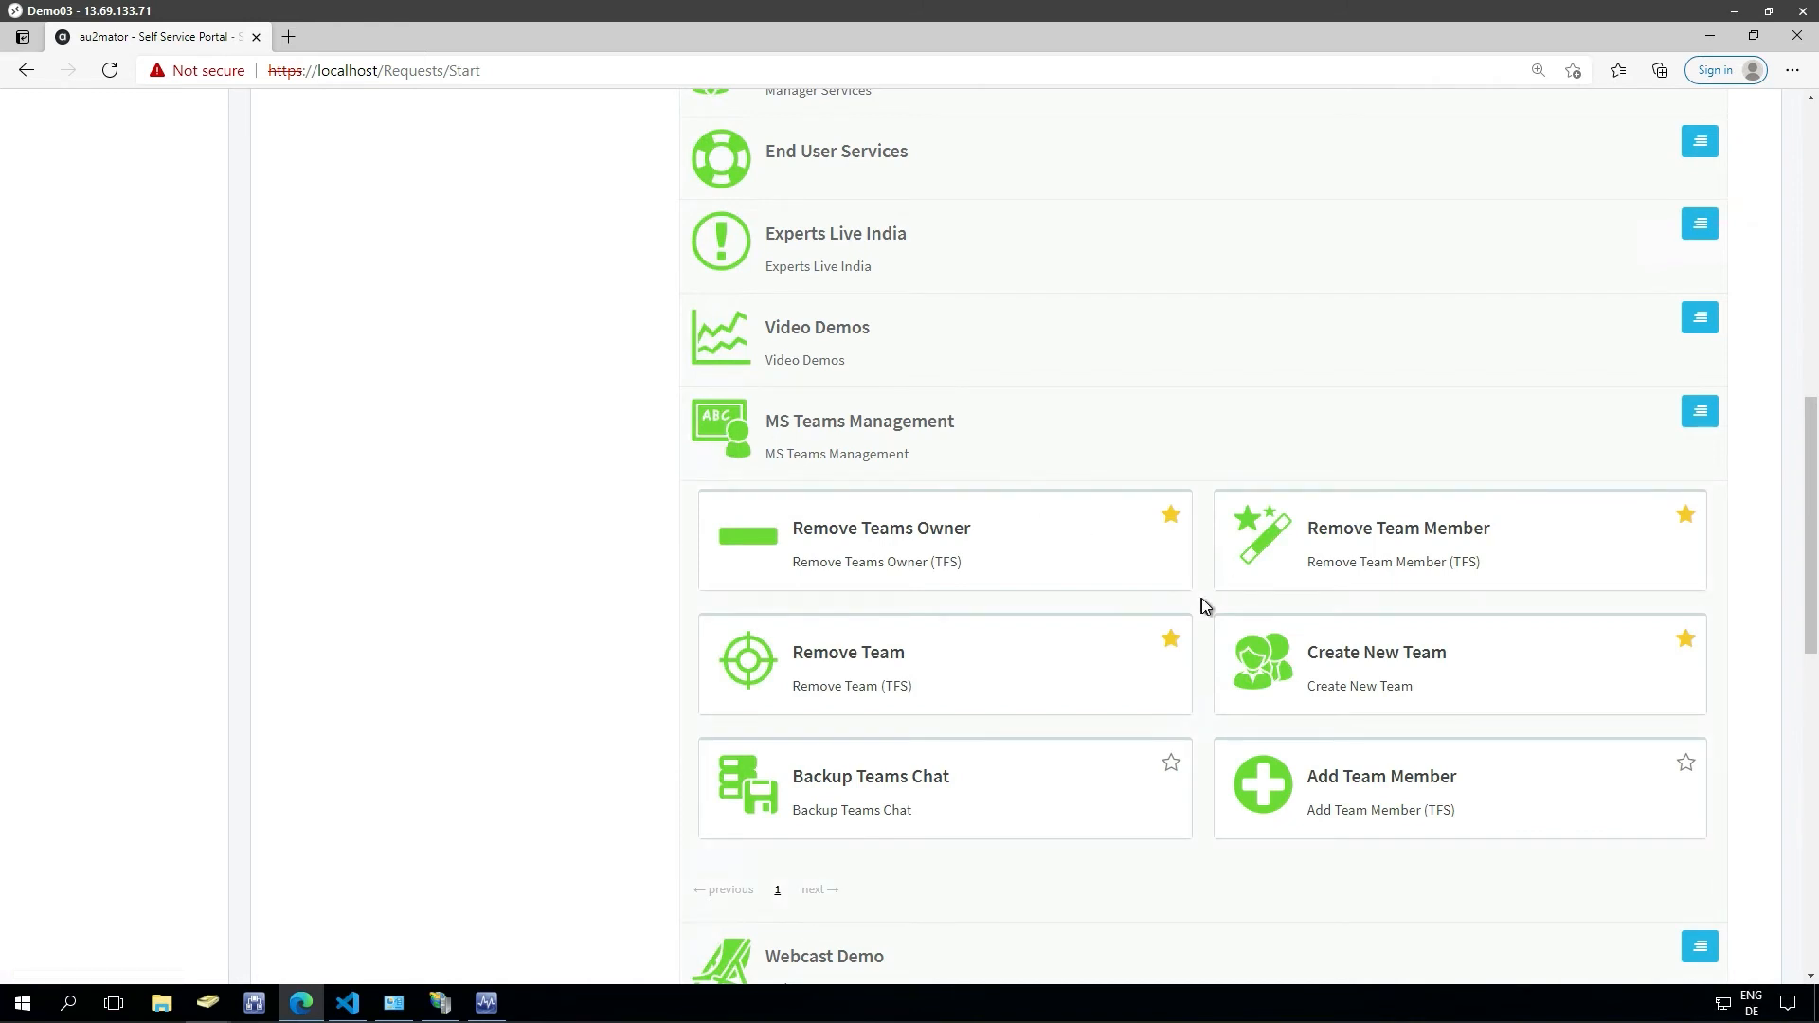
click(1277, 659)
scroll(1281, 663, down, 10)
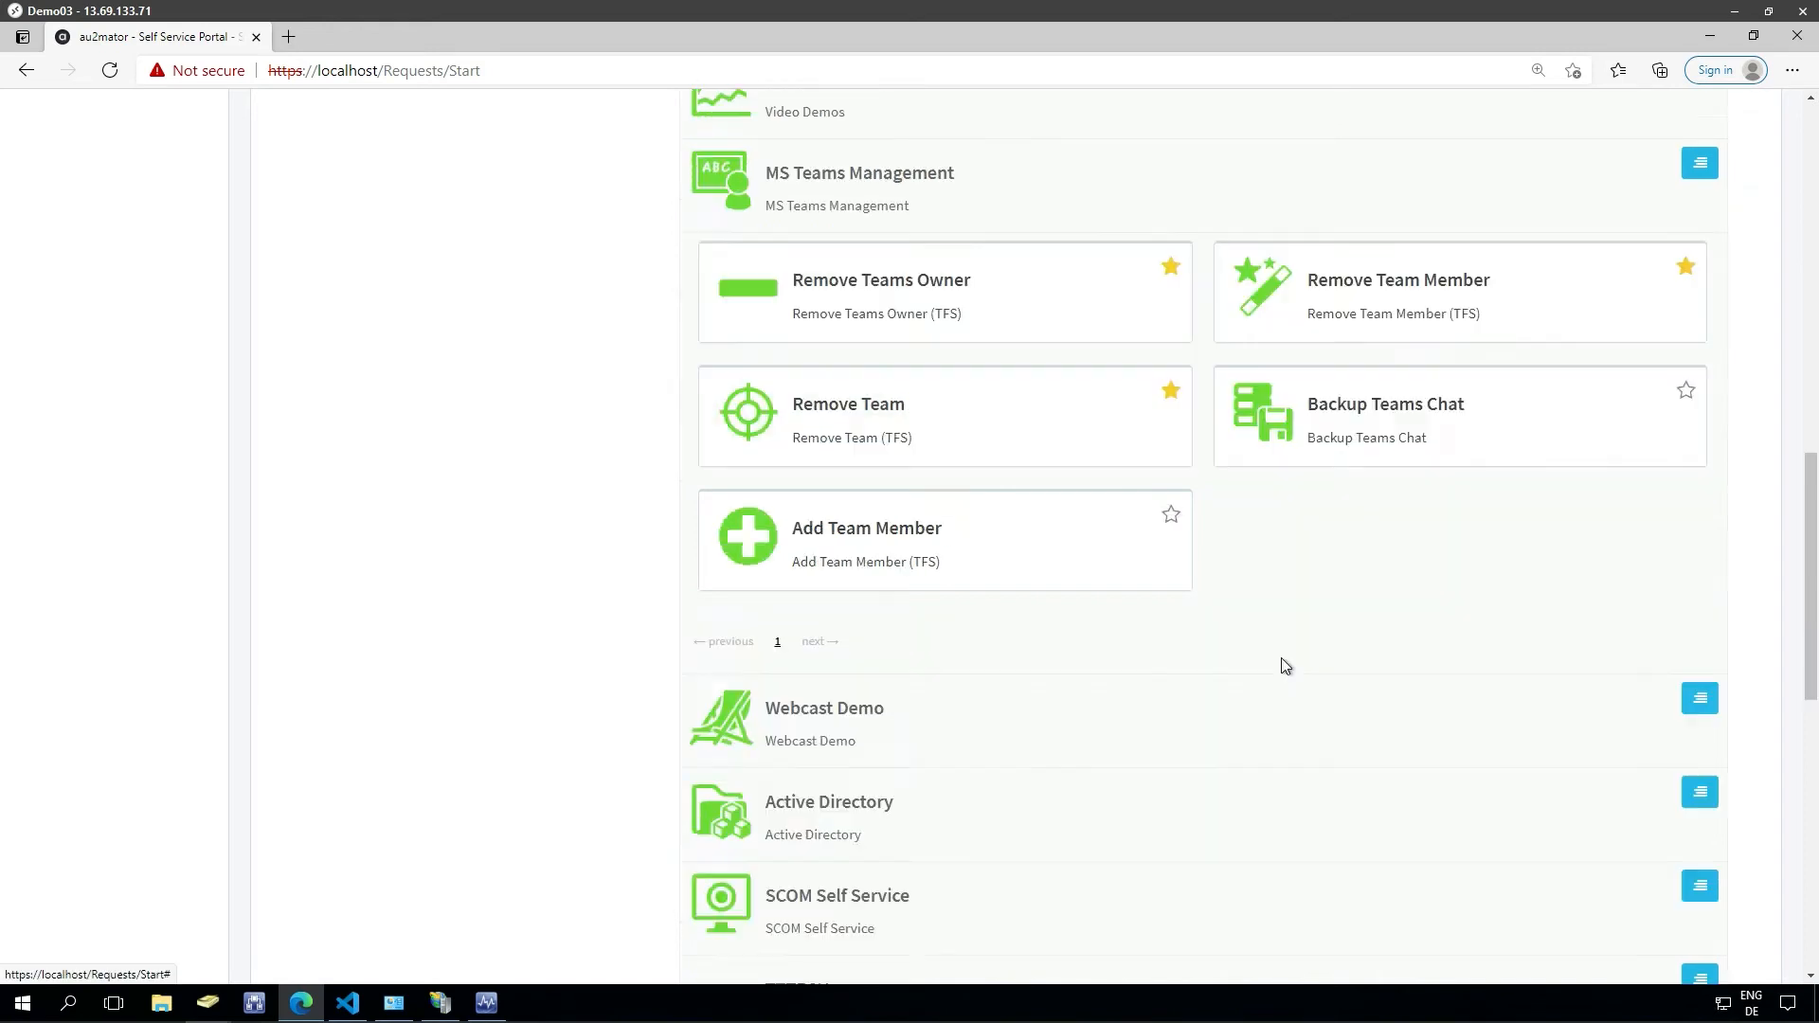
click(1720, 840)
Enter "SCOMathon 2021" as both the team name and the description of the new team.
click(1228, 546)
text(SCOMathon 20212)
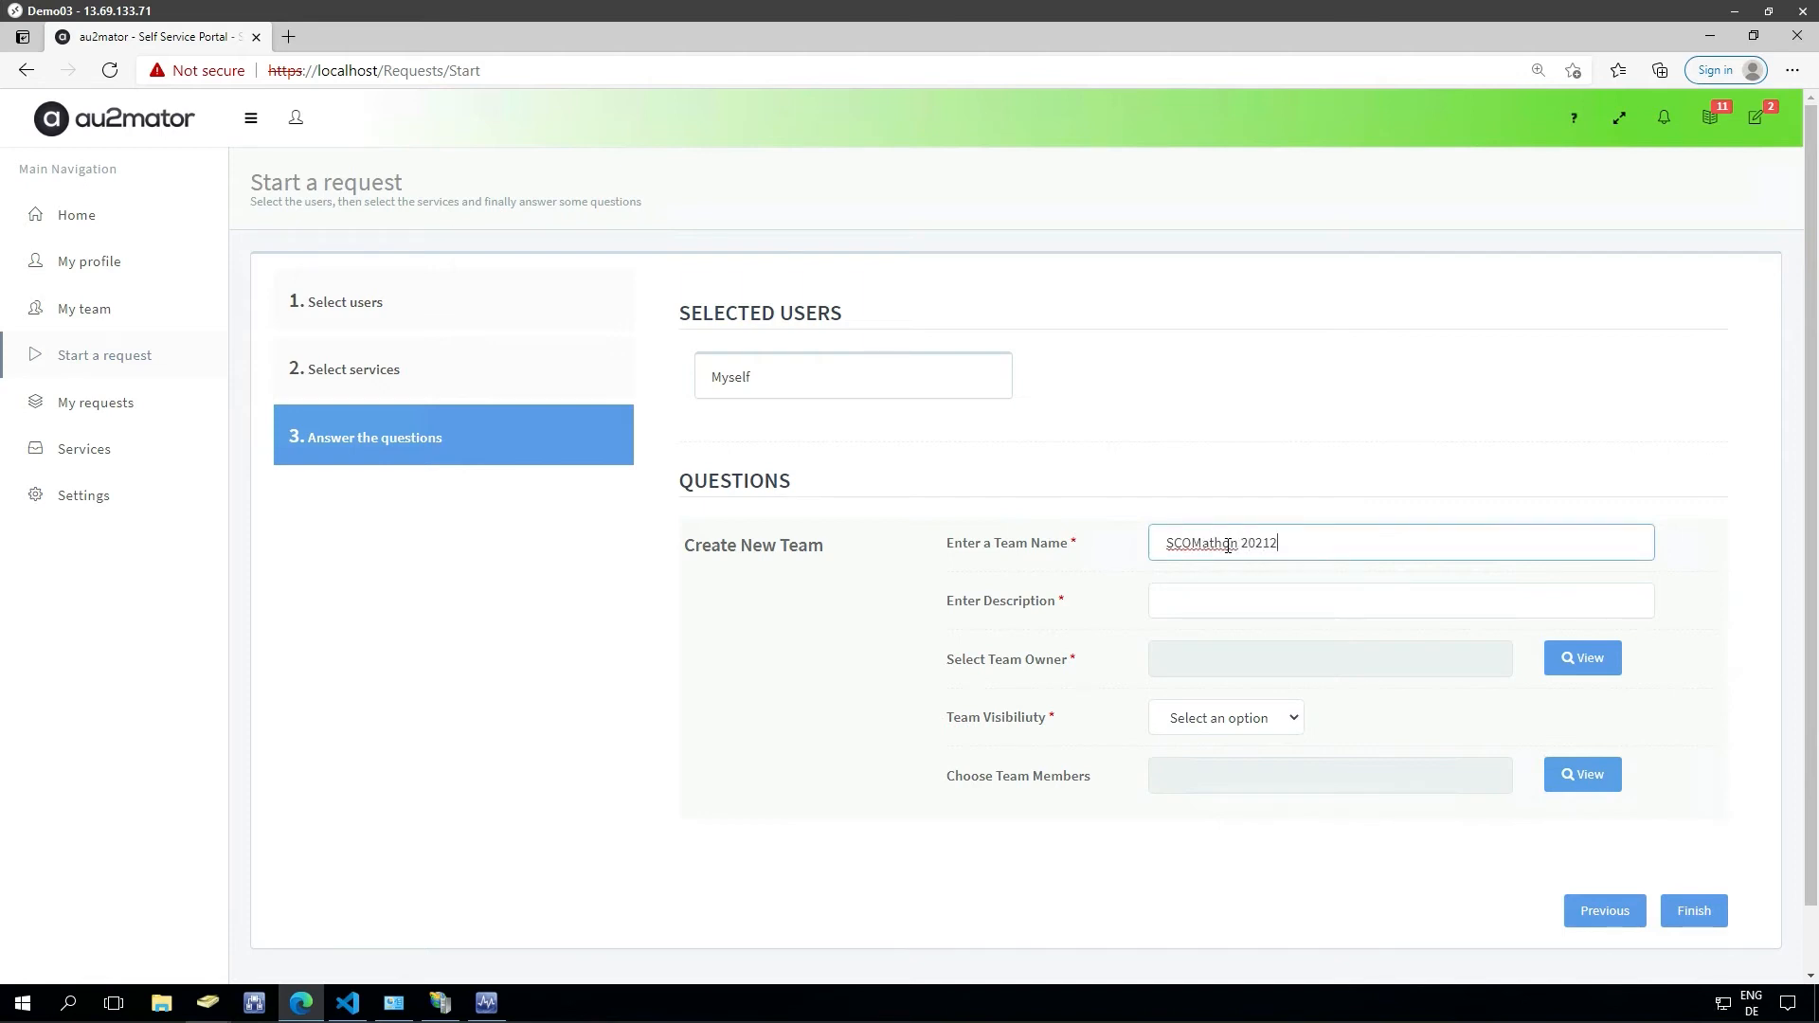
key(BackSpace)
key(Tab)
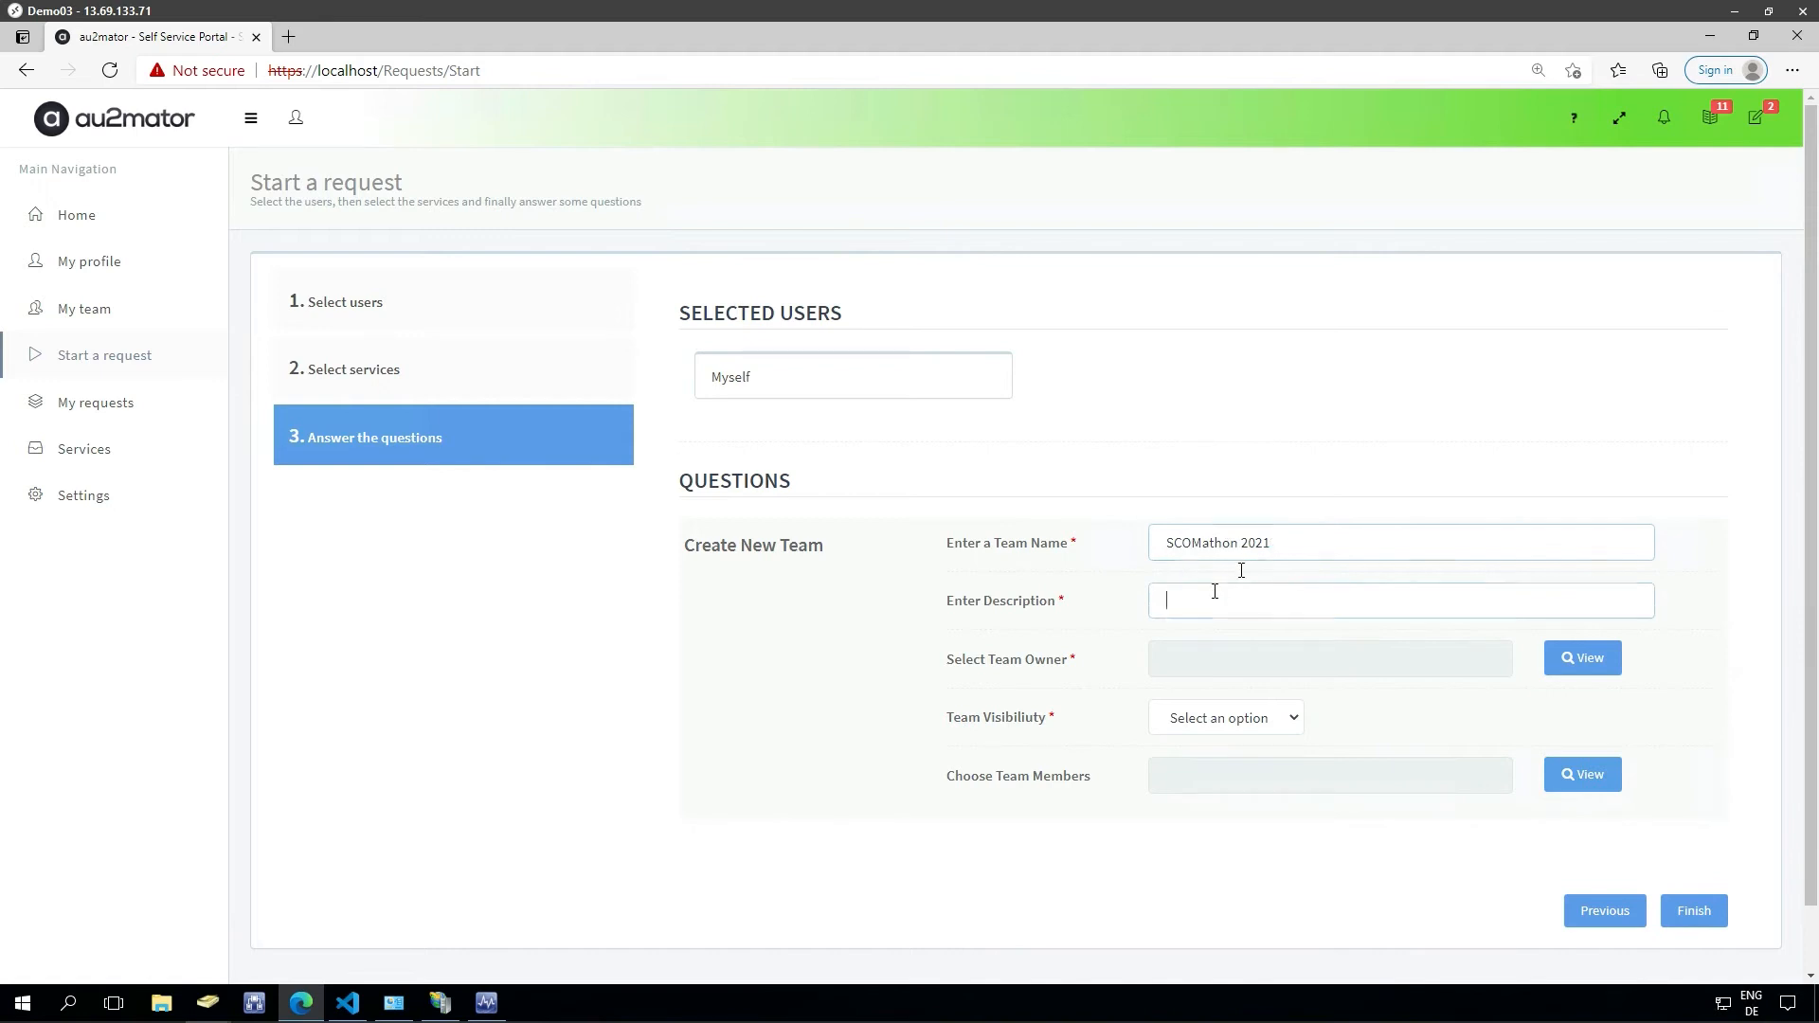
triple_click(1243, 543)
key(ctrl+c)
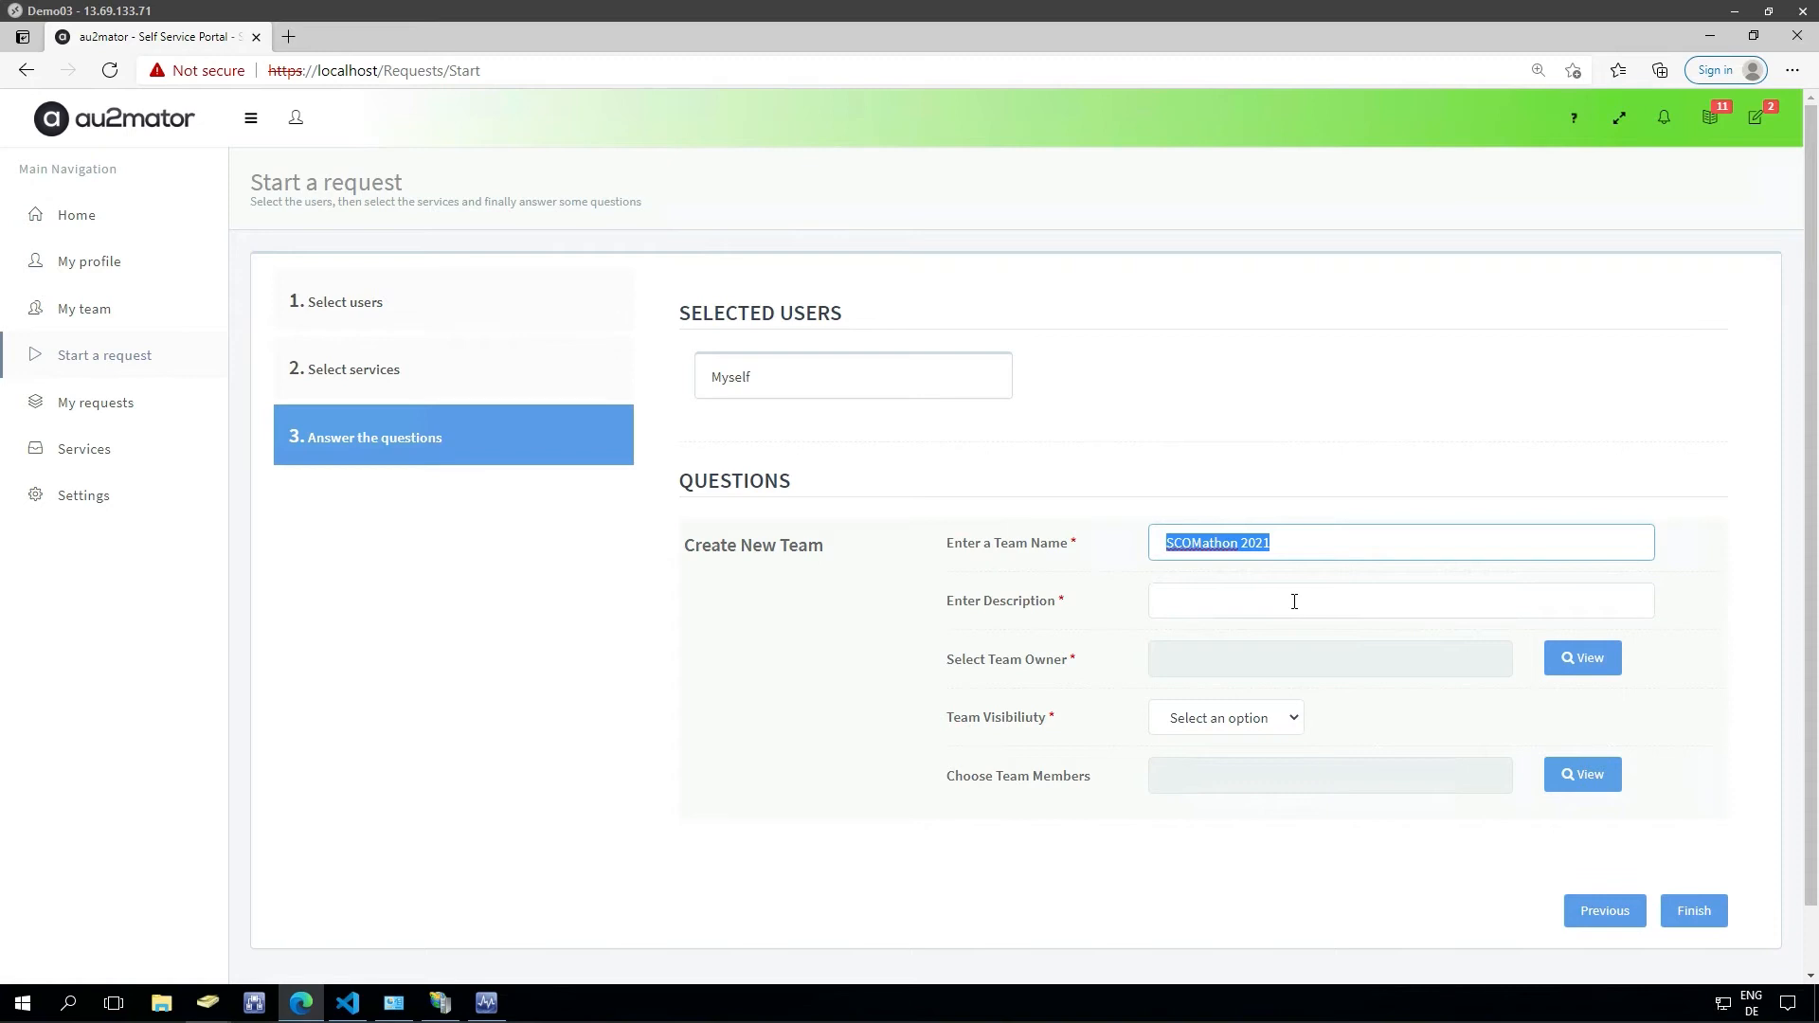
click(1193, 601)
key(ctrl+v)
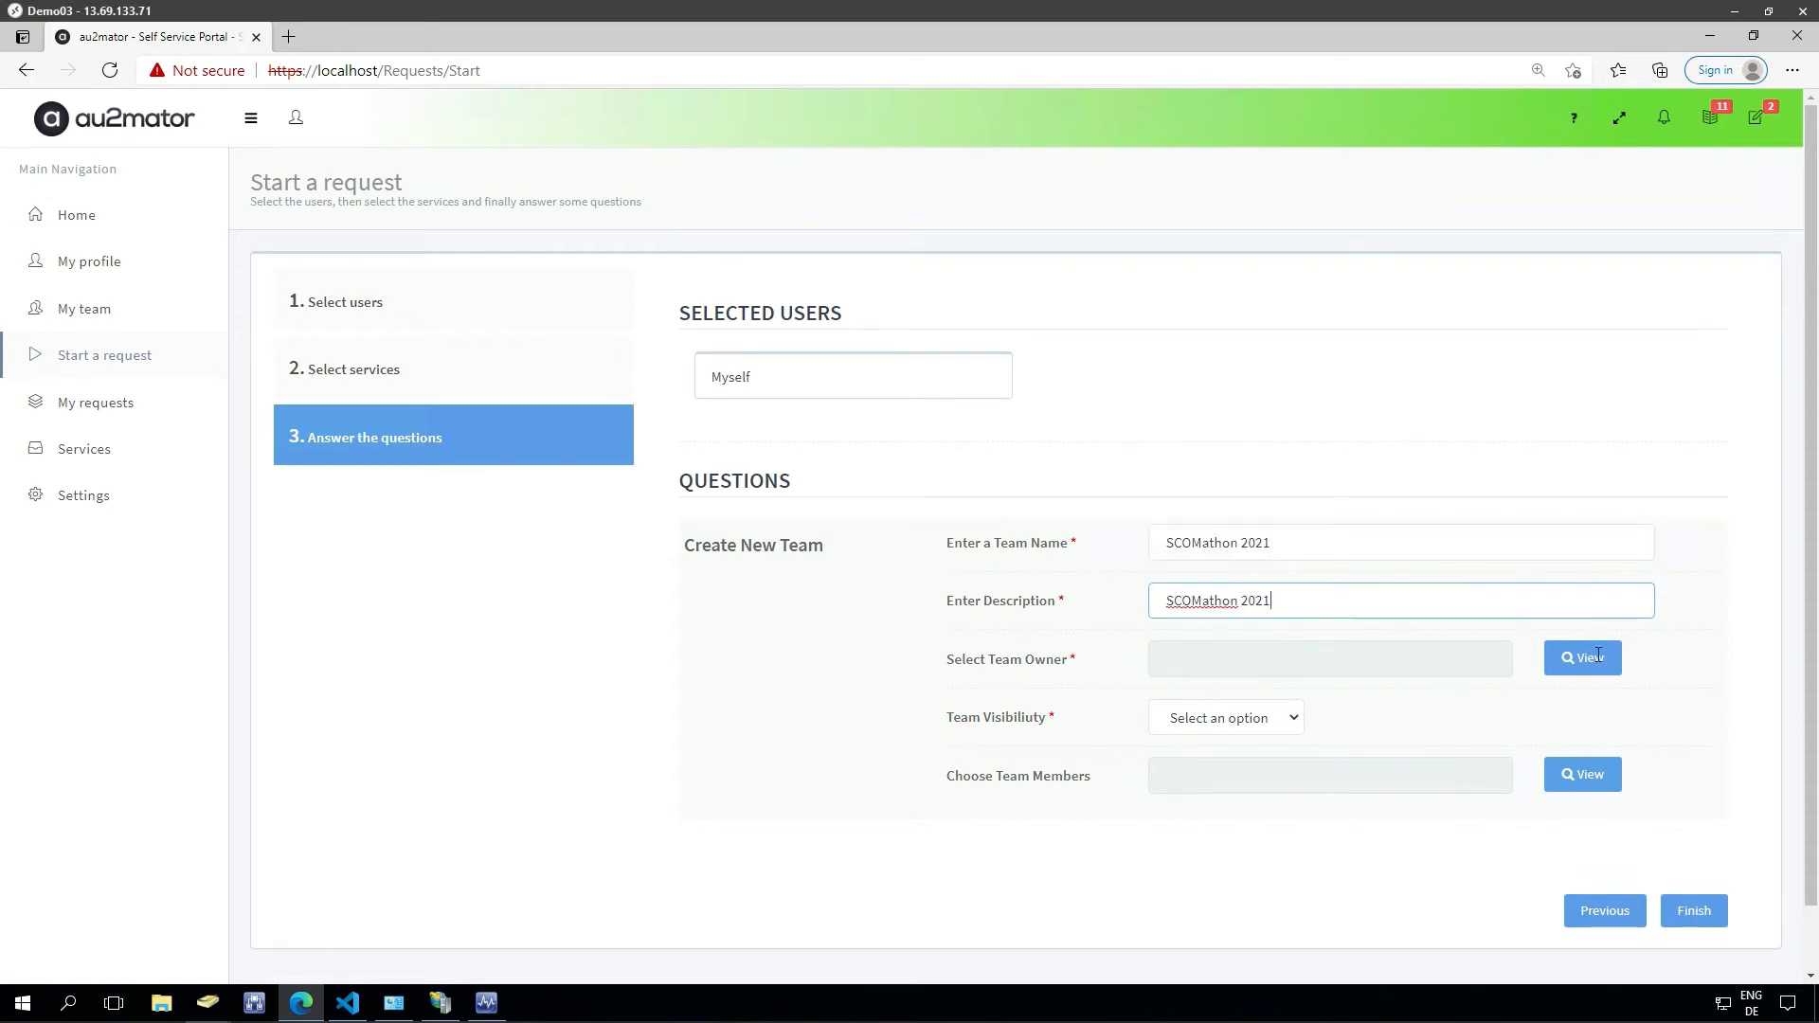
Search Active Directory for the team owner by last name and assign the matching account.
click(1582, 658)
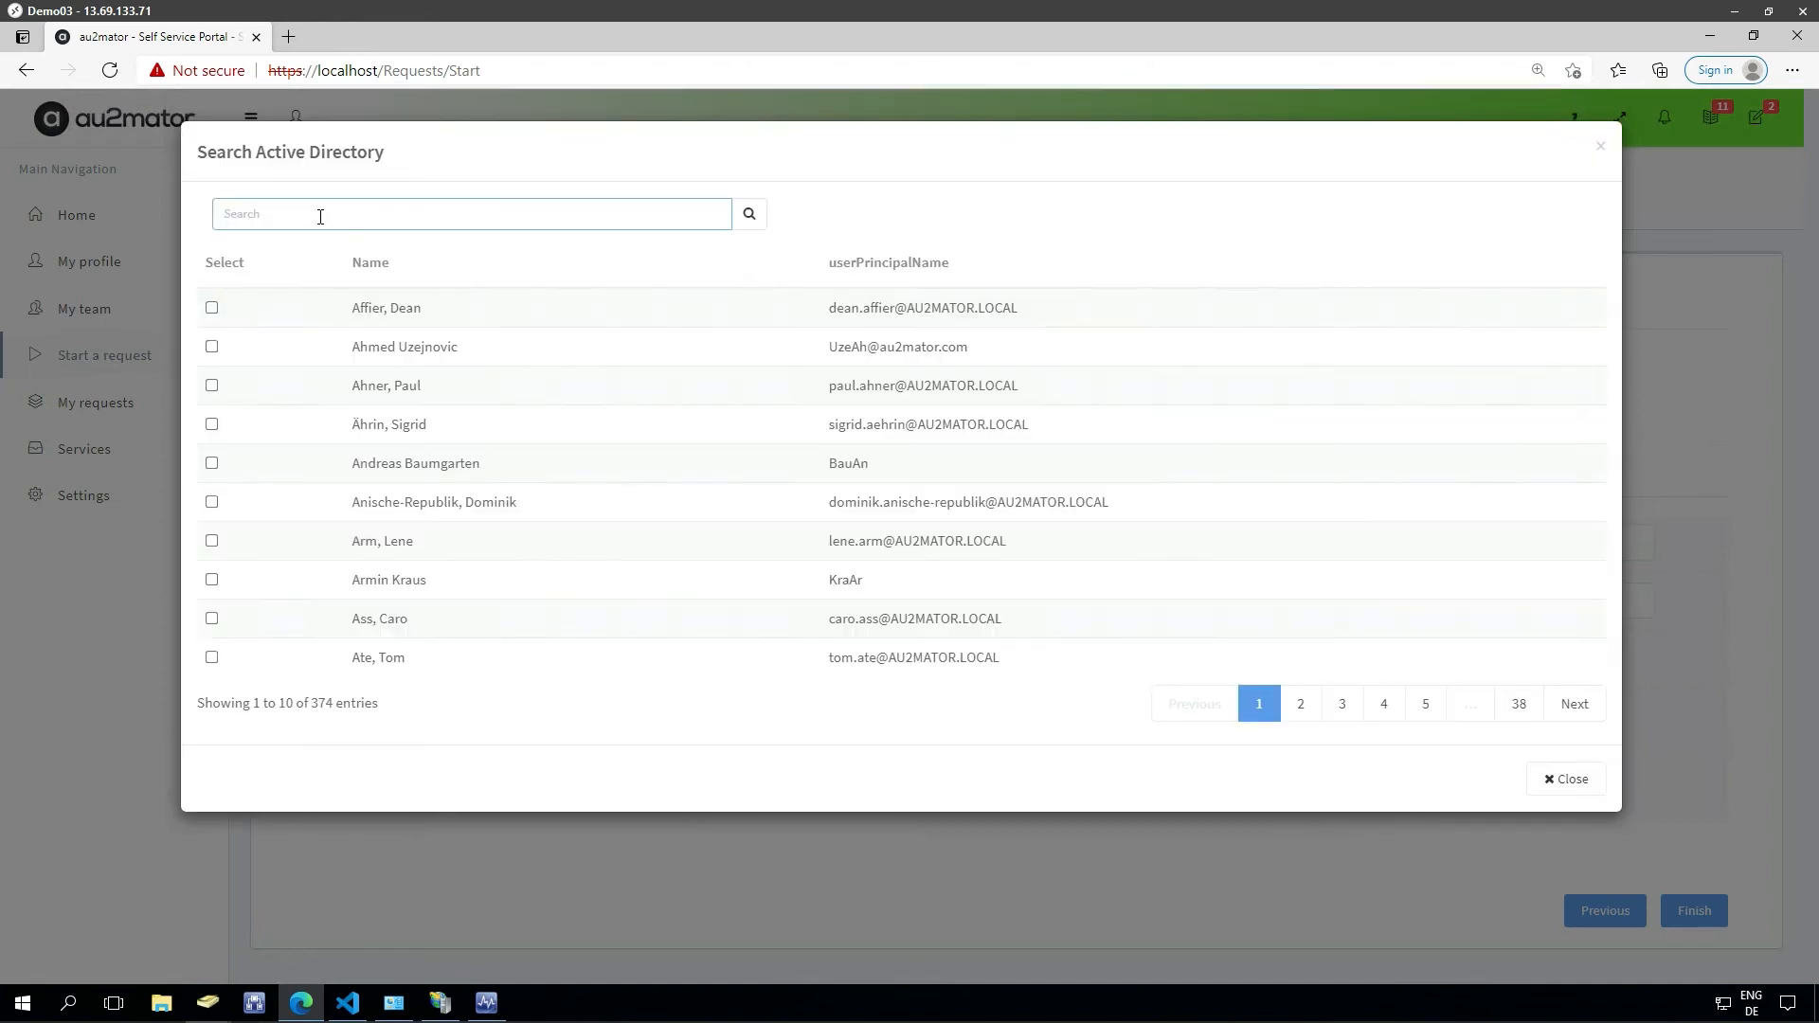
text(seidl)
click(211, 347)
Set the team visibility to Public and submit the Create New Team request.
click(1237, 719)
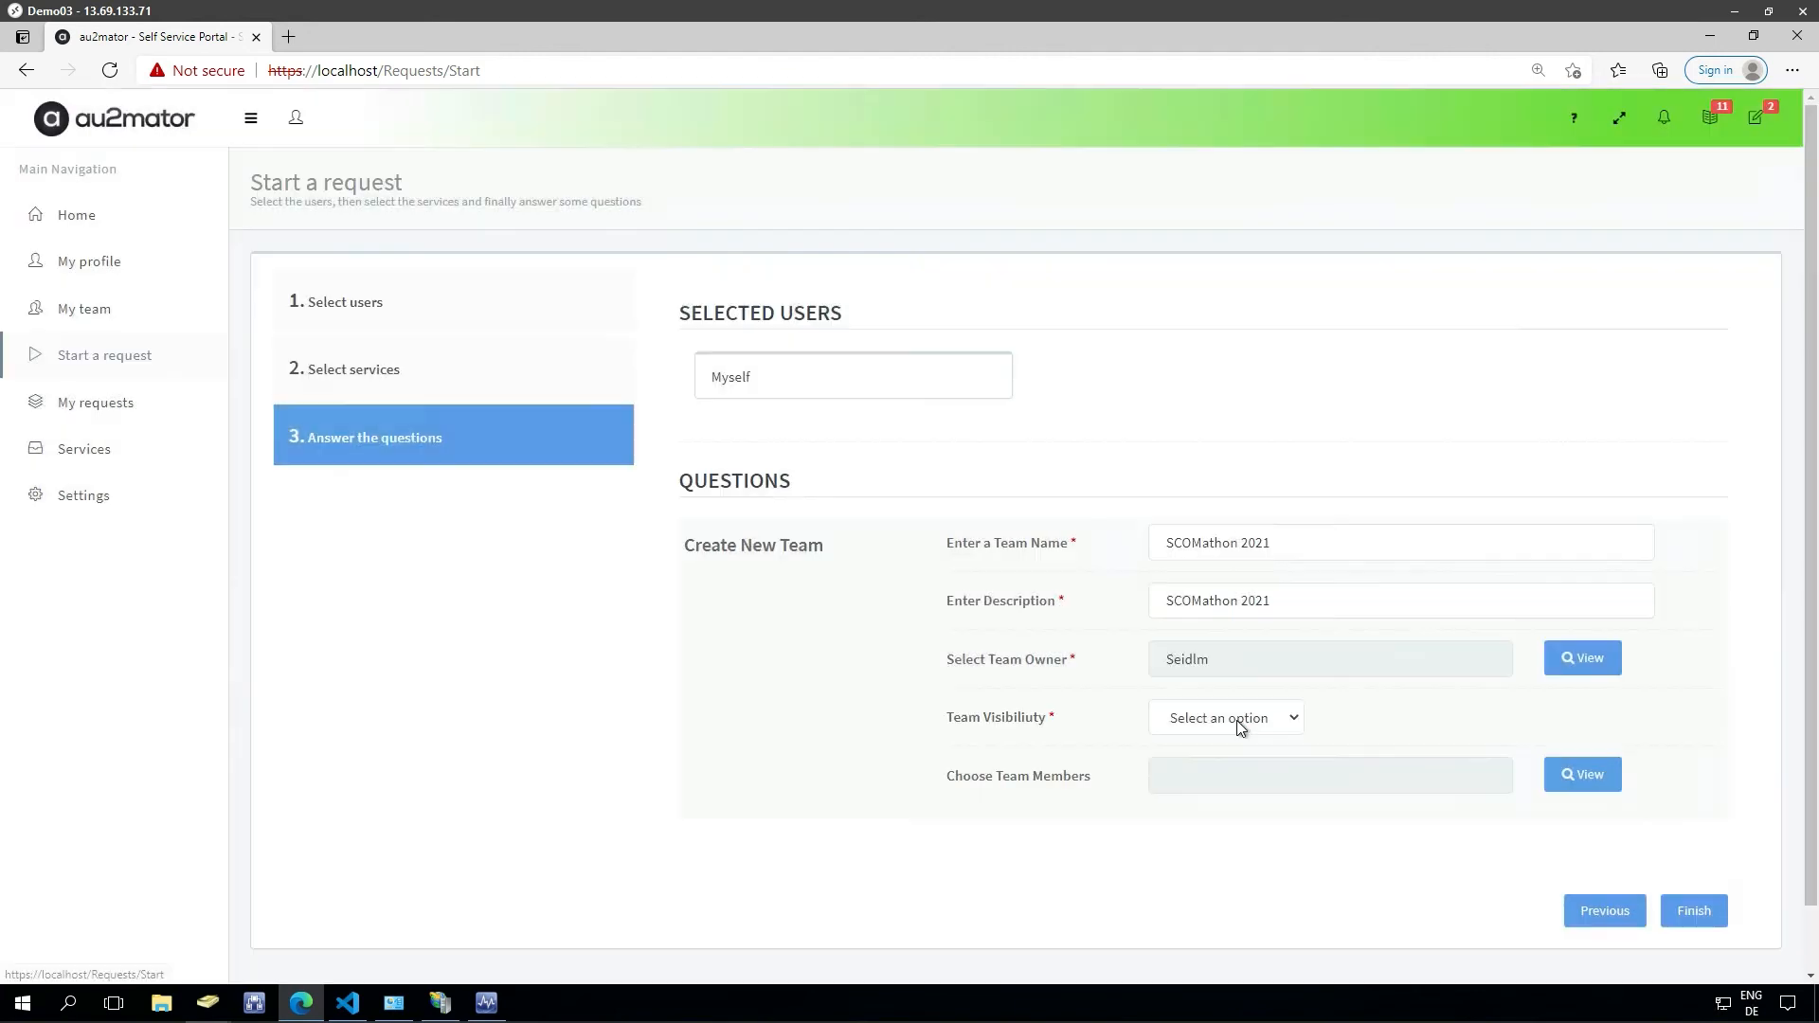
click(1236, 719)
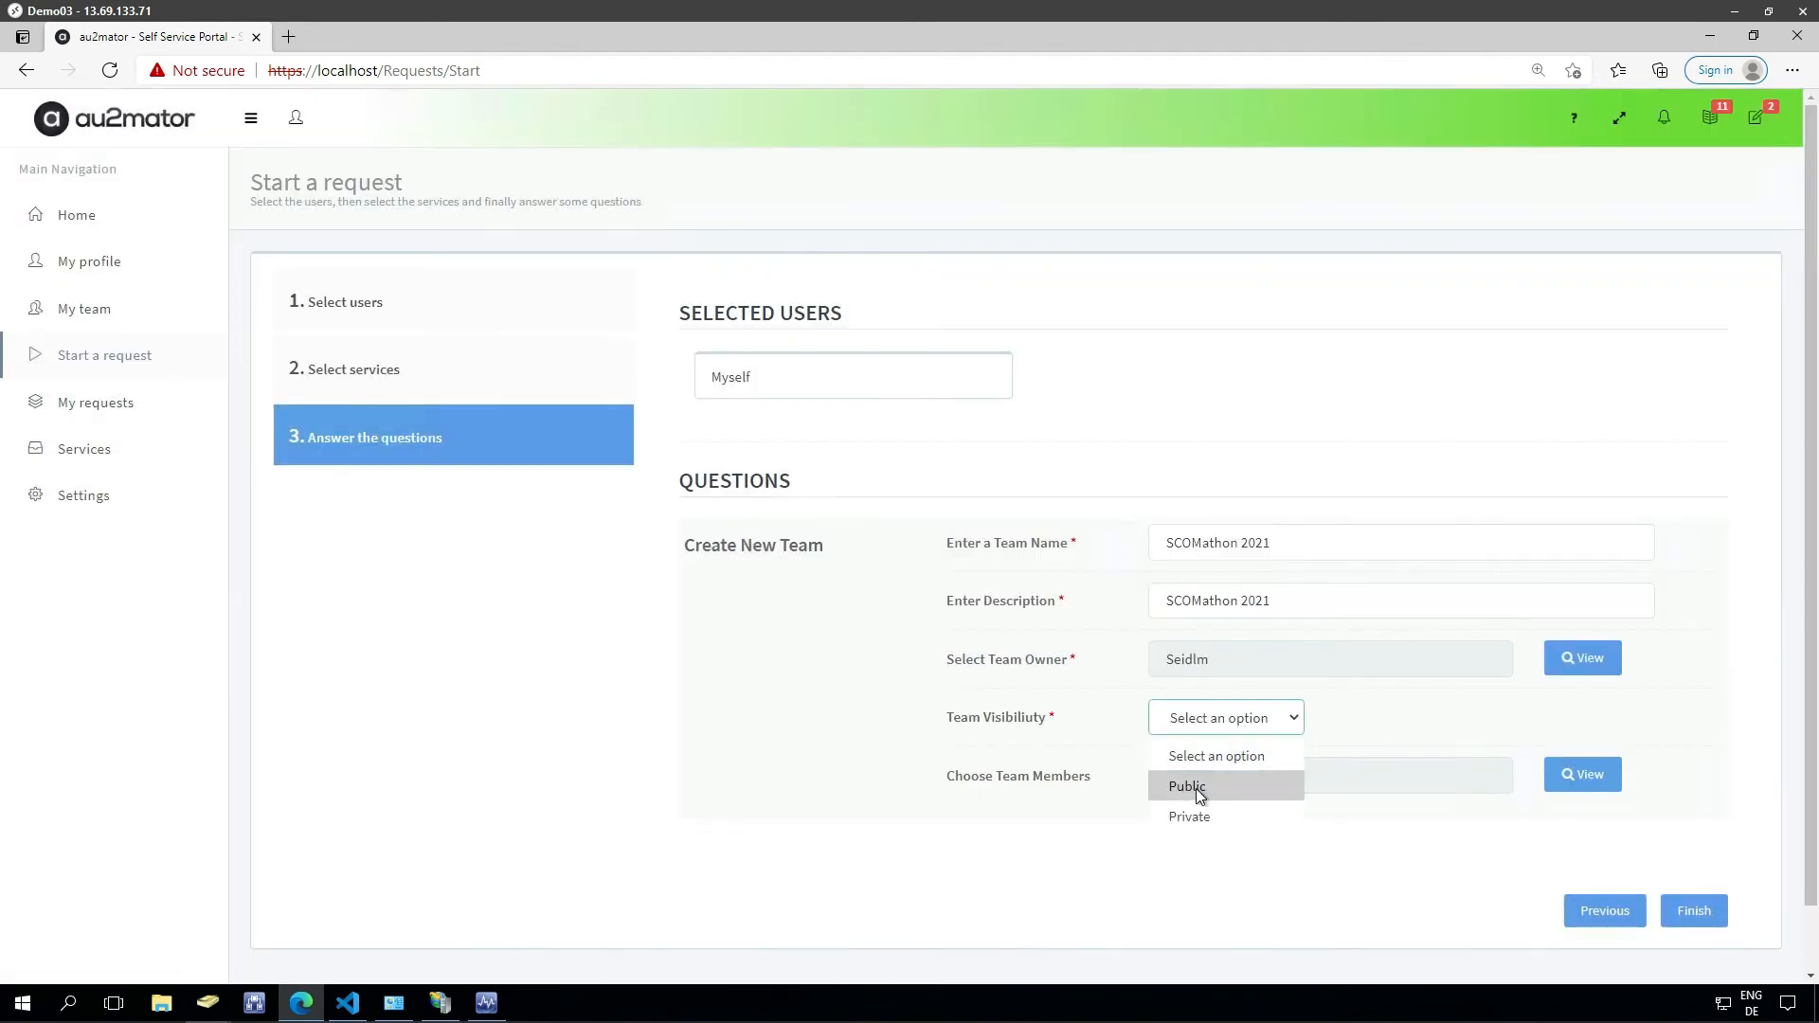
click(1684, 914)
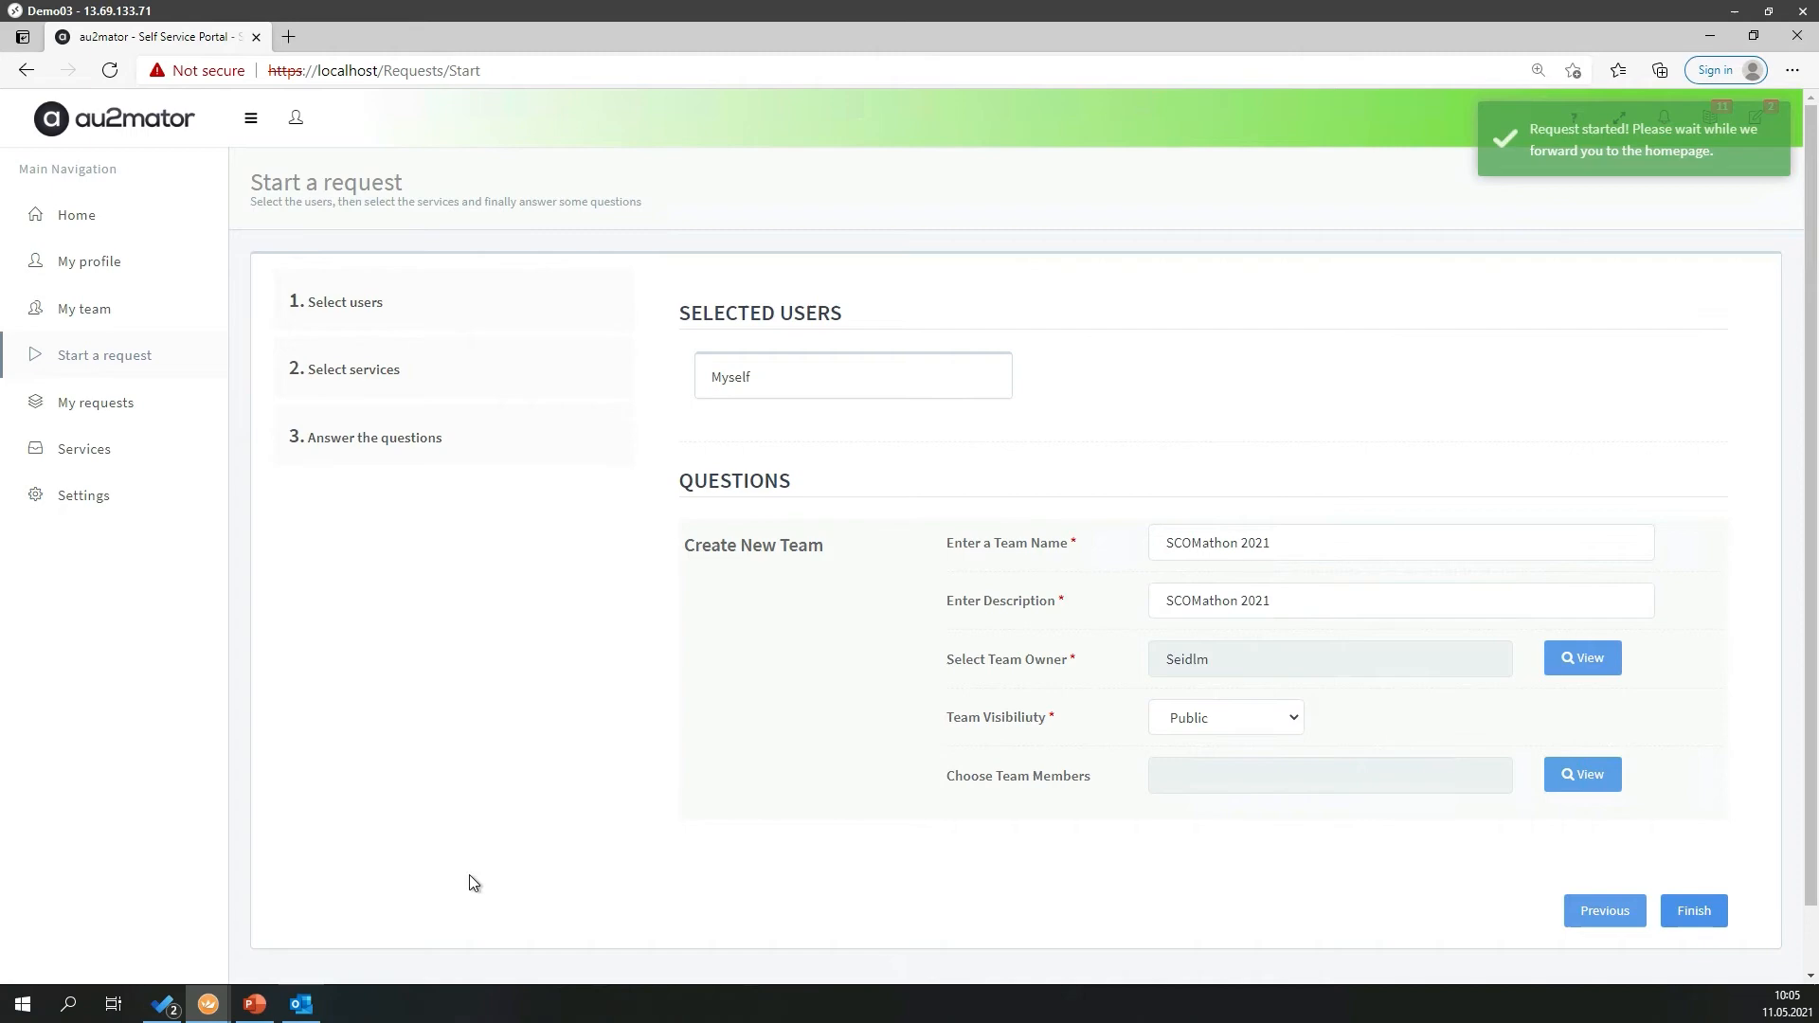
Switch to Visual Studio Code, open the M365 - New Teams Team.ps1 script and examine its input parameters.
click(347, 1001)
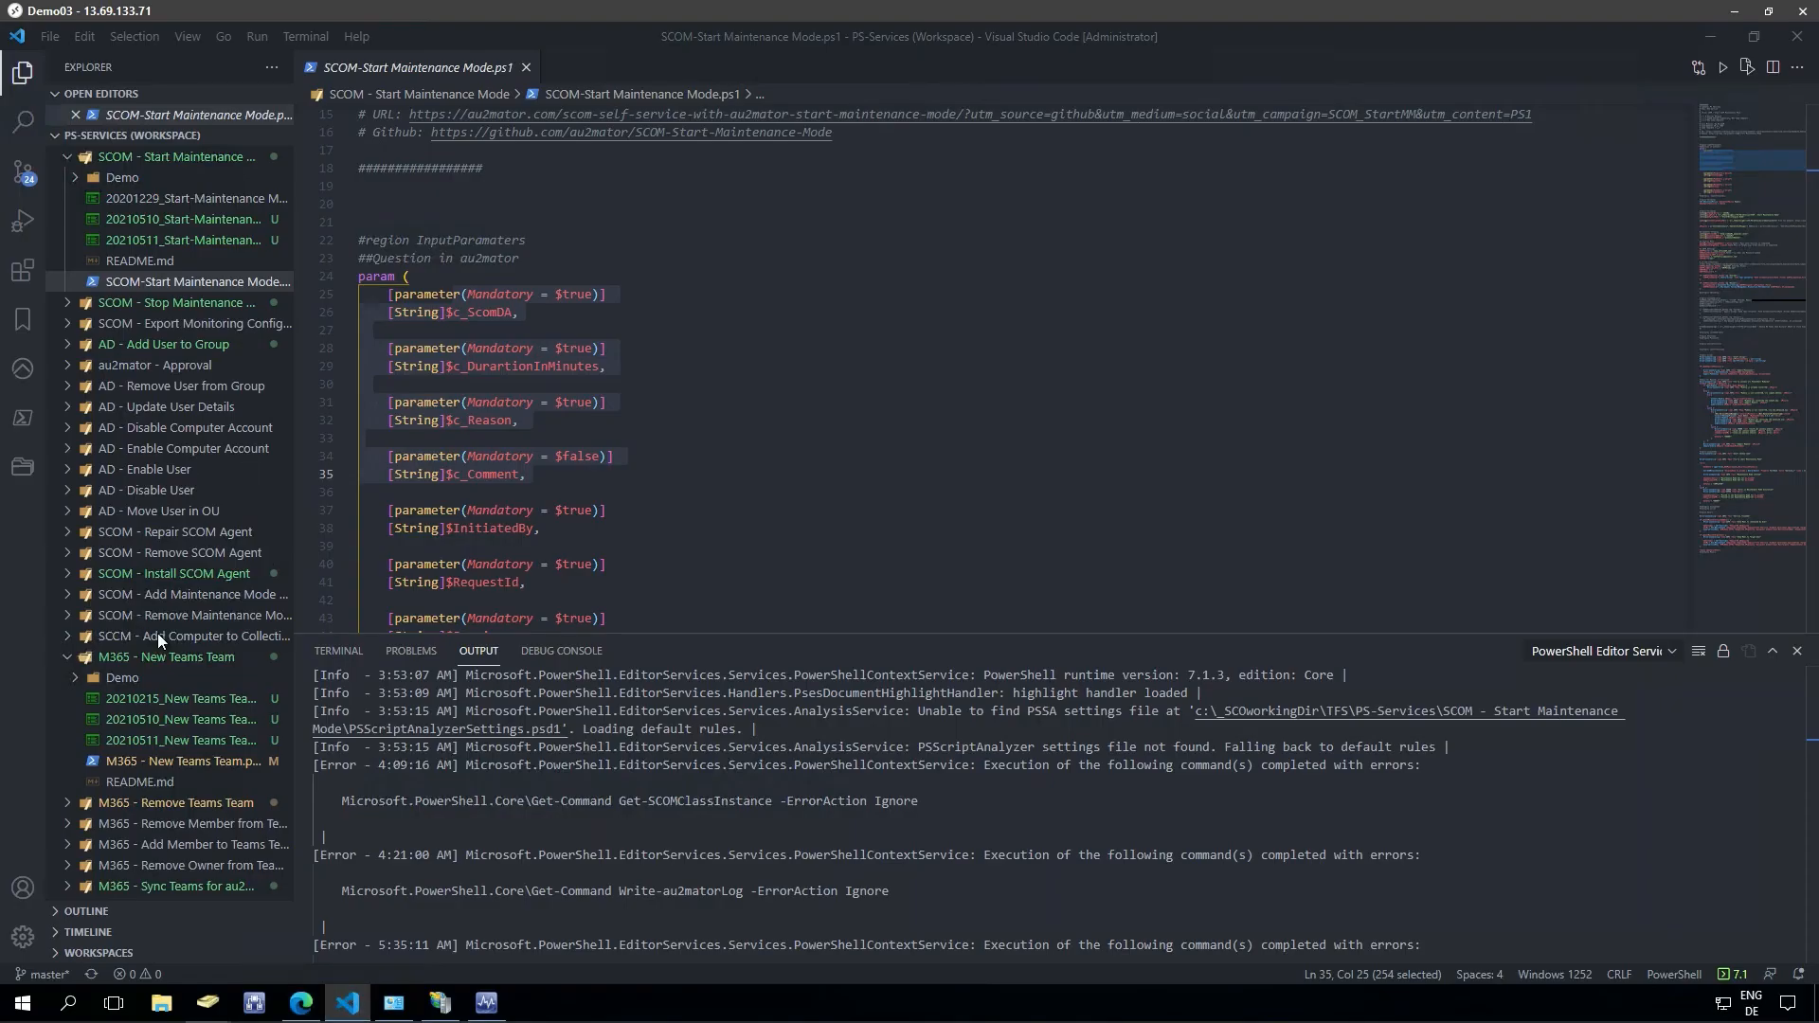
click(140, 763)
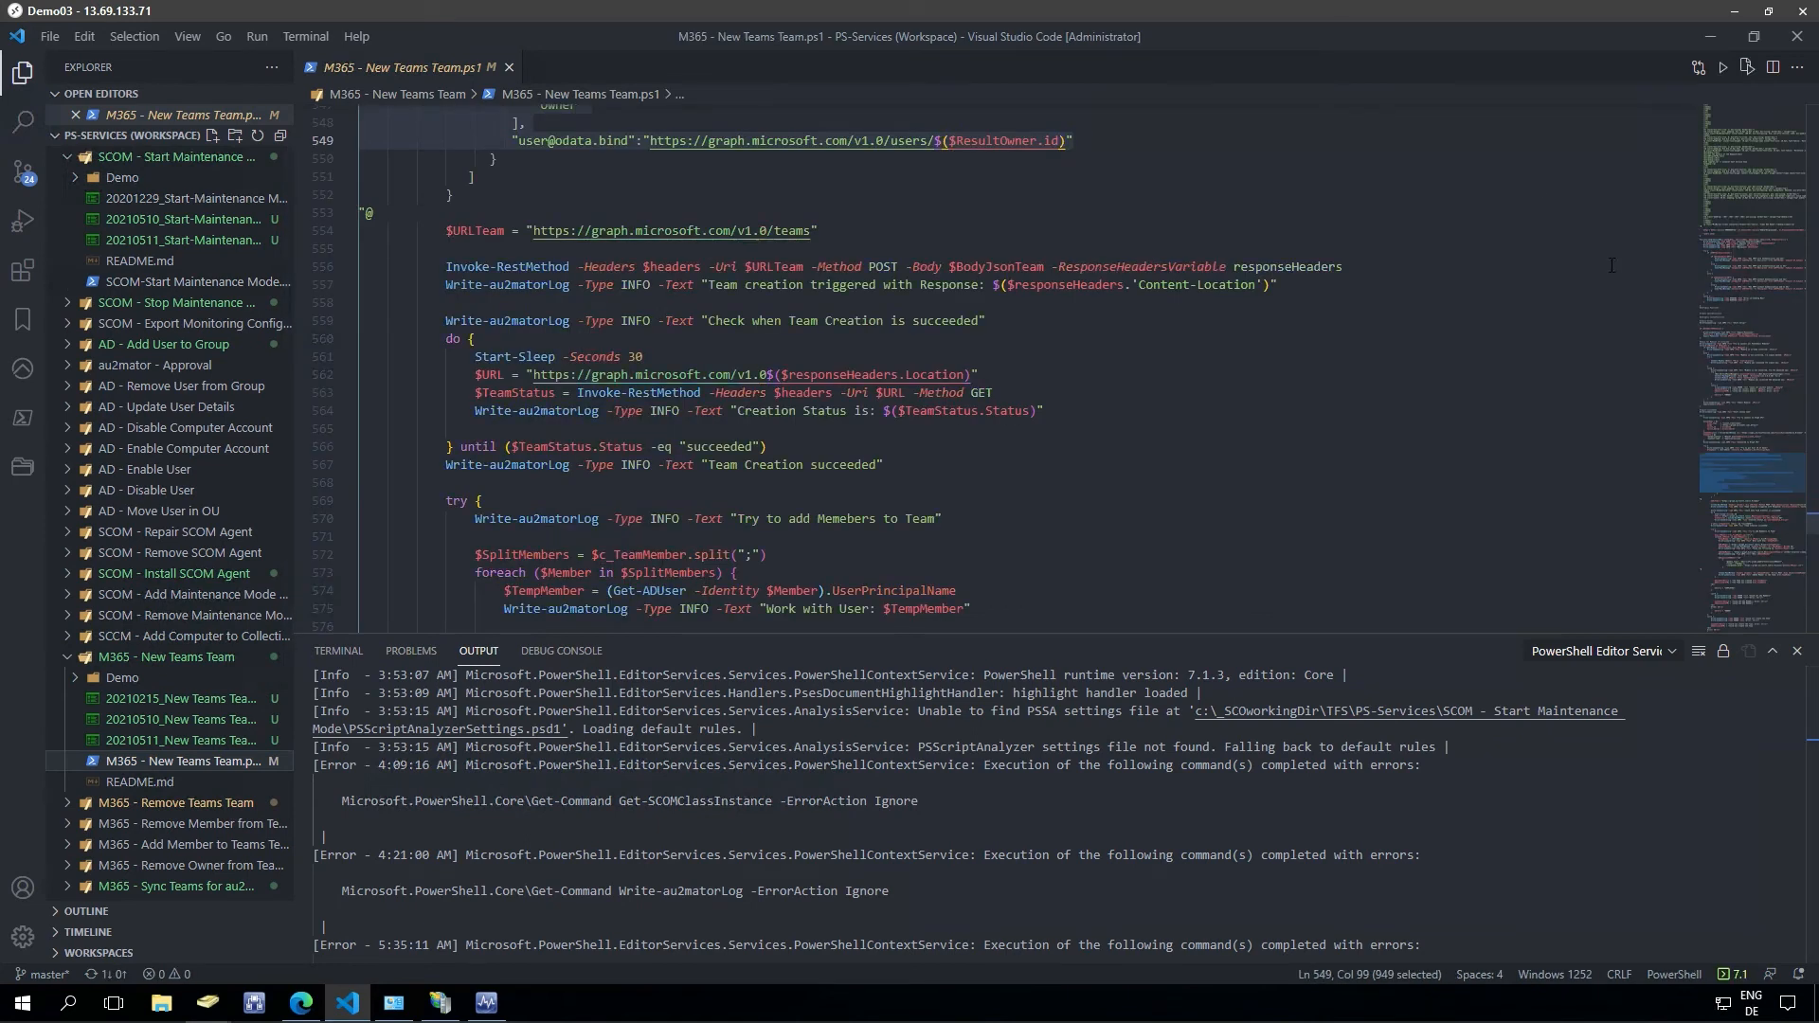
drag(1812, 524, 1803, 142)
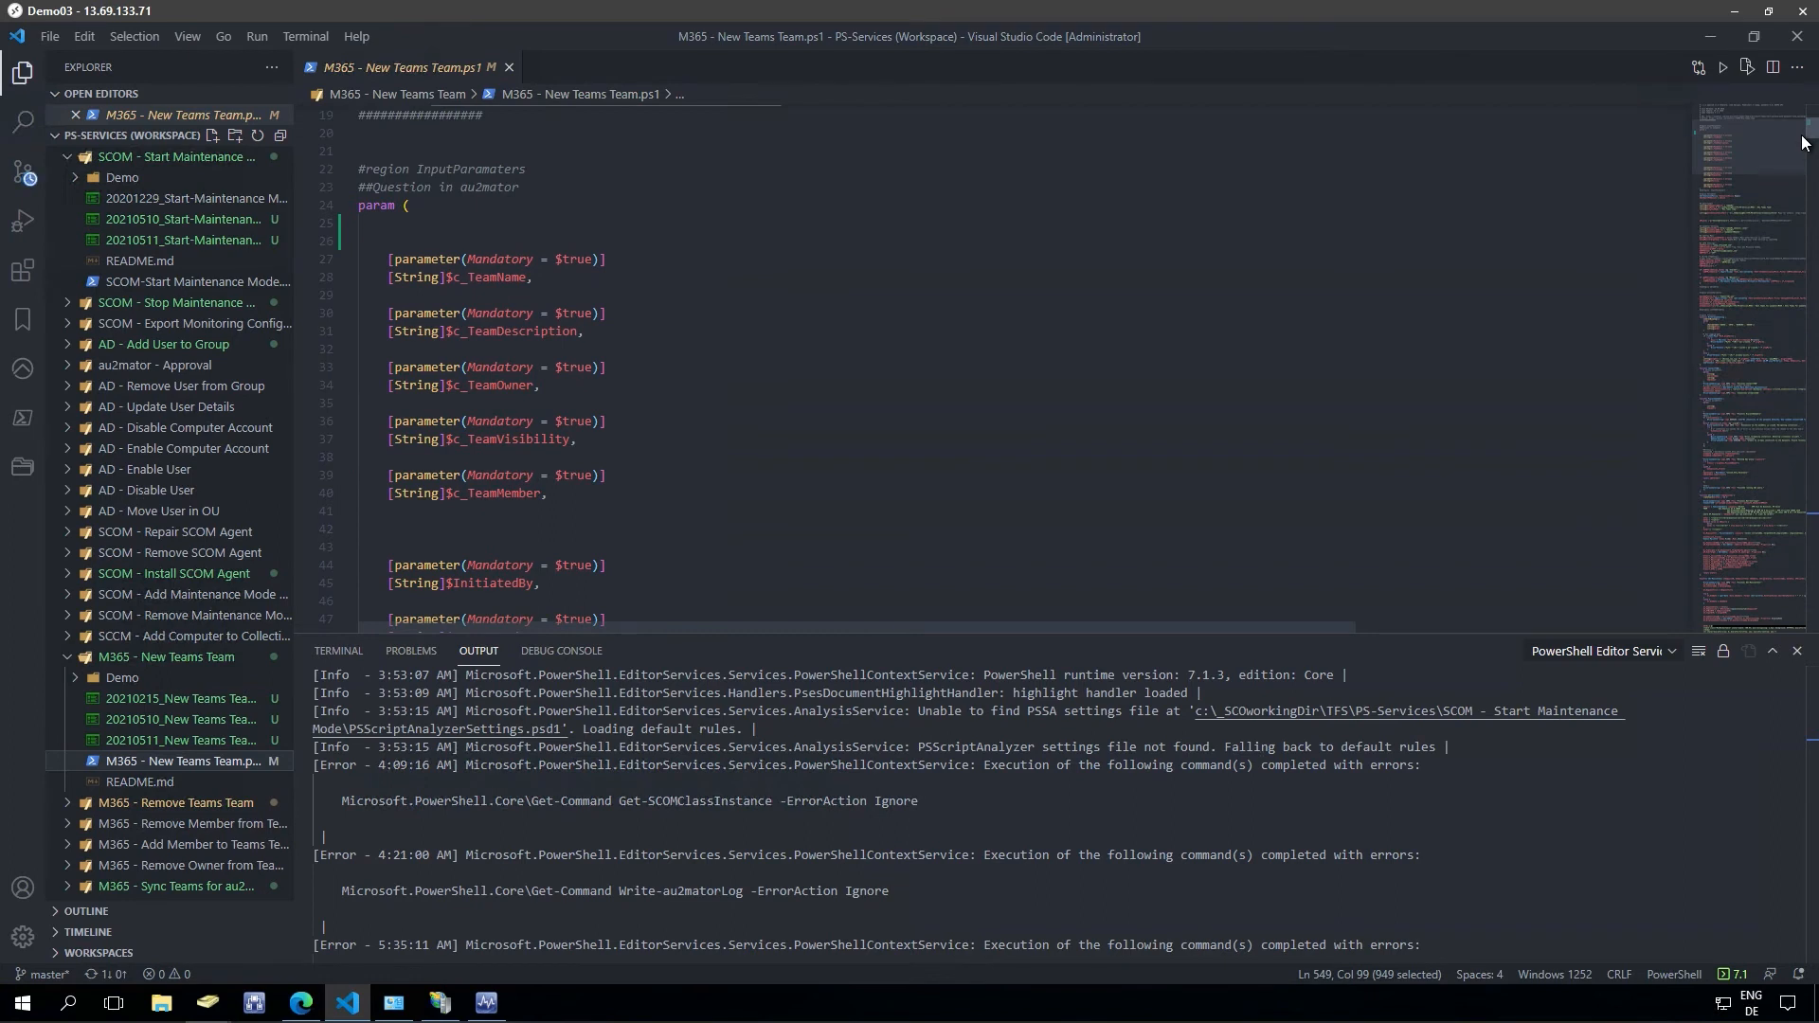
Examine the Graph API token request and the $BodyJsonTeam block that creates the team in the script.
click(1813, 509)
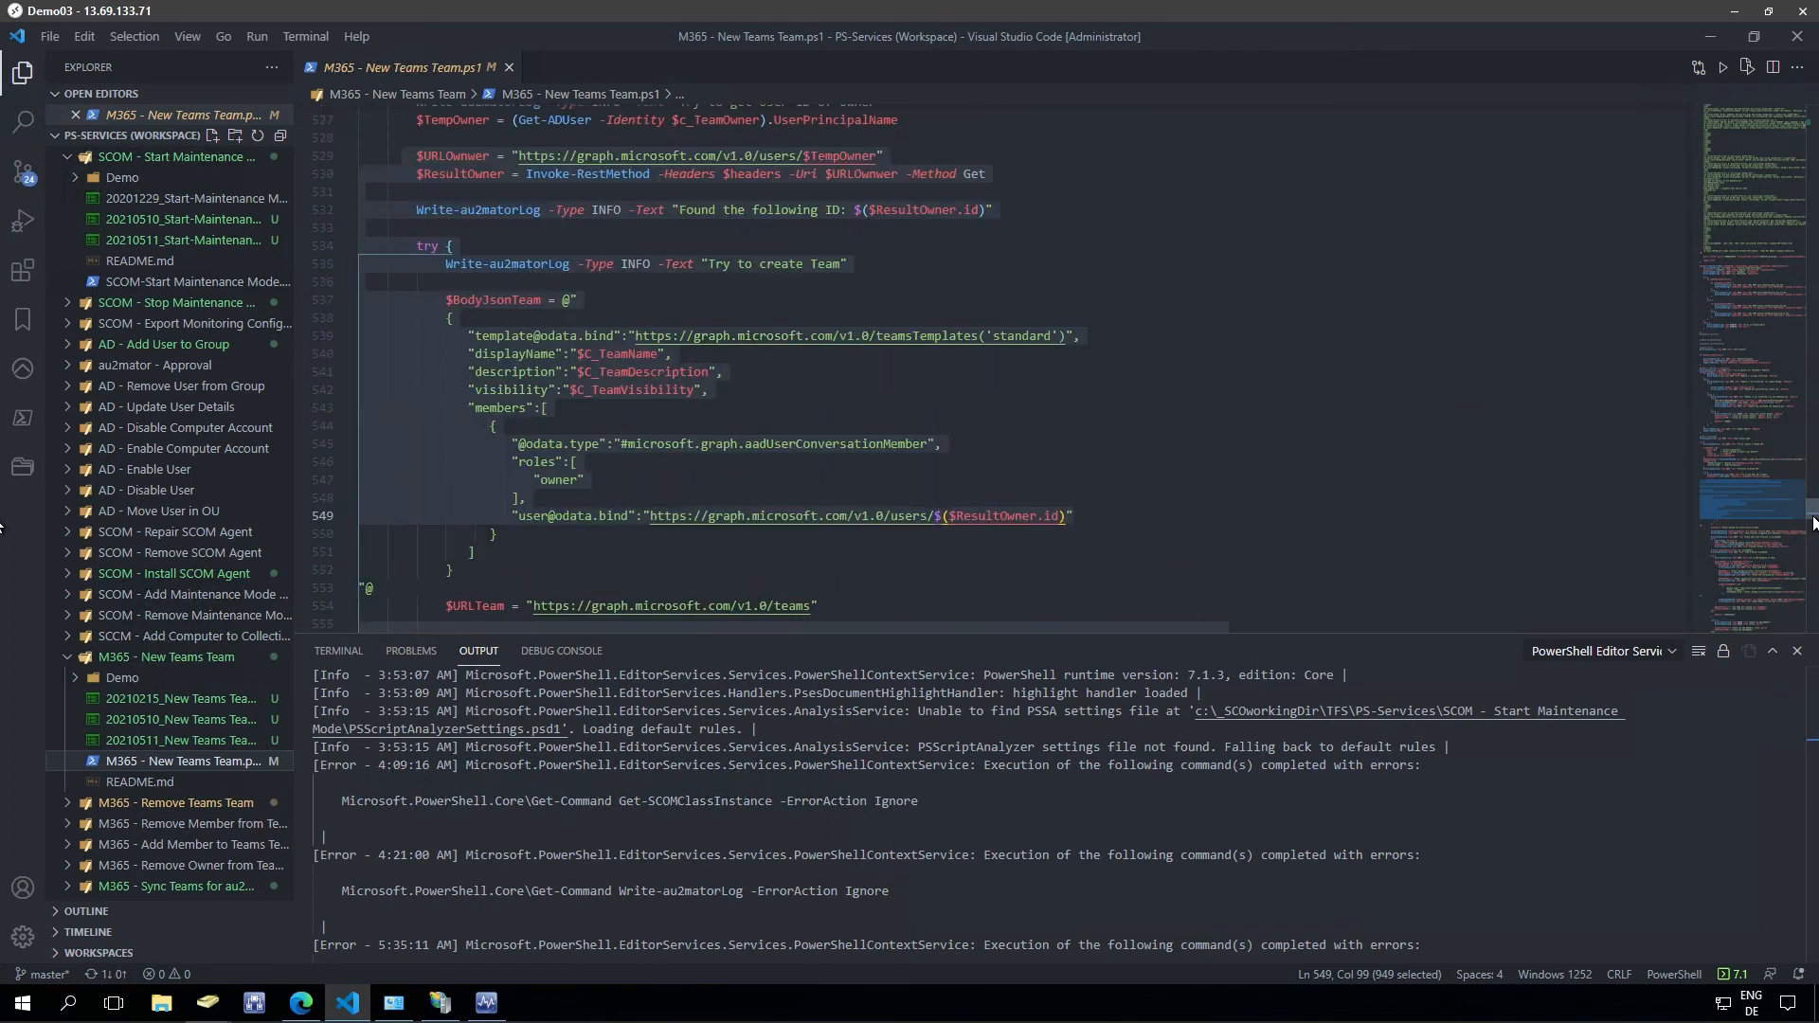
click(683, 397)
scroll(531, 360, up, 3)
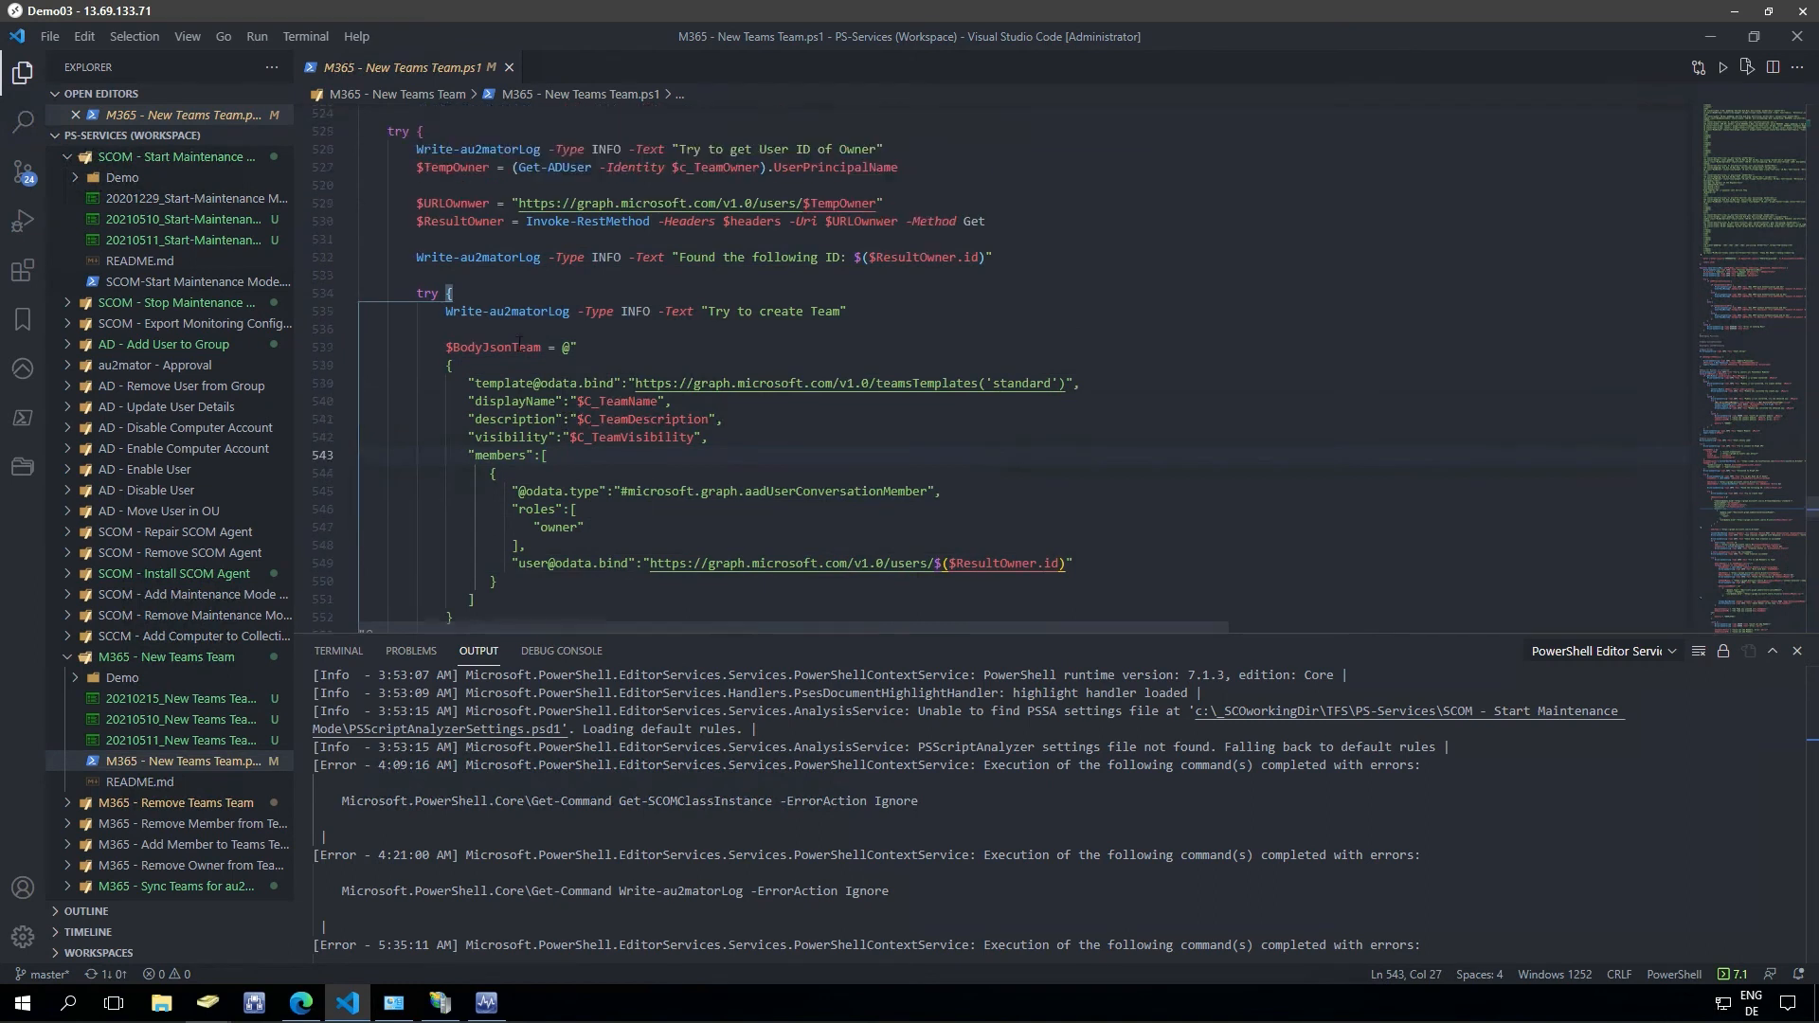
drag(365, 147, 793, 222)
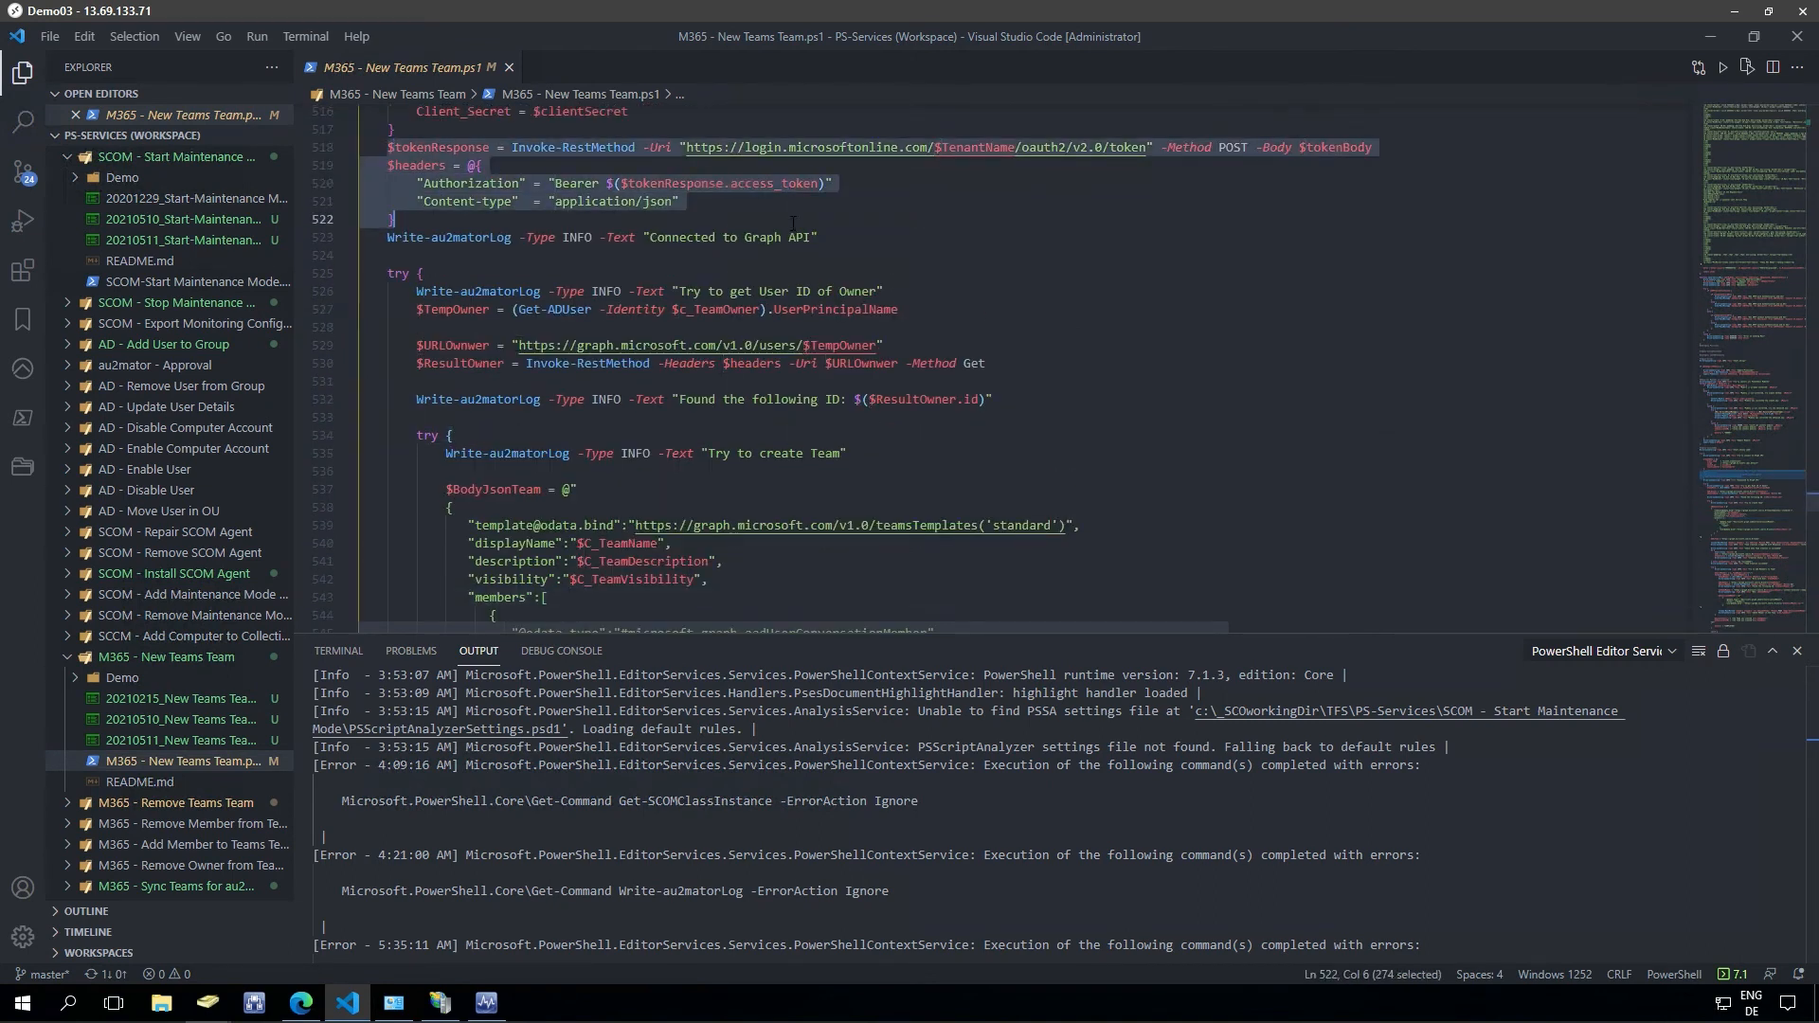
scroll(783, 358, down, 4)
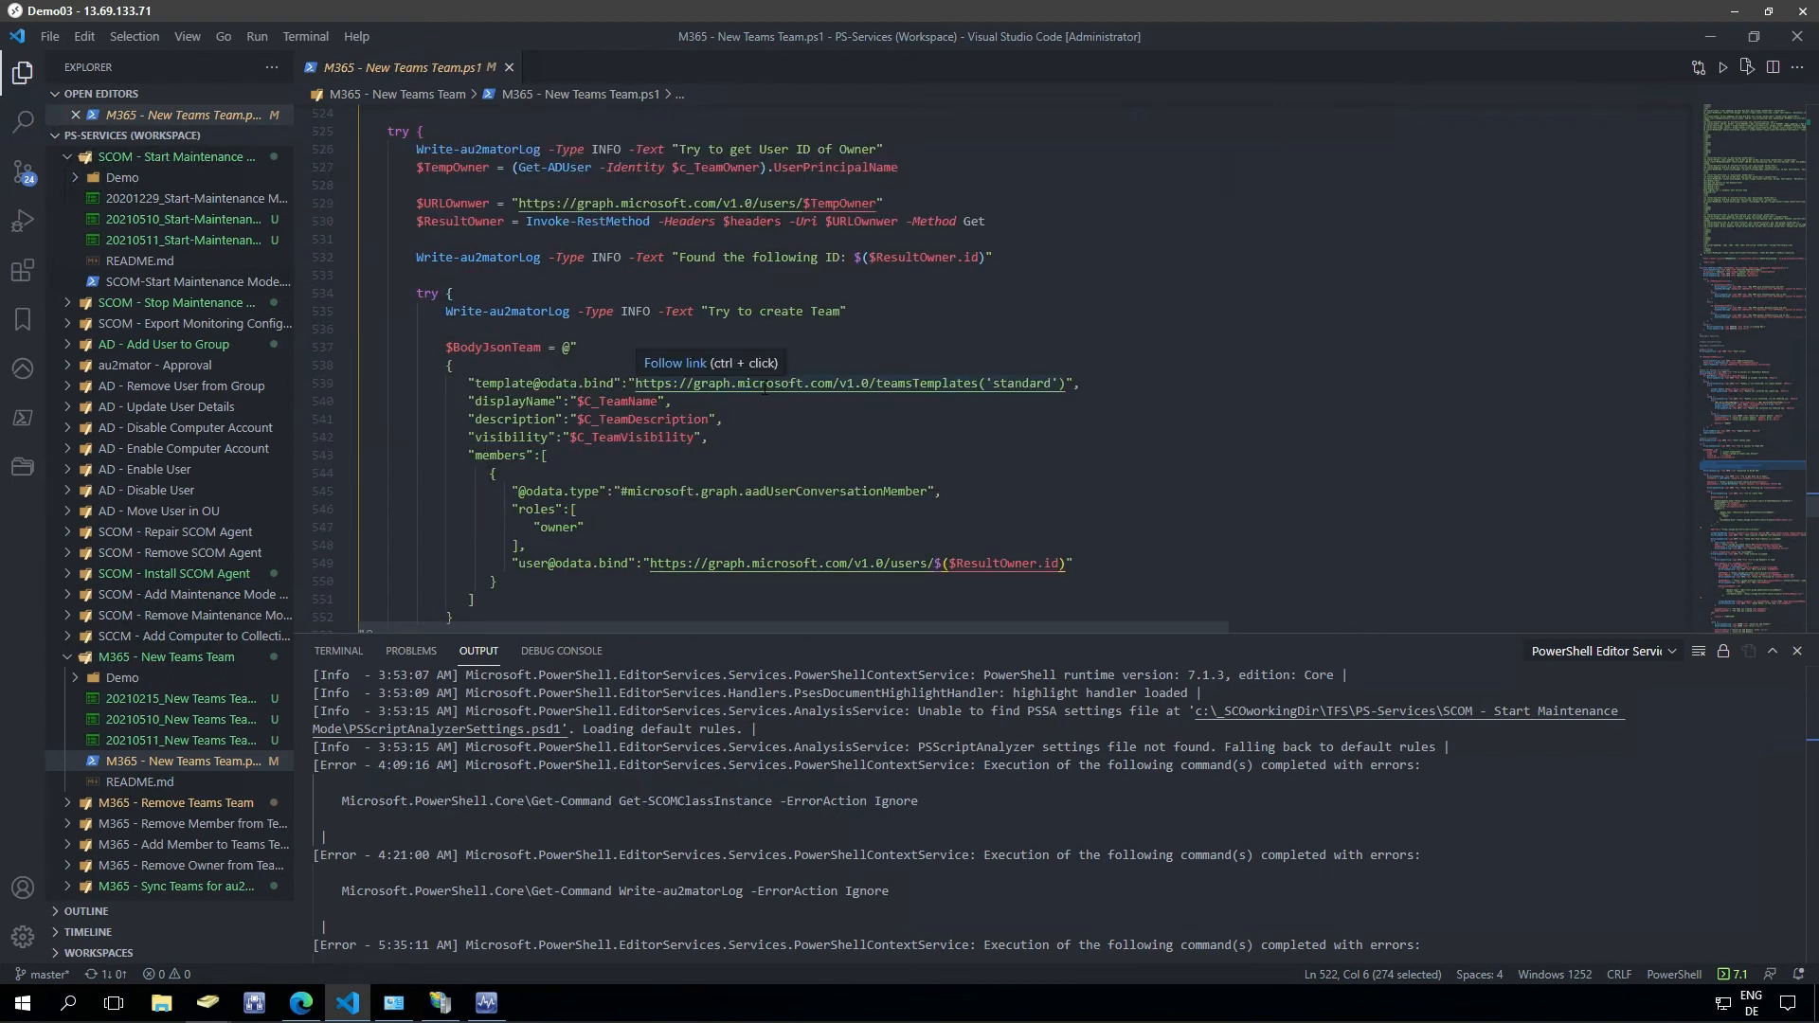
drag(445, 300, 663, 518)
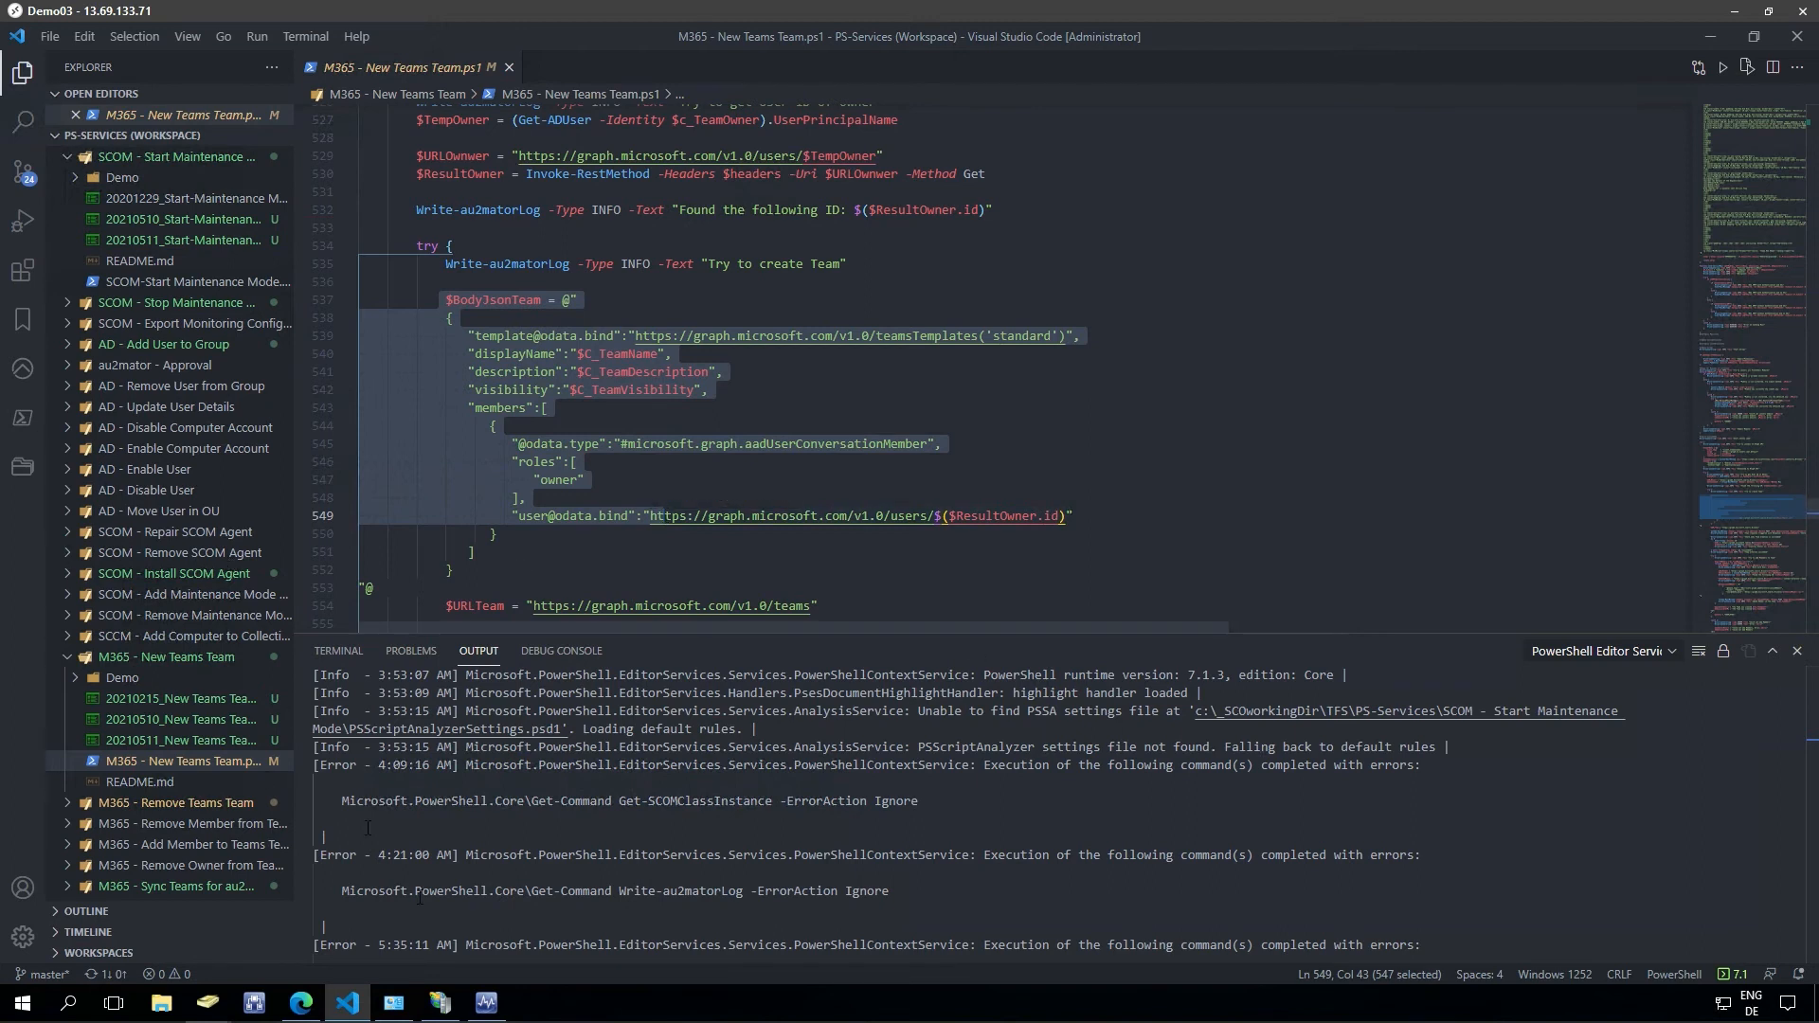
Check the SCOMathon 2021 team in Microsoft Teams and return to the self-service portal in the browser.
mouse_move(304, 1007)
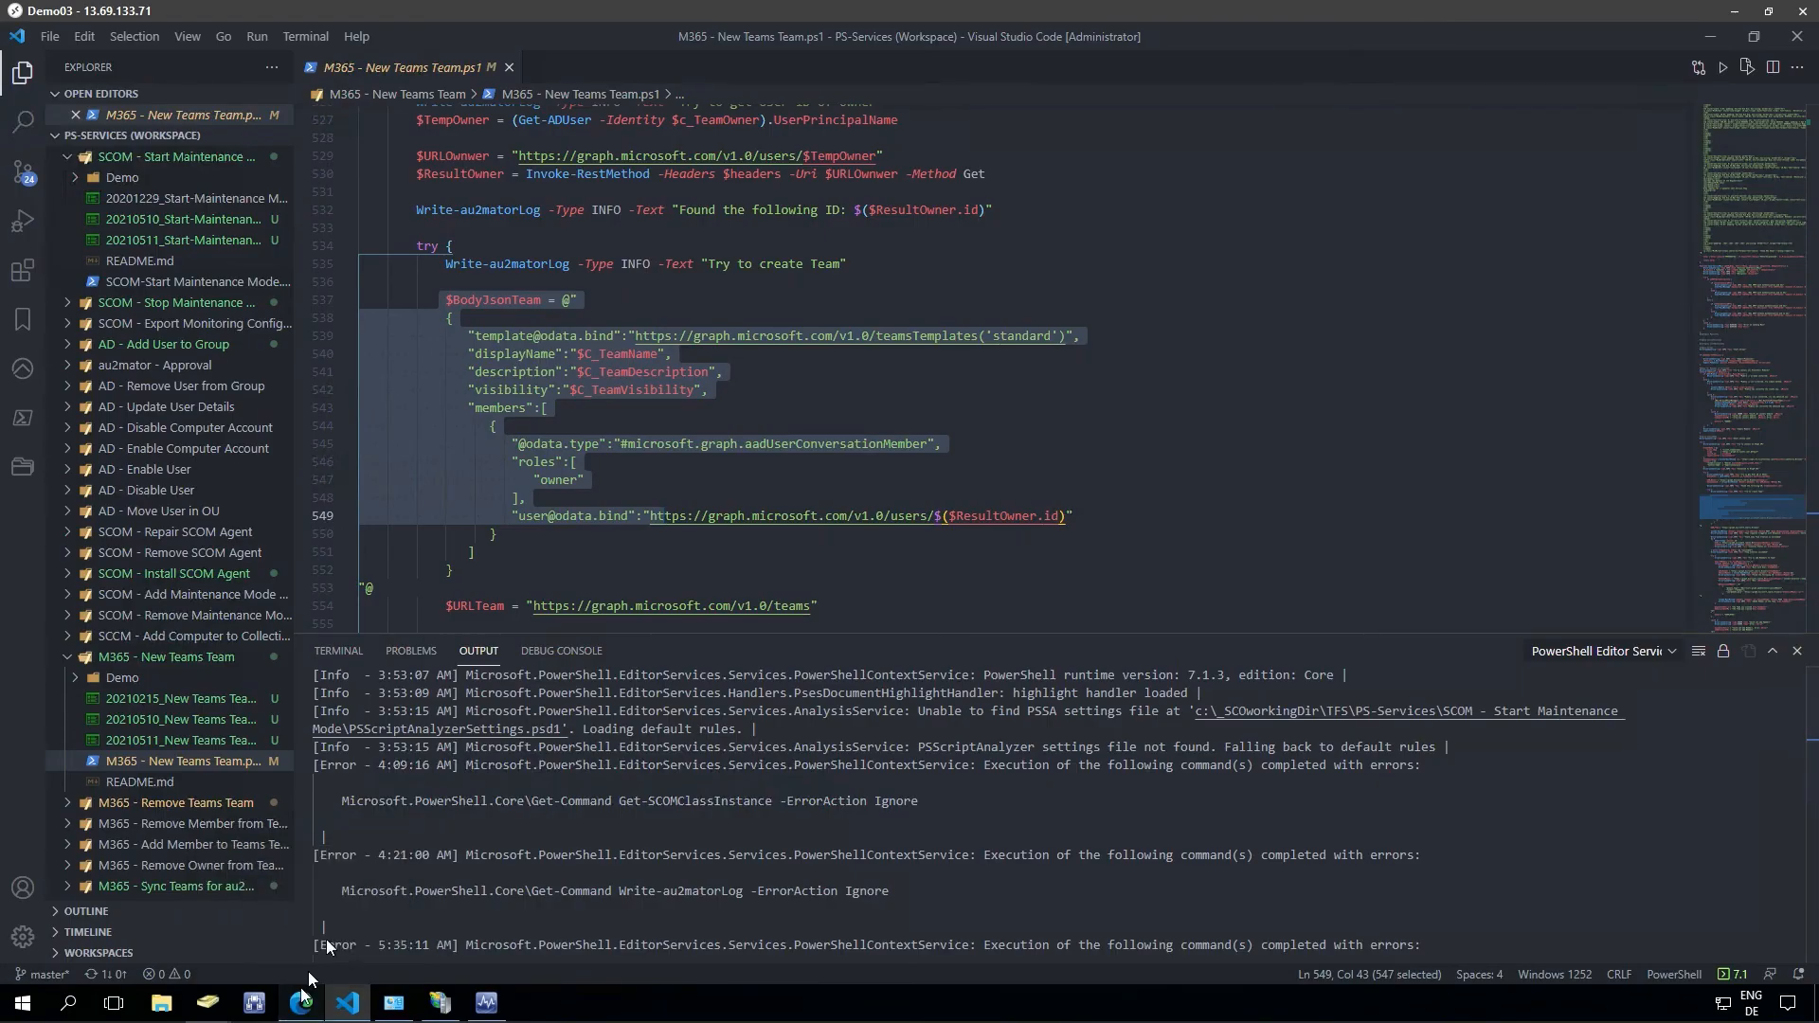
click(301, 1001)
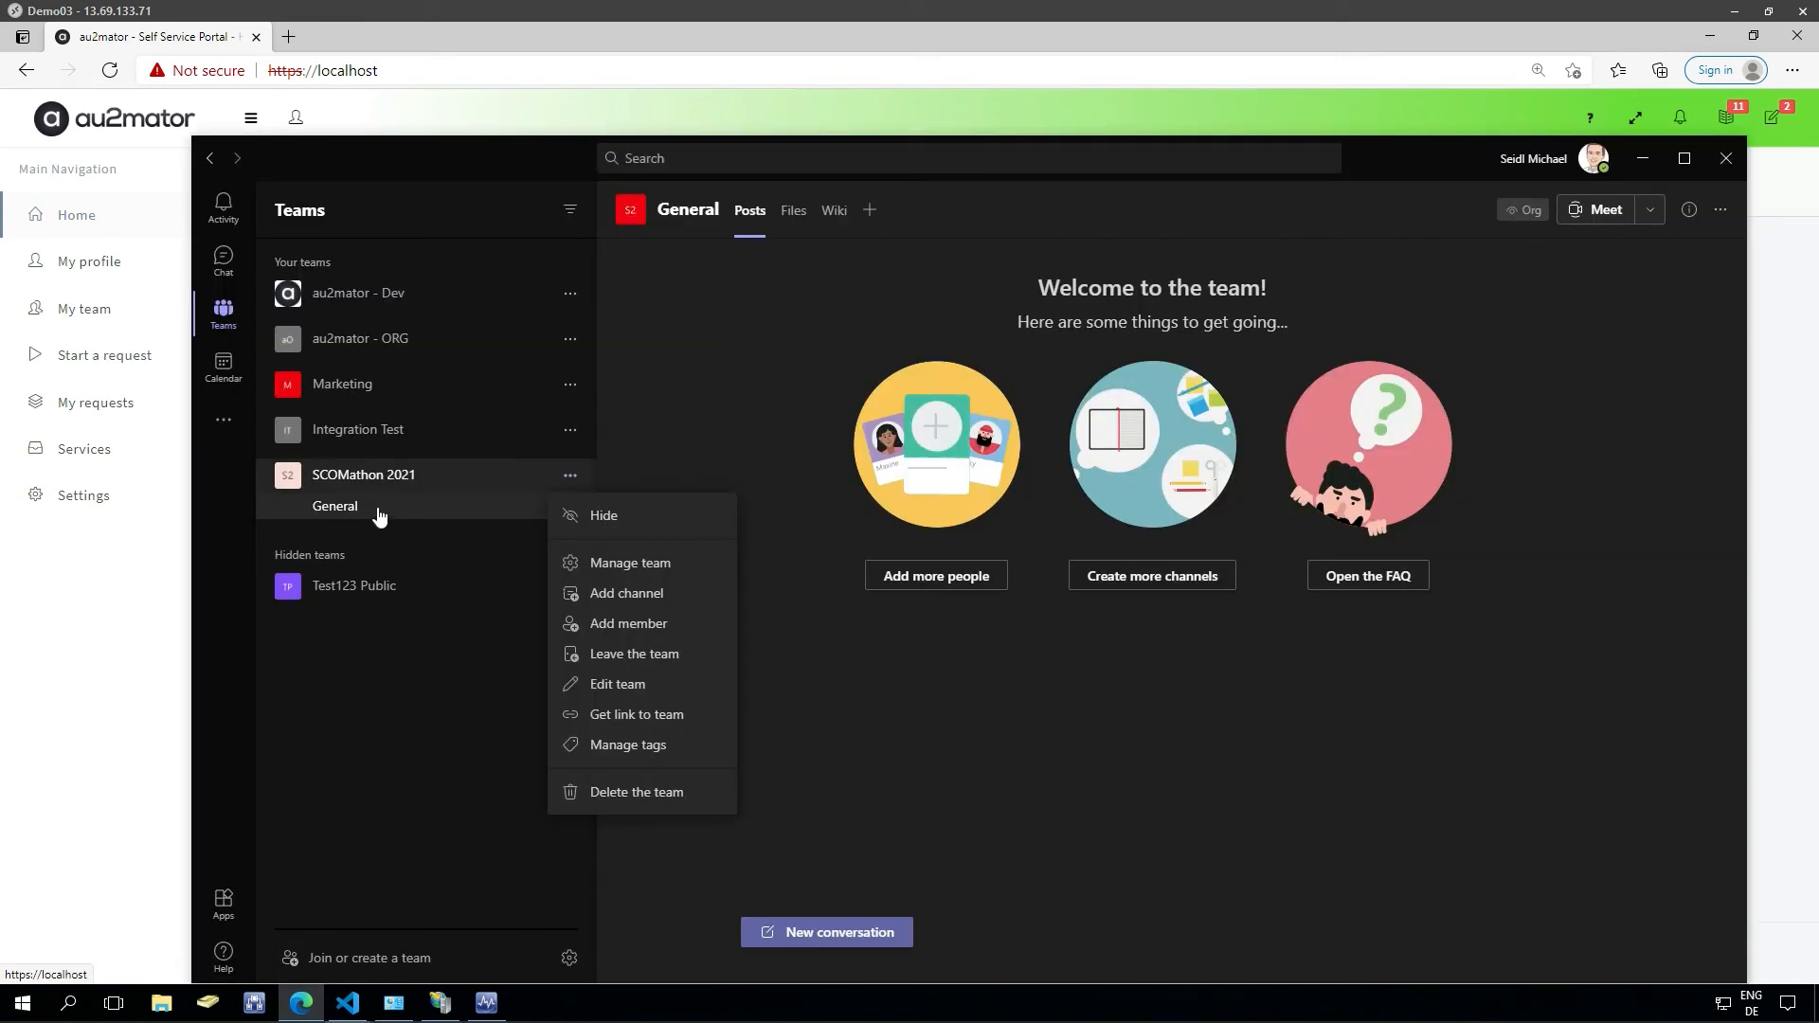
key(Escape)
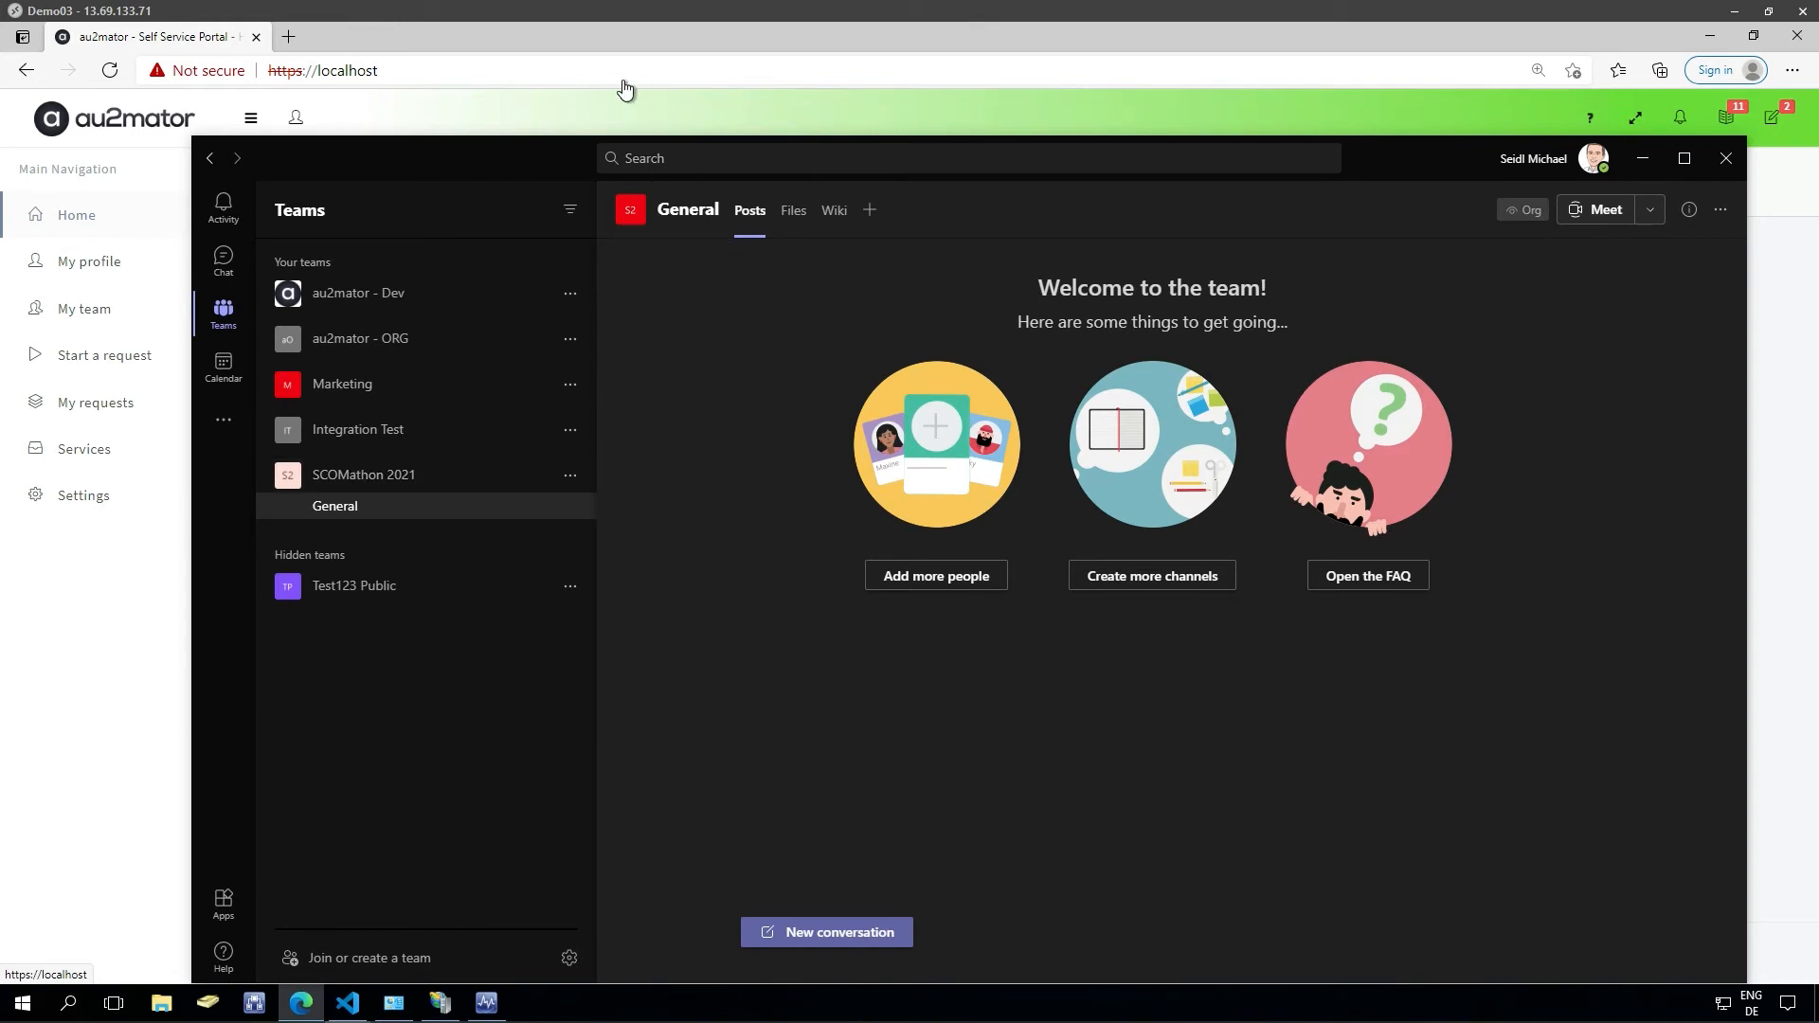
click(661, 44)
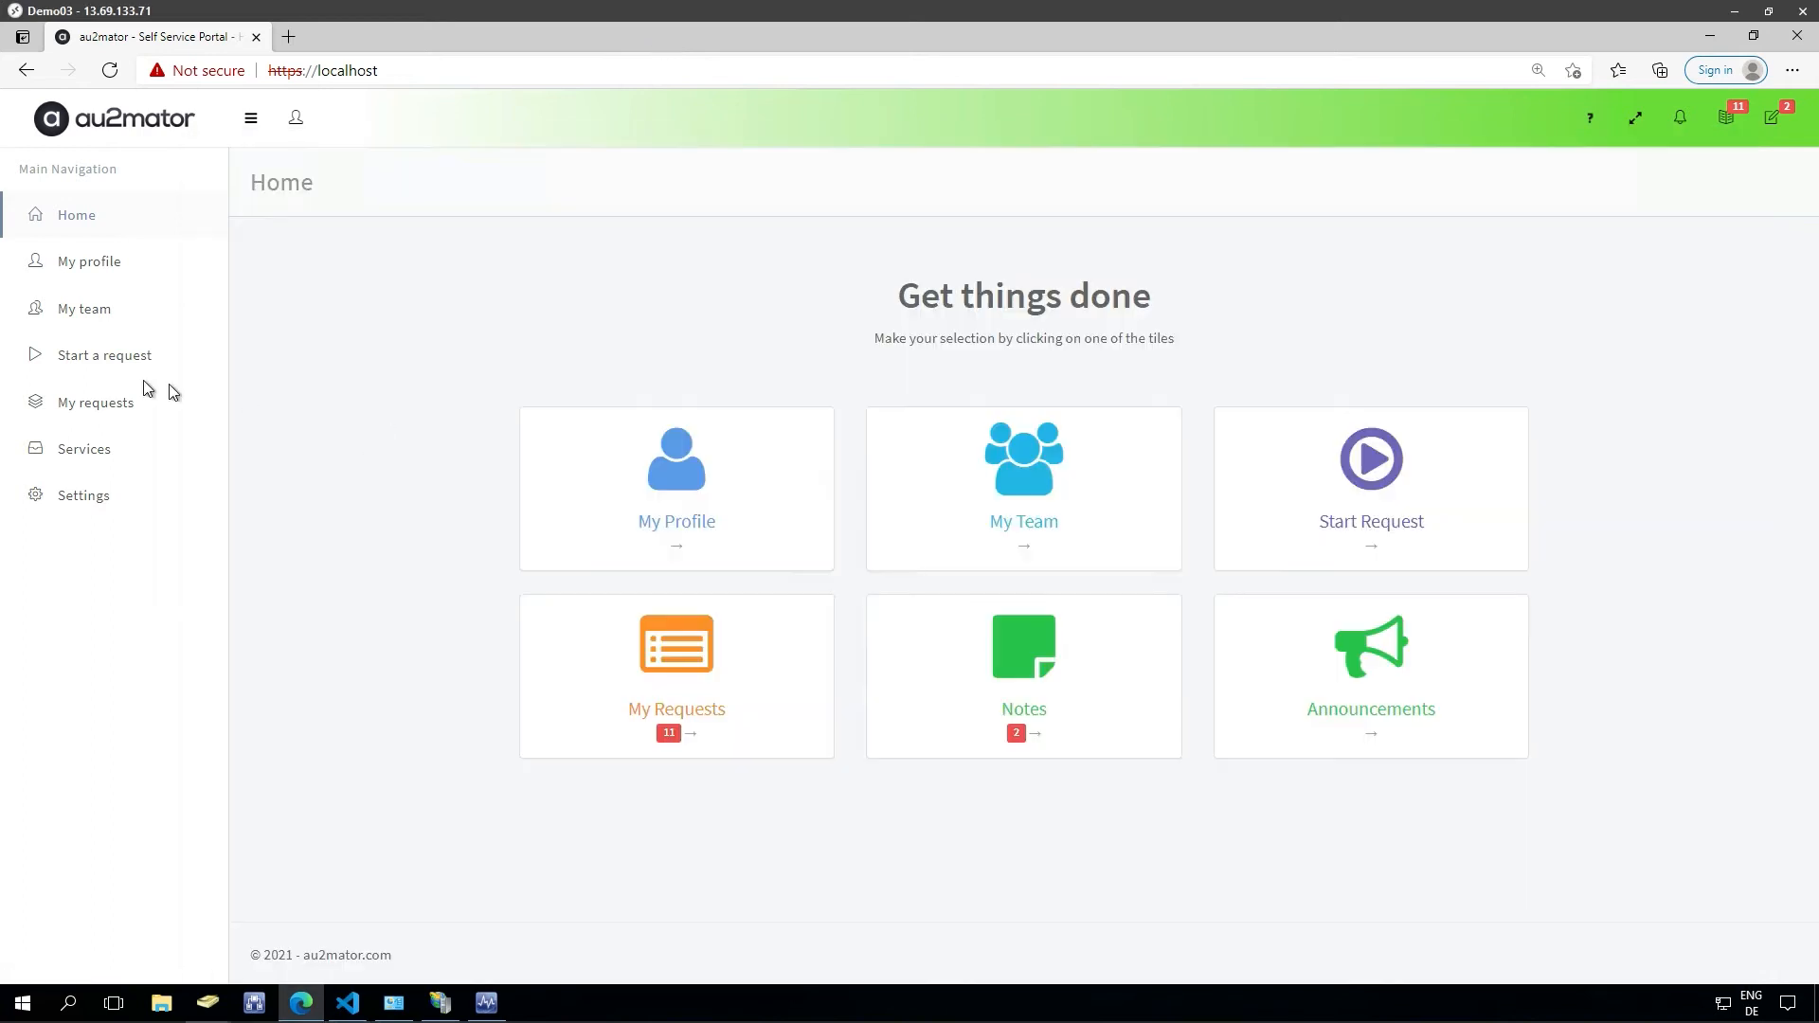
Start a request for Myself, select the New User service from User Management and proceed to its questions.
click(73, 357)
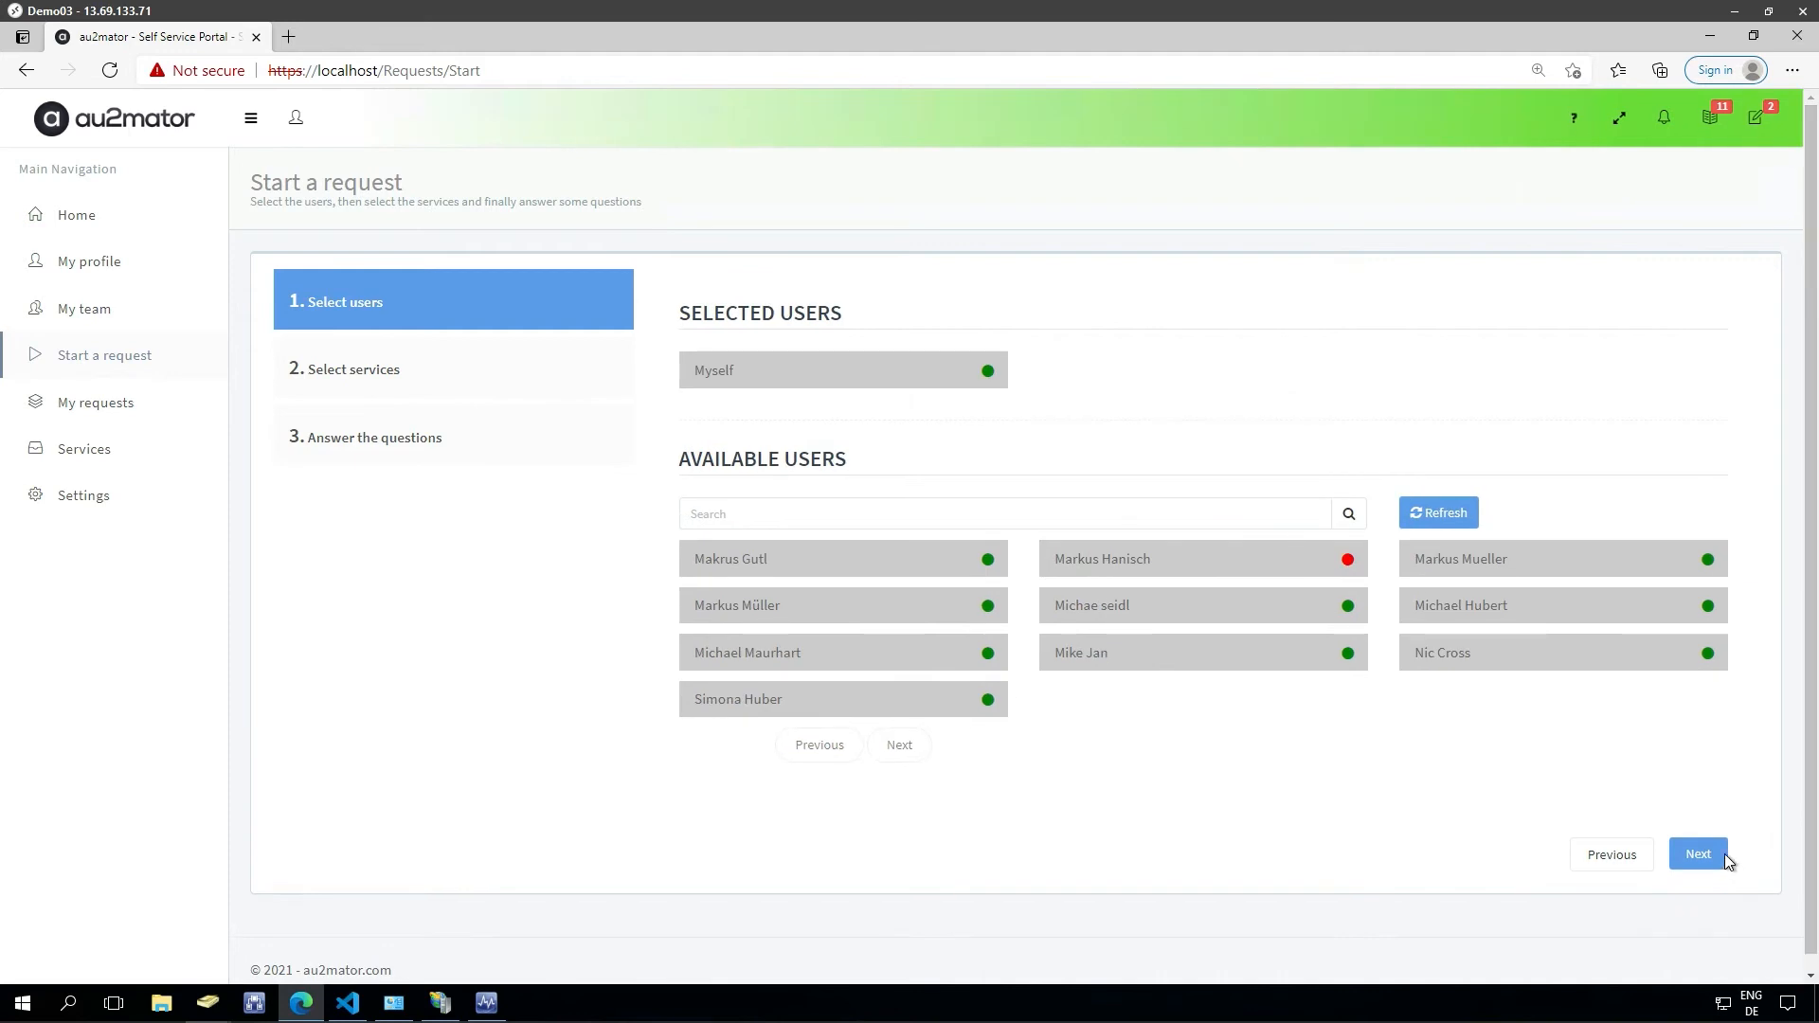
click(1710, 853)
scroll(790, 635, down, 3)
click(816, 557)
click(815, 256)
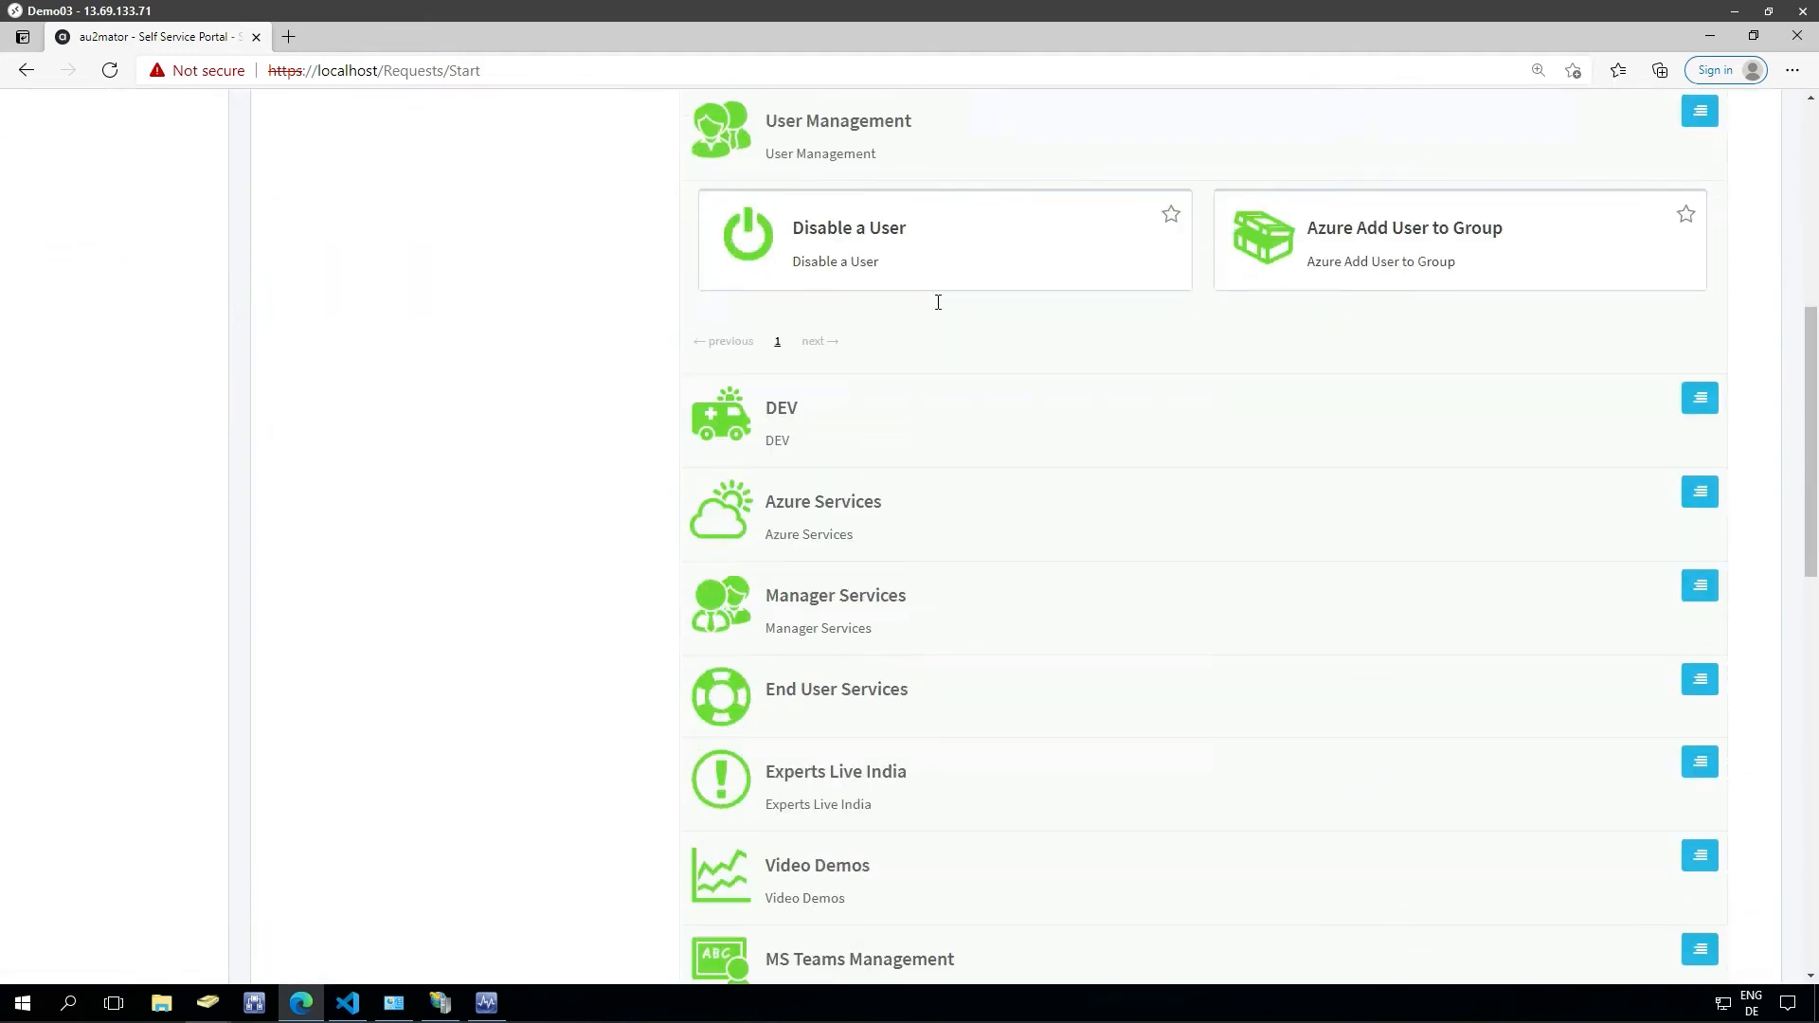
scroll(1559, 824, down, 10)
click(1679, 843)
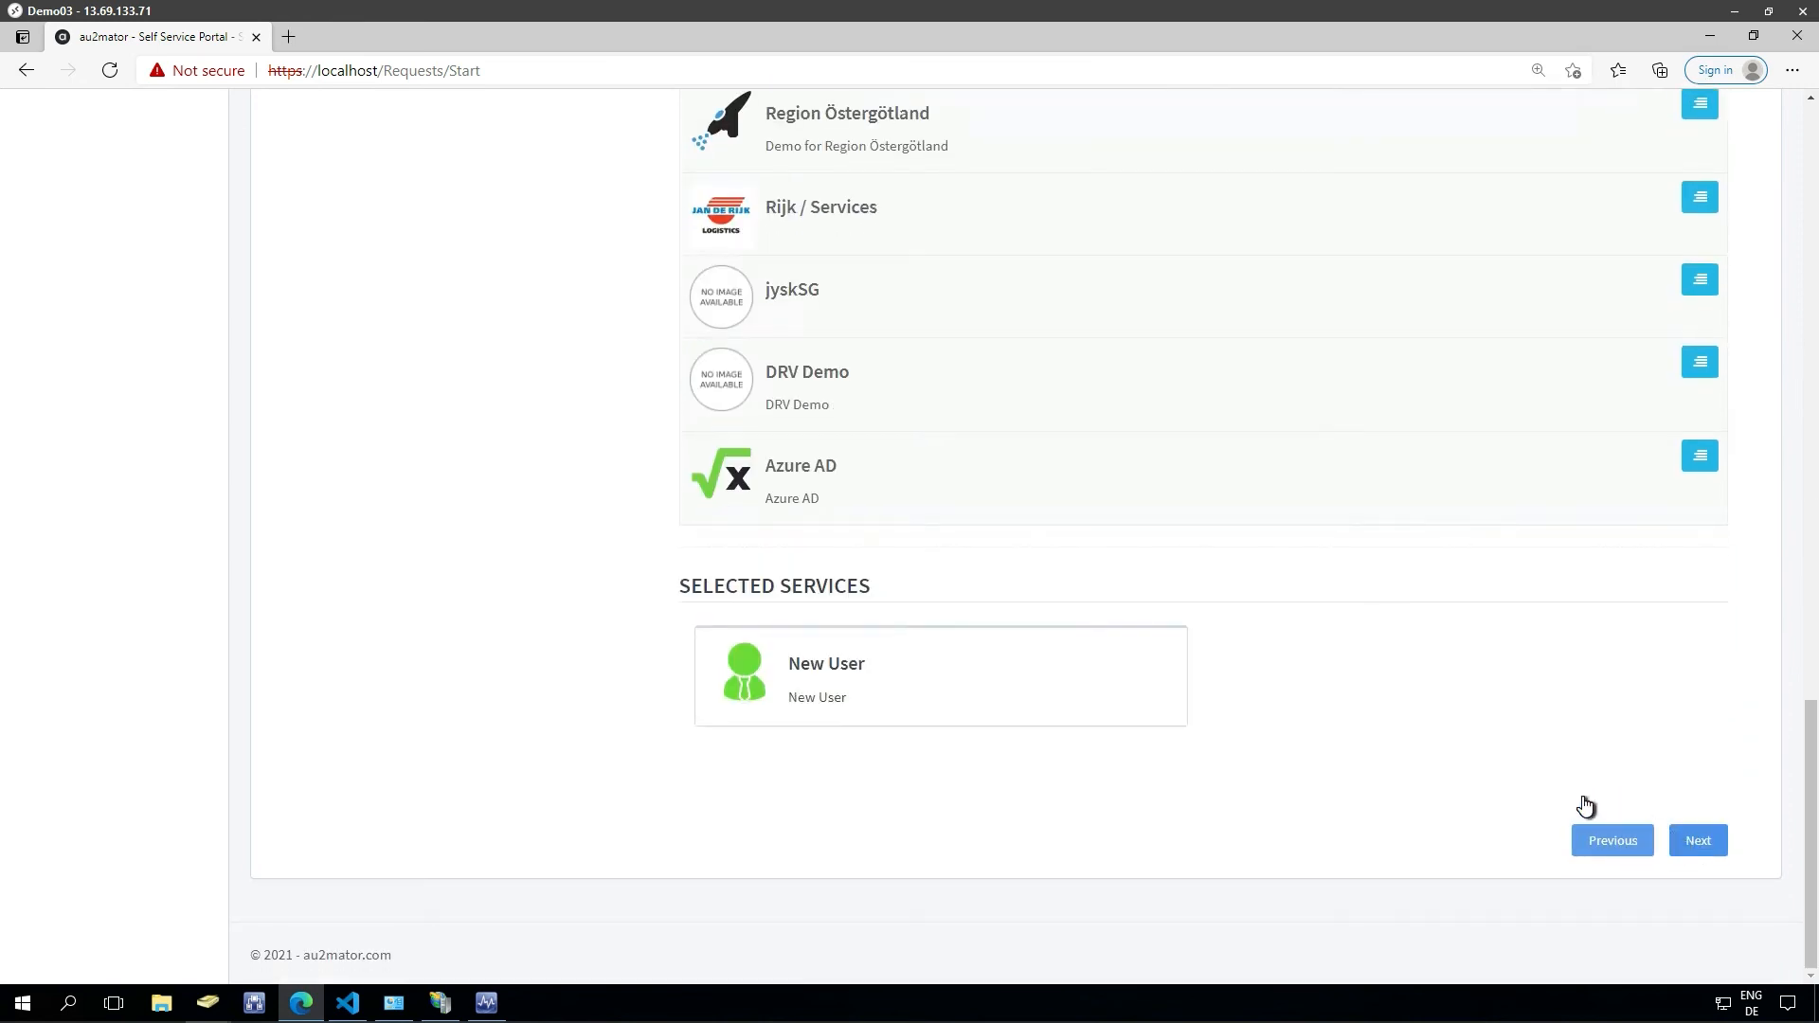
Enter the new user's first and last name and choose New York as the location.
click(1234, 553)
text(Michael)
key(Tab)
text(Seidl)
click(1580, 663)
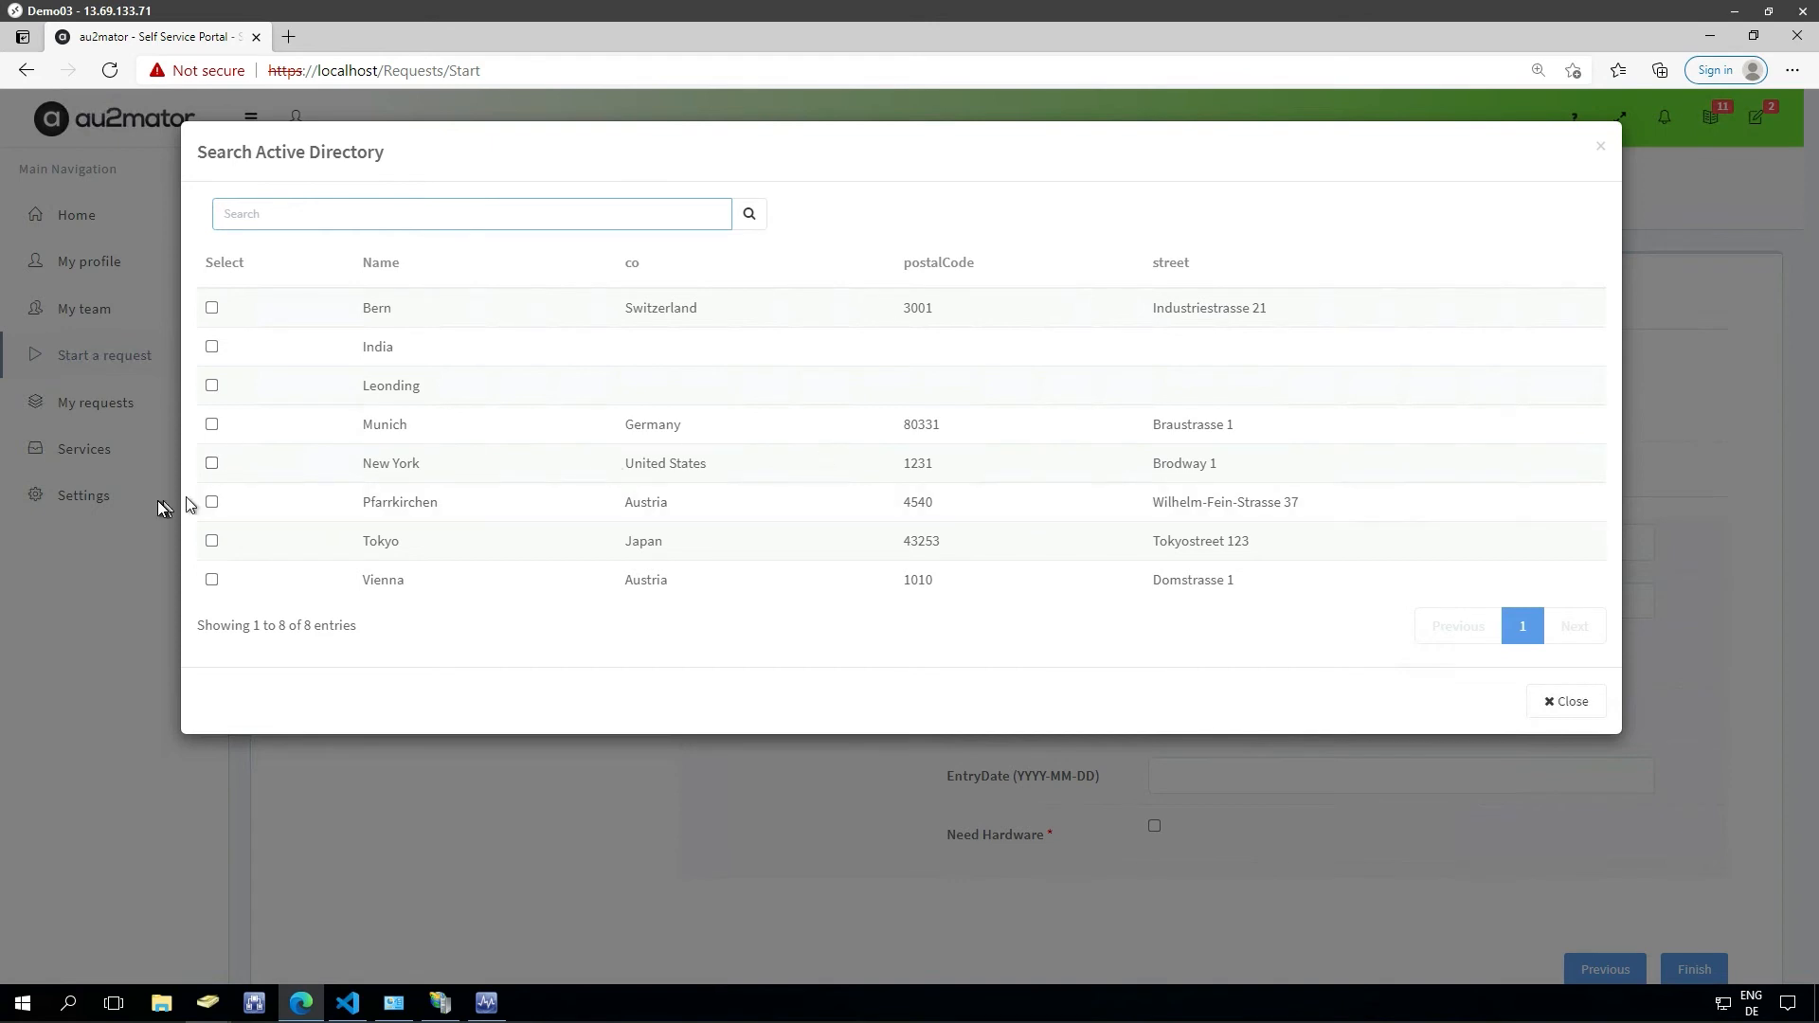
click(211, 464)
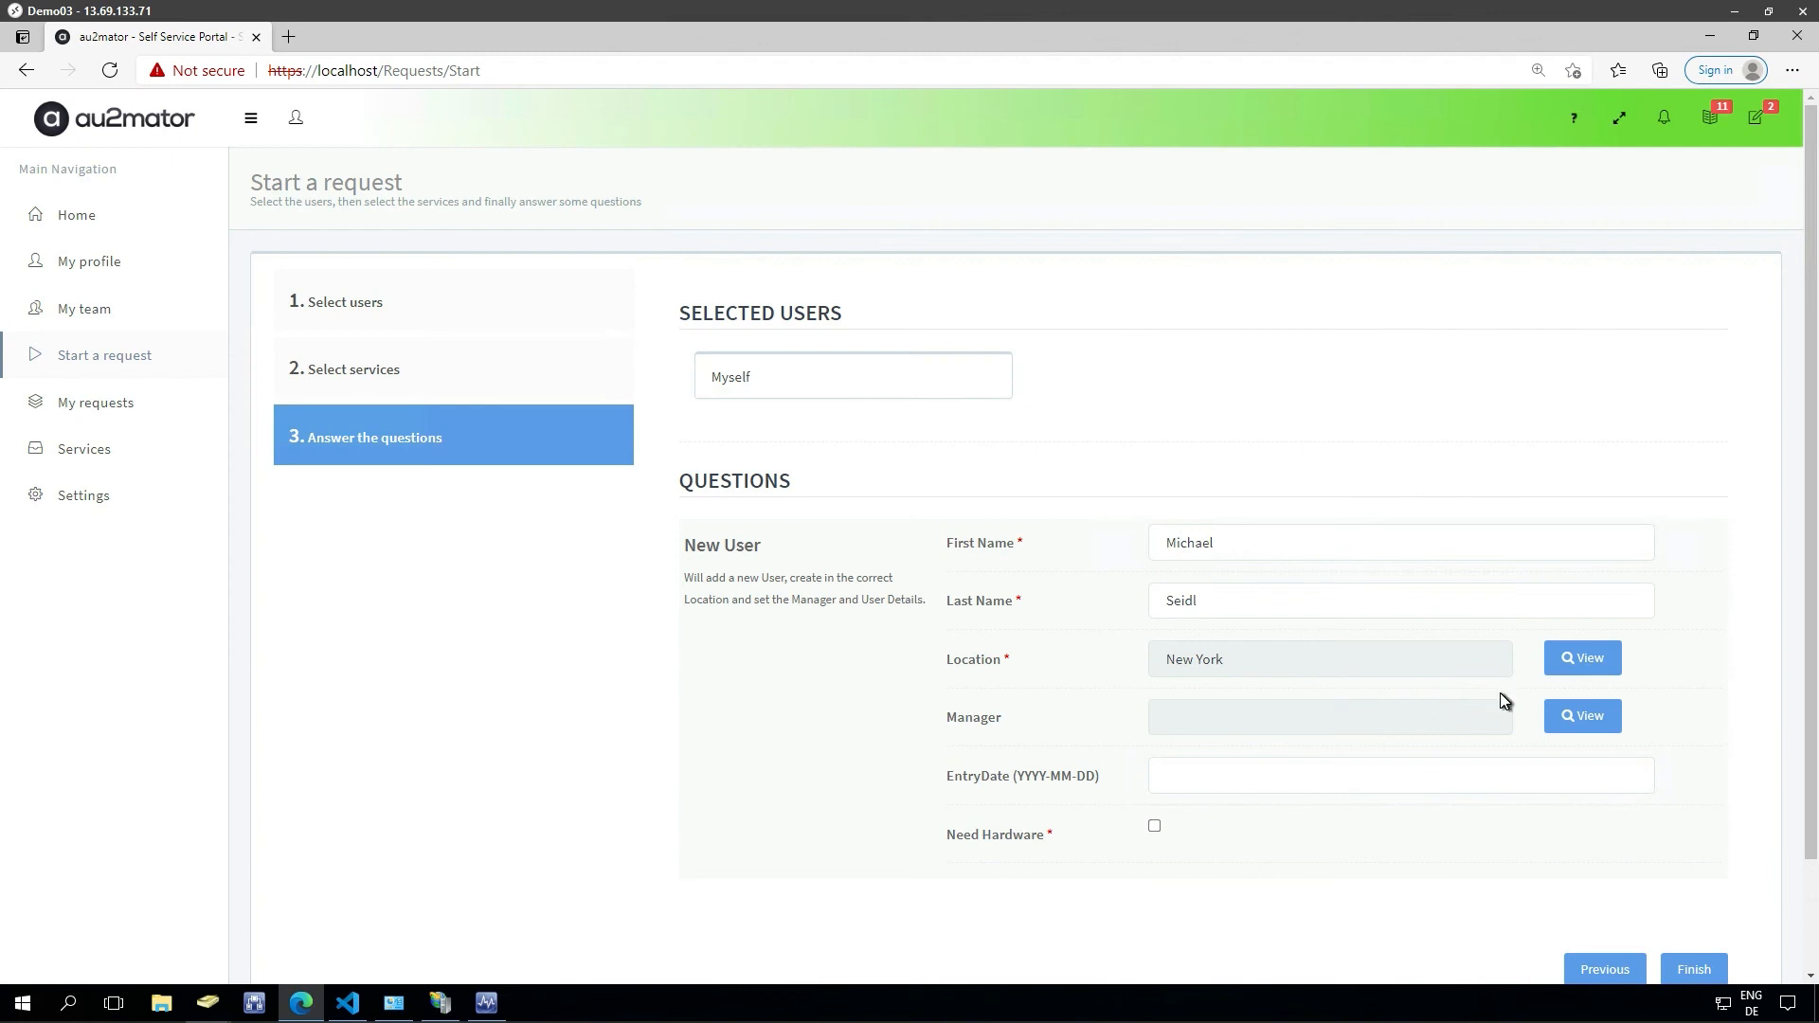
Search Active Directory for the manager by first name and assign the first matching person to the new user.
click(1563, 716)
click(350, 212)
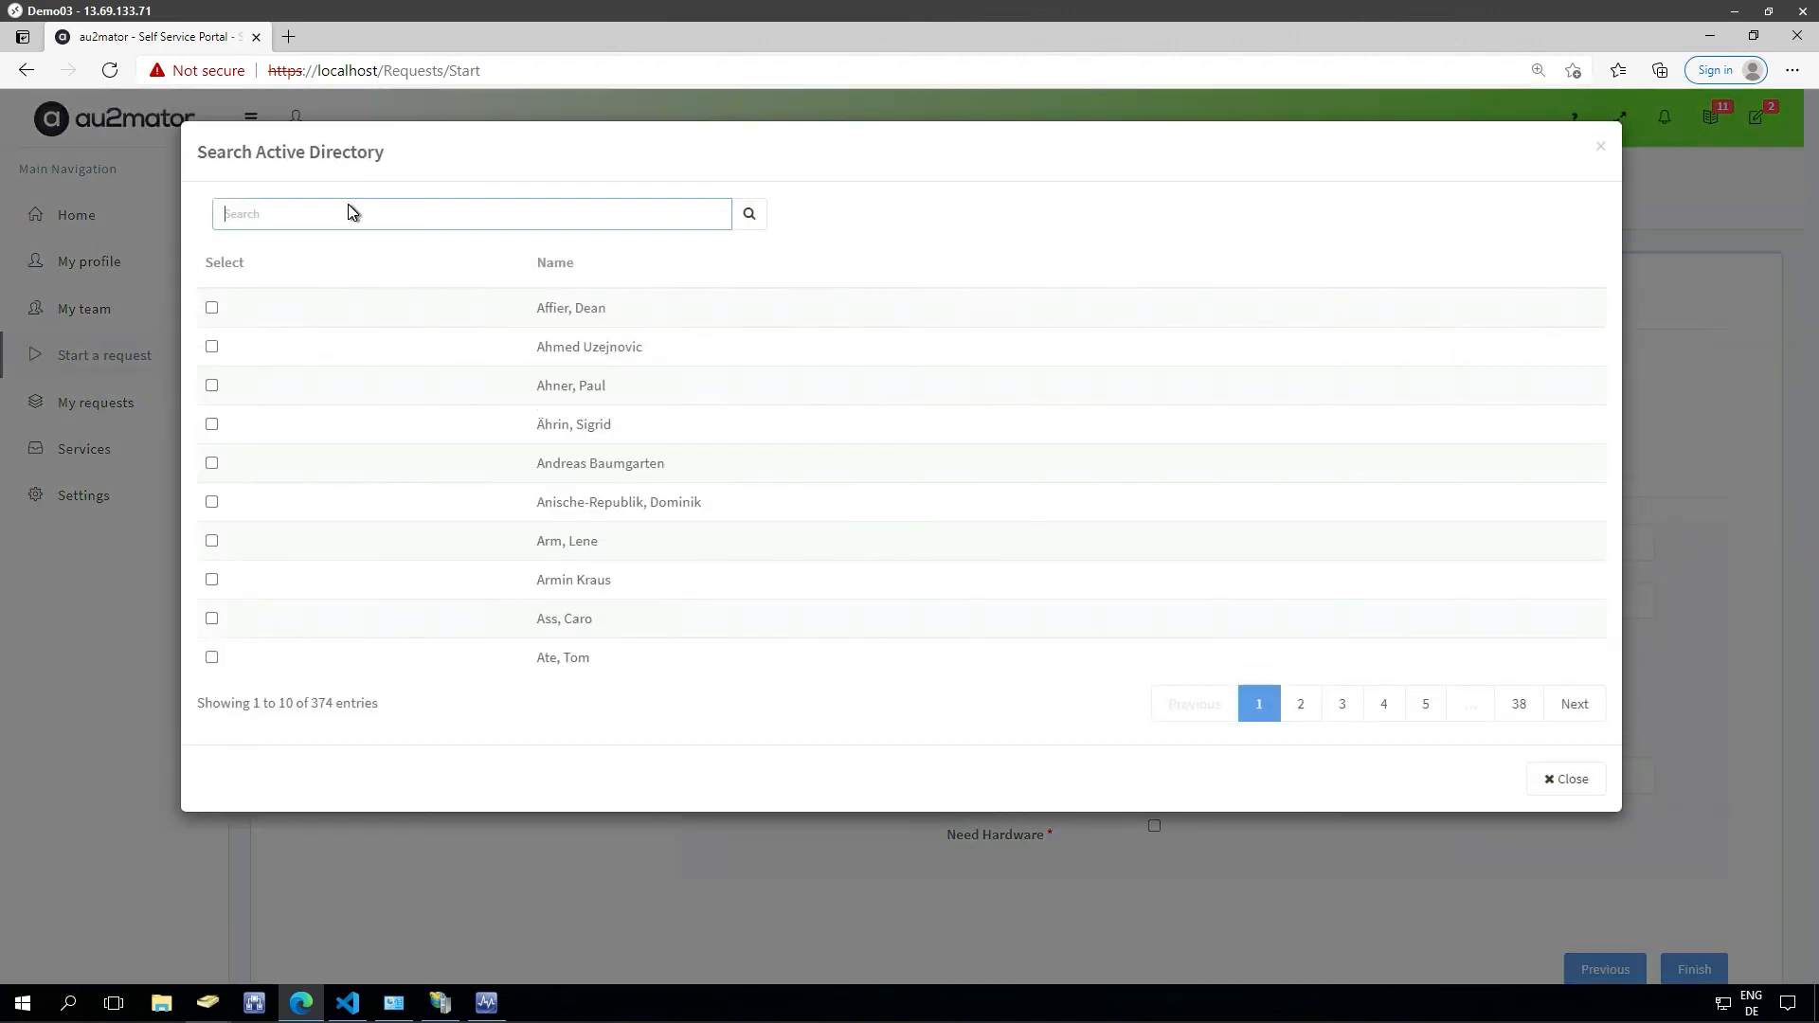
text(jasmin)
key(Return)
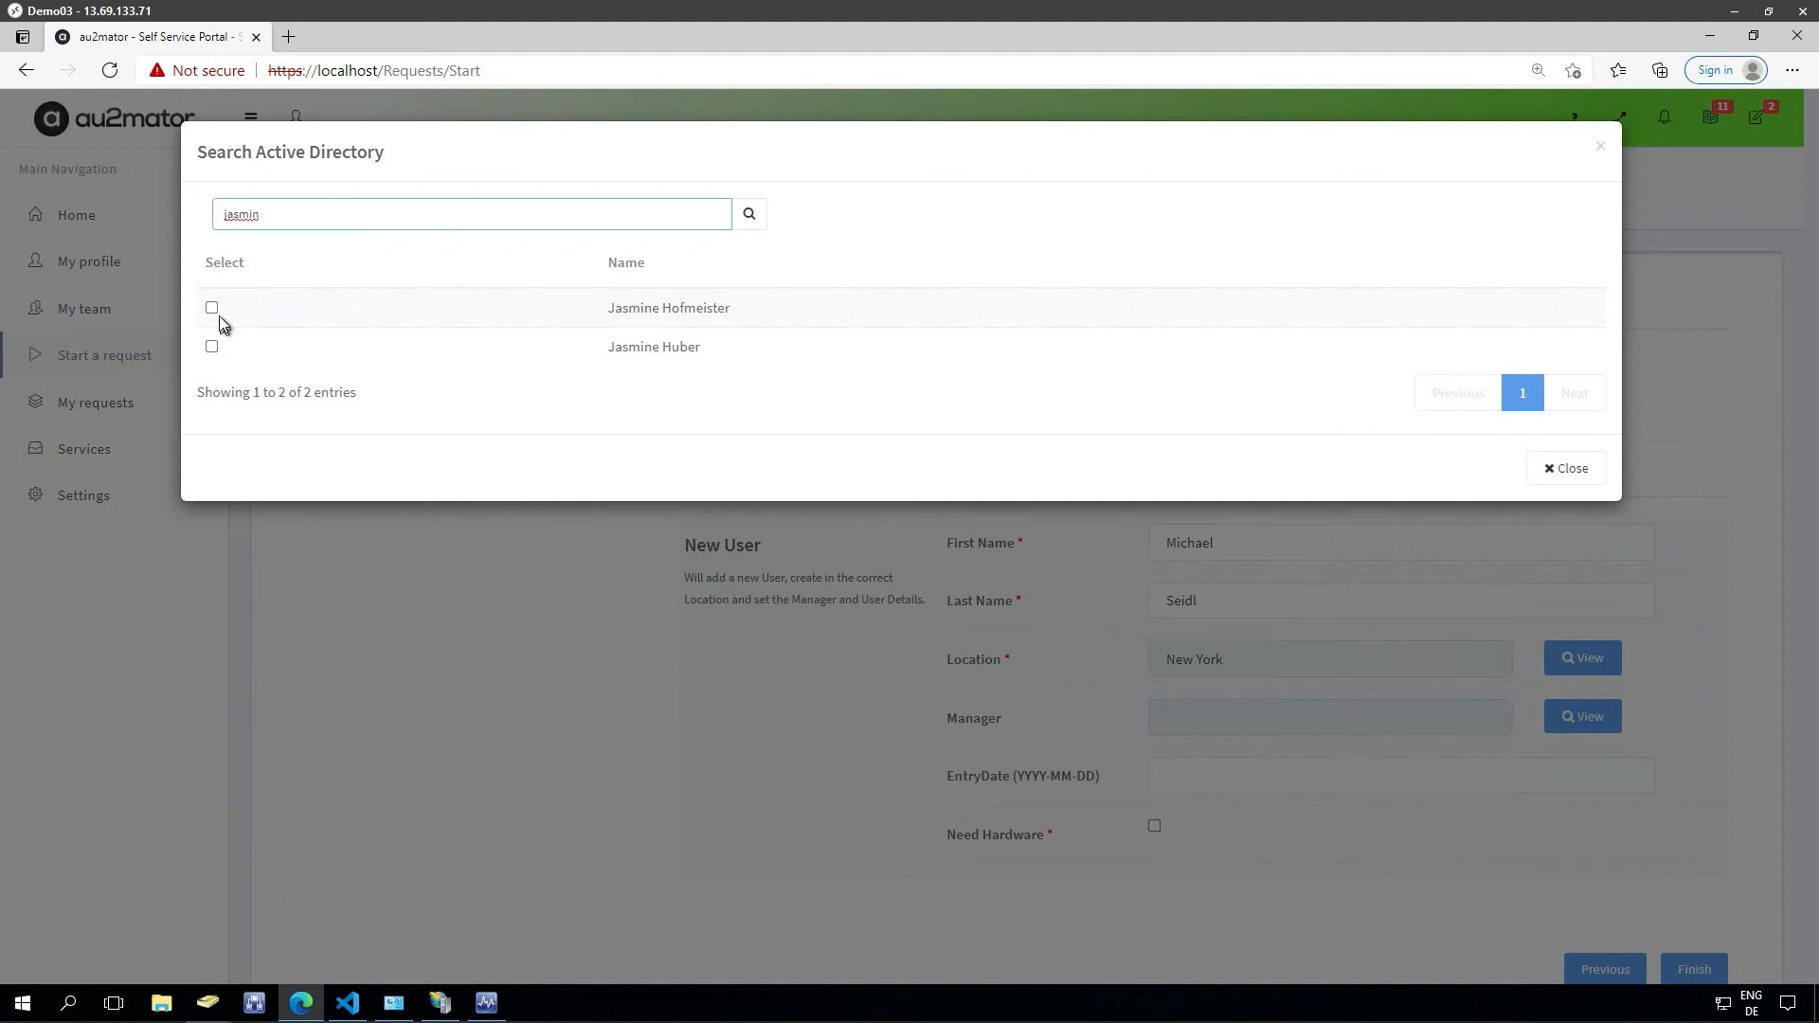
click(212, 309)
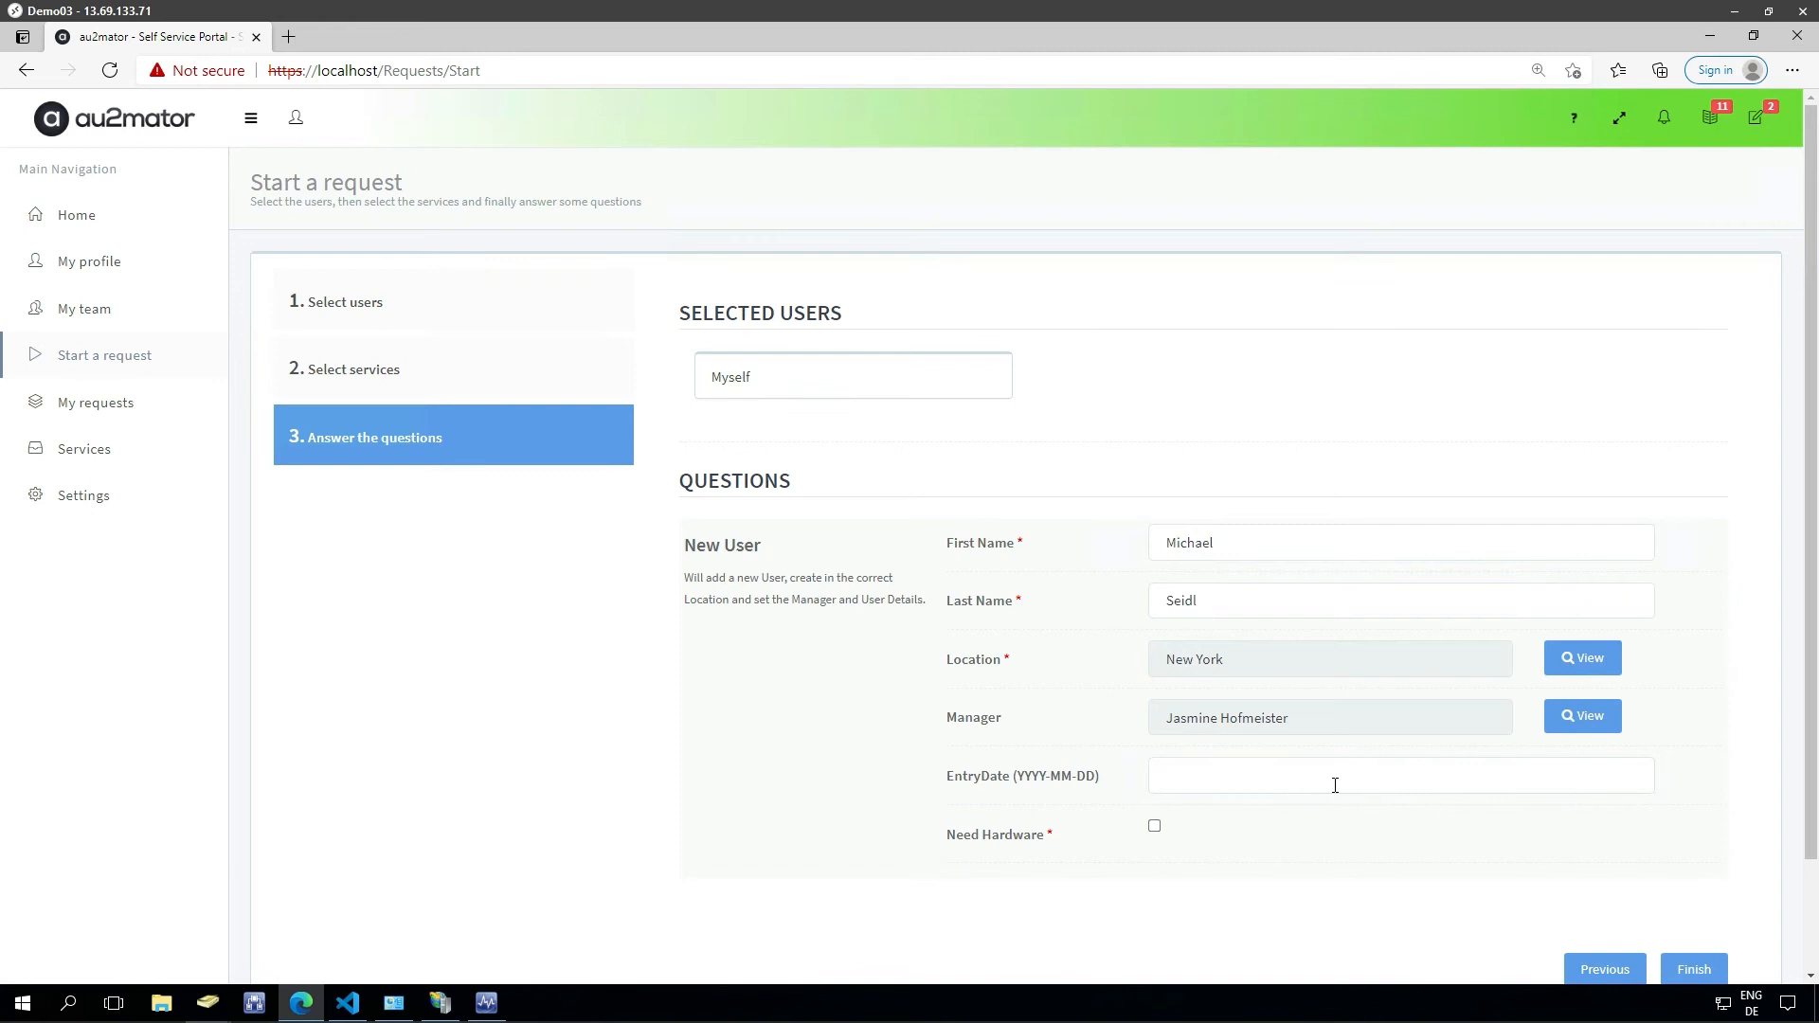
Mark the new user as needing hardware and choose NB Graphic as the hardware type.
scroll(1269, 773, down, 2)
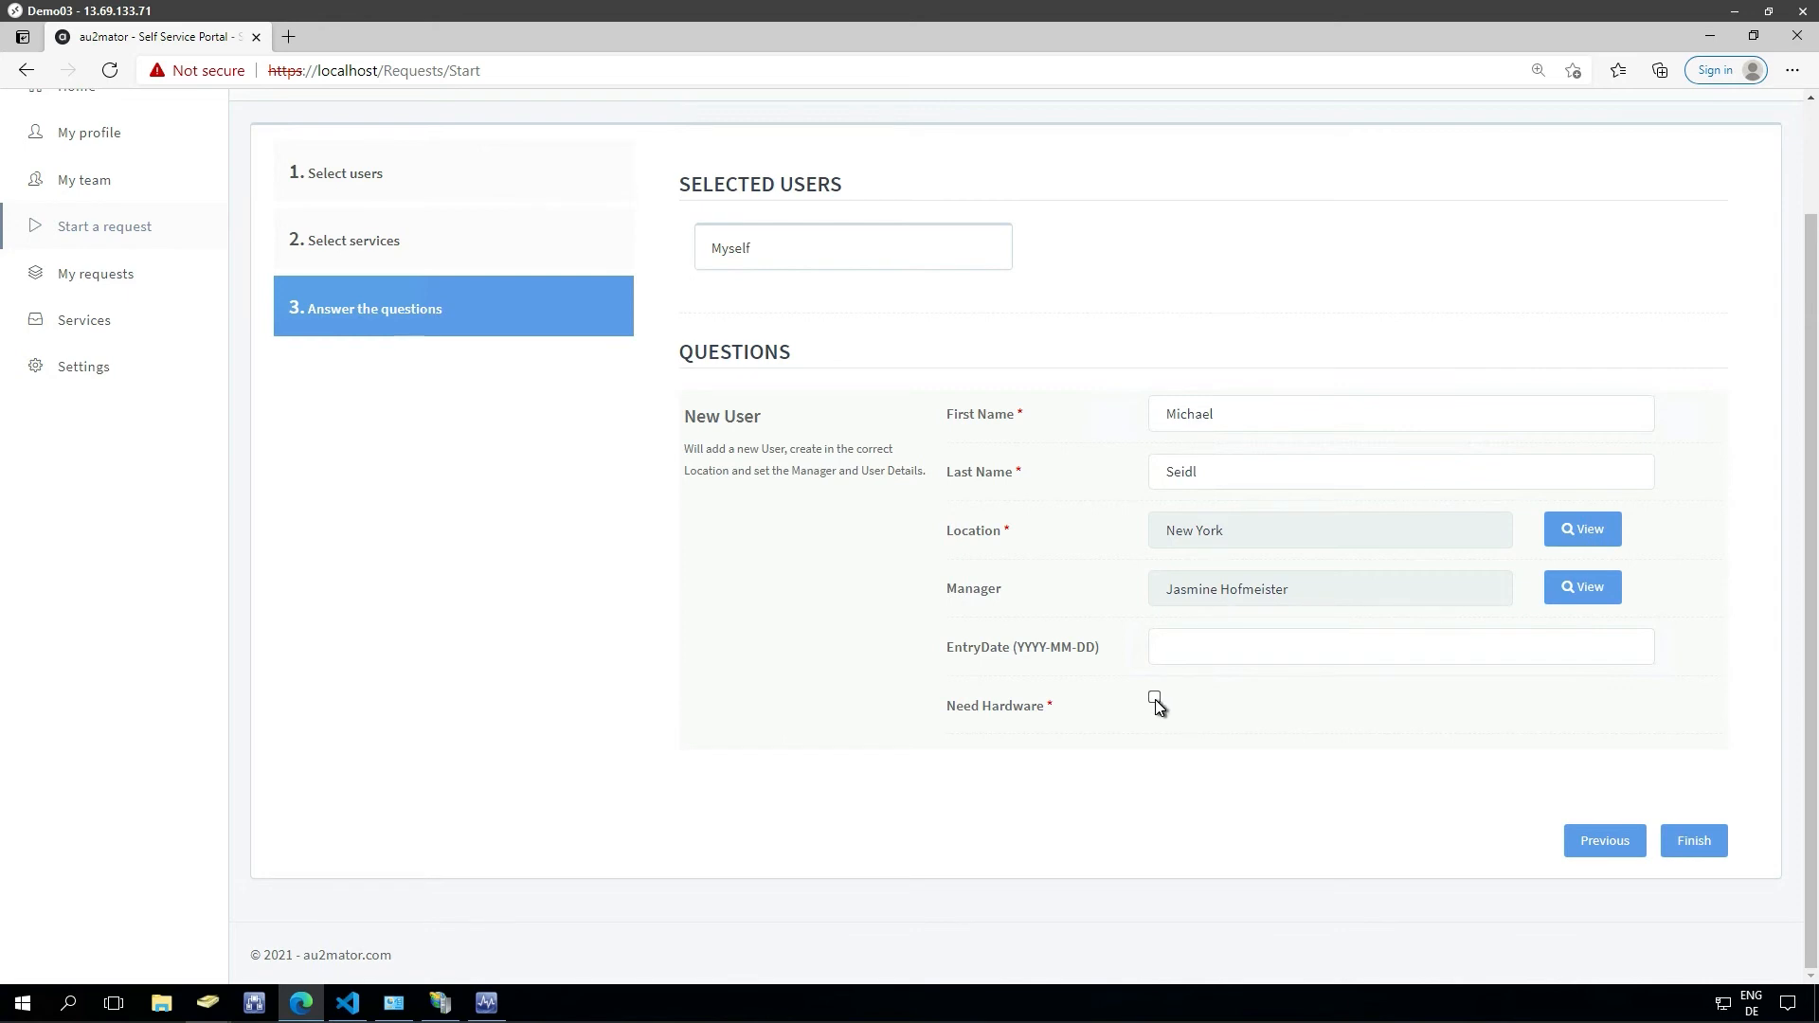
click(1155, 700)
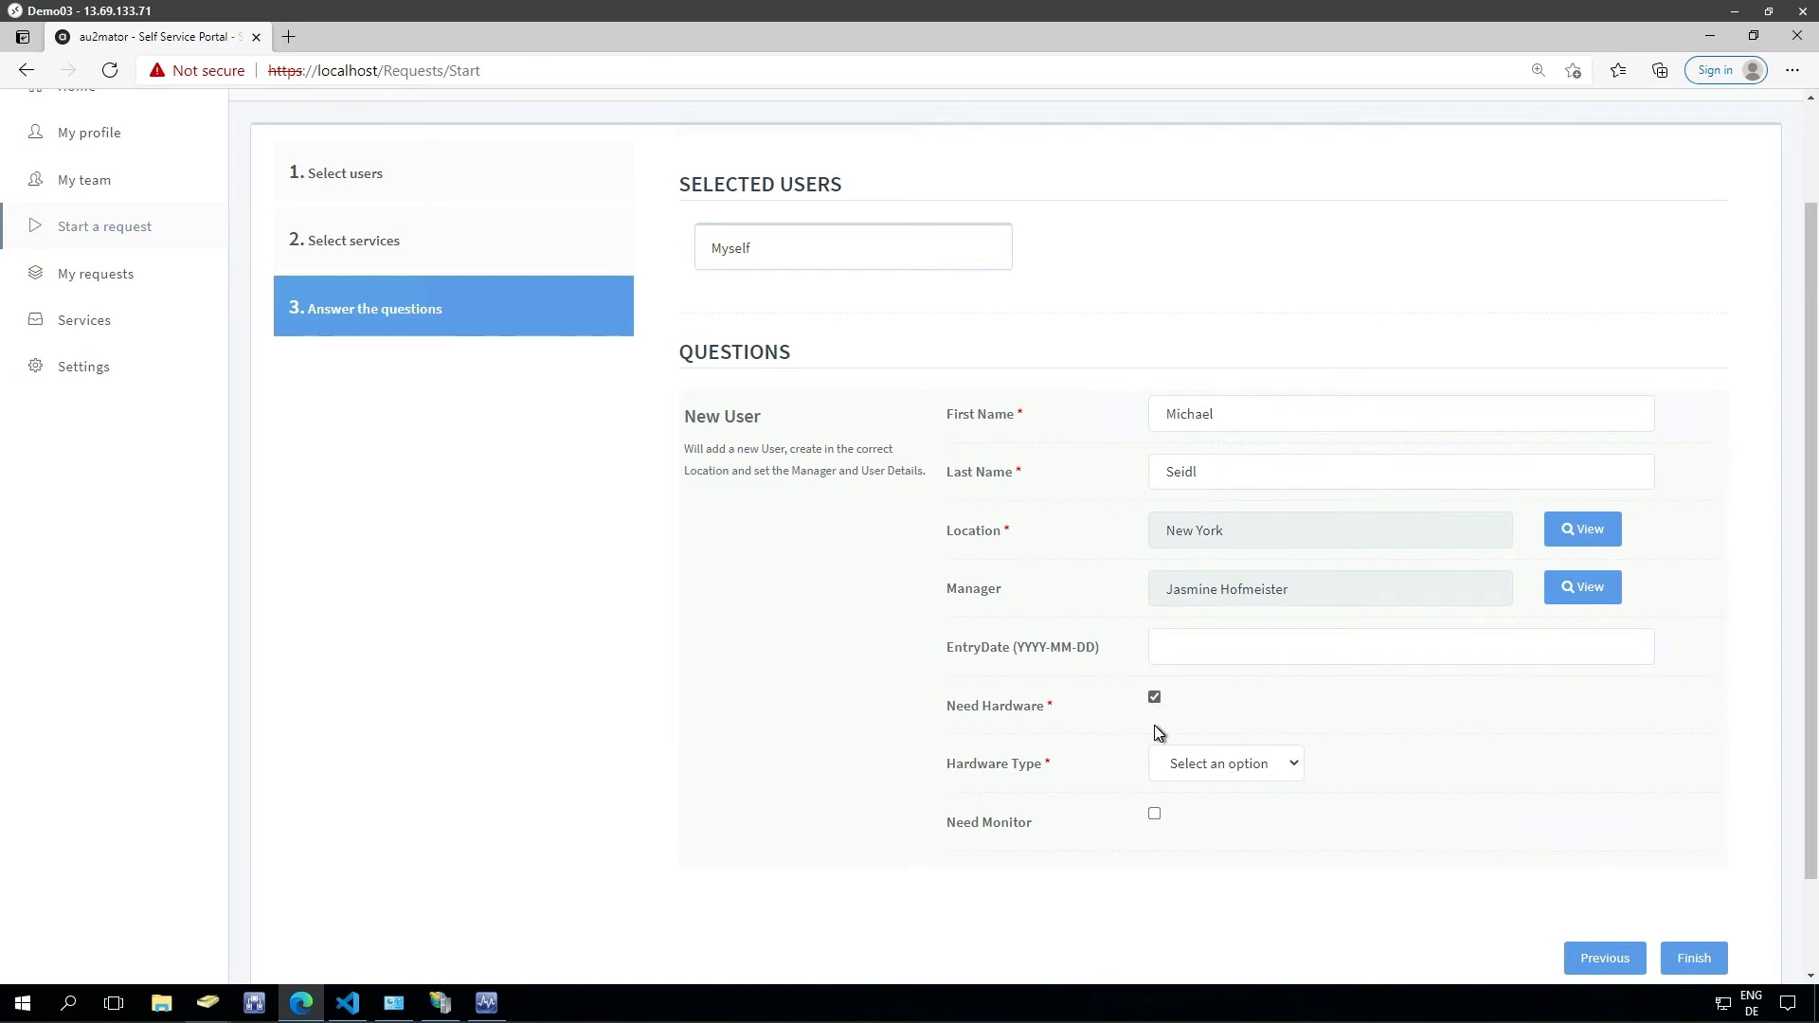
click(1200, 768)
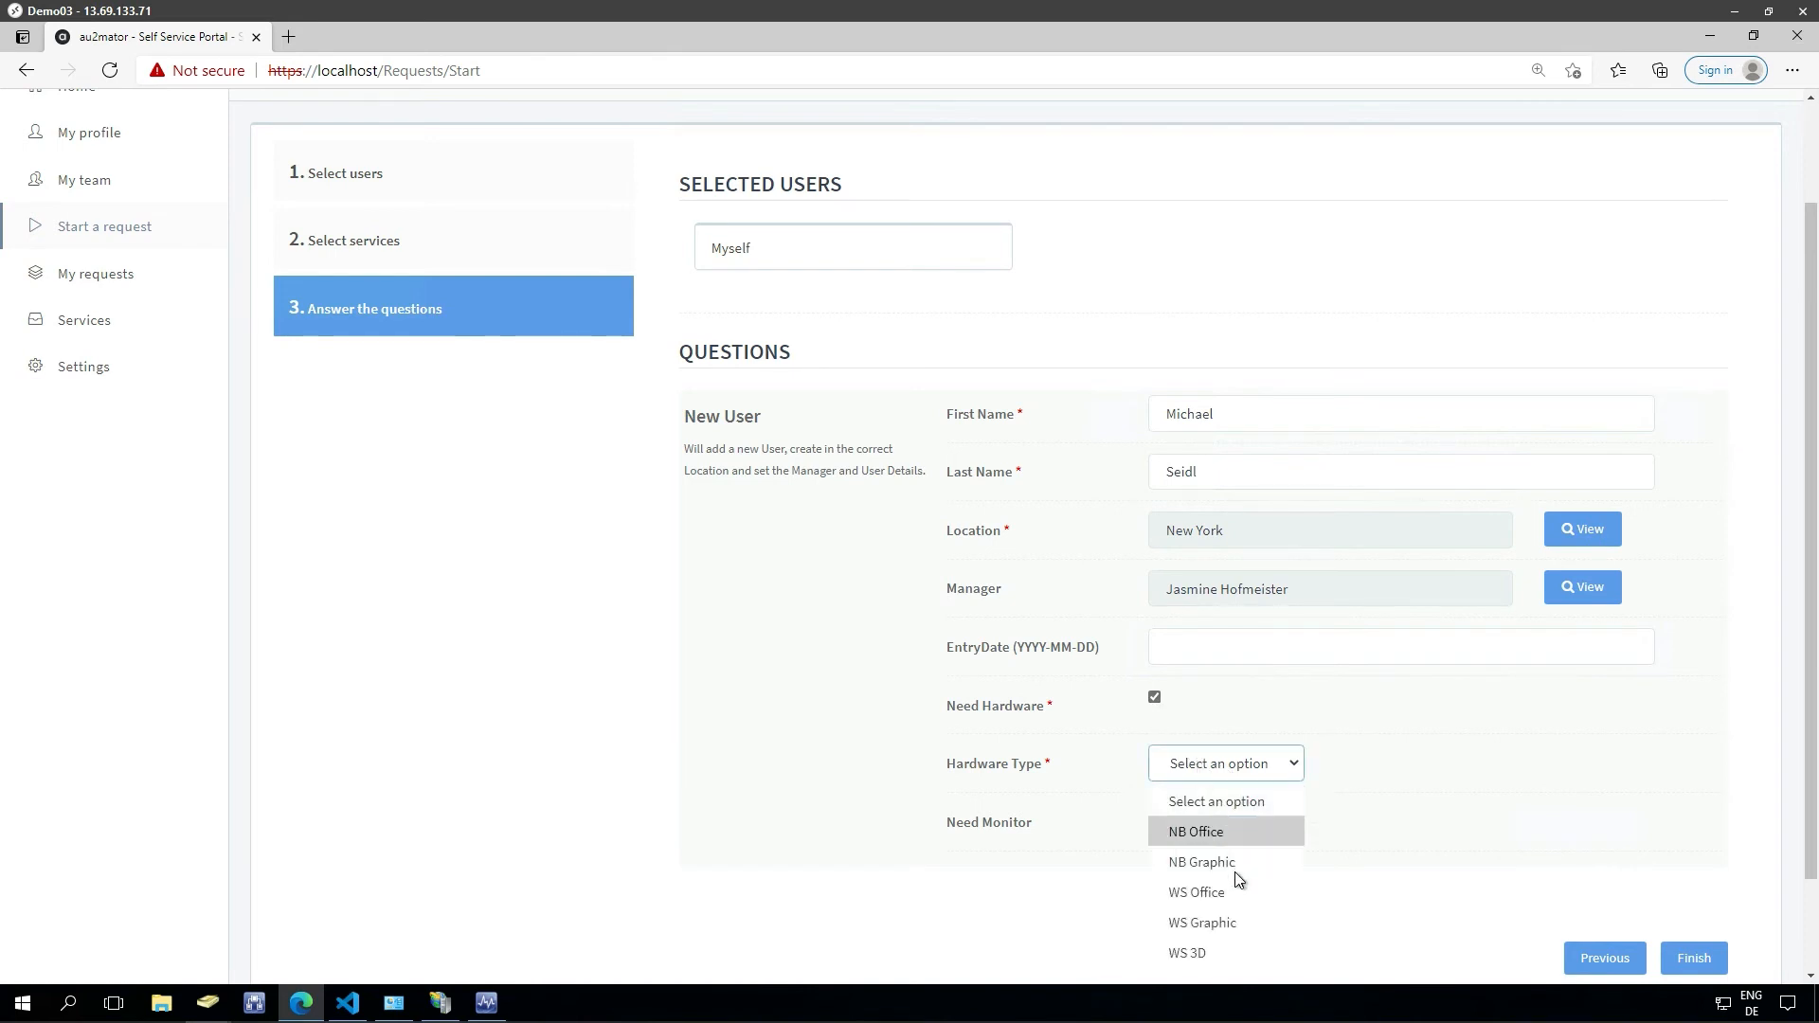
click(1206, 855)
Mark the new user as needing a monitor and set the monitor count to 2, then to Need More.
click(1154, 816)
scroll(1219, 762, down, 2)
click(1220, 704)
click(1203, 807)
click(1232, 718)
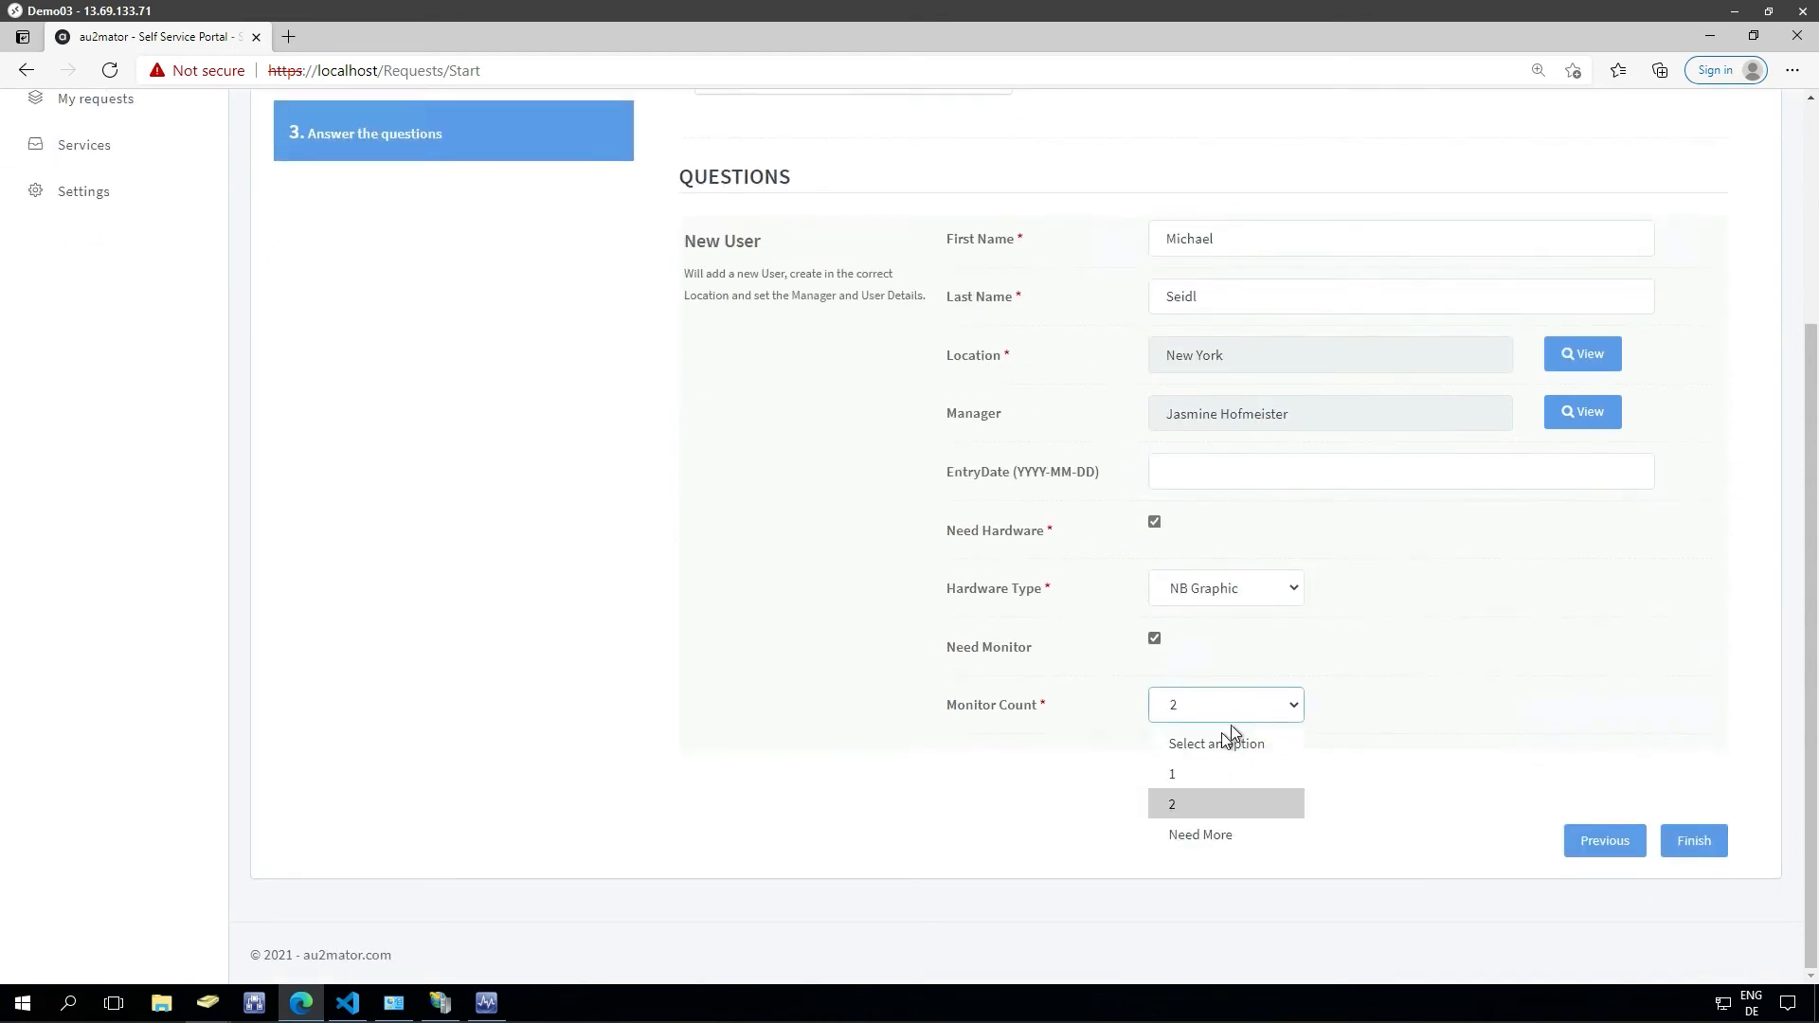
click(1199, 836)
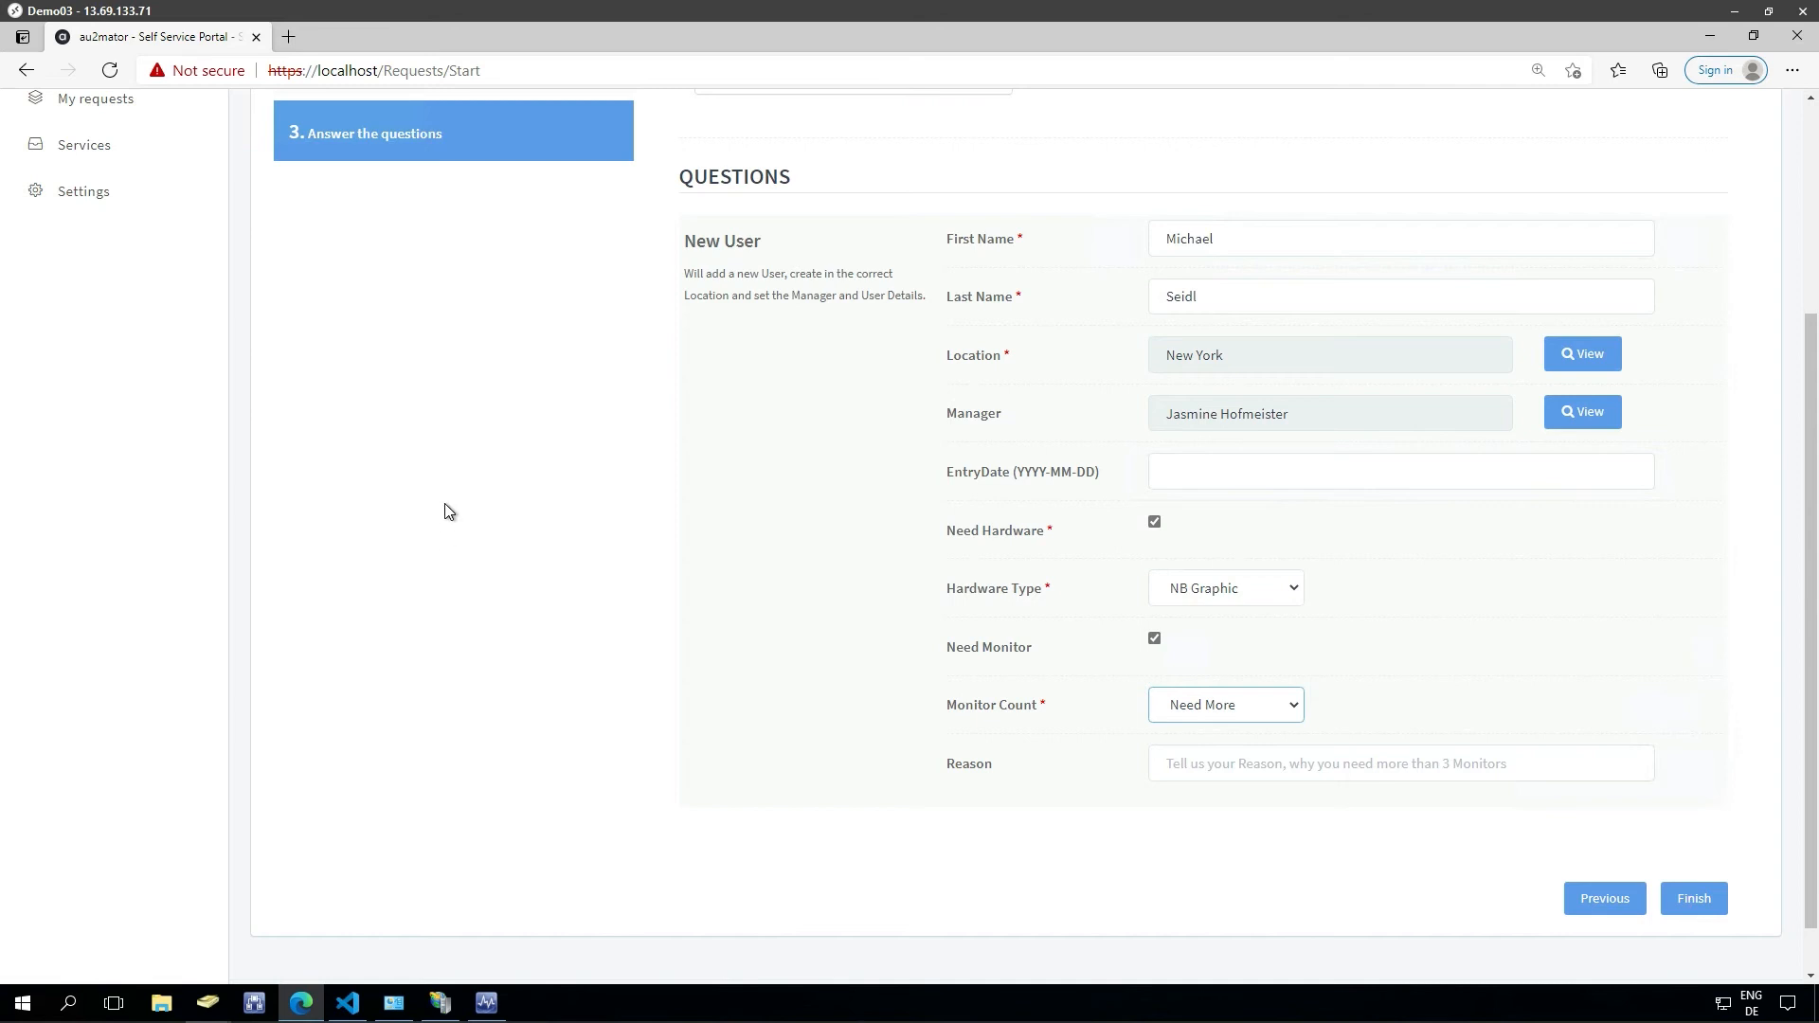
Leave the New User form, start a fresh request for Myself and proceed to the service selection.
scroll(445, 503, up, 3)
click(116, 357)
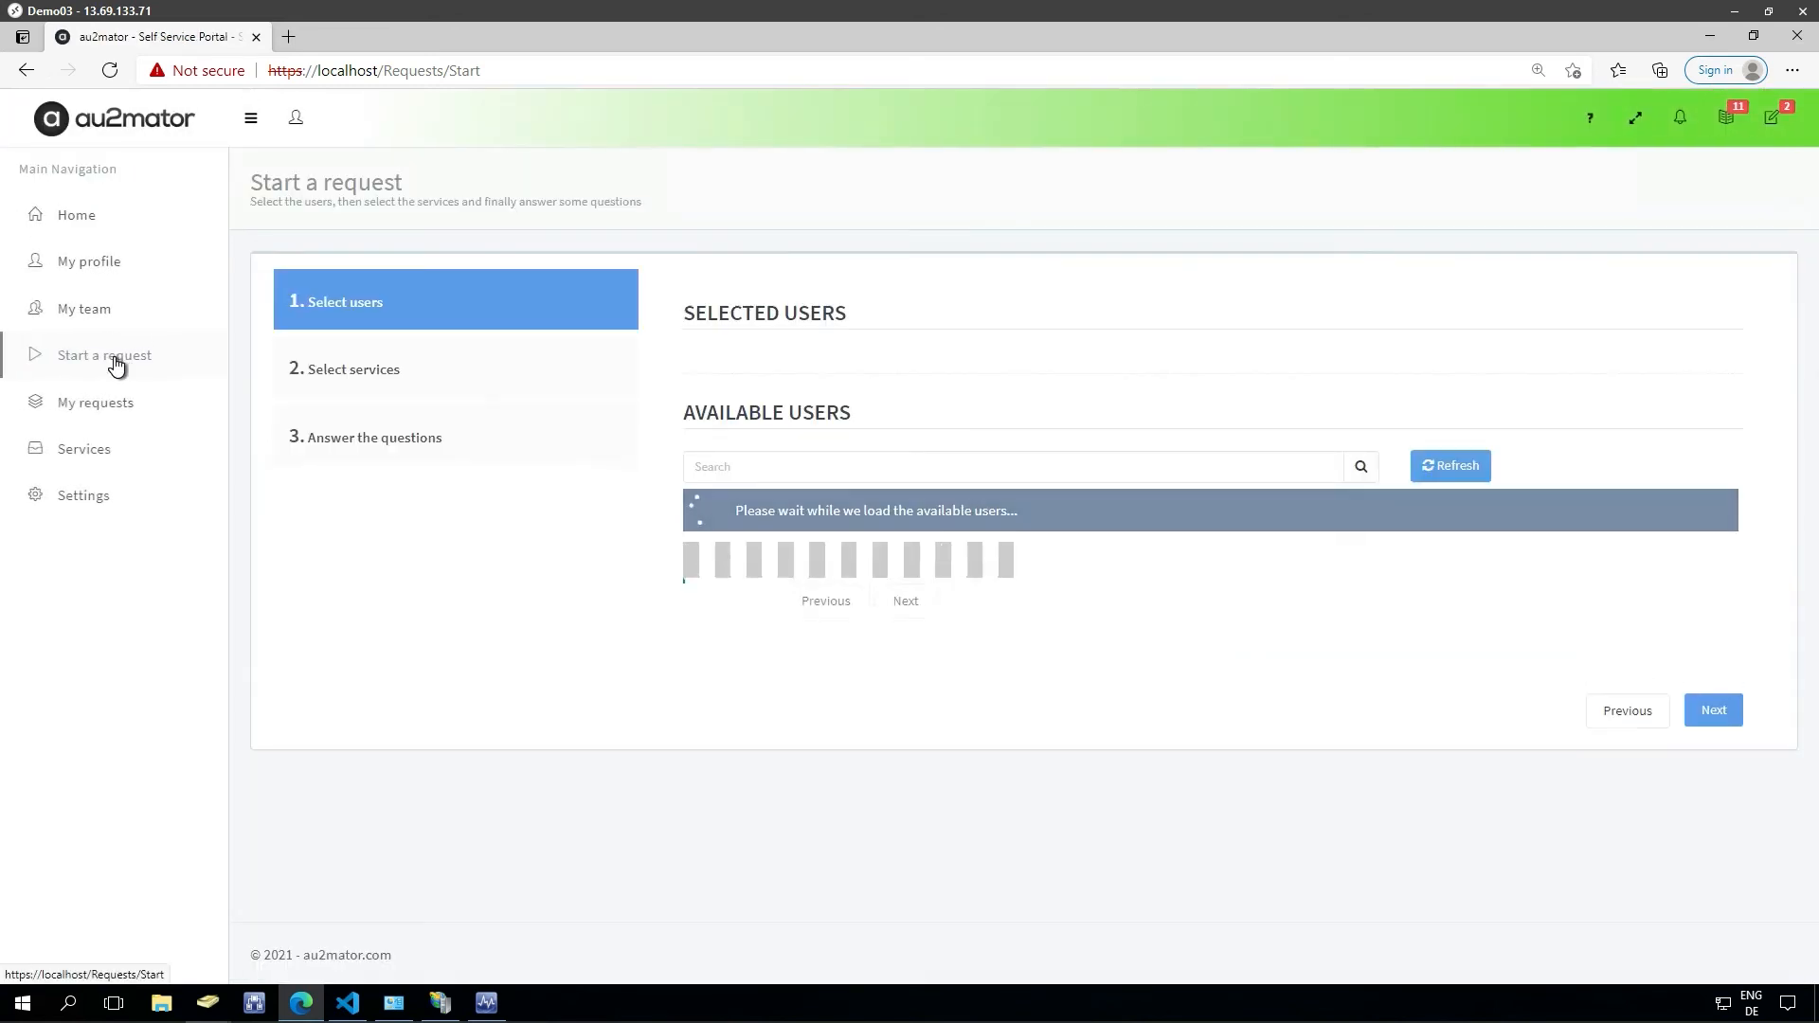
click(788, 520)
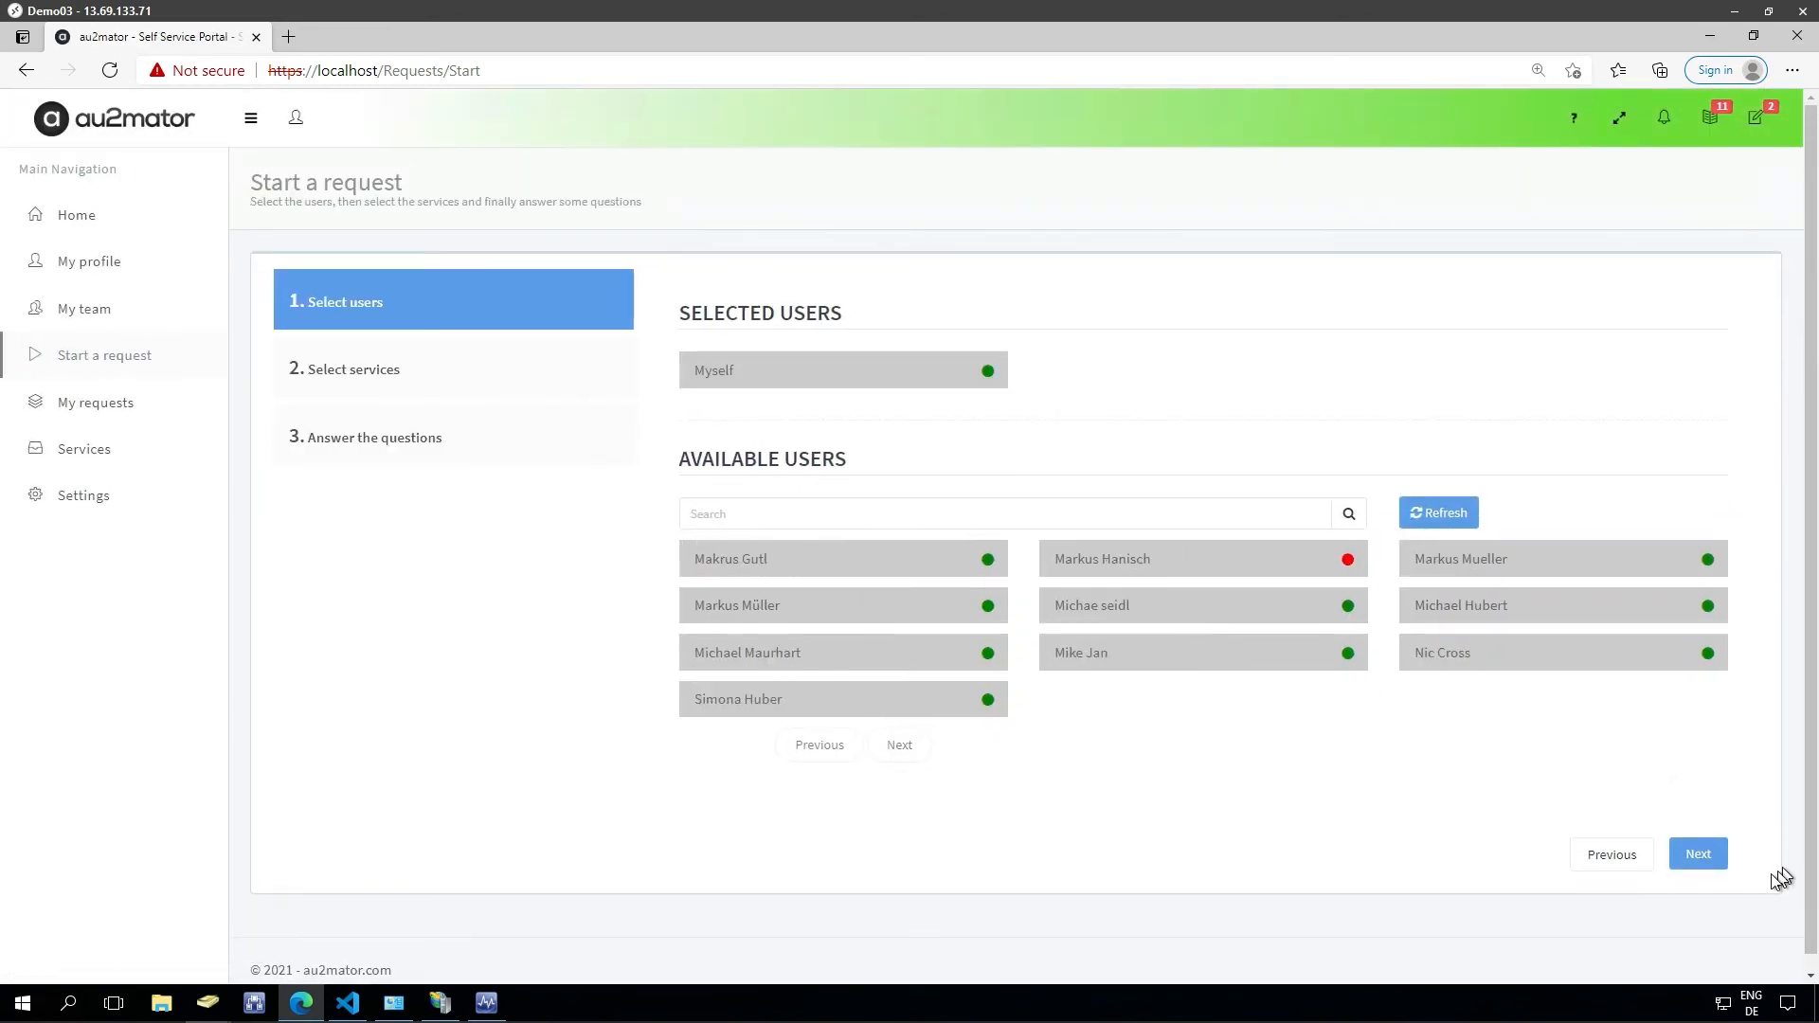
click(1697, 856)
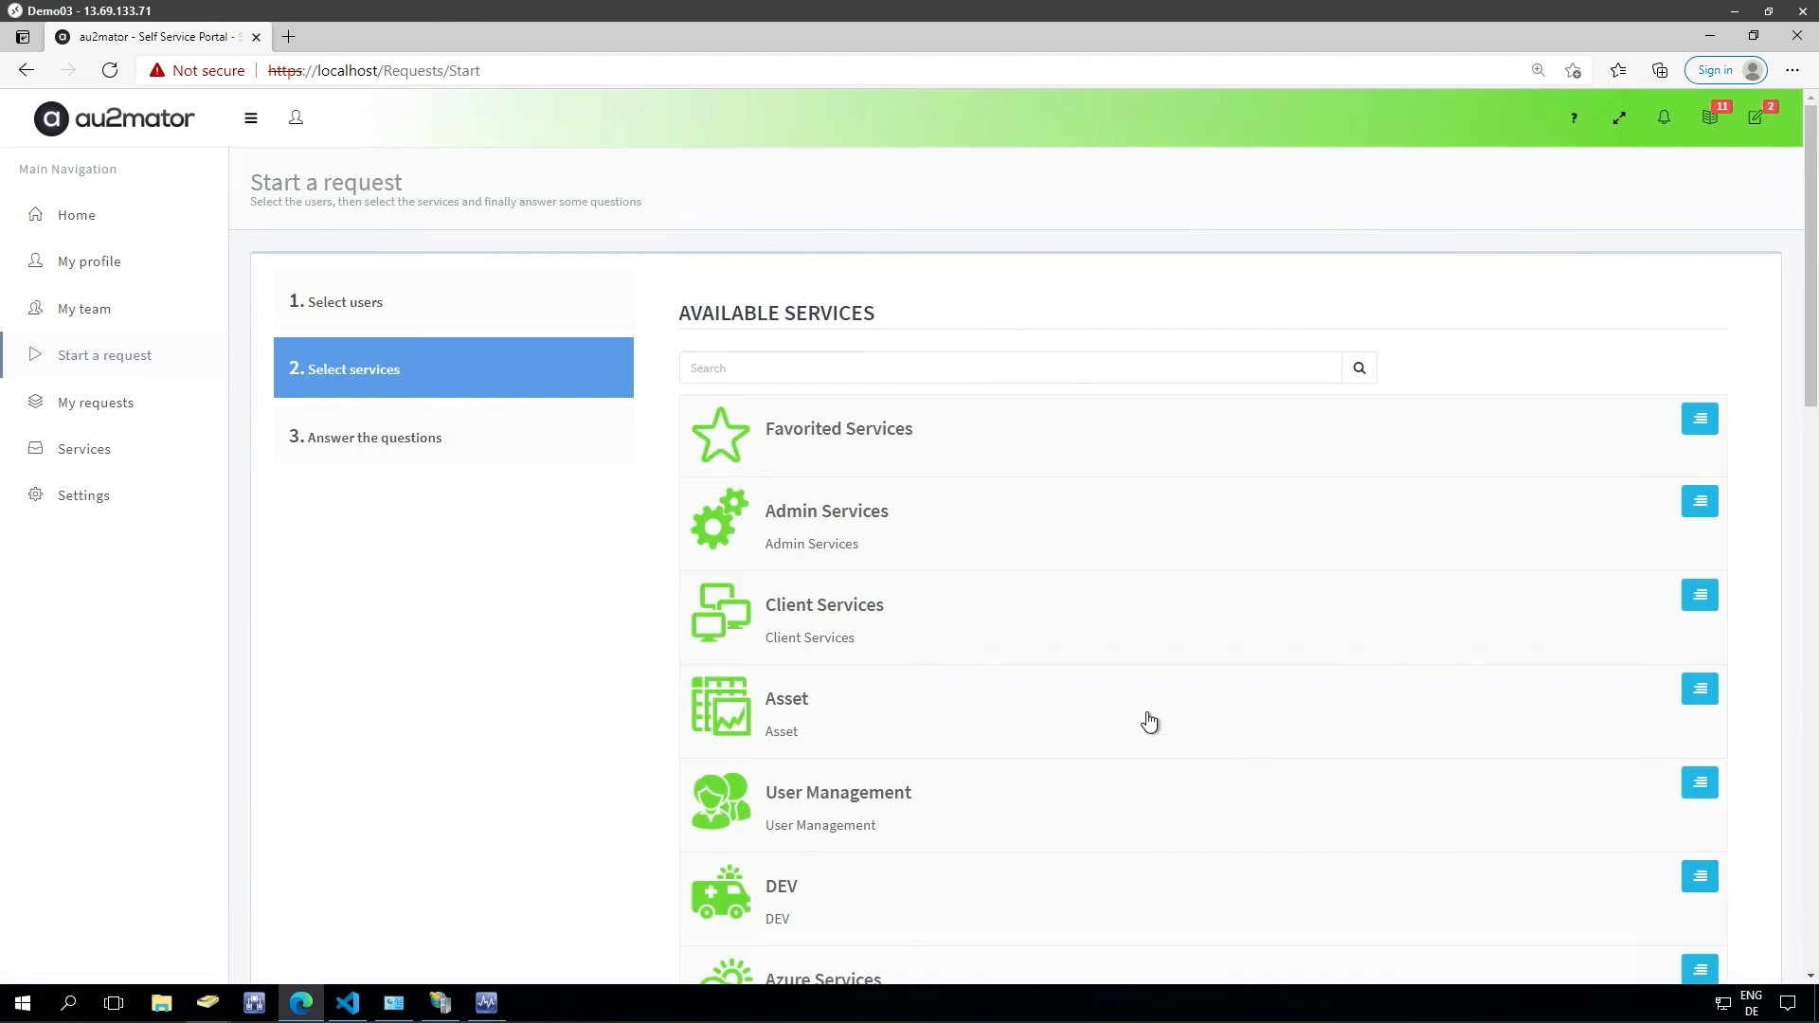
Examine the services offered in the Active Directory, MS Teams Management, Manager Services and User Management categories.
scroll(1148, 722, down, 12)
scroll(1139, 723, up, 3)
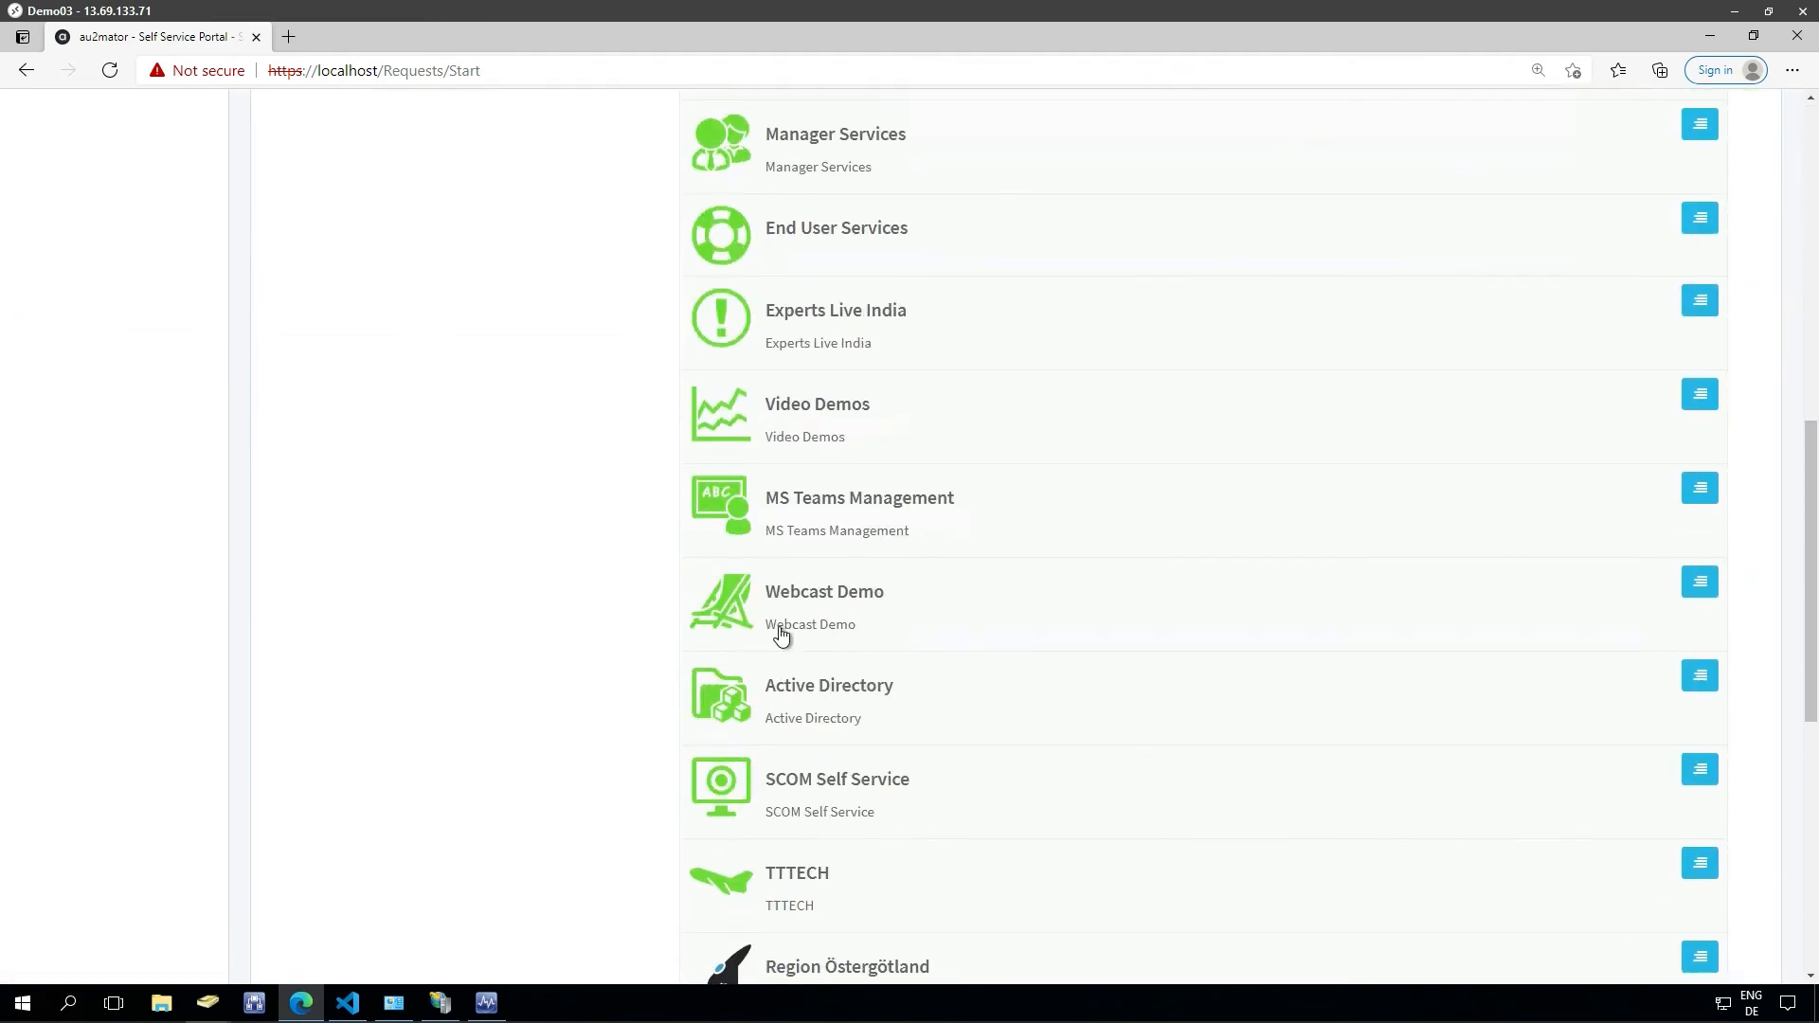
click(833, 701)
scroll(872, 711, down, 3)
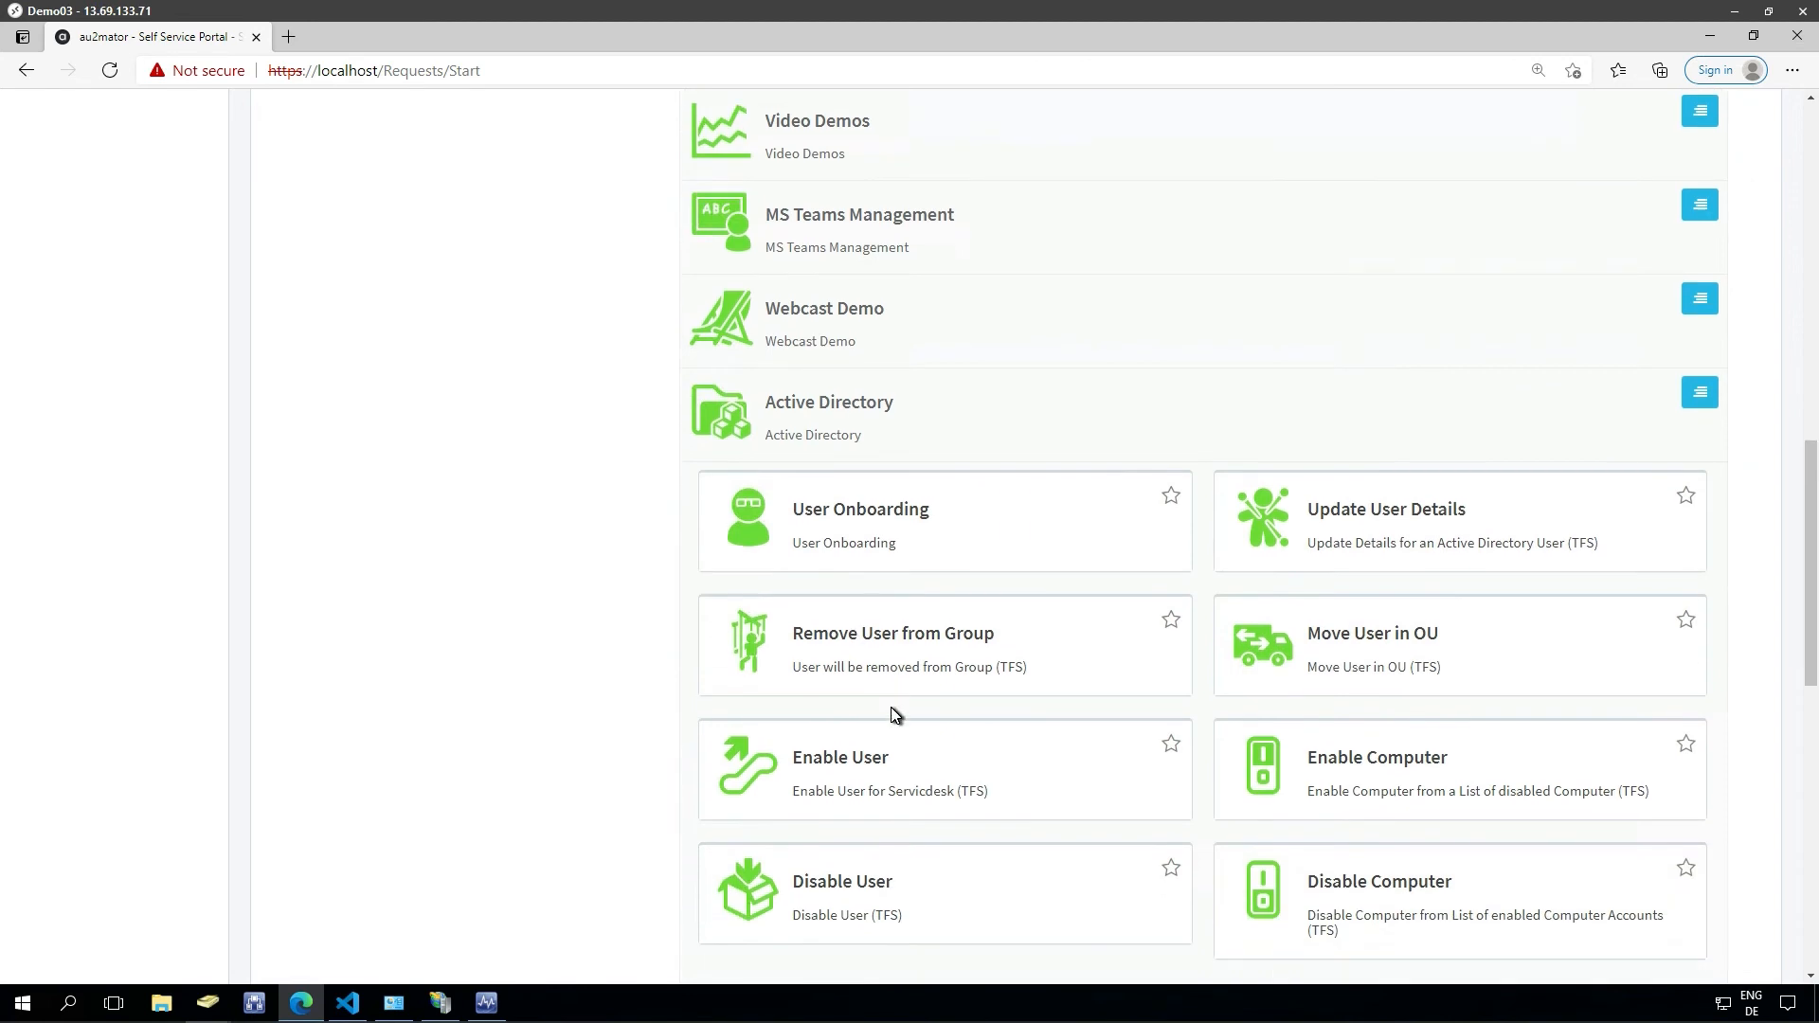
scroll(894, 714, down, 1)
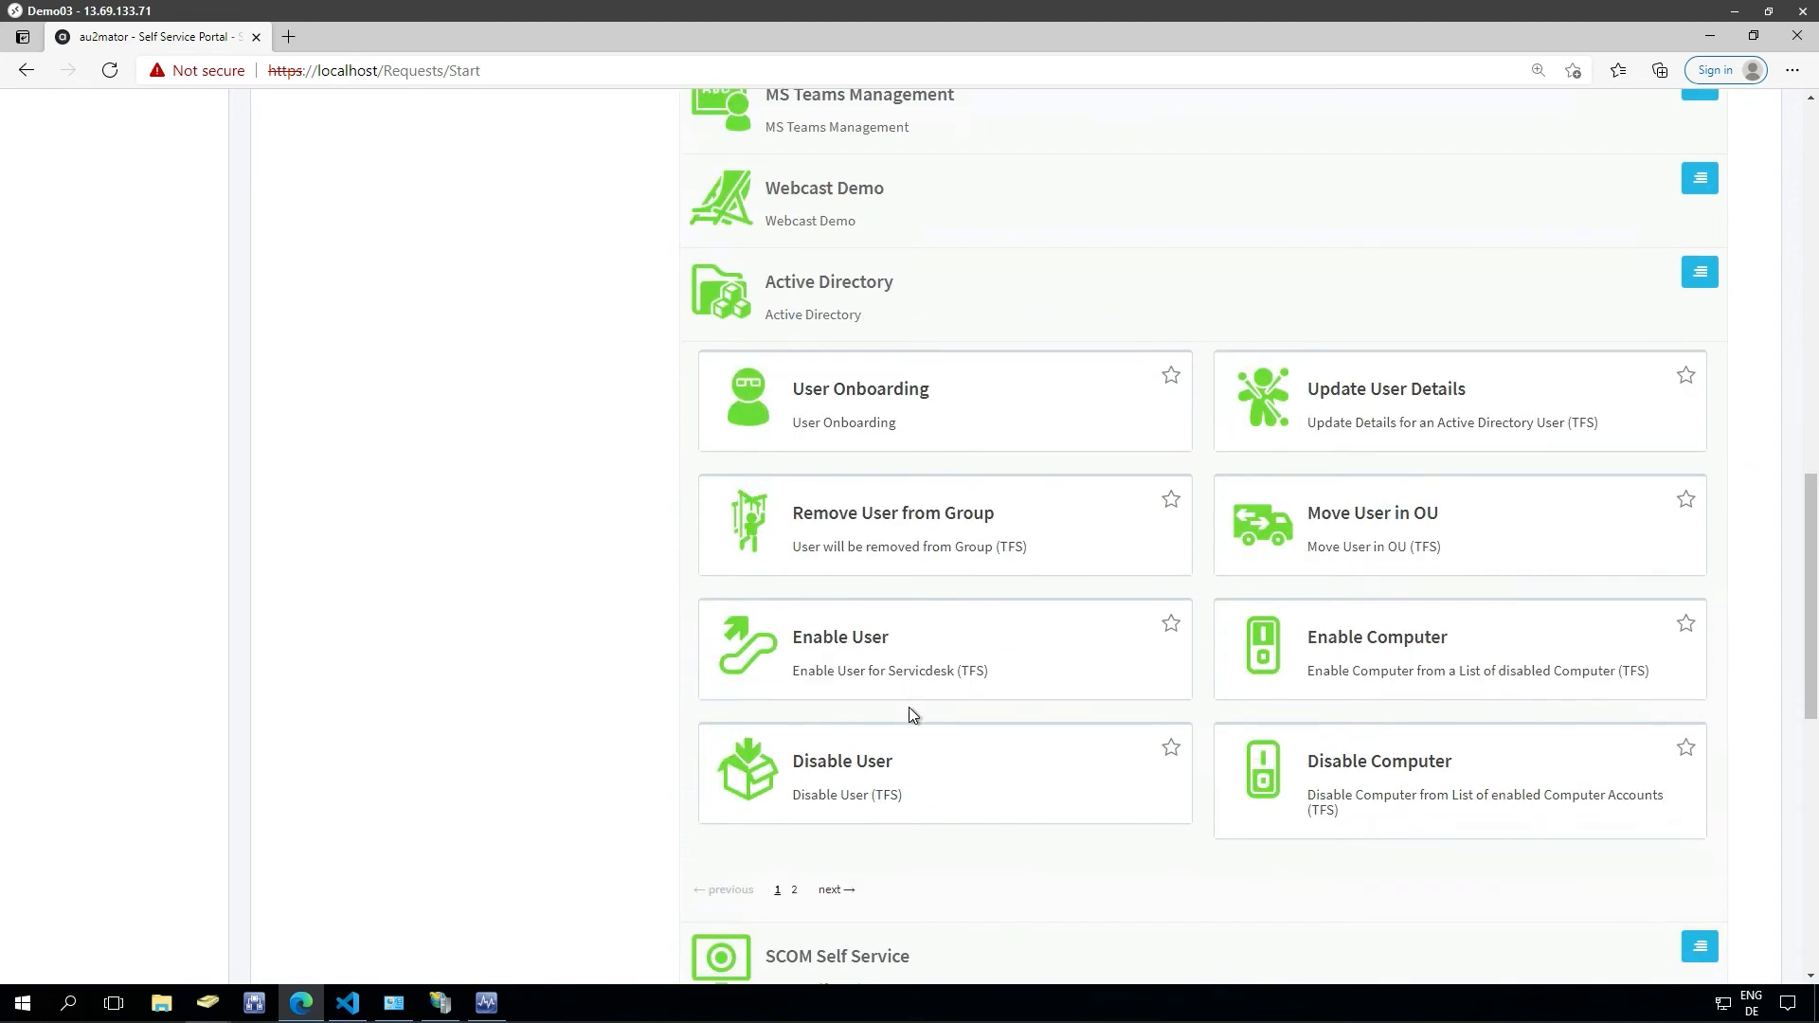
scroll(891, 654, up, 4)
click(866, 512)
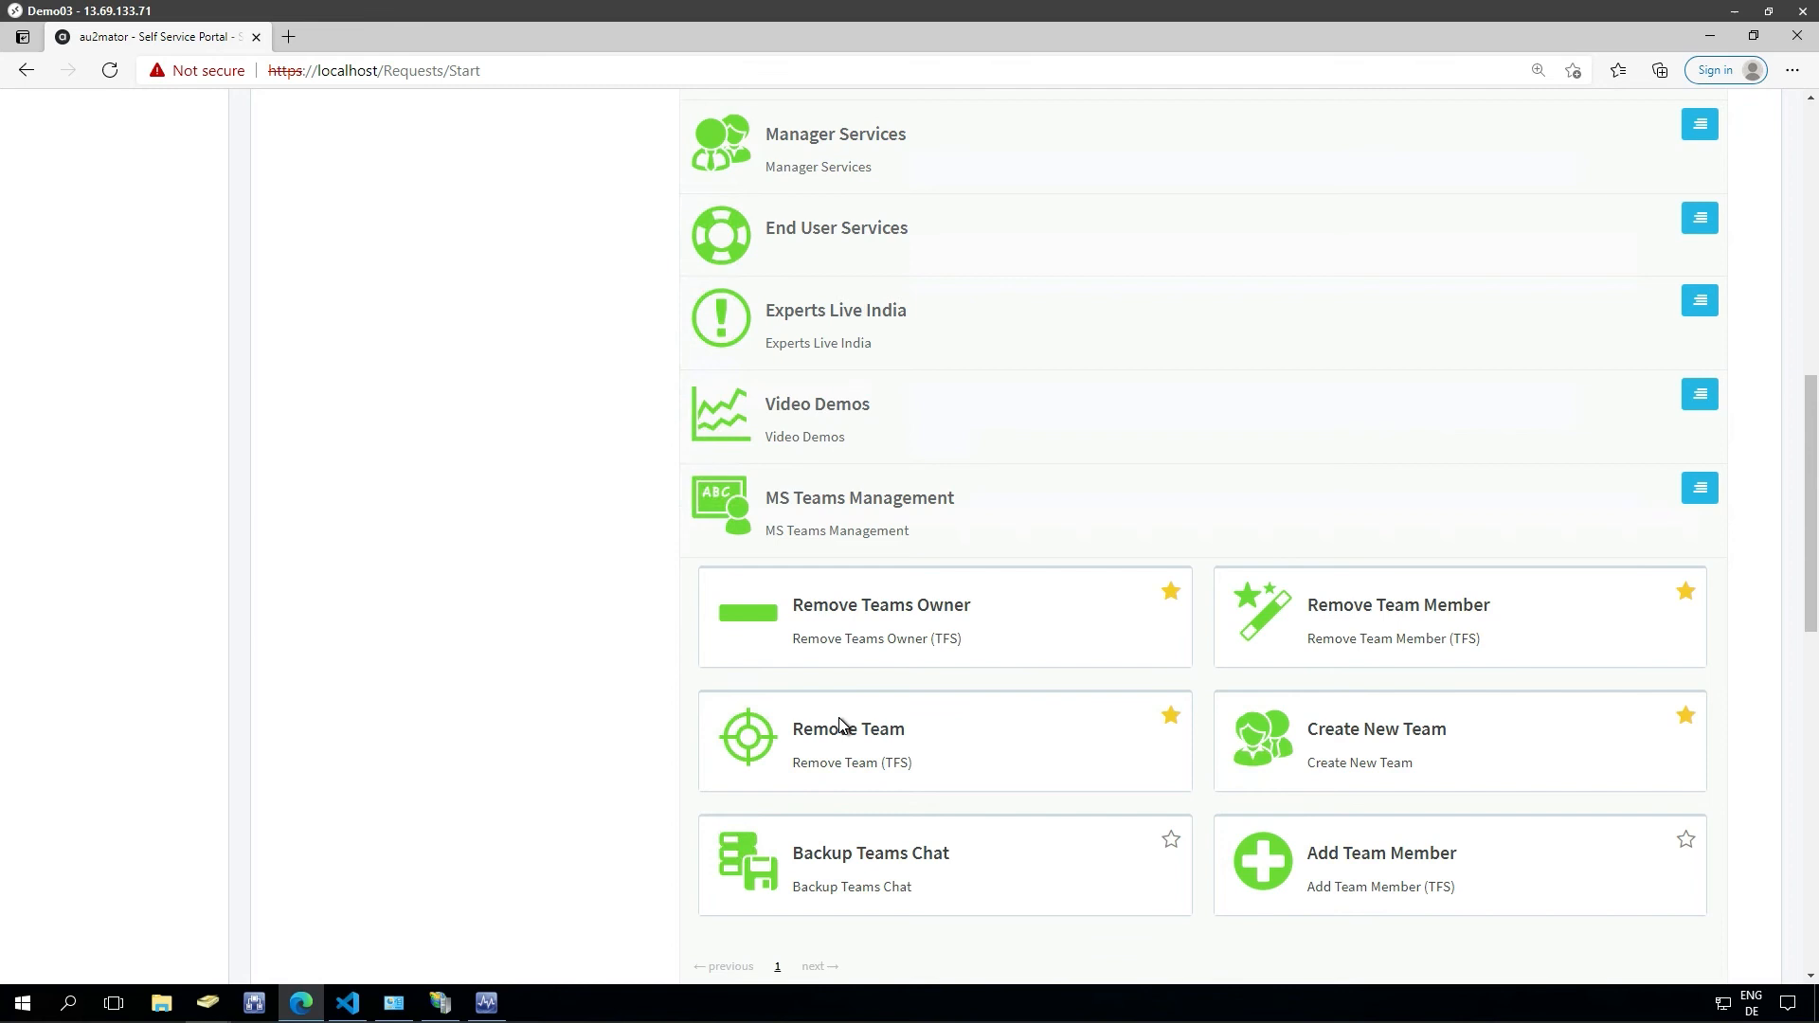
scroll(838, 725, up, 1)
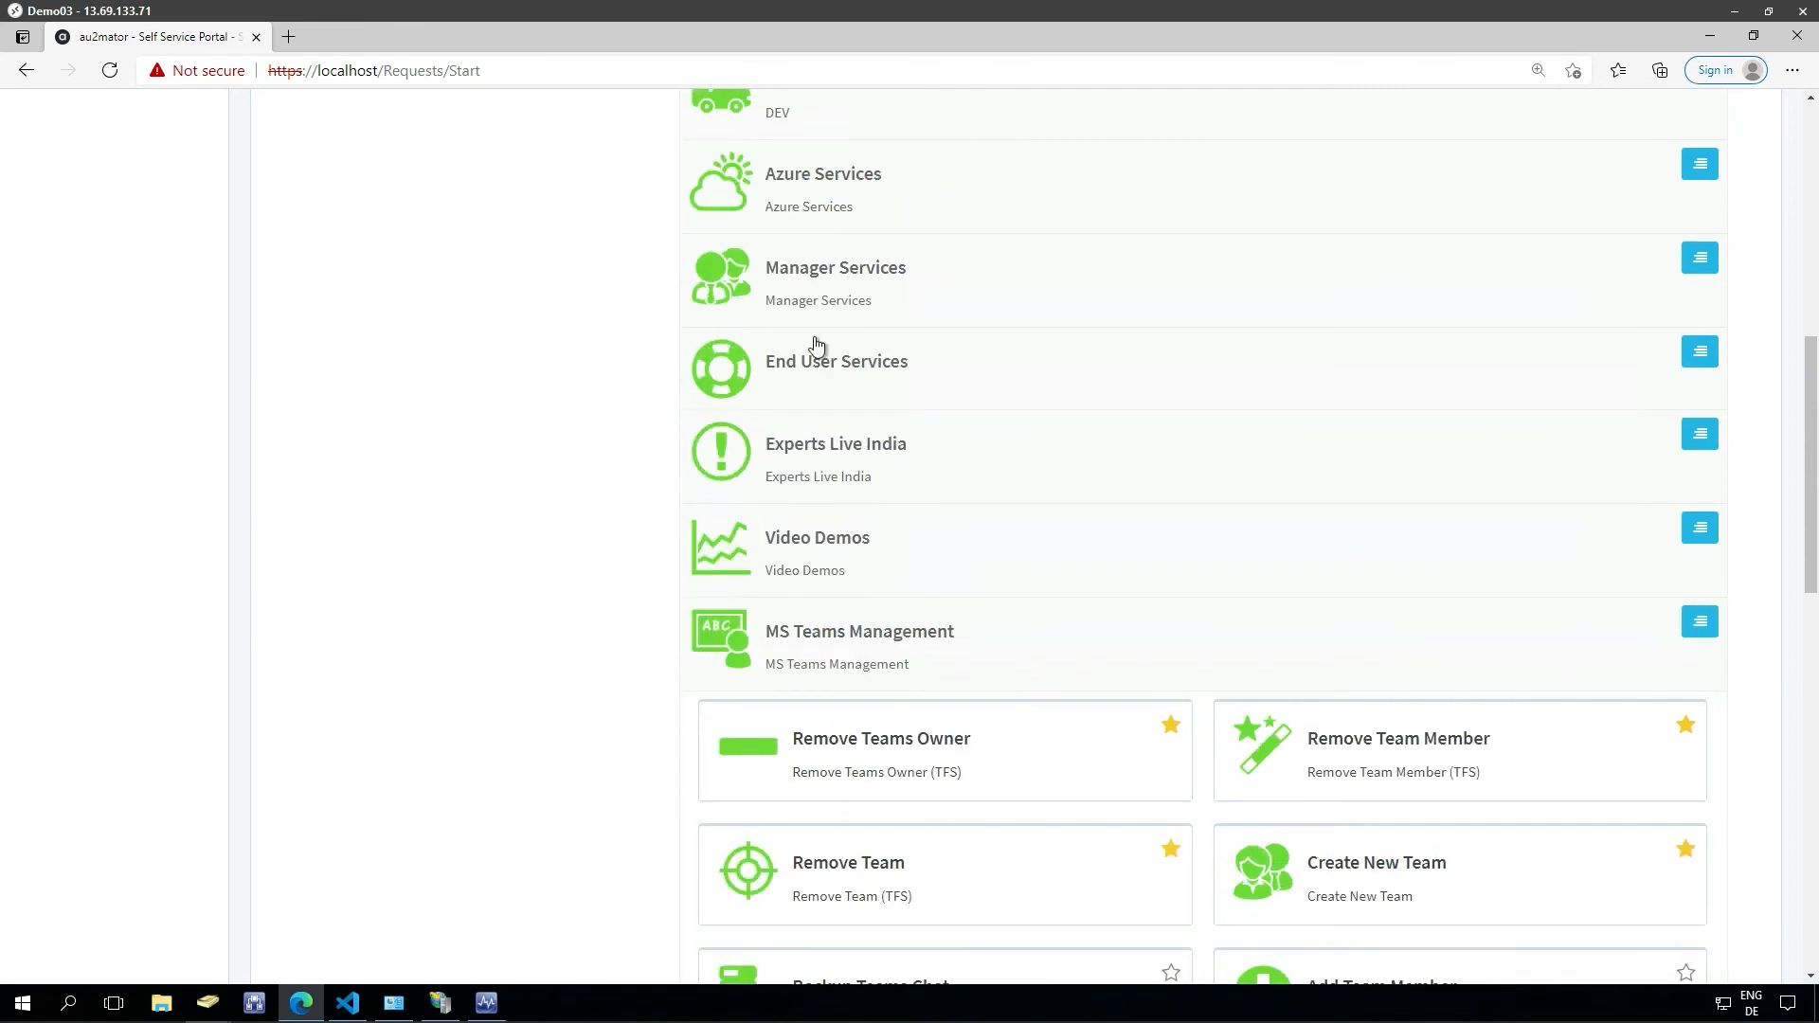
click(809, 299)
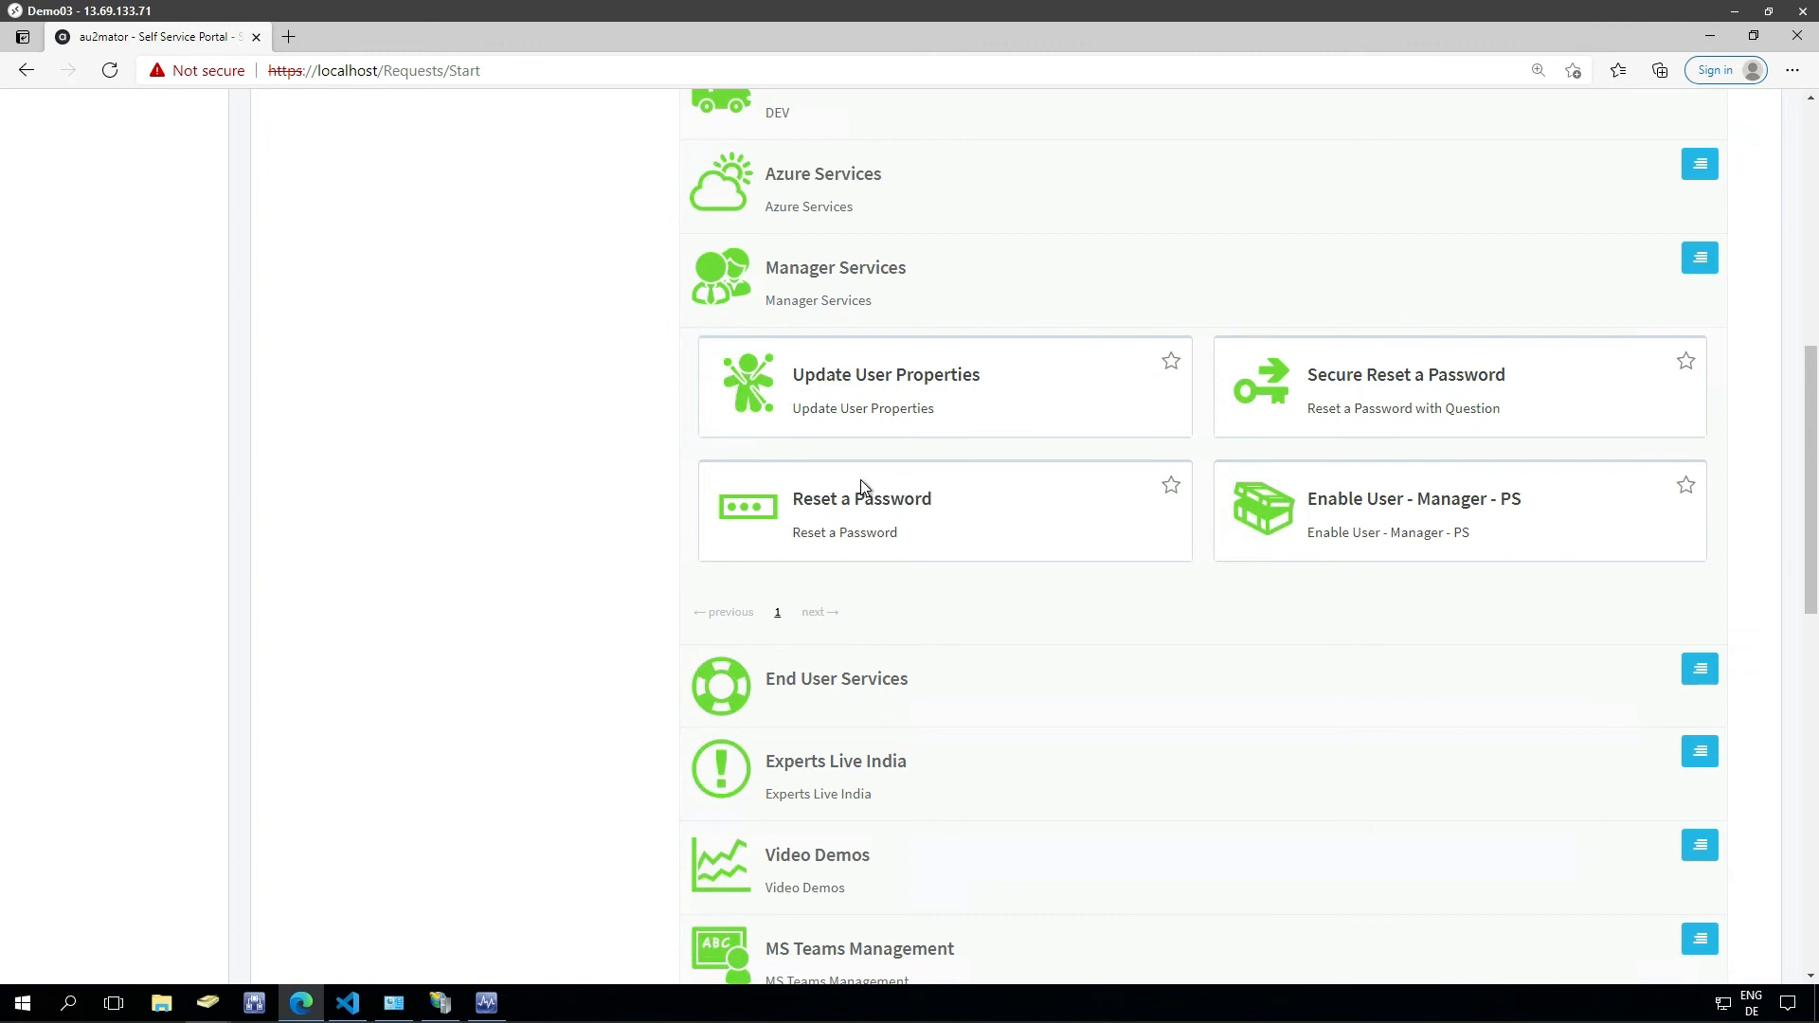
scroll(862, 469, up, 5)
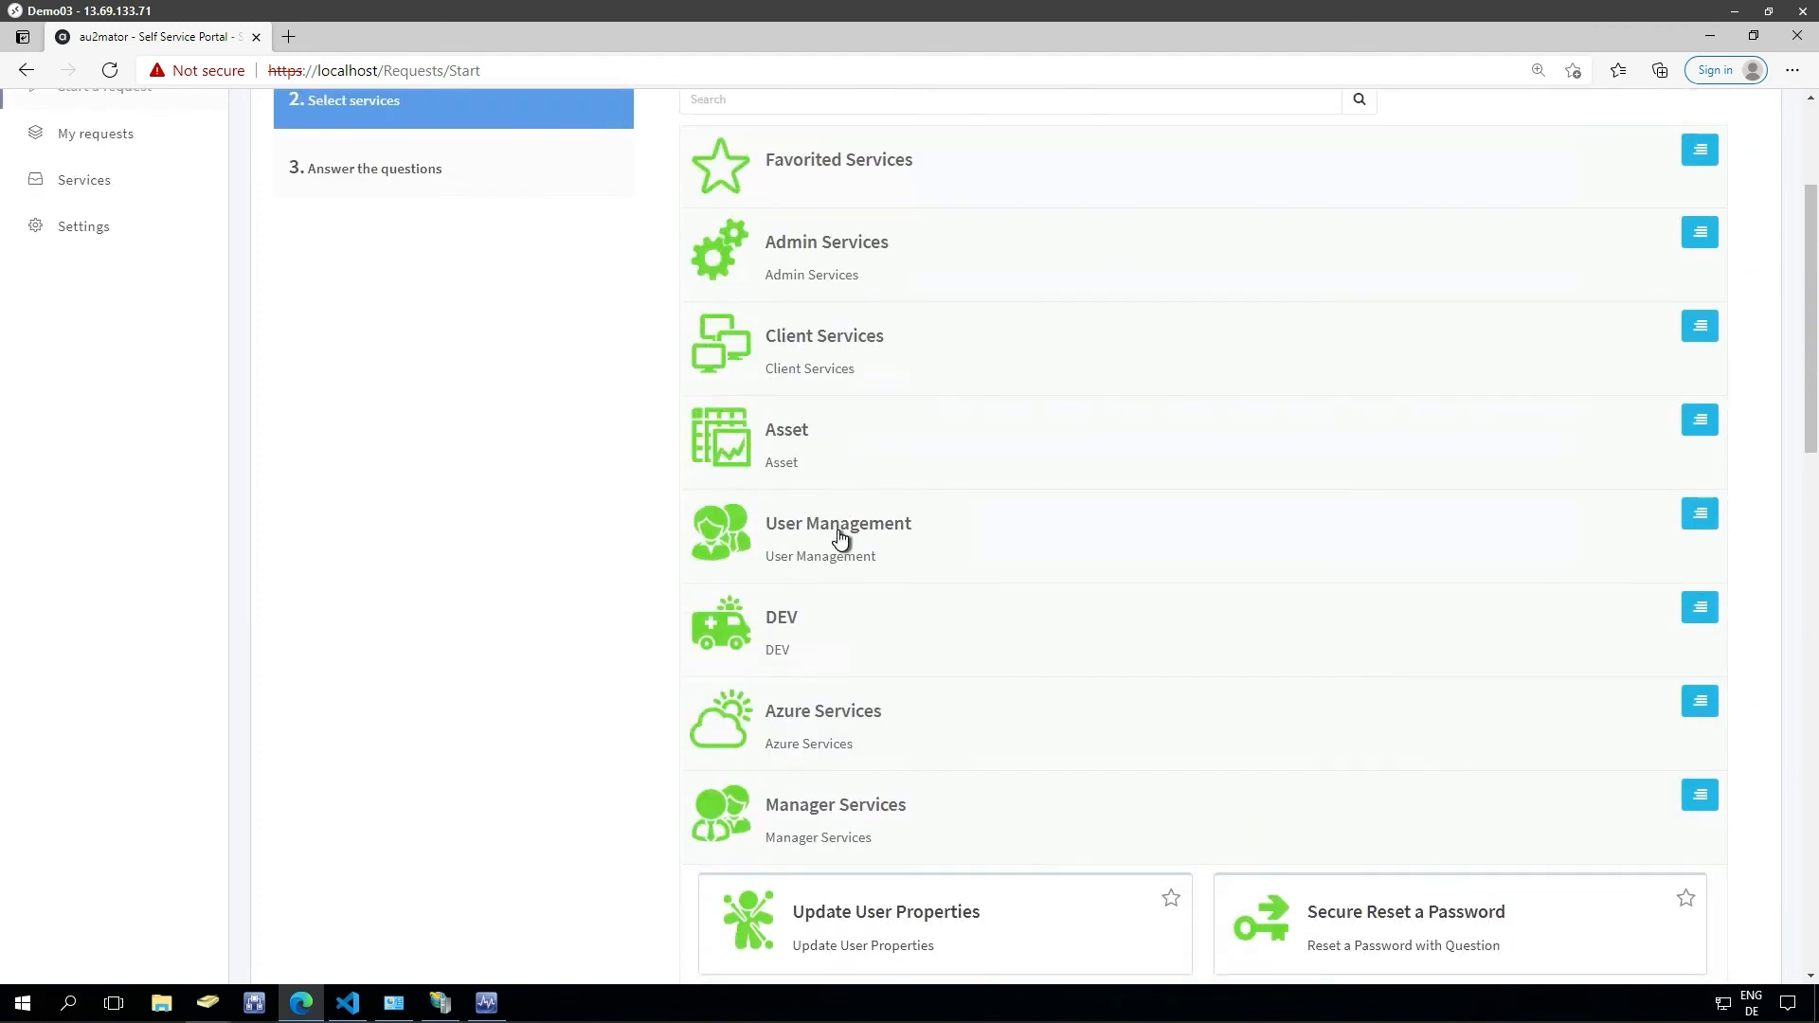
click(841, 531)
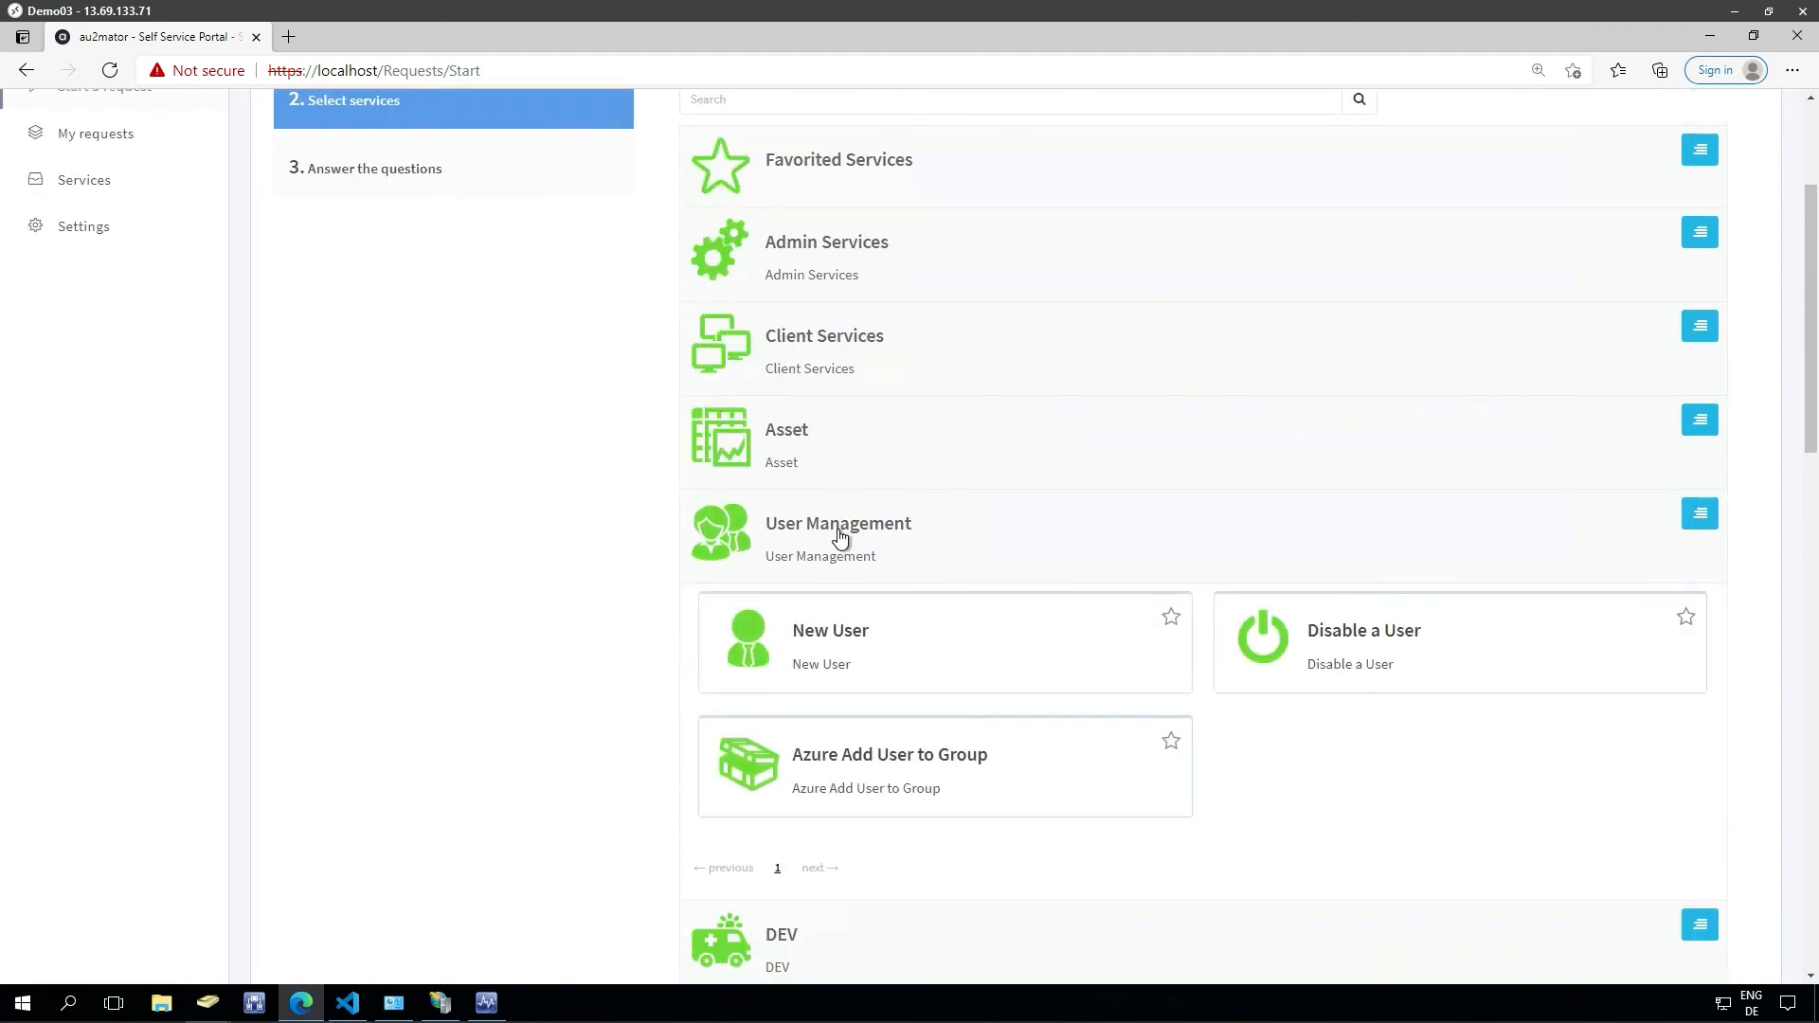